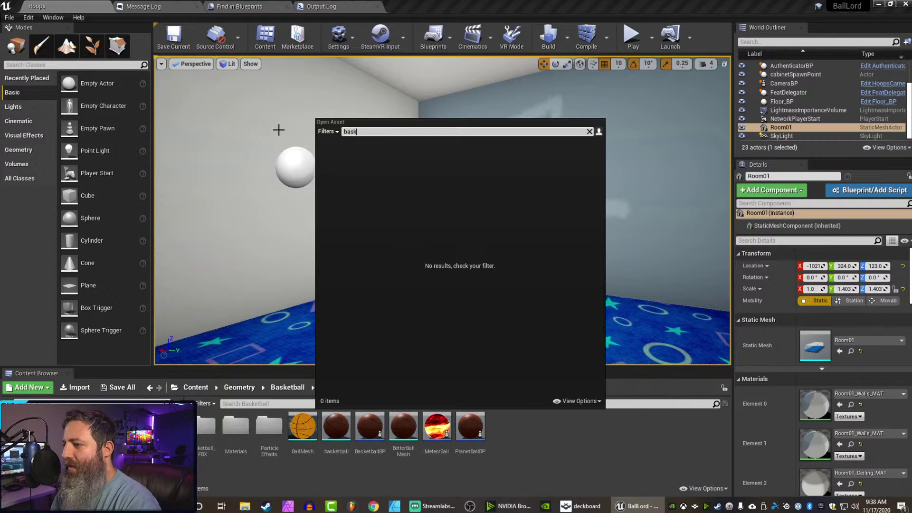
Open the BasketballBP blueprint and dock its window as a tab in the main editor.
type("etballbp")
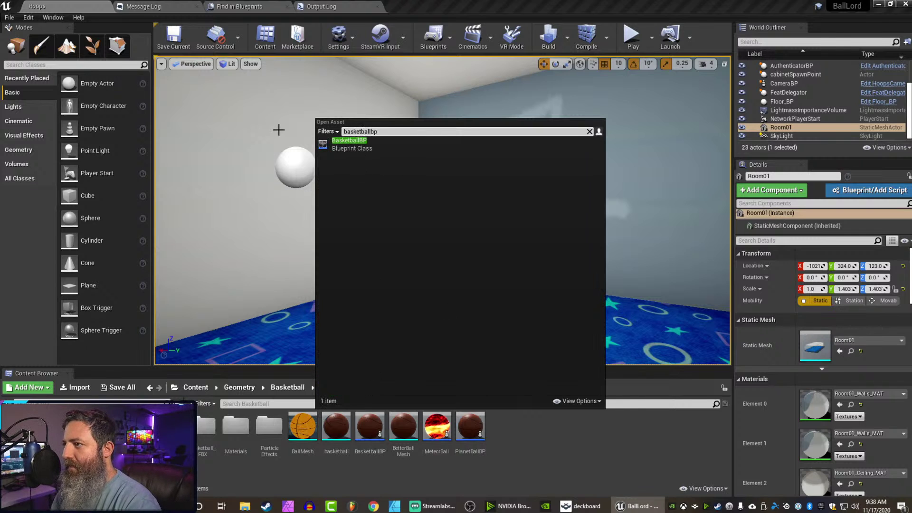
key("Return")
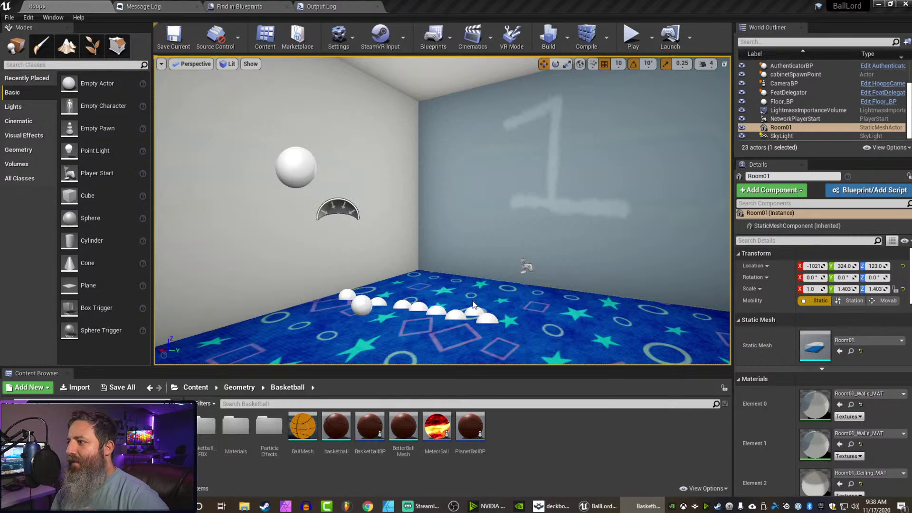
left_click(648, 506)
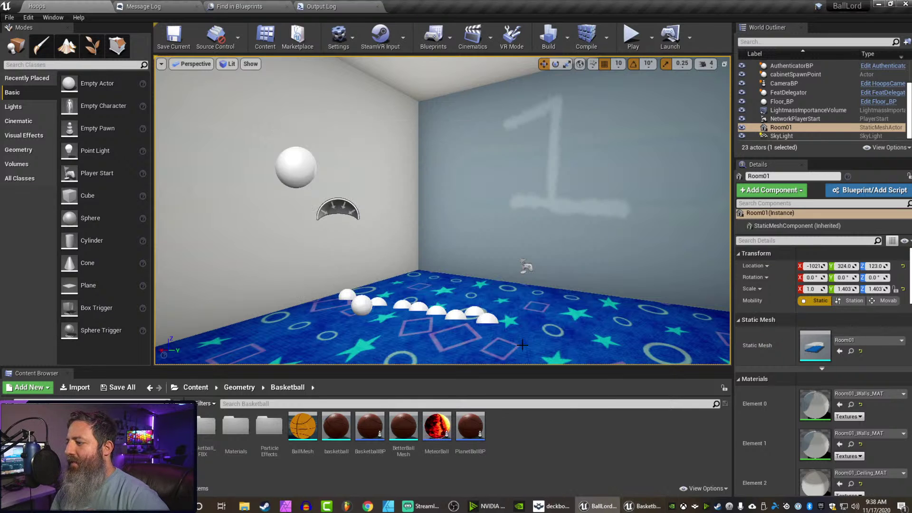
left_click(643, 507)
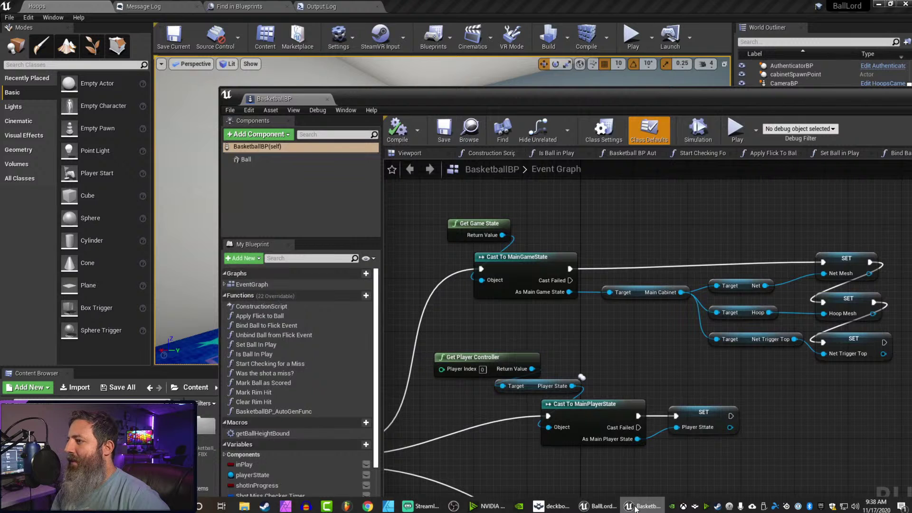
left_click_drag(290, 99, 409, 13)
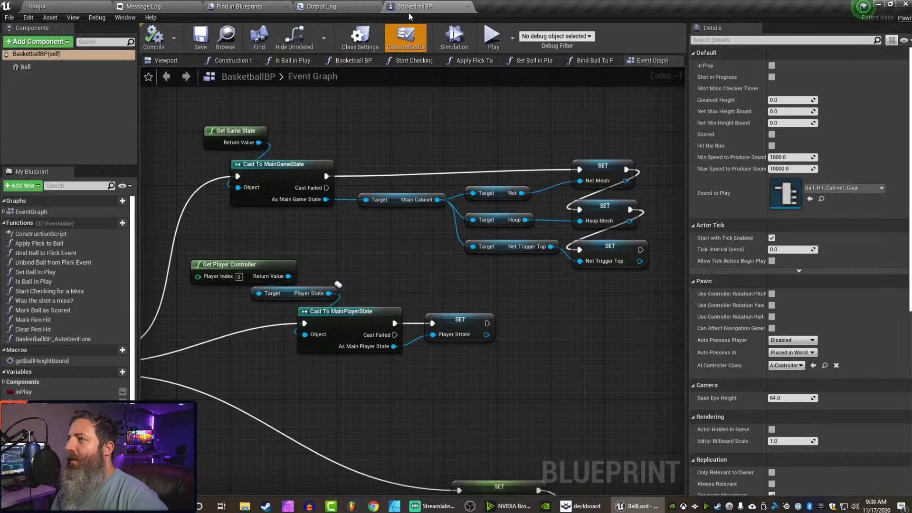
Play-test the game by repeatedly throwing meteor balls at the hoop, and end the preview session.
left_click(492, 37)
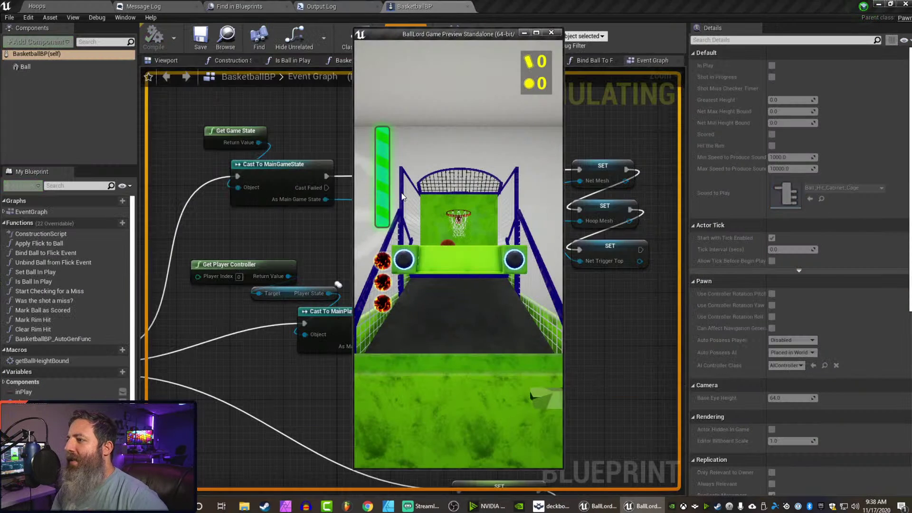
left_click_drag(408, 306, 430, 95)
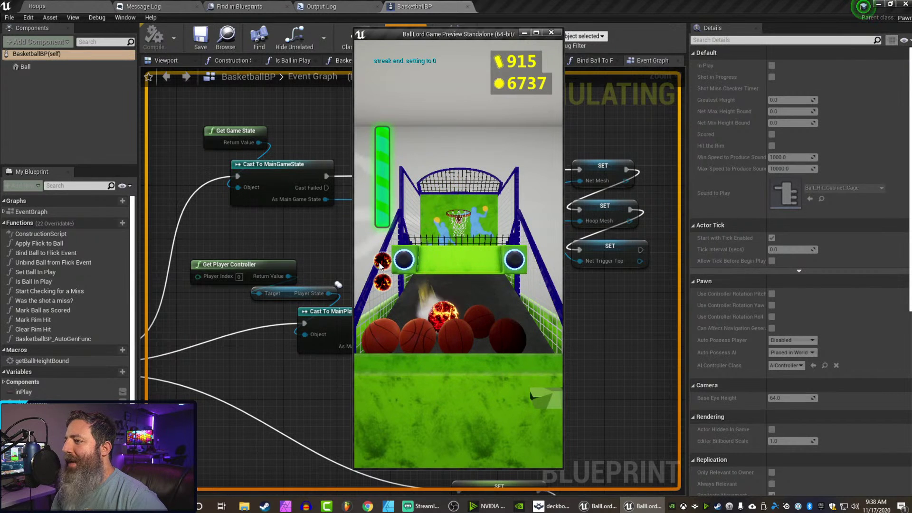
left_click_drag(436, 314, 410, 52)
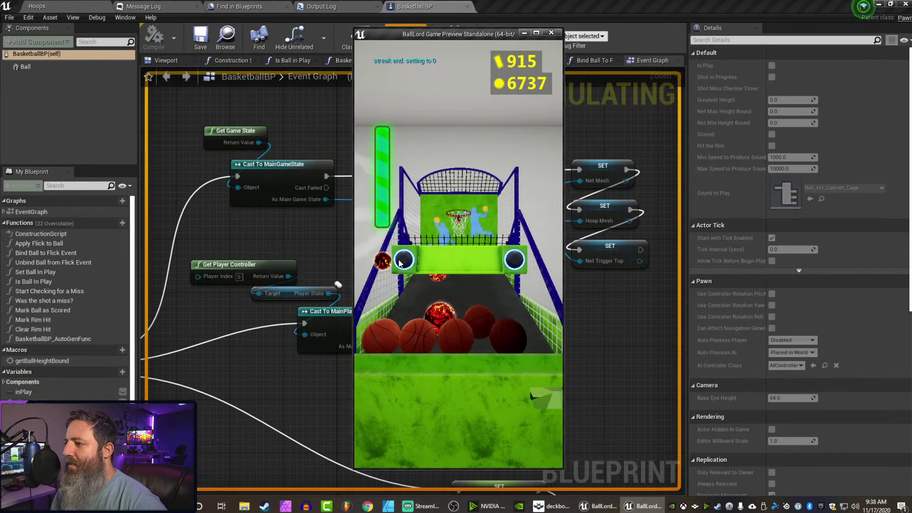
mouse_move(398, 306)
left_mouse_down()
mouse_move(426, 323)
mouse_move(453, 379)
mouse_move(442, 119)
left_mouse_up()
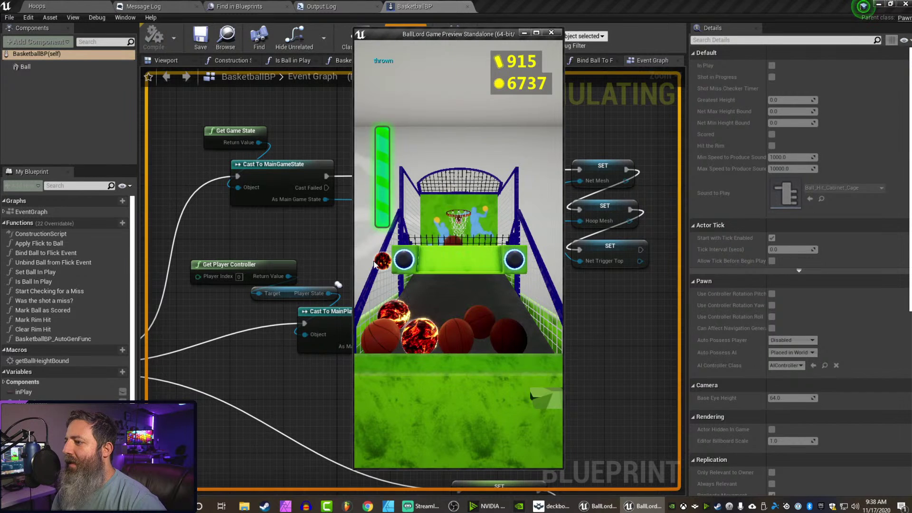
mouse_move(418, 337)
left_mouse_down()
mouse_move(407, 254)
mouse_move(406, 334)
mouse_move(406, 247)
left_mouse_up()
left_click_drag(398, 314, 395, 257)
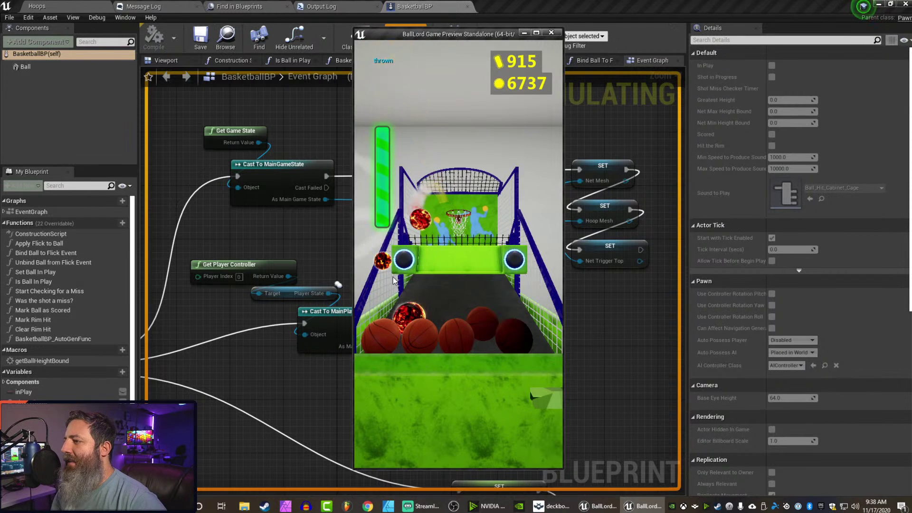
left_click_drag(405, 317, 408, 123)
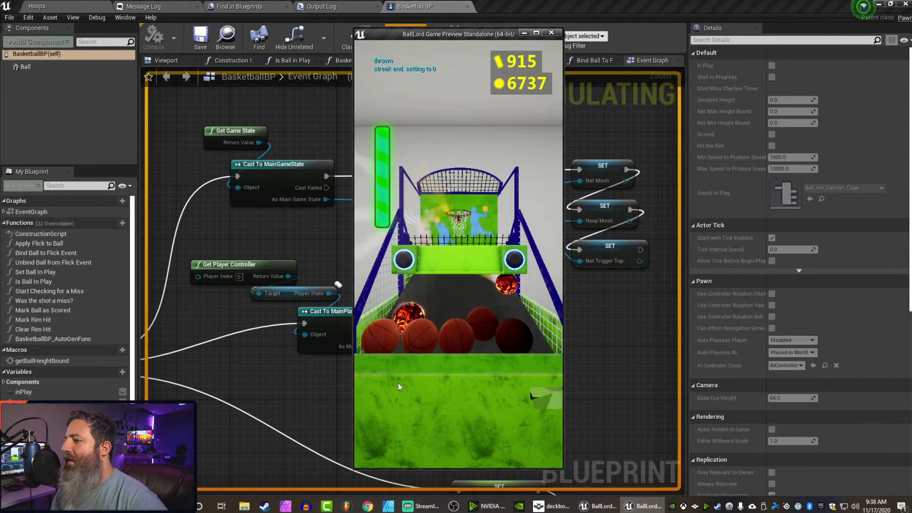
left_click_drag(407, 313, 399, 218)
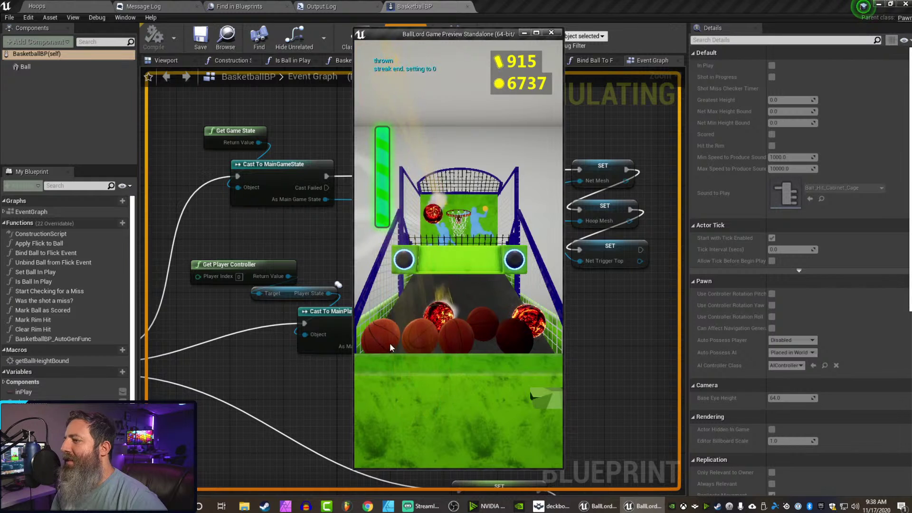
left_click_drag(430, 316, 407, 105)
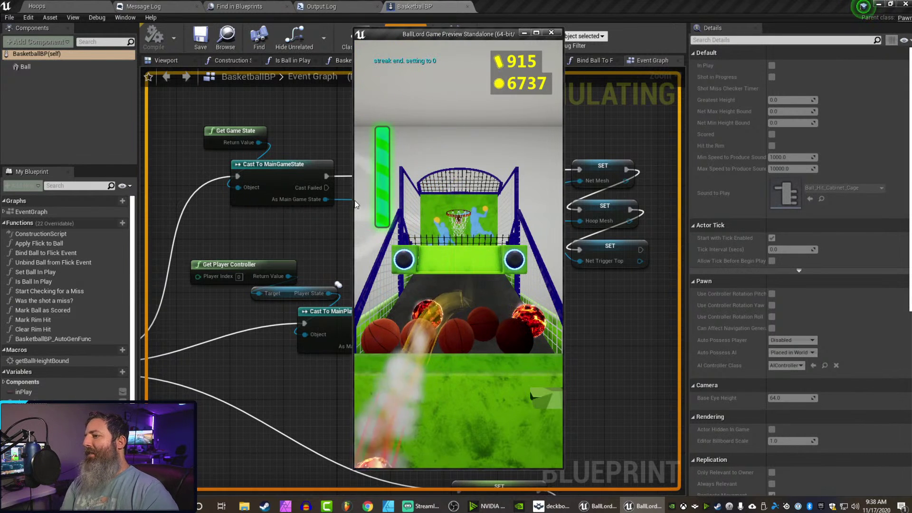
left_click_drag(535, 321, 418, 223)
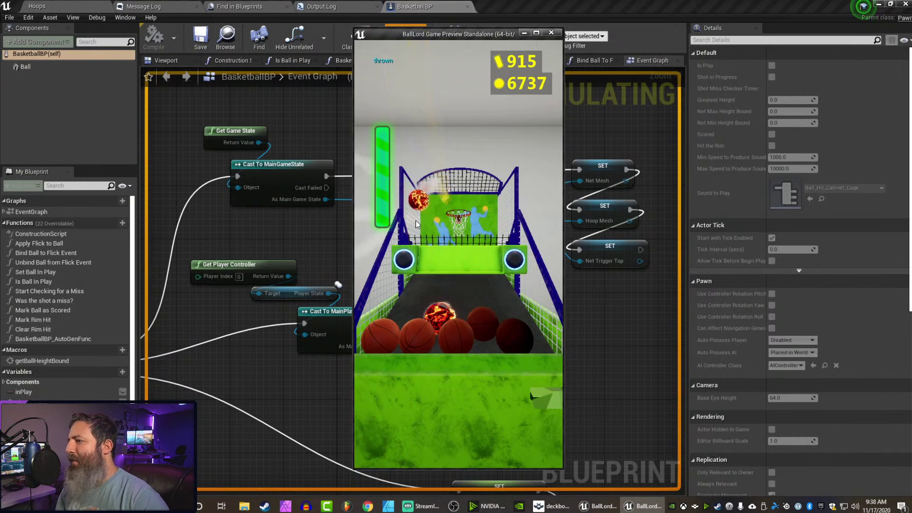
left_click_drag(444, 357, 474, 190)
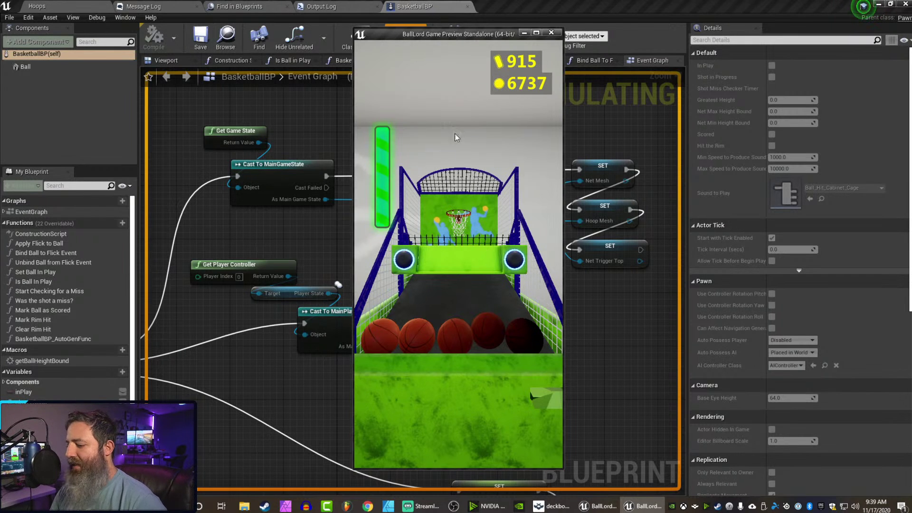
key("Escape")
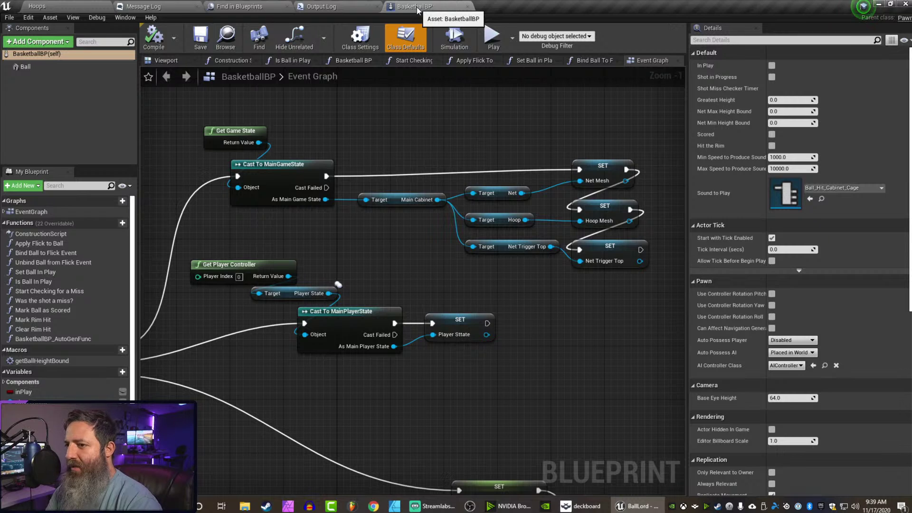
Find and open the MeteorBall blueprint class.
key("ctrl+p")
type("meteorball")
key("Down")
key("Down")
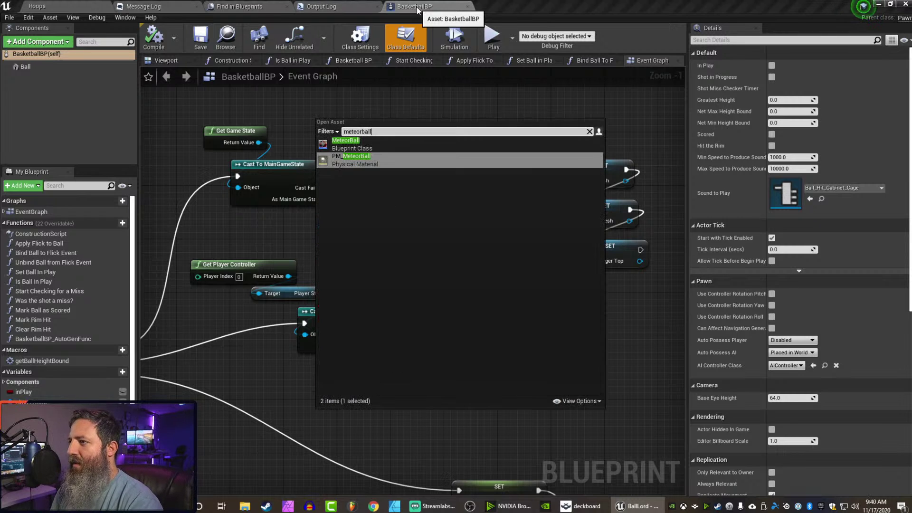
key("Up")
key("Return")
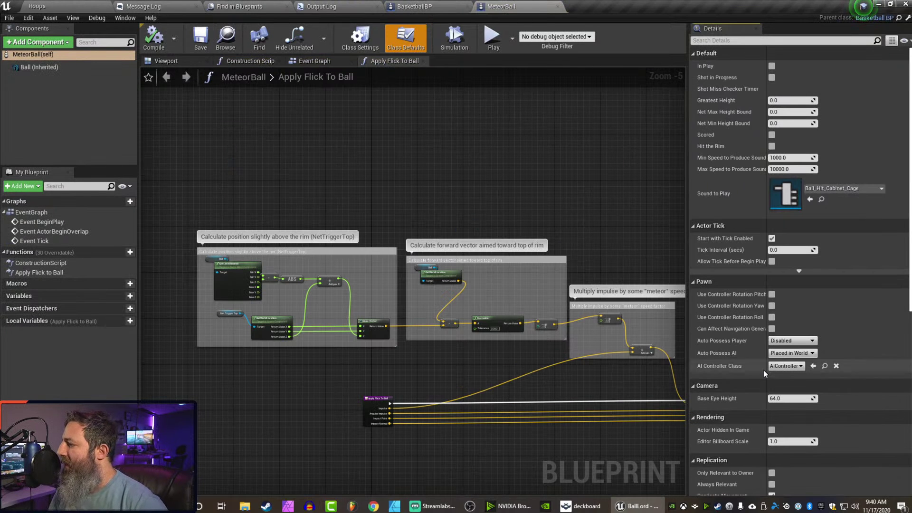
Open the PM_MeteorBall physical material assigned as the override on MeteorBall's inherited Ball component.
scroll(763, 369, "down", 10)
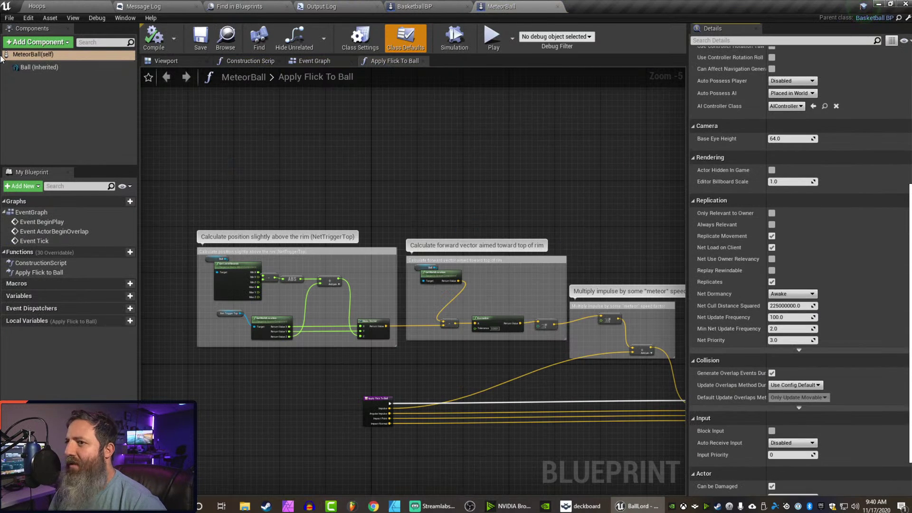
left_click(40, 67)
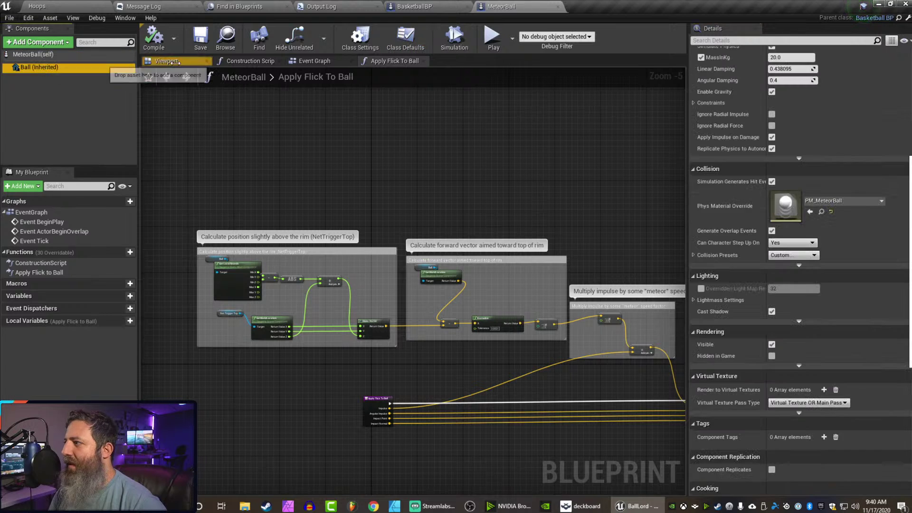
double_click(785, 205)
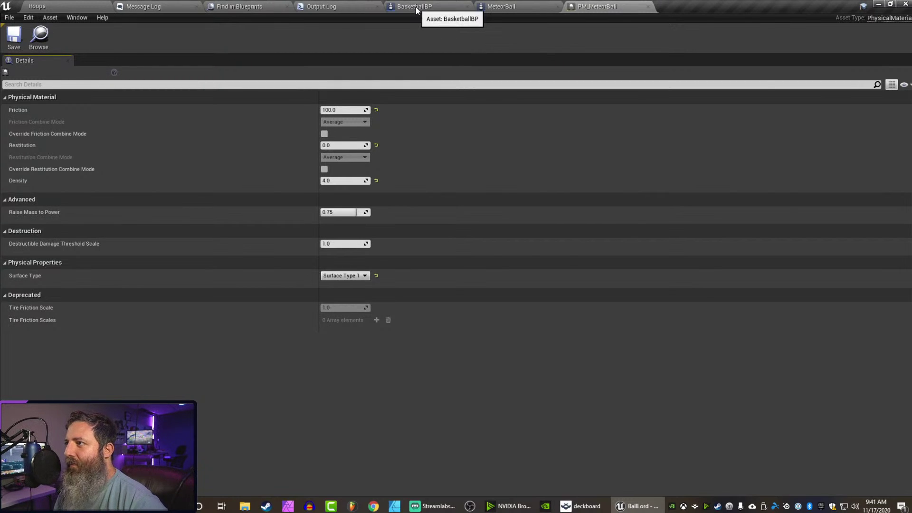
left_click(416, 5)
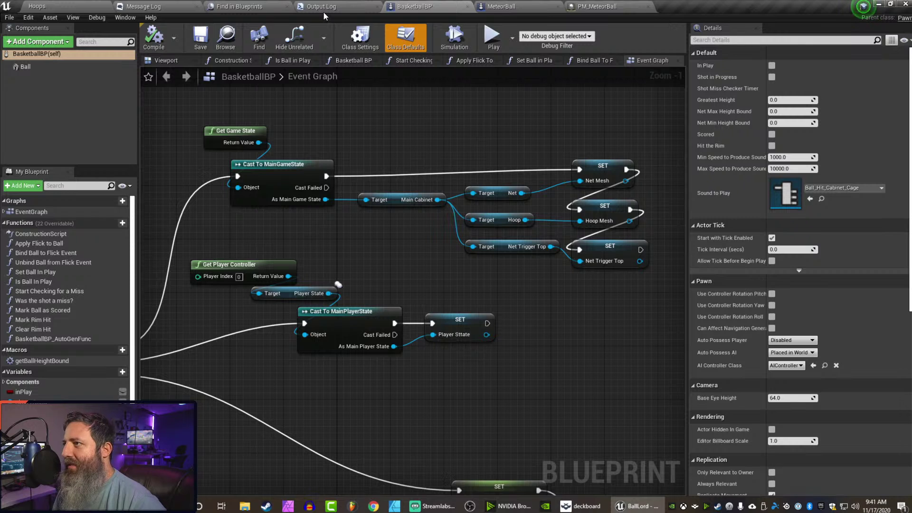
left_click(499, 6)
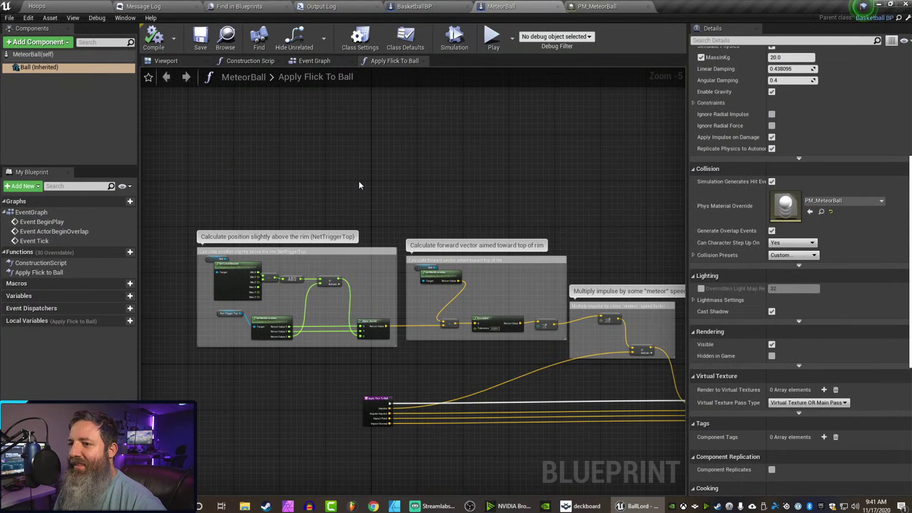
left_click(577, 6)
Find and open the BaseCabinet blueprint class.
key("ctrl+p")
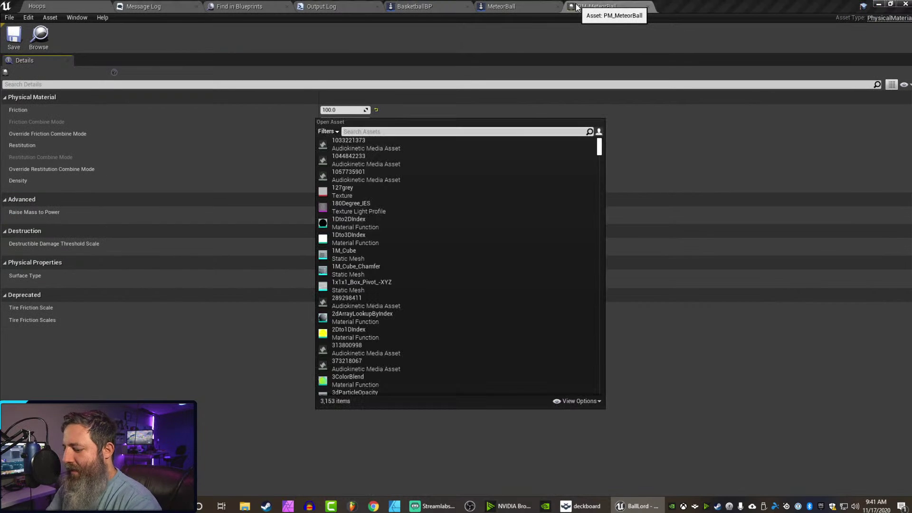
type("bas")
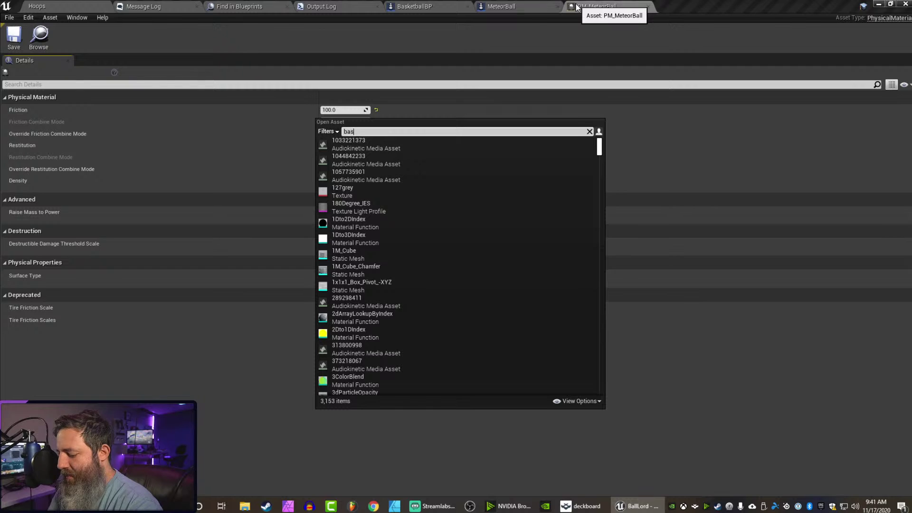
type("ecabinet")
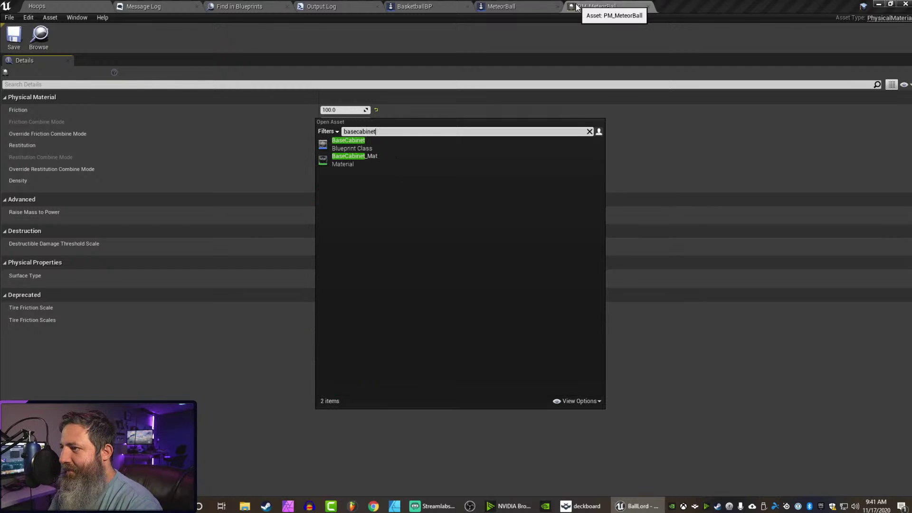
key("Return")
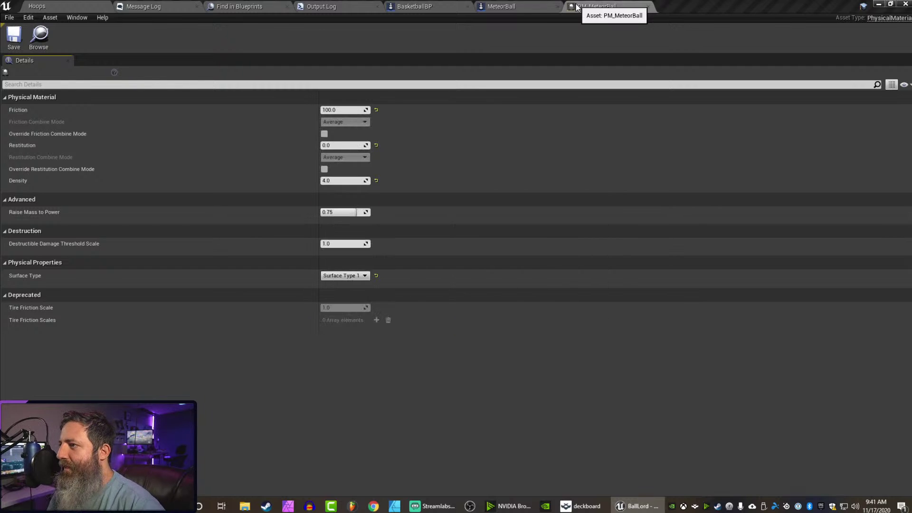
Examine the net, trigger volumes and spheres of BaseCabinet in its 3D viewport.
left_click(156, 62)
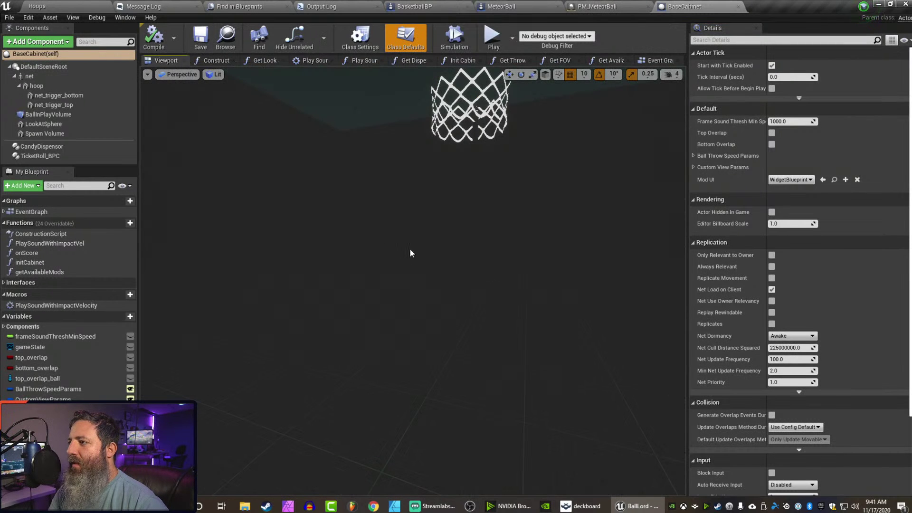
key("s")
right_click_drag(438, 215, 419, 221)
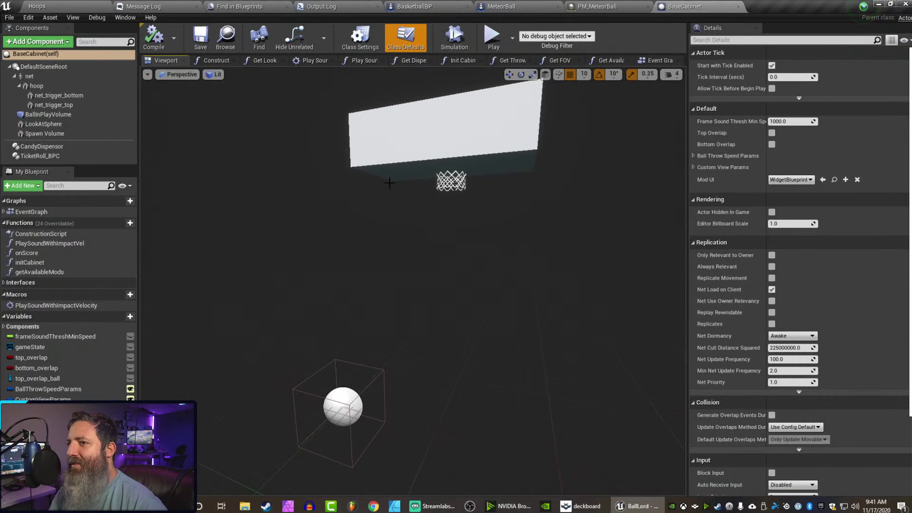
mouse_move(417, 205)
right_mouse_down()
mouse_move(466, 207)
mouse_move(417, 204)
mouse_move(426, 214)
right_mouse_up()
key("w")
key("s")
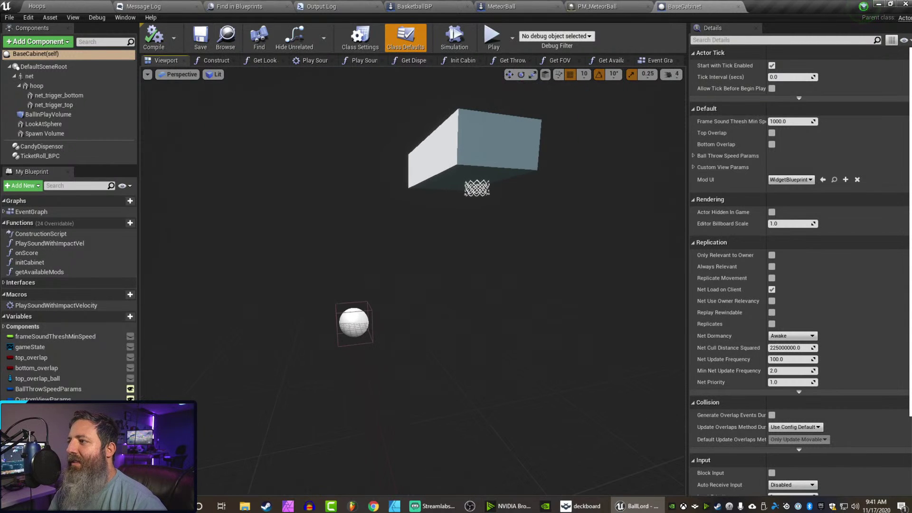
right_click_drag(432, 123, 444, 116)
key("w")
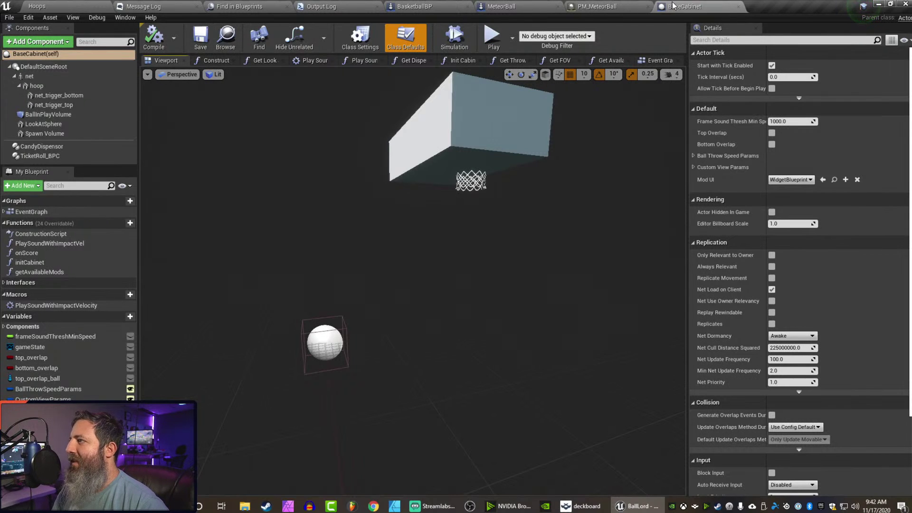
Find and open the TwoGuysOneBallBase blueprint class.
key("ctrl+p")
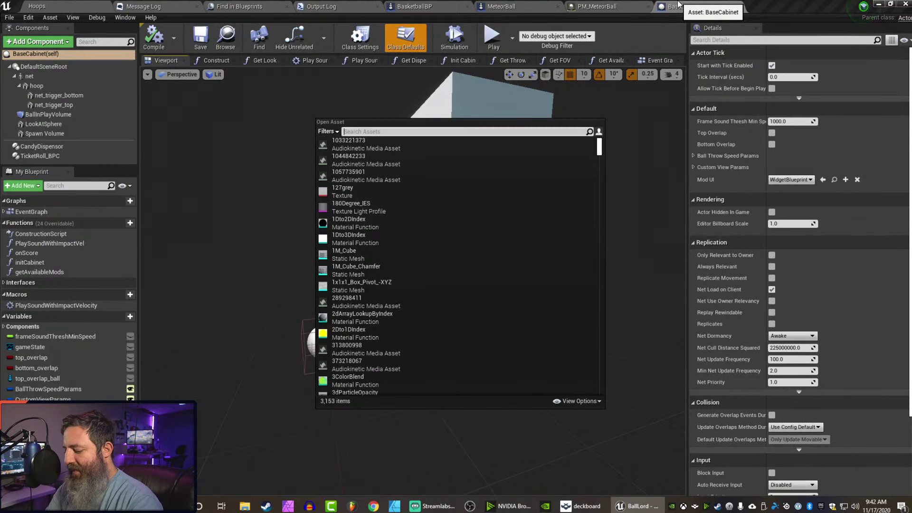
type("tw")
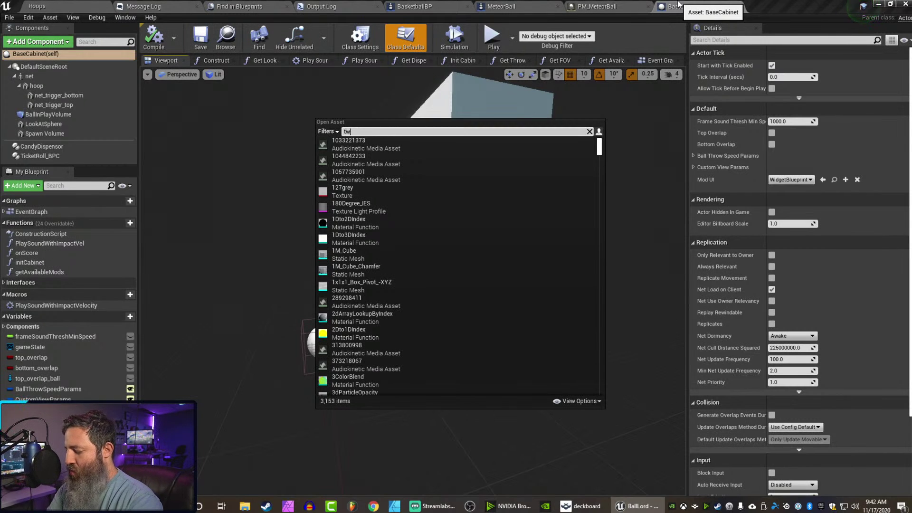
key("BackSpace")
type("o")
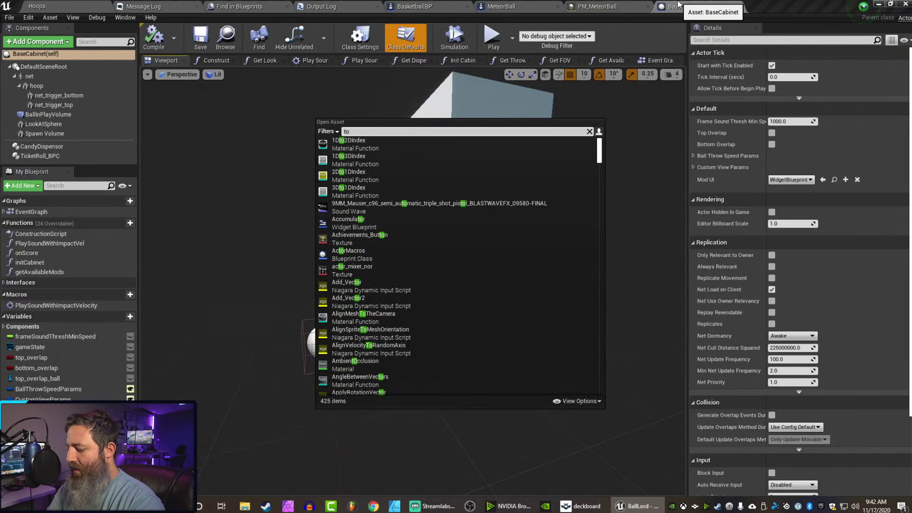
type("gu")
key("BackSpace")
key("BackSpace")
key("BackSpace")
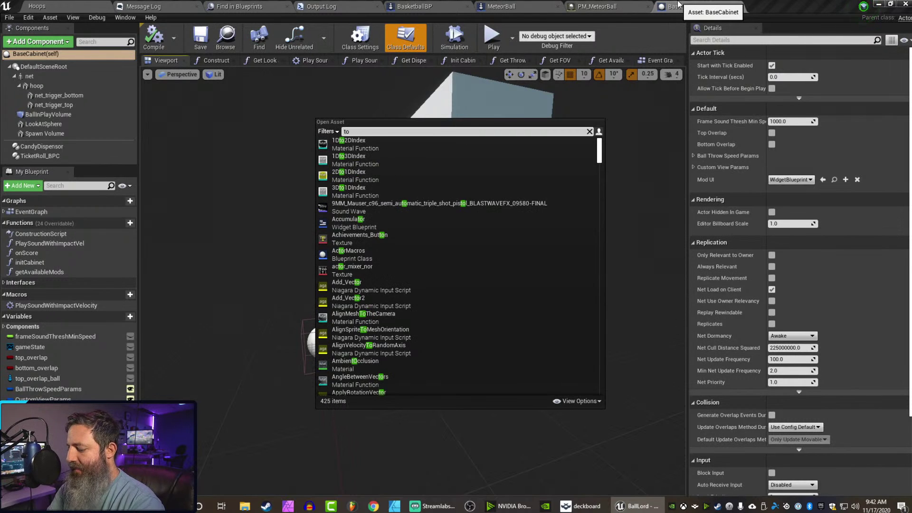
type("woguys")
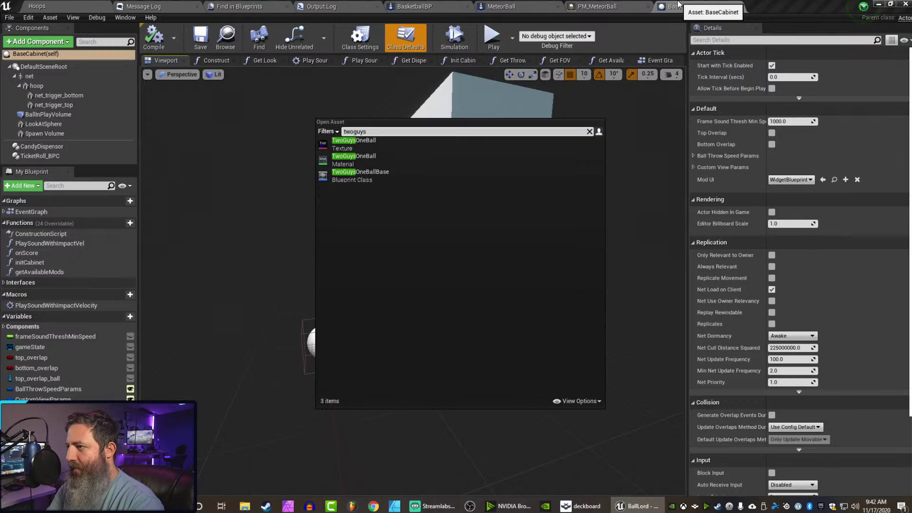
key("Down")
key("Down")
key("Return")
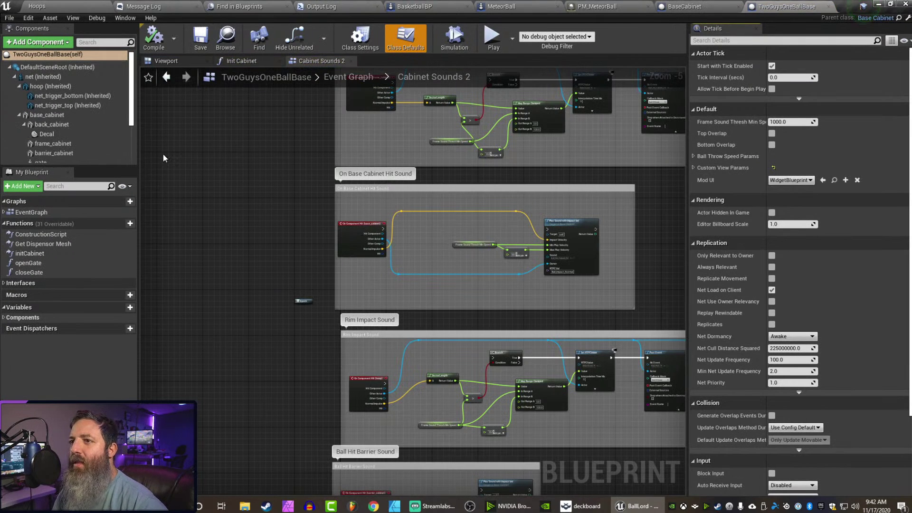
Inspect the materials, physics and collision settings of the base_cabinet component, including its physical material override.
left_click(41, 115)
scroll(217, 169, "down", 1)
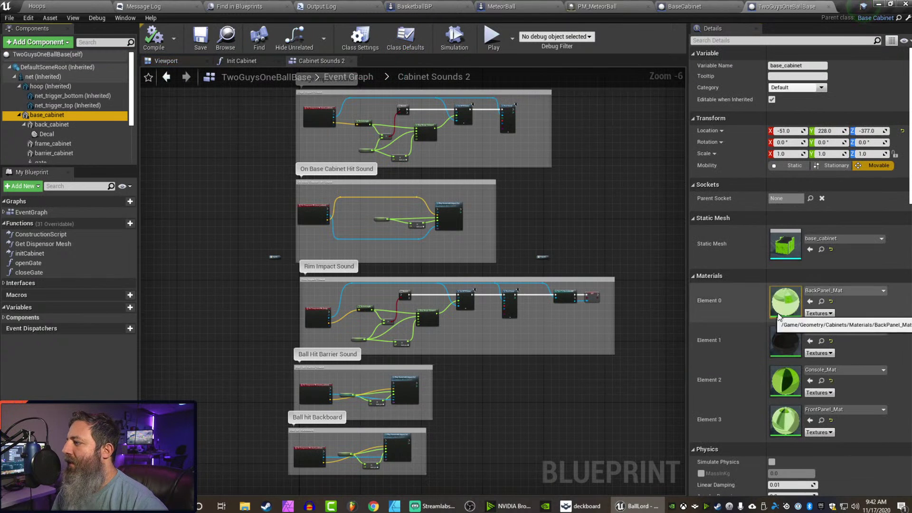
scroll(777, 310, "down", 1)
scroll(776, 313, "down", 5)
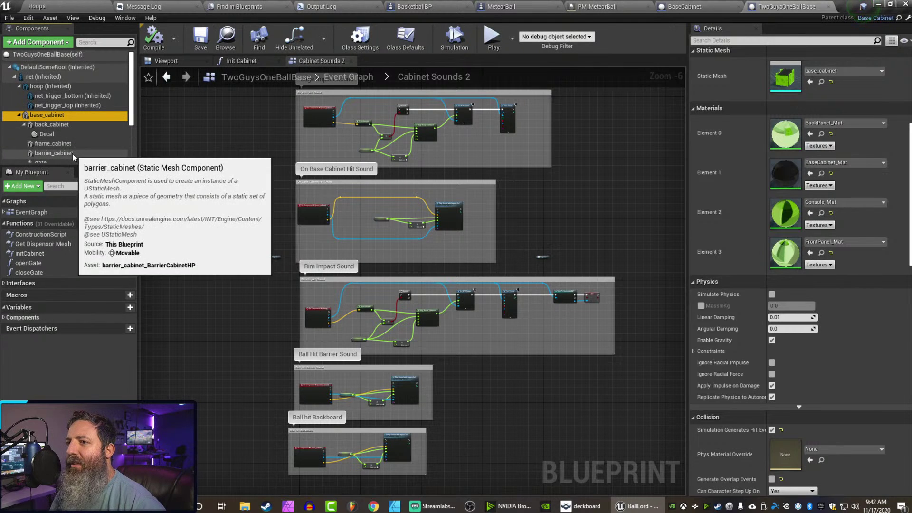
Assign PM_MeteorBall as the physical material override of the back_cabinet component.
left_click(67, 126)
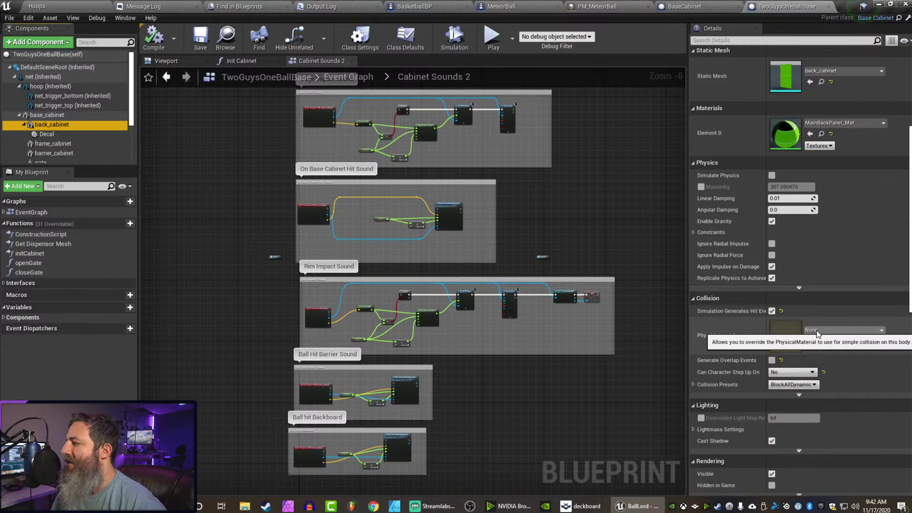
left_click(782, 335)
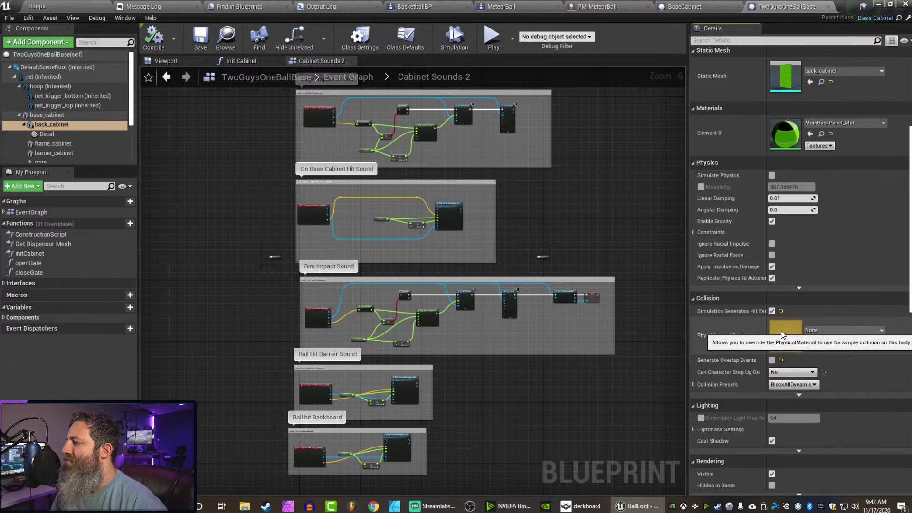
left_click(847, 330)
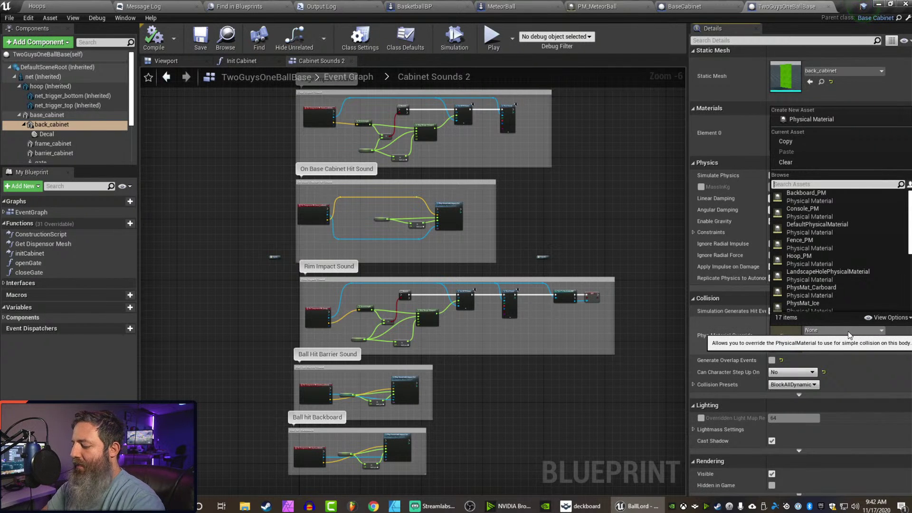
type("met")
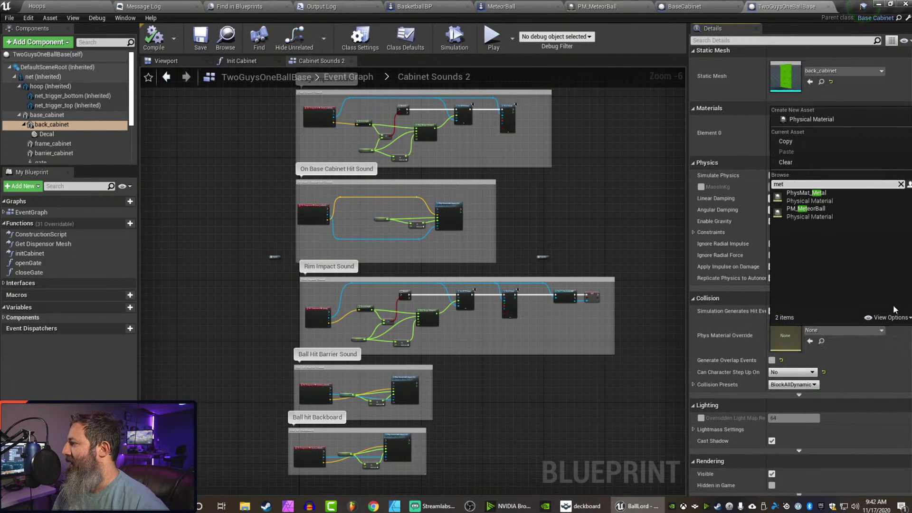
left_click(818, 210)
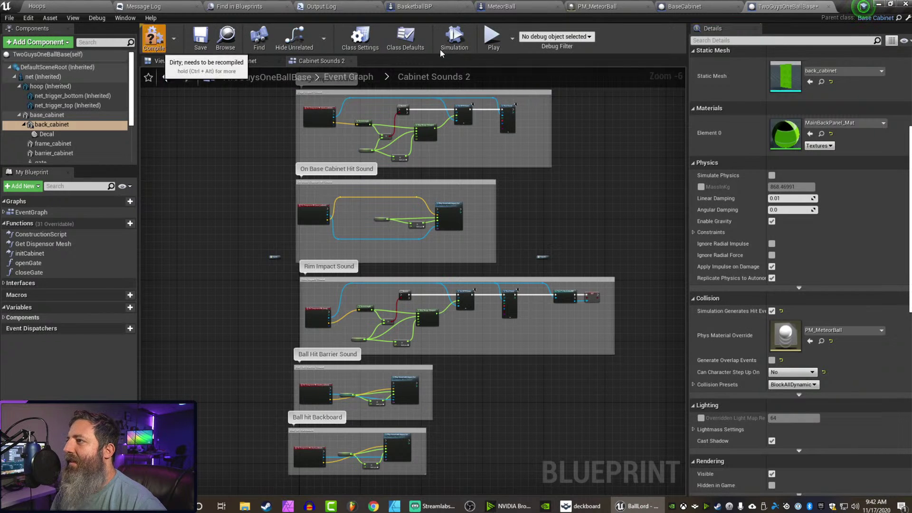
Run the game preview, throw meteor balls repeatedly at the backboard to test their bounce, and end the preview.
left_click(489, 36)
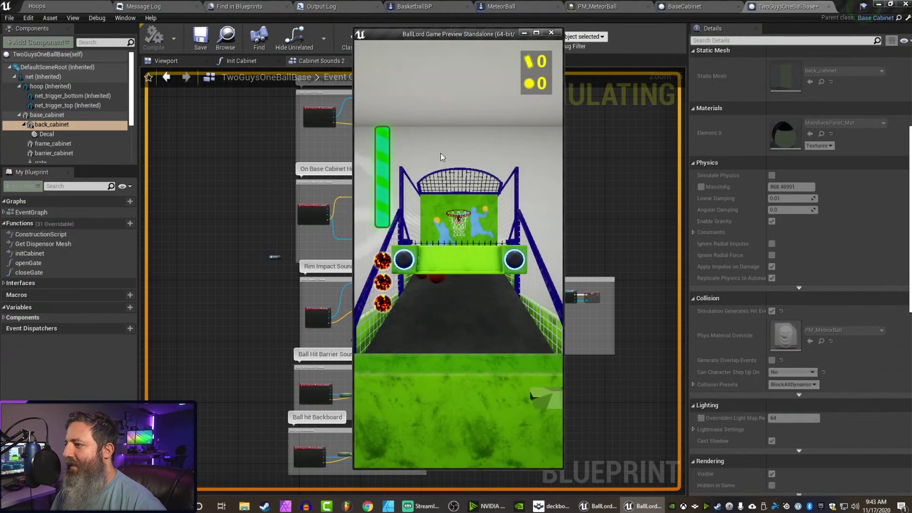
left_click_drag(383, 303, 405, 79)
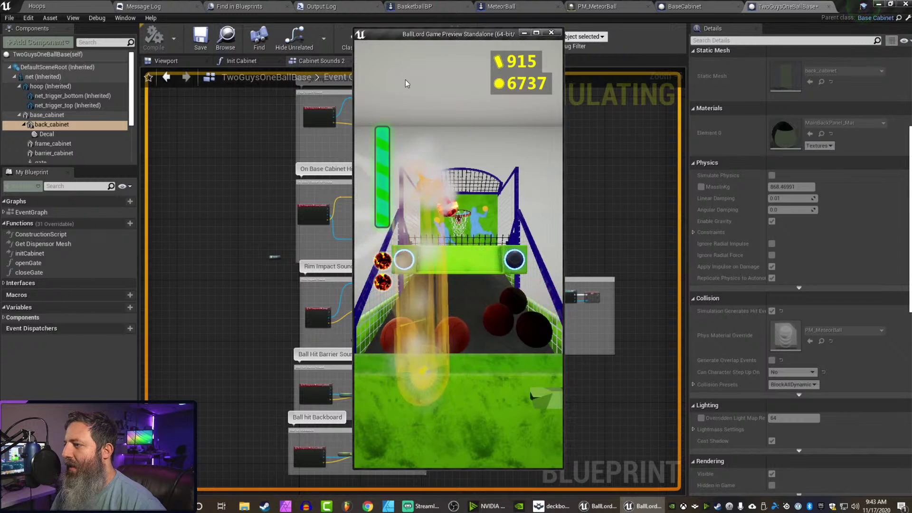
mouse_move(382, 282)
left_mouse_down()
mouse_move(407, 315)
mouse_move(392, 81)
left_mouse_up()
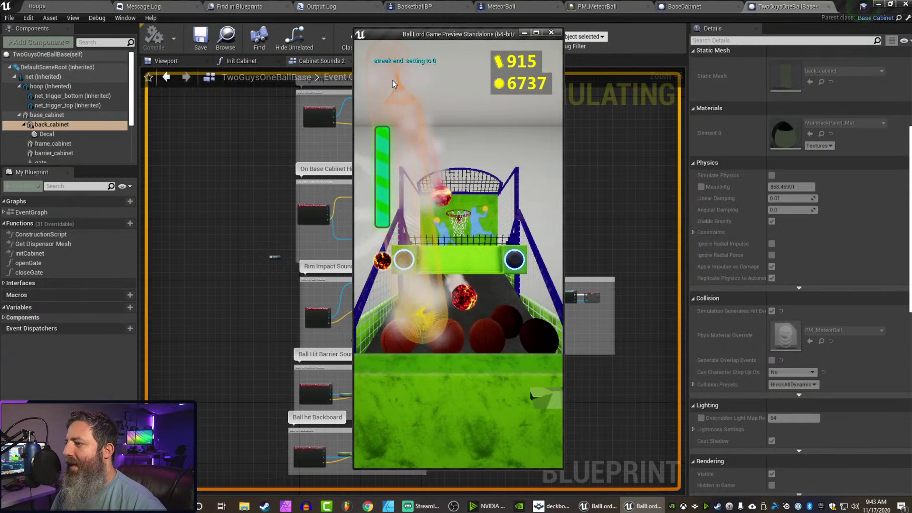
left_click_drag(383, 260, 404, 95)
left_click_drag(424, 313, 380, 142)
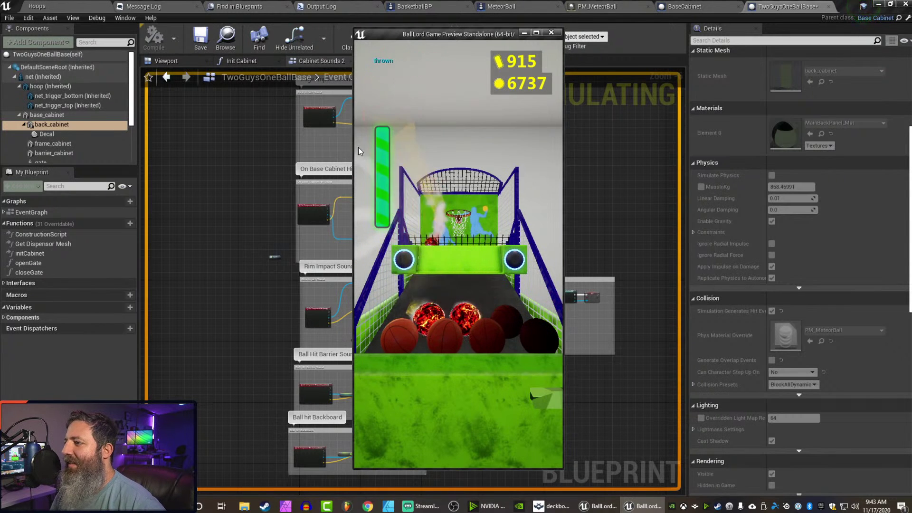
mouse_move(463, 323)
left_mouse_down()
mouse_move(430, 322)
mouse_move(404, 412)
mouse_move(361, 128)
left_mouse_up()
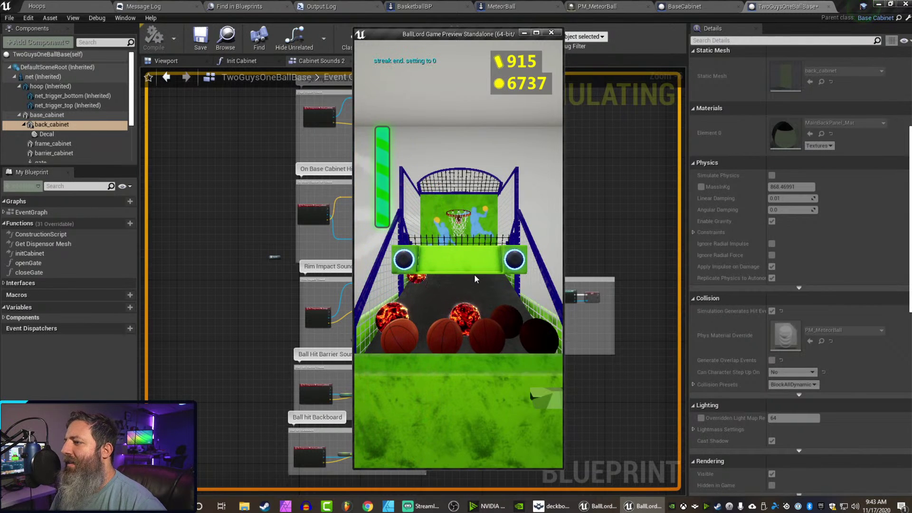
mouse_move(464, 313)
left_mouse_down()
mouse_move(396, 284)
mouse_move(395, 175)
mouse_move(359, 146)
left_mouse_up()
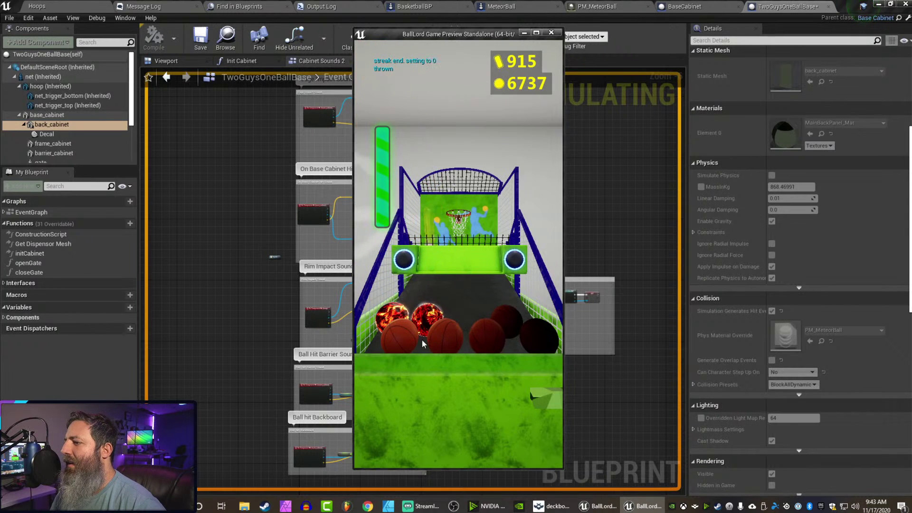
left_click_drag(424, 308, 430, 200)
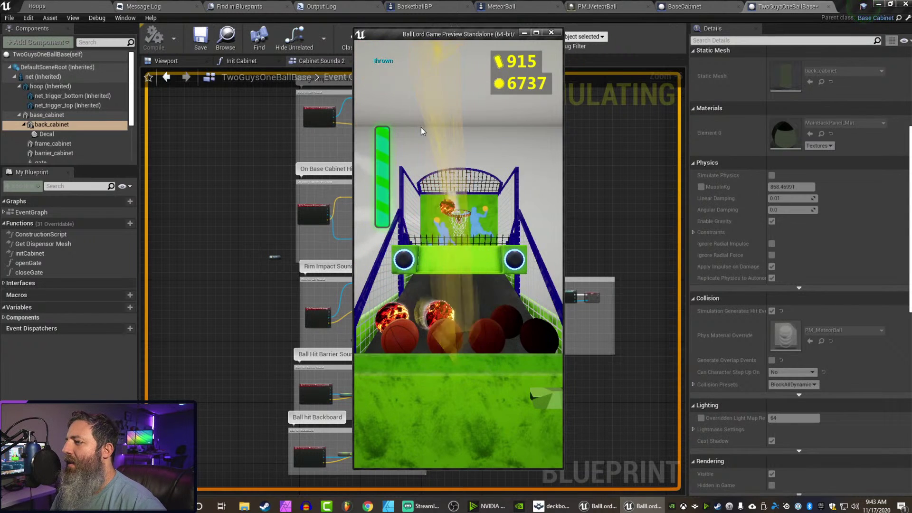
mouse_move(439, 314)
left_mouse_down()
mouse_move(442, 328)
mouse_move(463, 247)
mouse_move(470, 62)
left_mouse_up()
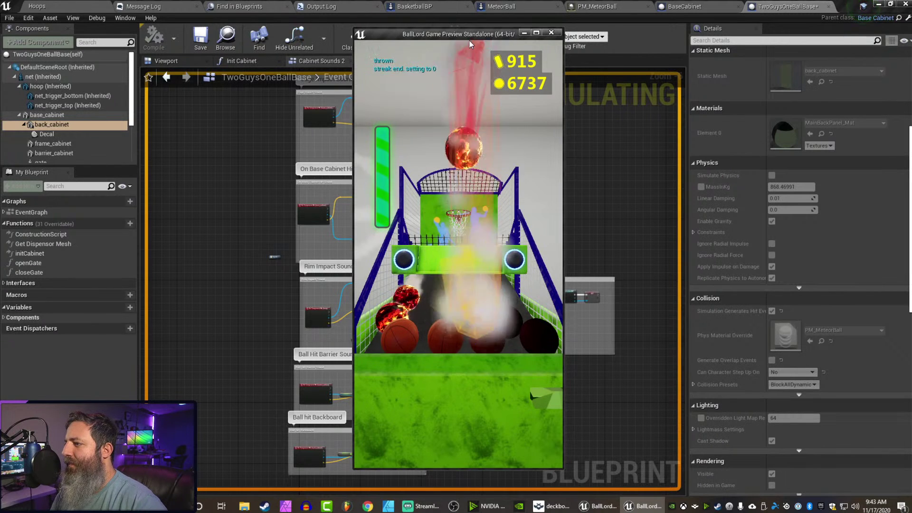
left_click_drag(413, 302, 440, 43)
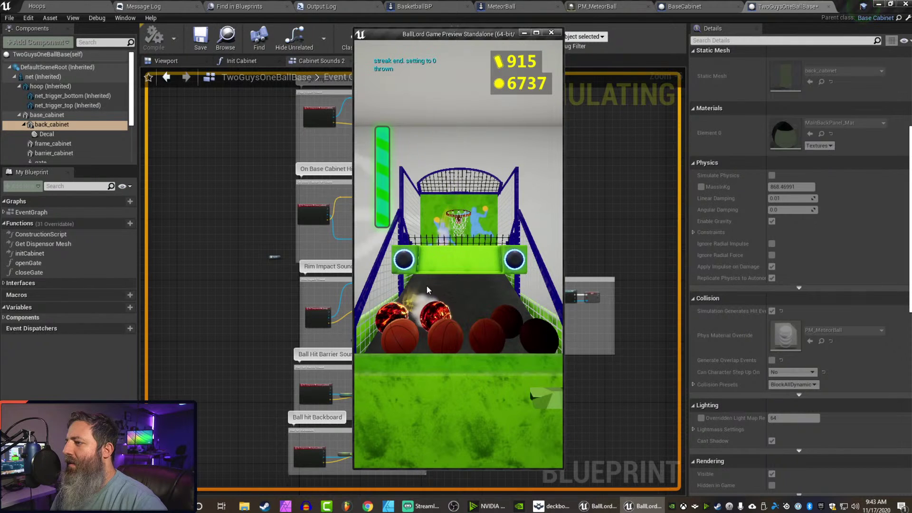
mouse_move(445, 310)
left_mouse_down()
mouse_move(463, 325)
mouse_move(498, 119)
left_mouse_up()
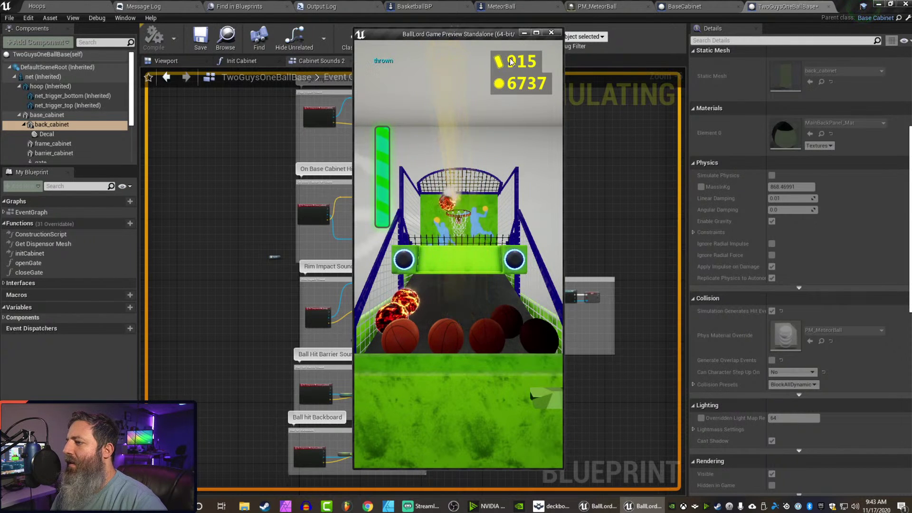
mouse_move(424, 318)
left_mouse_down()
mouse_move(433, 384)
mouse_move(452, 394)
mouse_move(466, 45)
left_mouse_up()
mouse_move(427, 301)
left_mouse_down()
mouse_move(438, 351)
mouse_move(380, 46)
left_mouse_up()
mouse_move(442, 309)
left_mouse_down()
mouse_move(404, 373)
mouse_move(403, 45)
left_mouse_up()
left_click_drag(413, 309, 456, 56)
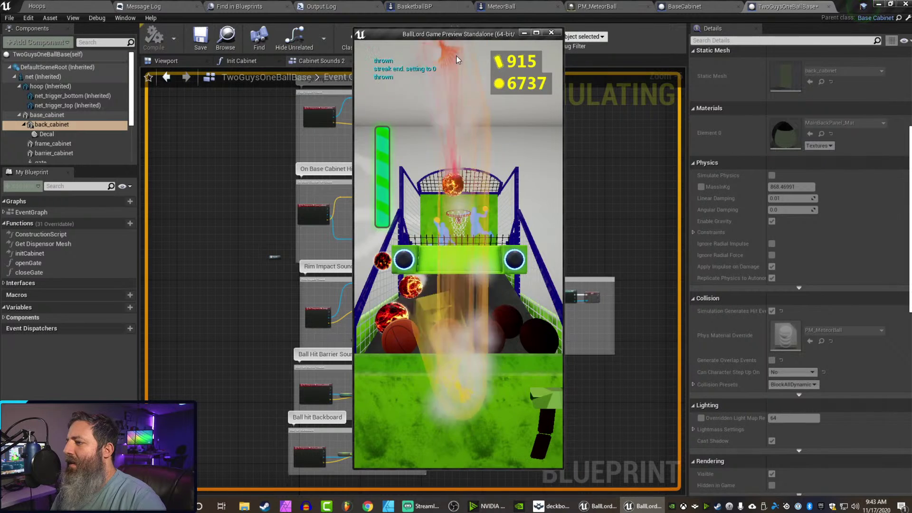
left_click_drag(439, 299, 432, 52)
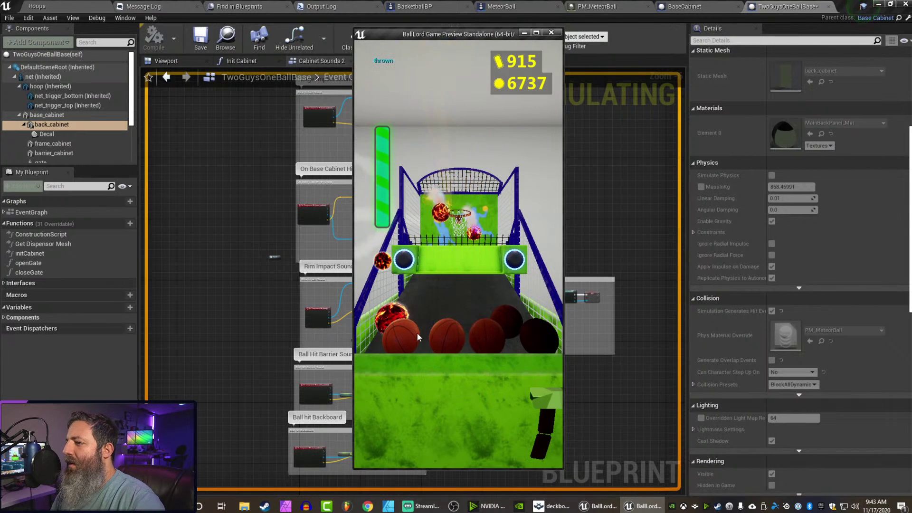
left_click_drag(407, 331, 451, 62)
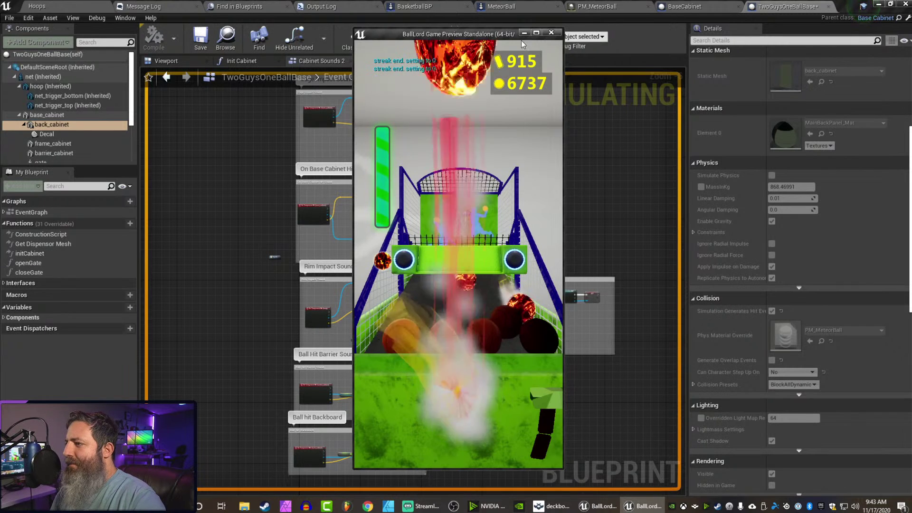
left_click_drag(465, 313, 483, 76)
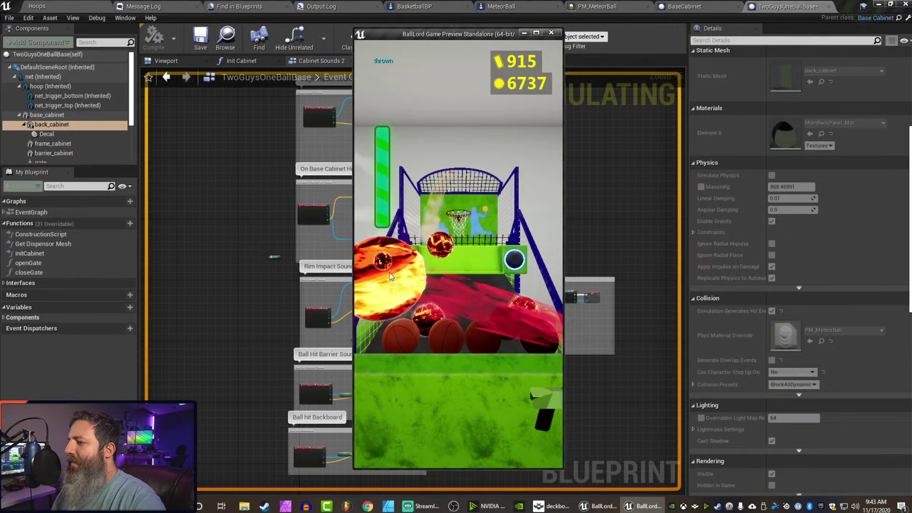
left_click_drag(384, 263, 497, 90)
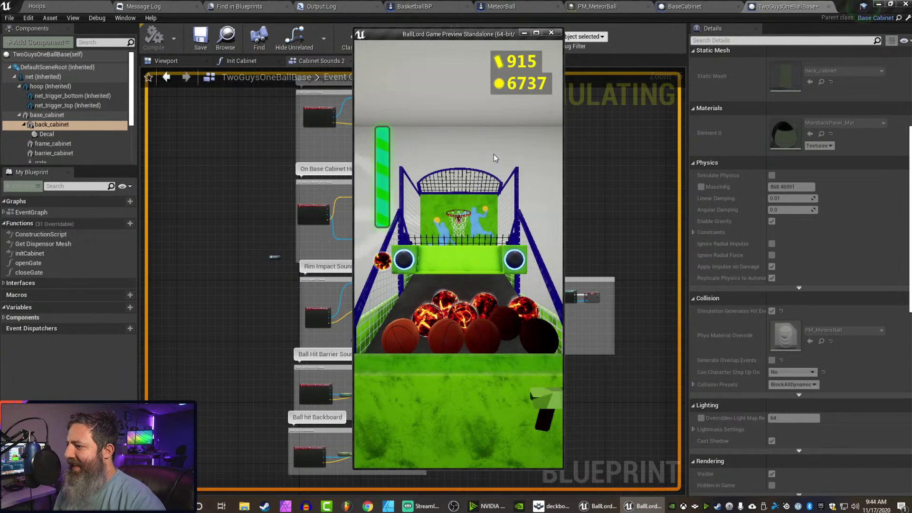
left_click_drag(439, 299, 468, 51)
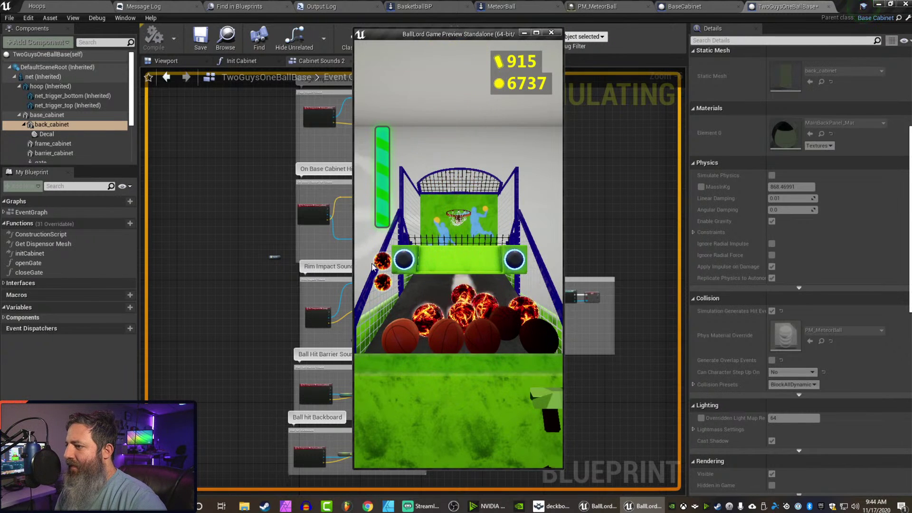
left_click_drag(563, 332, 468, 237)
mouse_move(519, 314)
left_mouse_down()
mouse_move(407, 232)
mouse_move(458, 223)
left_mouse_up()
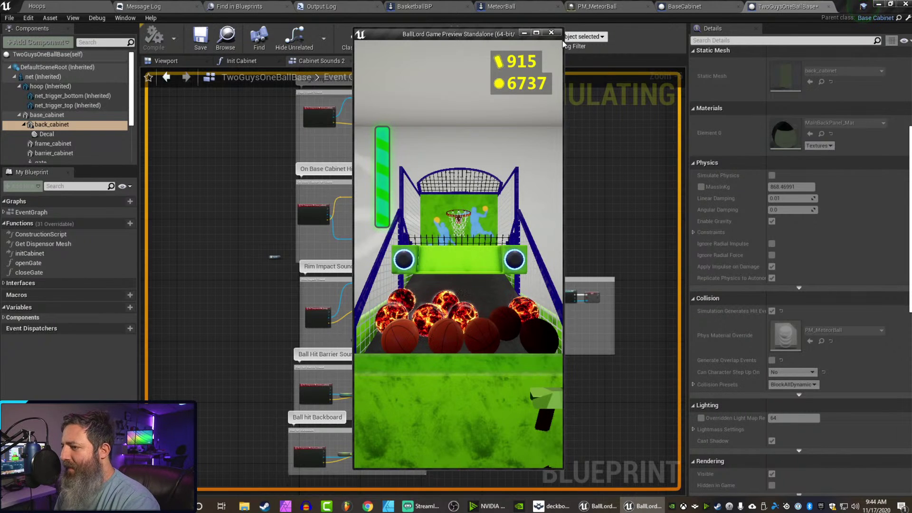
key("Escape")
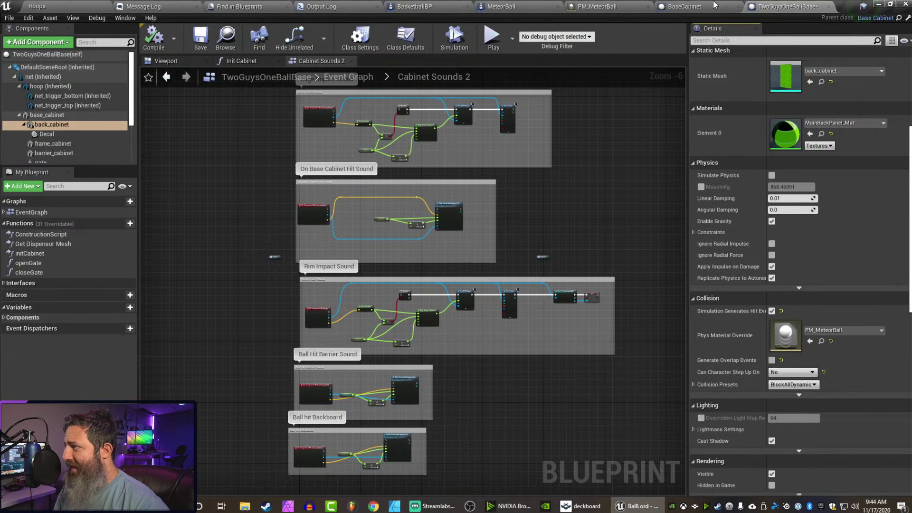
Clear the physical material override on the back_cabinet component.
left_click(825, 330)
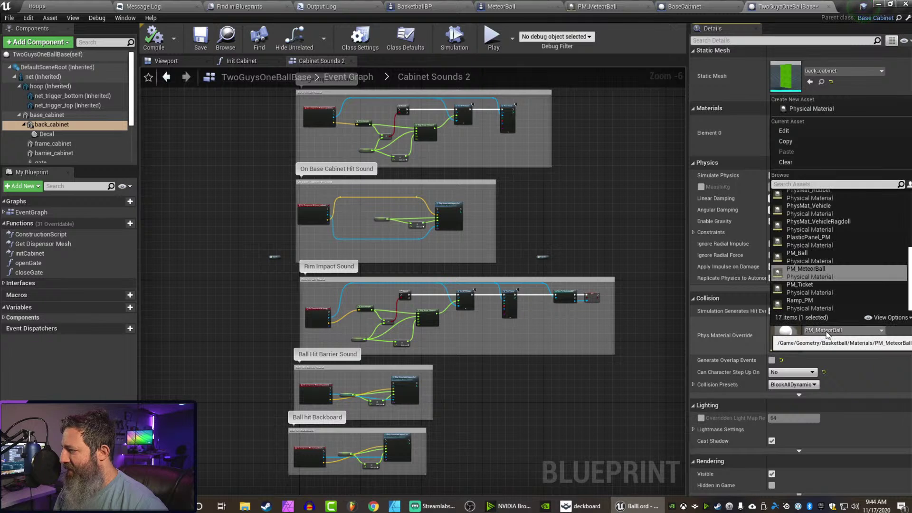
scroll(847, 247, "up", 3)
left_click(808, 161)
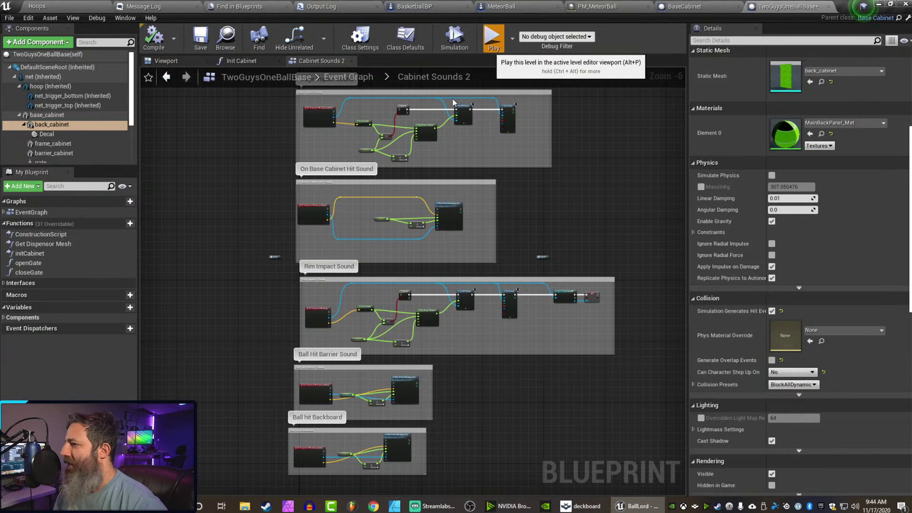
Run the game preview, throw meteor balls at the backboard at varying strengths without the cabinet override, and end the preview.
left_click(492, 37)
left_click_drag(383, 283, 434, 85)
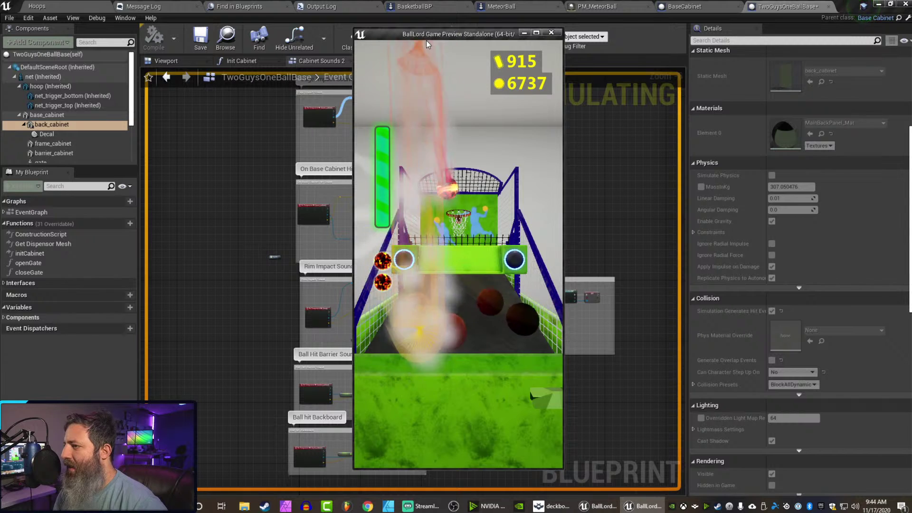
left_click_drag(382, 283, 374, 43)
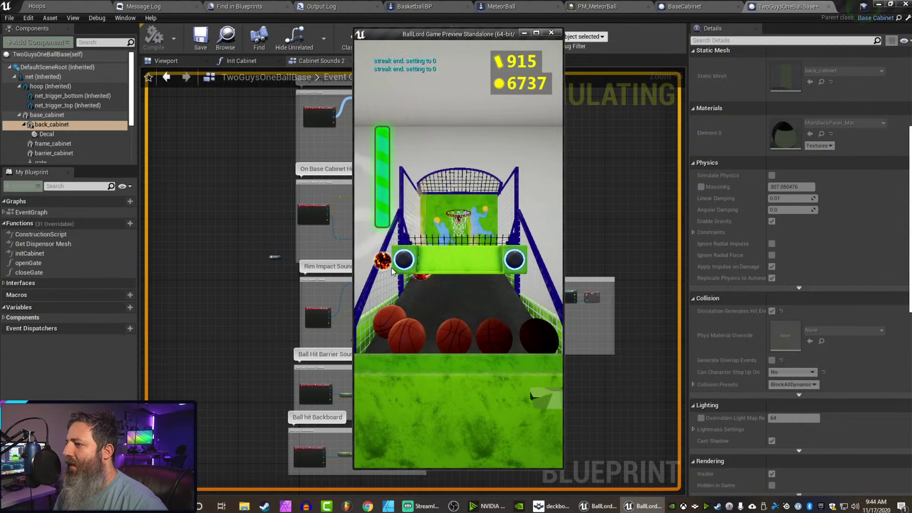
mouse_move(383, 260)
left_mouse_down()
mouse_move(506, 313)
mouse_move(409, 175)
mouse_move(397, 44)
left_mouse_up()
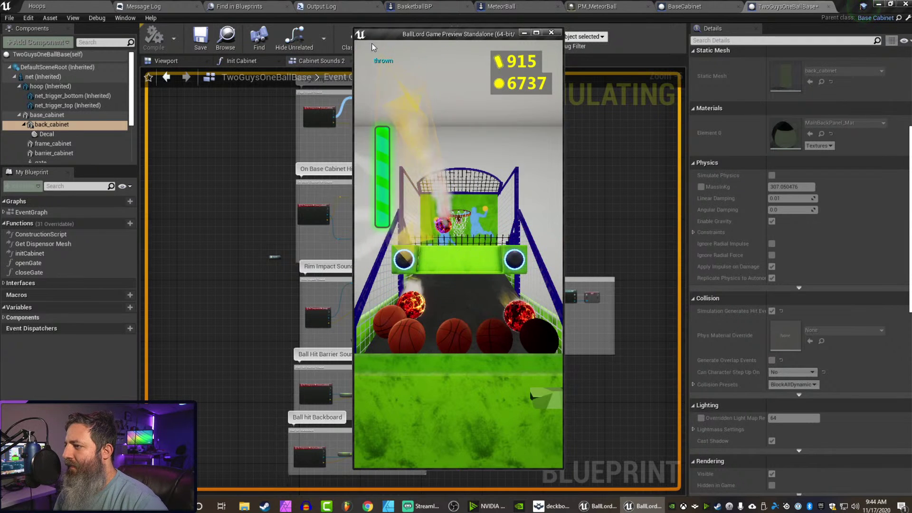
left_click_drag(535, 321, 473, 305)
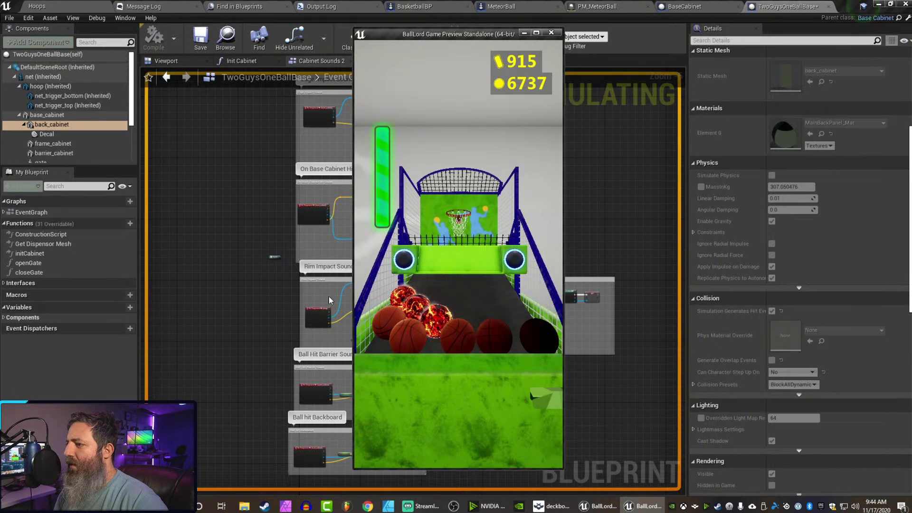
left_click_drag(383, 34, 337, 38)
left_click_drag(412, 335, 406, 289)
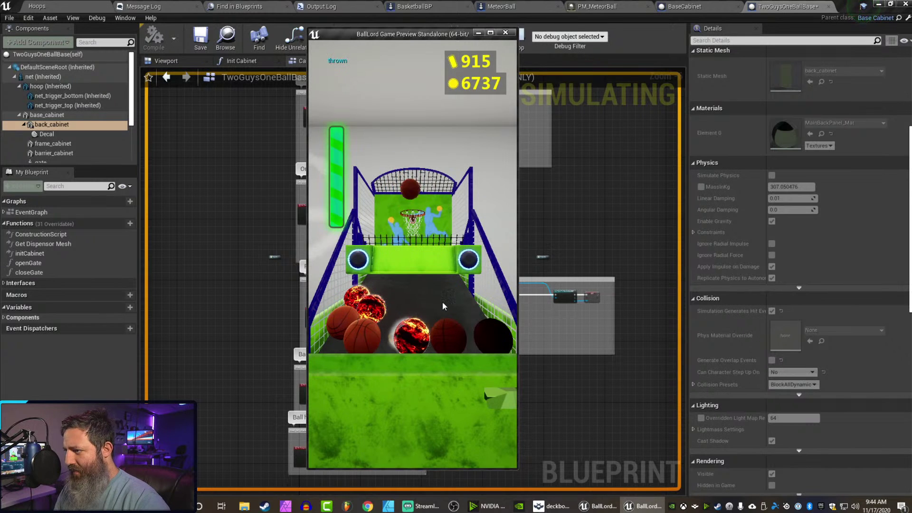
left_click_drag(371, 308, 392, 268)
mouse_move(365, 305)
left_mouse_down()
mouse_move(367, 387)
mouse_move(399, 285)
left_mouse_up()
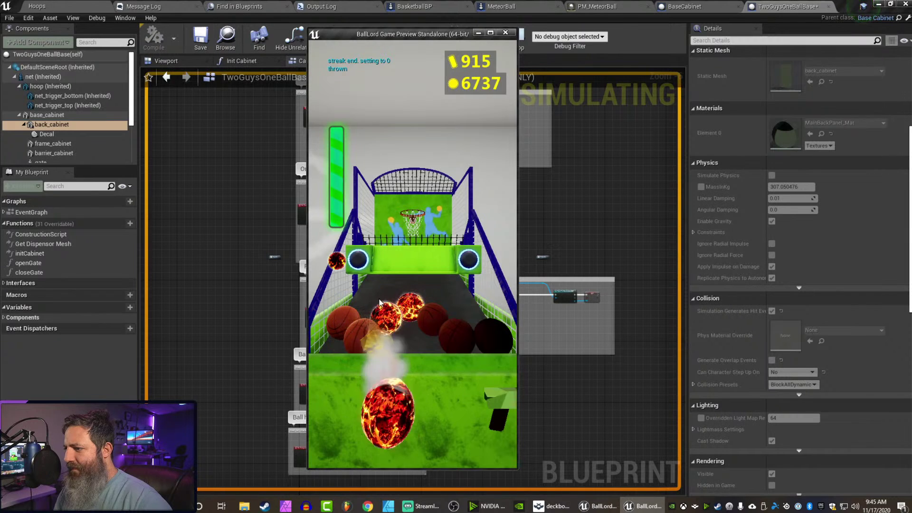
mouse_move(386, 319)
left_mouse_down()
mouse_move(392, 339)
mouse_move(380, 409)
mouse_move(388, 313)
mouse_move(380, 216)
mouse_move(368, 336)
mouse_move(378, 238)
left_mouse_up()
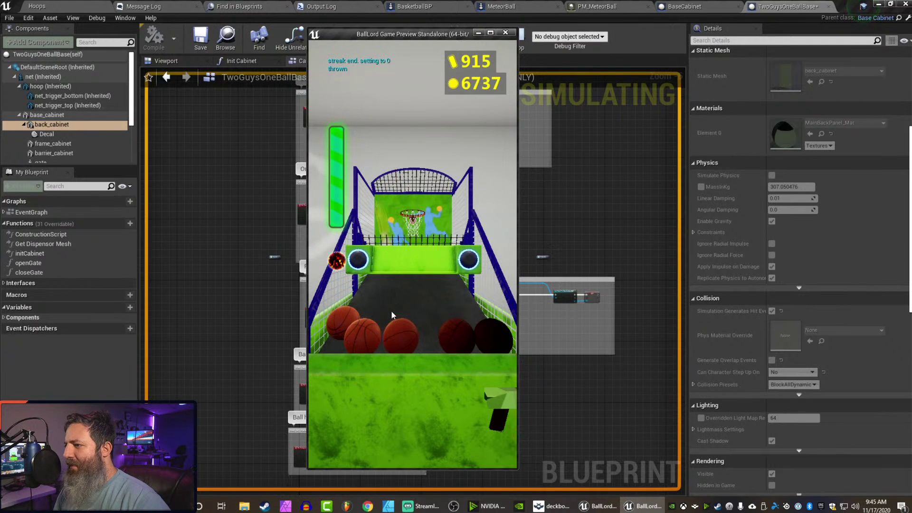
left_click_drag(390, 322, 388, 242)
left_click_drag(420, 335, 357, 186)
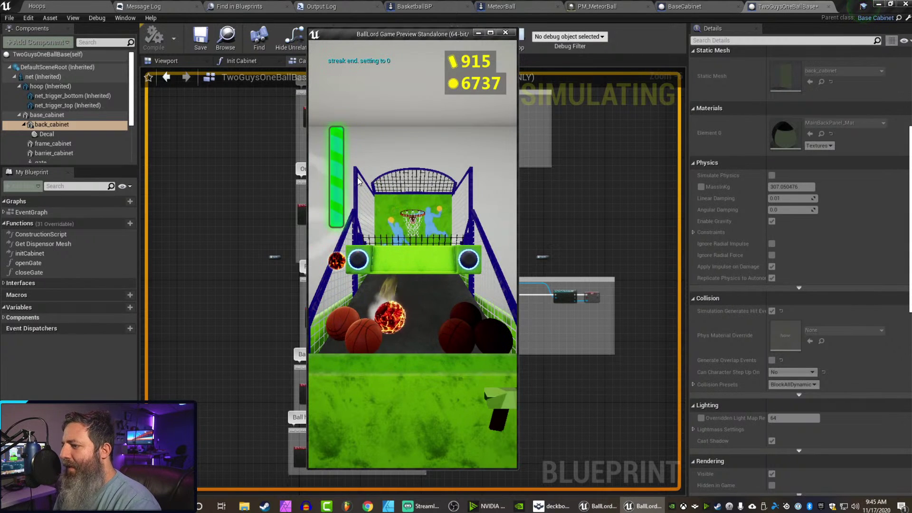
key("Escape")
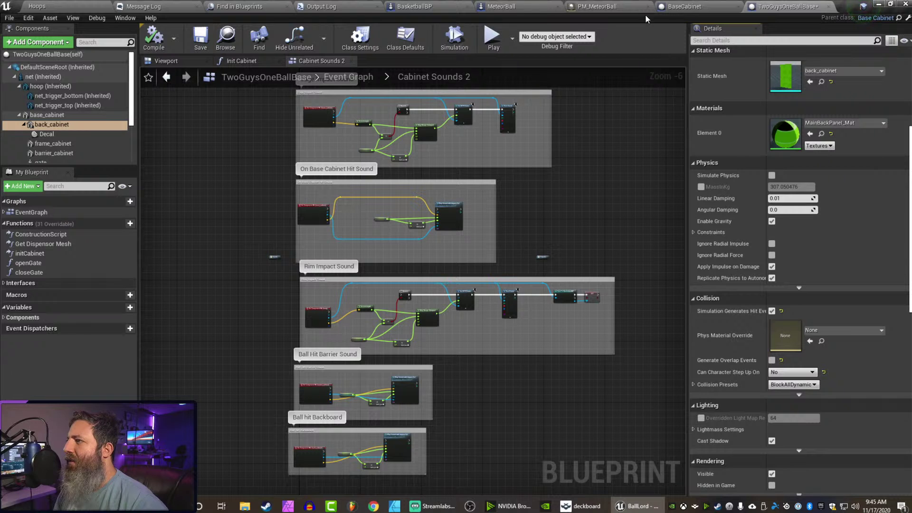
Review the MeteorBall blueprint's Apply Flick To Ball function, from the rim position calculation through the forward vector to the impulse multiplication.
left_click(485, 11)
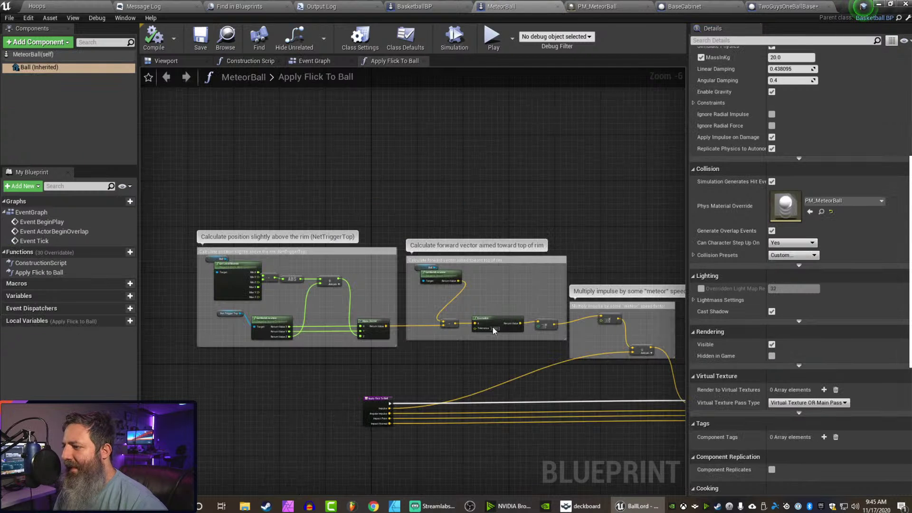
scroll(637, 352, "up", 4)
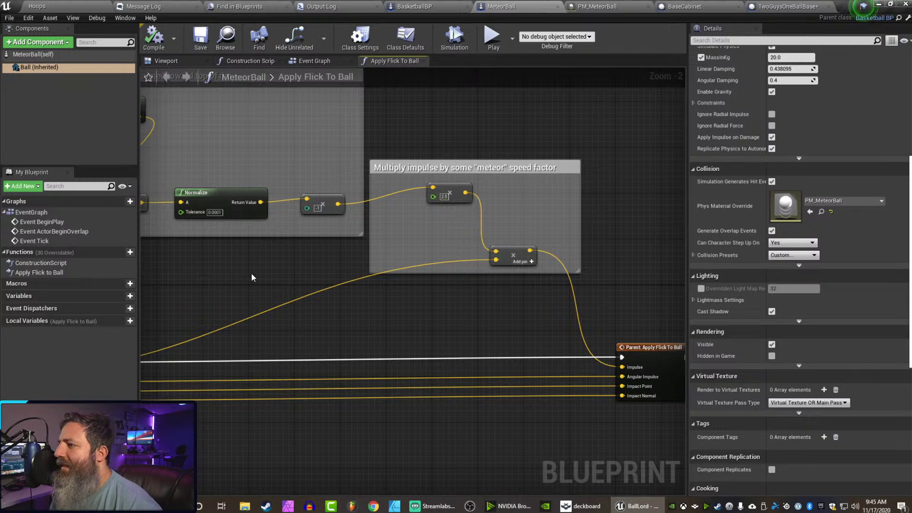
right_click_drag(251, 274, 775, 297)
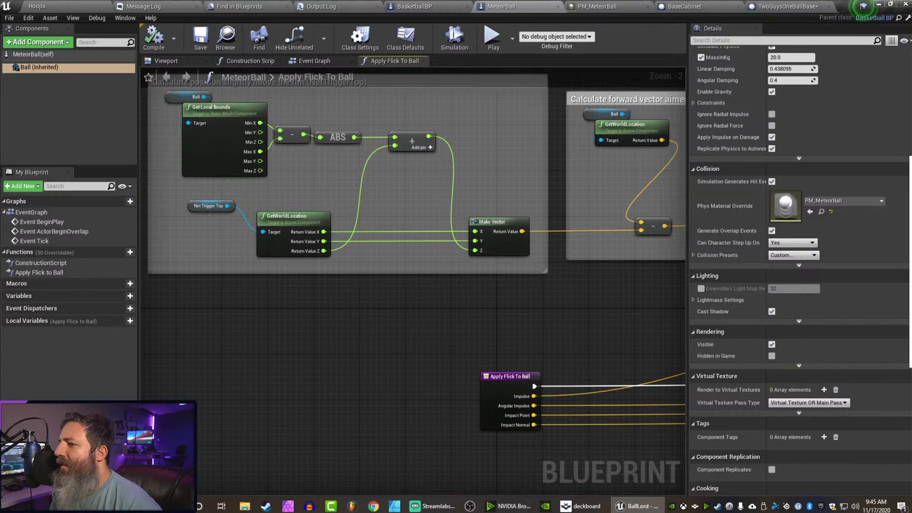
right_click_drag(663, 289, 652, 283)
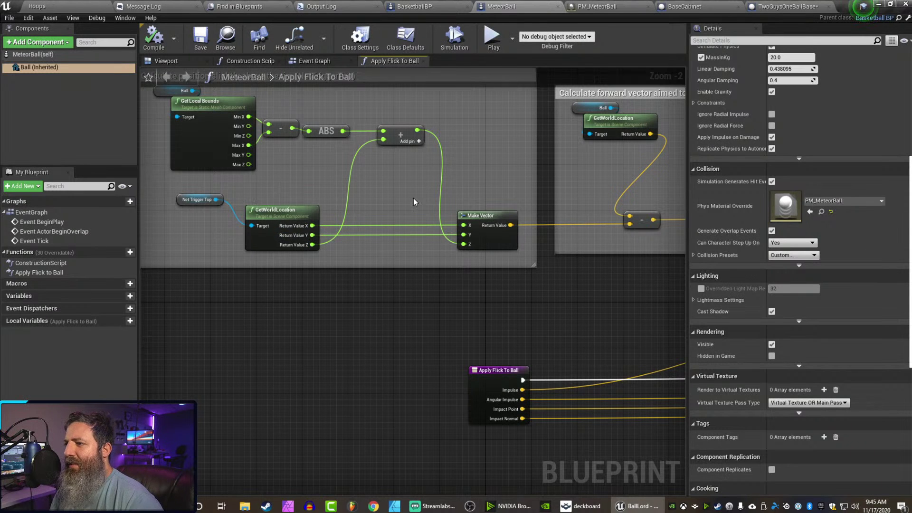
right_click_drag(413, 202, 163, 213)
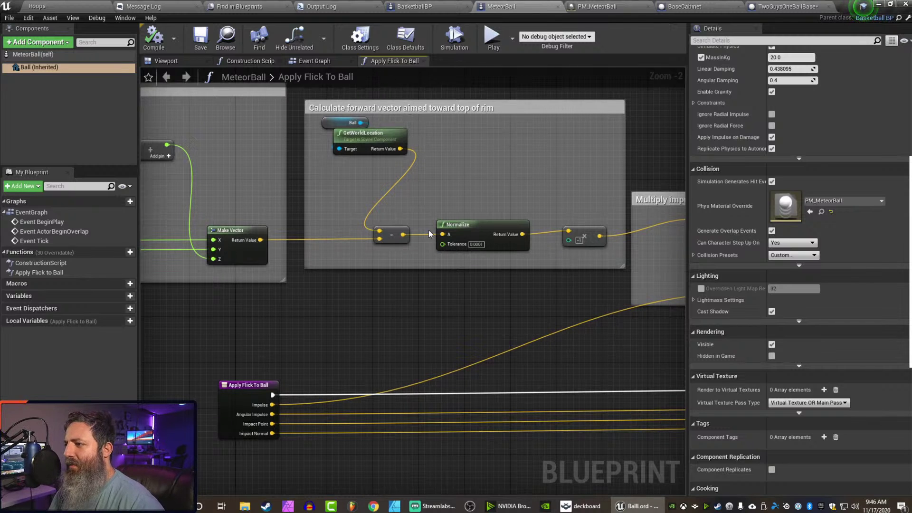
right_click_drag(438, 295, 198, 303)
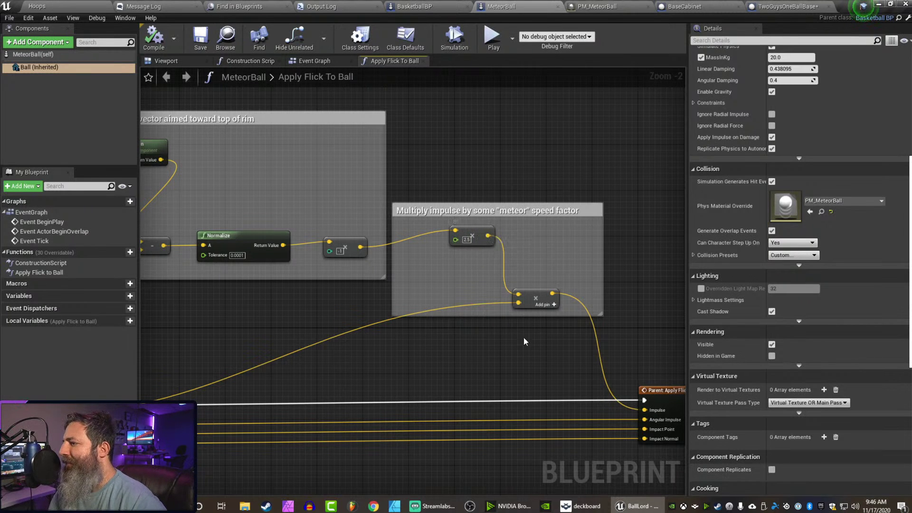
right_click_drag(534, 363, 485, 358)
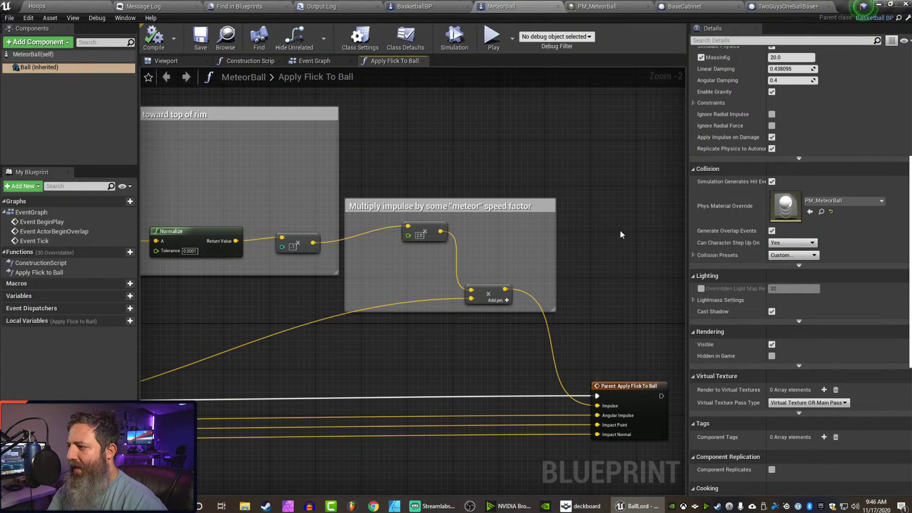
left_click_drag(505, 289, 596, 250)
type("priont")
key("BackSpace")
key("BackSpace")
type("nt str")
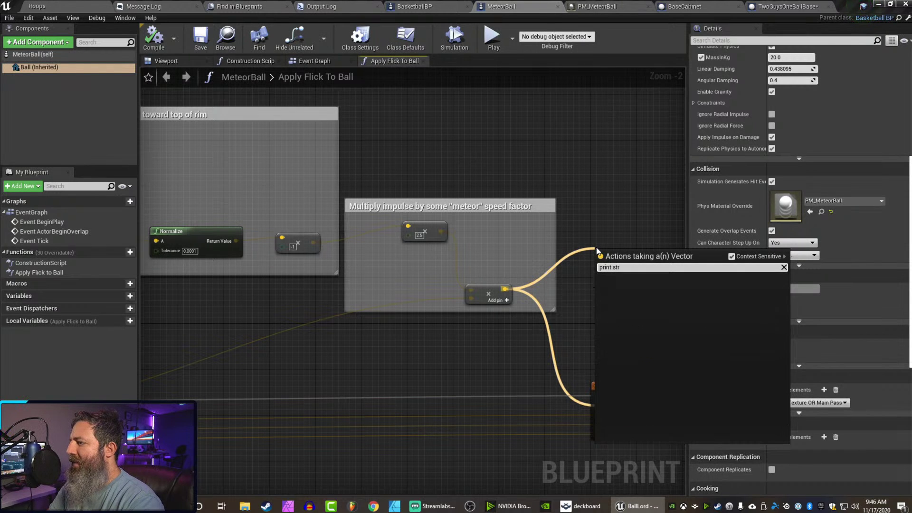
key("BackSpace")
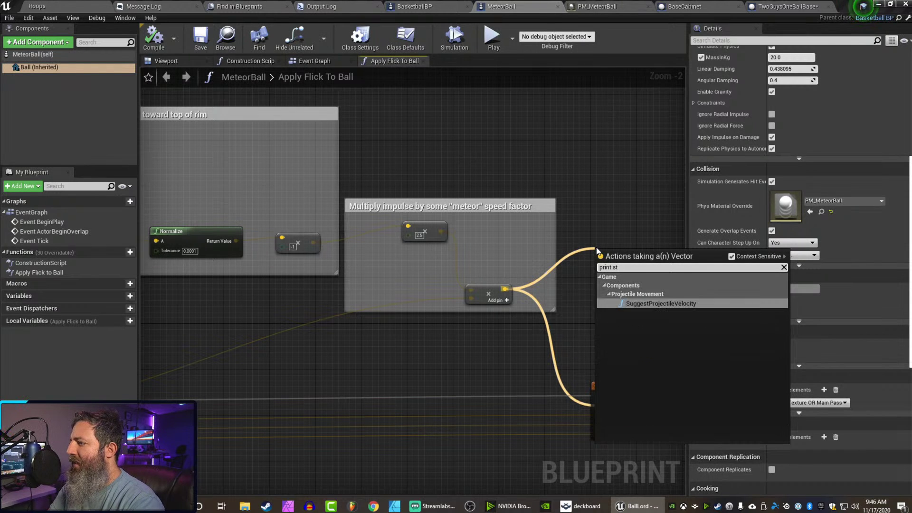
key("BackSpace")
left_click(601, 211)
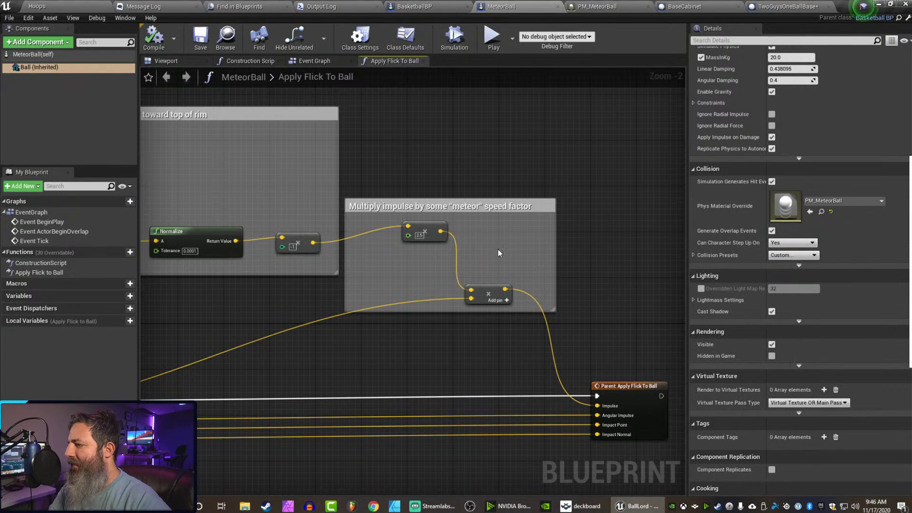
Add a Print String node after Parent: Apply Flick To Ball and feed it the multiplied impulse vector.
right_click_drag(664, 394, 548, 398)
left_click_drag(545, 399, 617, 300)
type("print")
key("Return")
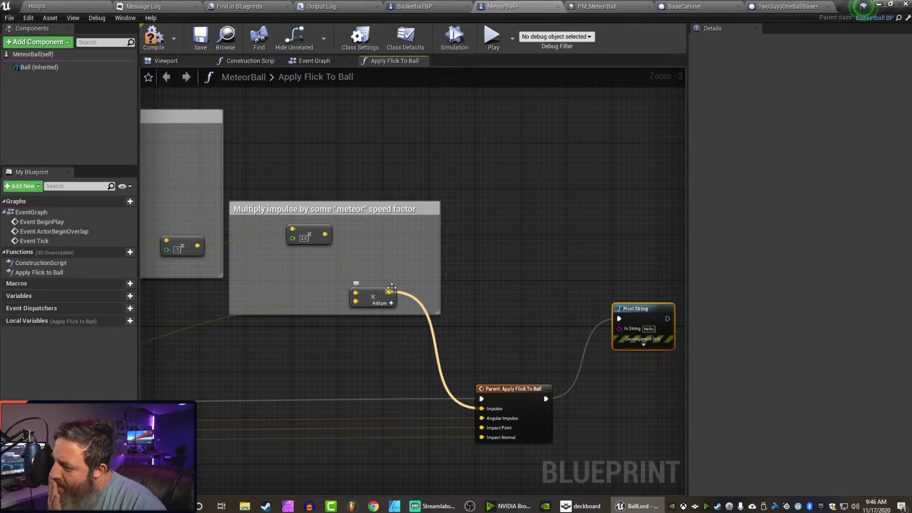
left_click_drag(390, 291, 620, 327)
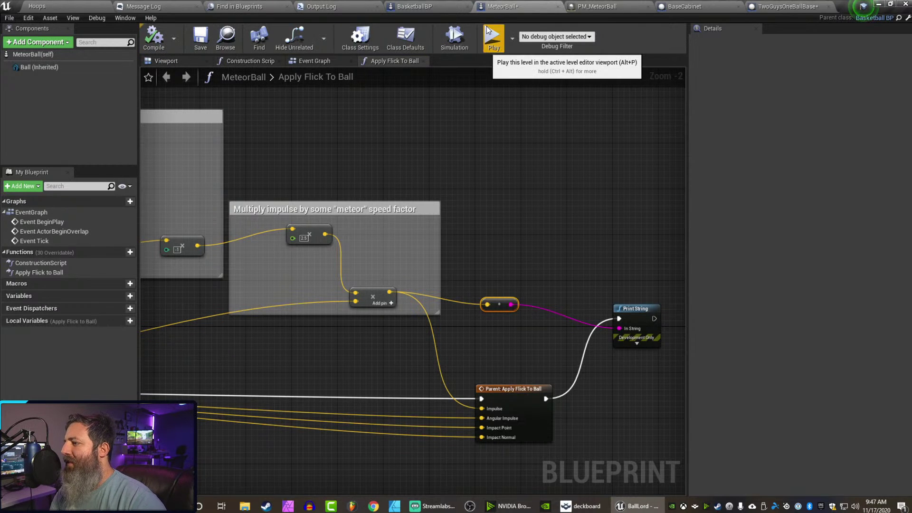
Run the game preview and throw meteor balls with strong and weak flicks to compare the printed impulse vectors.
left_click(493, 38)
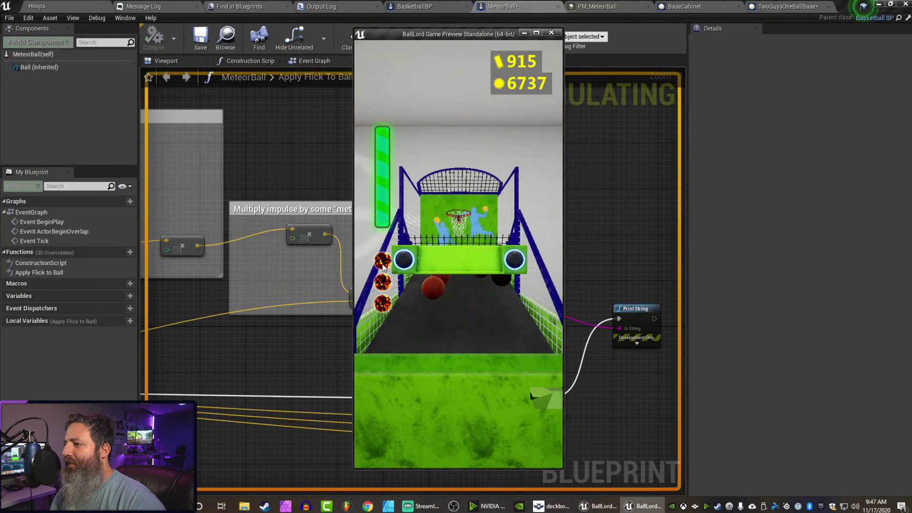
left_click_drag(403, 281, 442, 46)
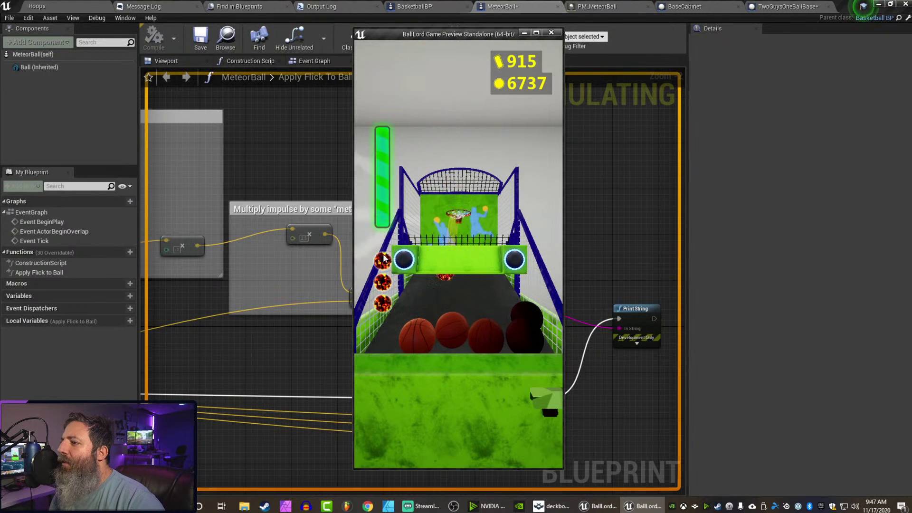
left_click_drag(435, 298, 406, 71)
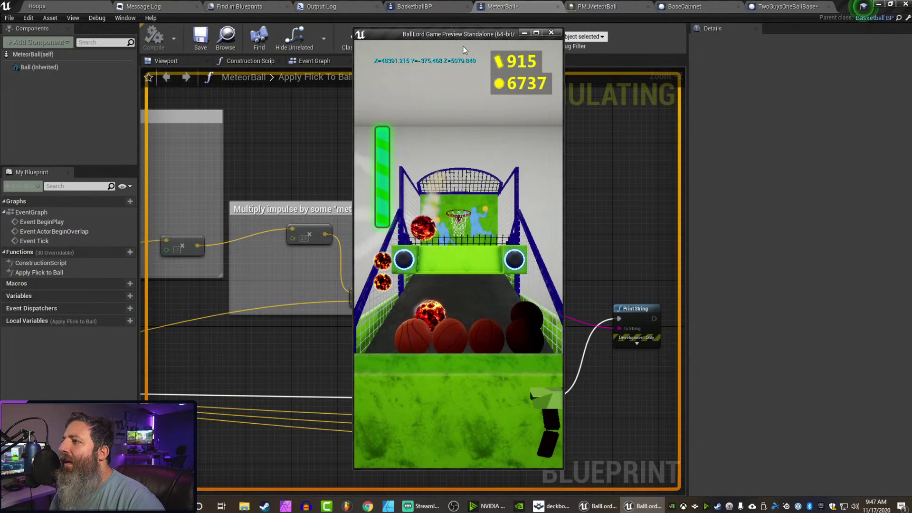
mouse_move(383, 288)
left_mouse_down()
mouse_move(415, 269)
mouse_move(417, 233)
left_mouse_up()
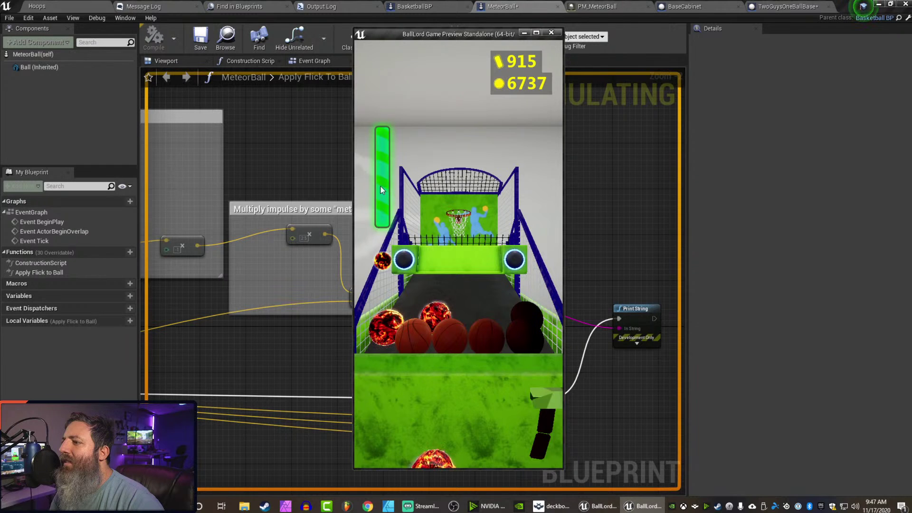
mouse_move(379, 264)
left_mouse_down()
mouse_move(404, 295)
mouse_move(410, 251)
left_mouse_up()
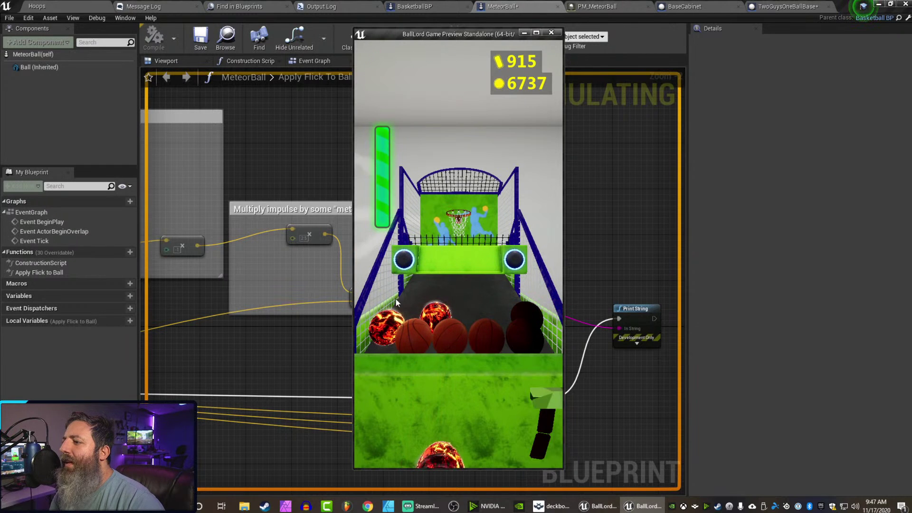
left_click_drag(388, 322, 423, 237)
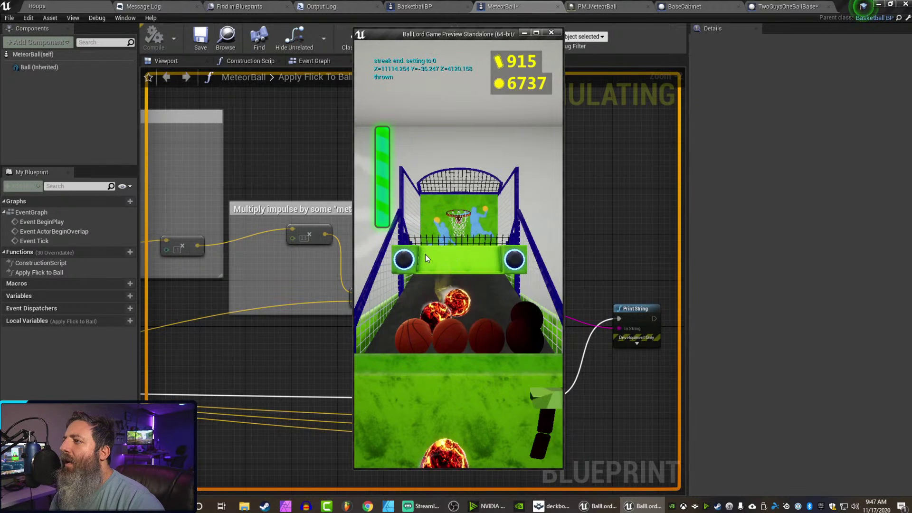
left_click_drag(419, 304, 411, 267)
left_click_drag(415, 315, 357, 89)
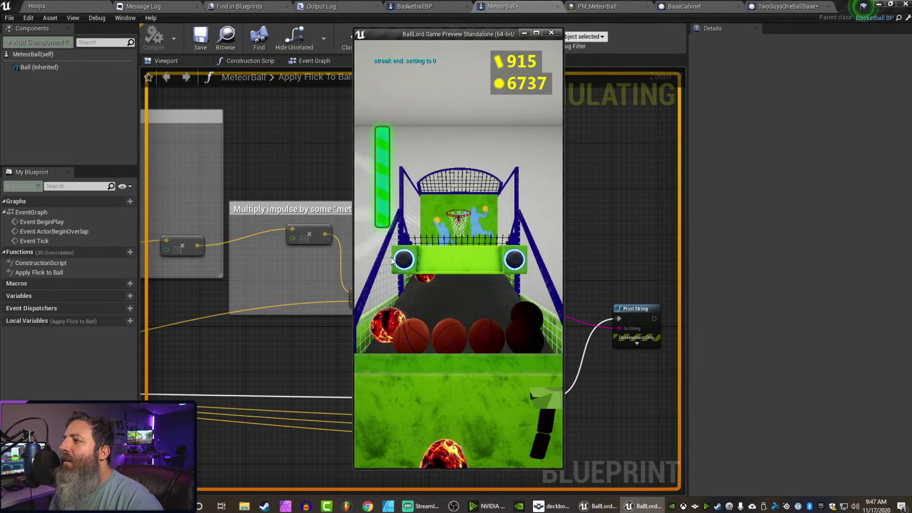
left_click_drag(392, 319, 410, 284)
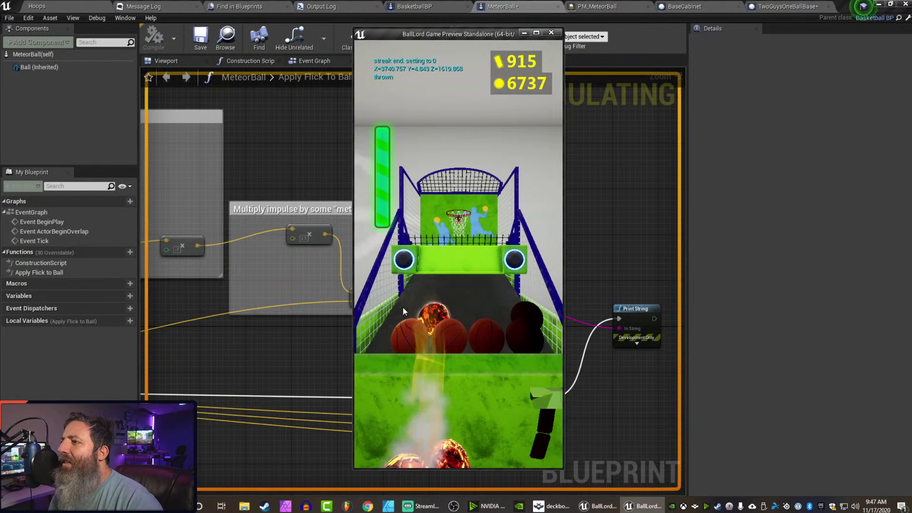
left_click_drag(429, 317, 401, 228)
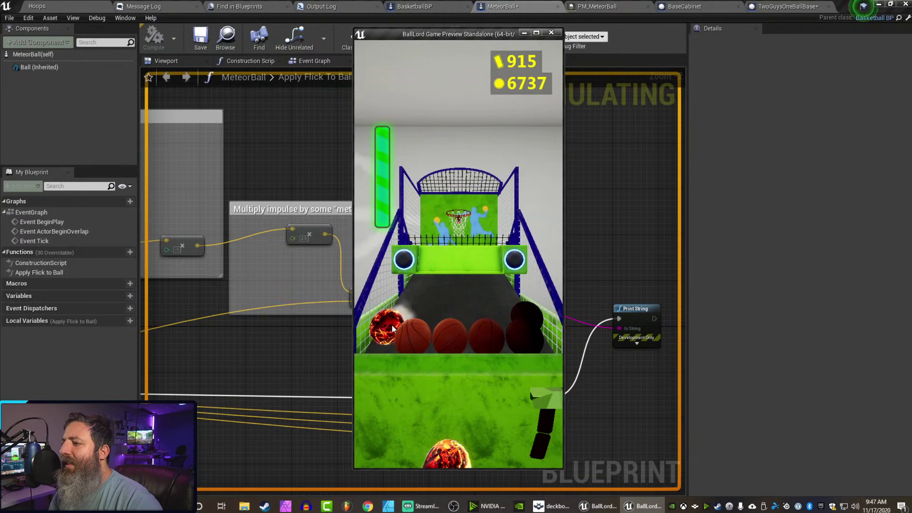
left_click_drag(401, 318, 413, 258)
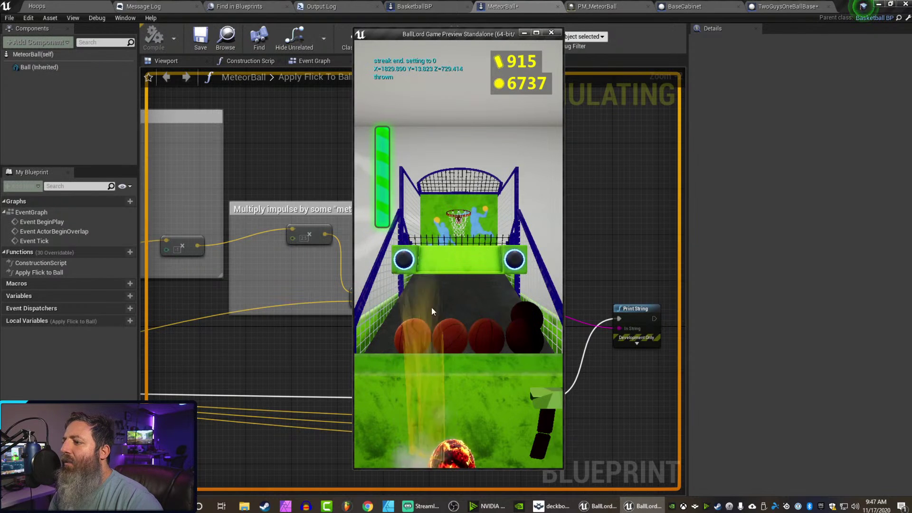
Throw three regular basketballs and more meteor balls toward the hoop, and end the game preview.
left_click_drag(426, 340, 448, 101)
left_click_drag(457, 343, 455, 112)
left_click_drag(483, 334, 464, 176)
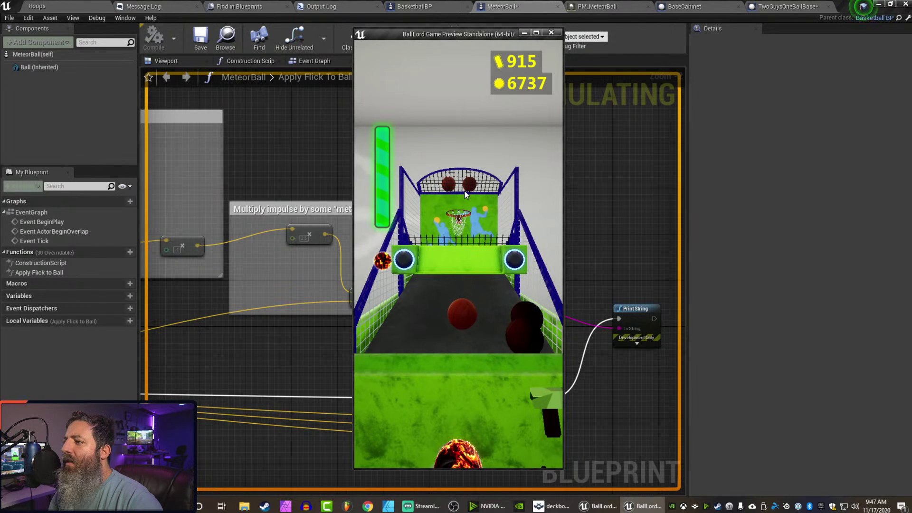
left_click_drag(384, 262, 395, 61)
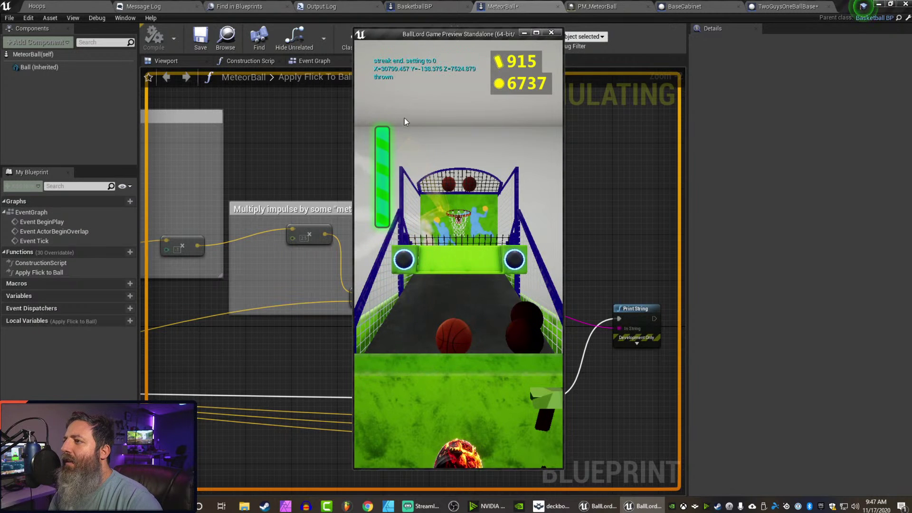
mouse_move(445, 280)
left_mouse_down()
mouse_move(453, 344)
mouse_move(416, 338)
mouse_move(404, 157)
left_mouse_up()
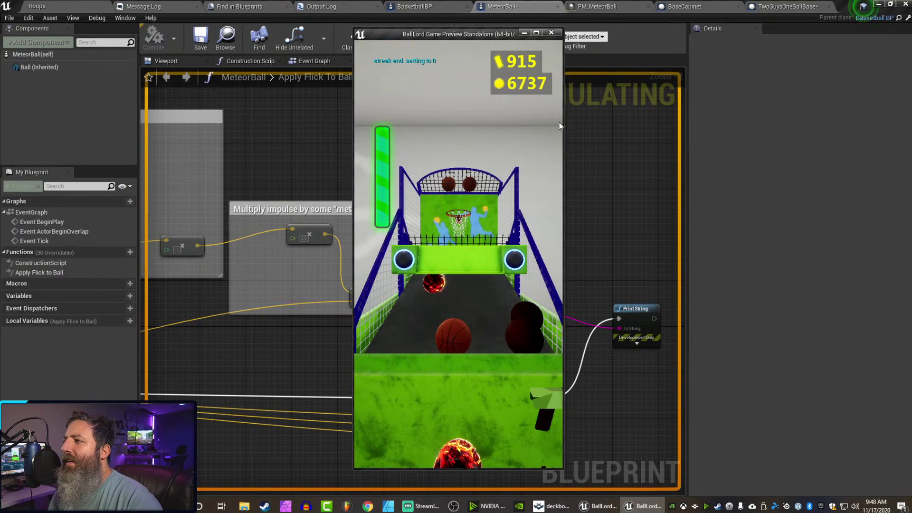
left_click(551, 33)
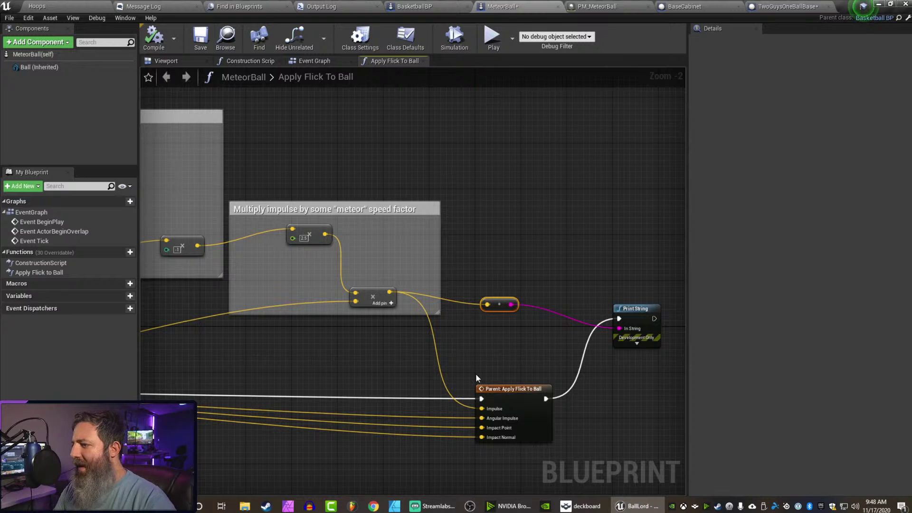
Disconnect the output of the impulse Multiply node and split its vector pin into separate X, Y and Z outputs.
right_click(391, 292)
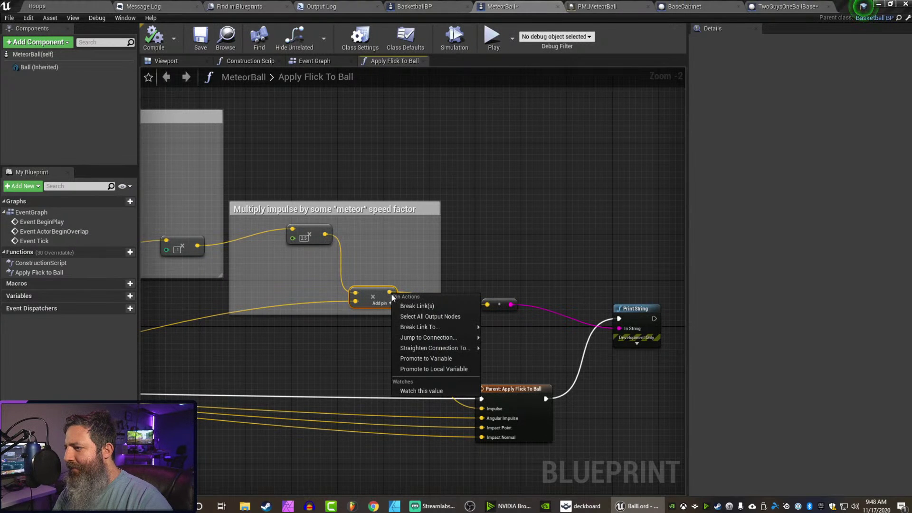
left_click(477, 244)
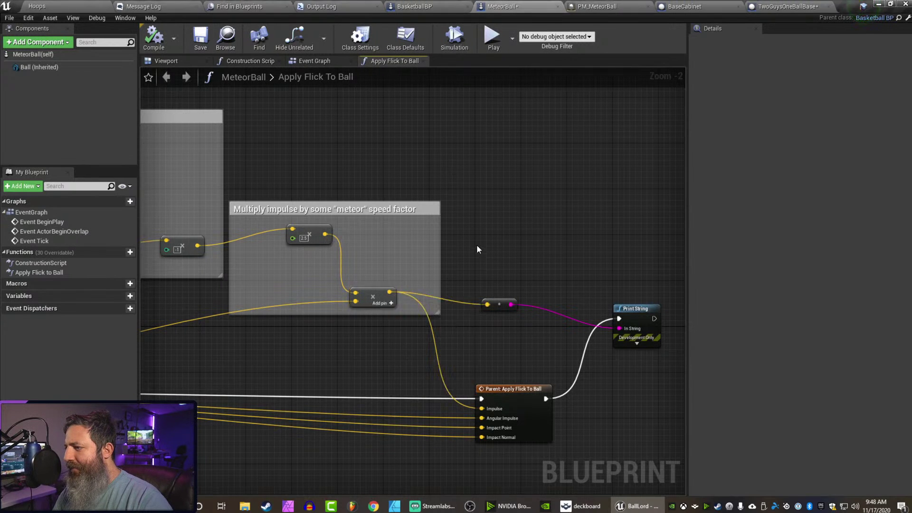
right_click(391, 292)
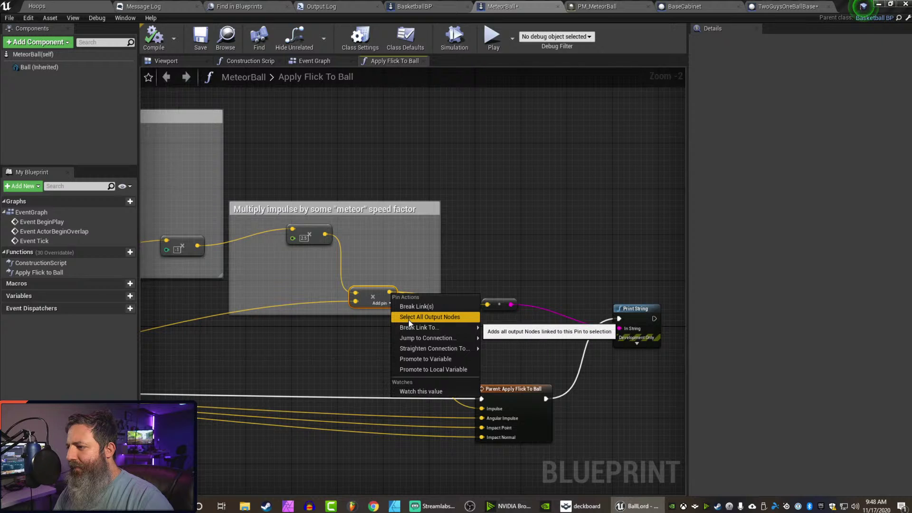
left_click(463, 257)
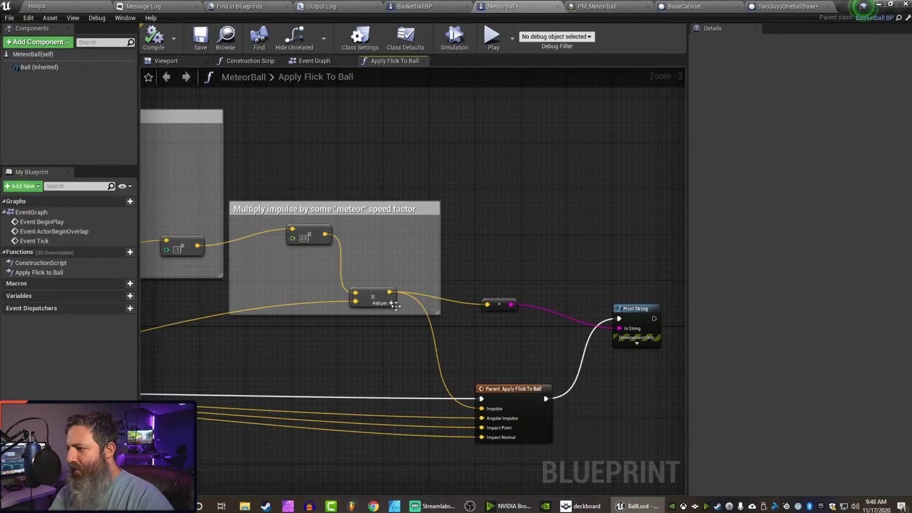
left_click_drag(388, 293, 419, 276, "ctrl")
left_click(484, 222)
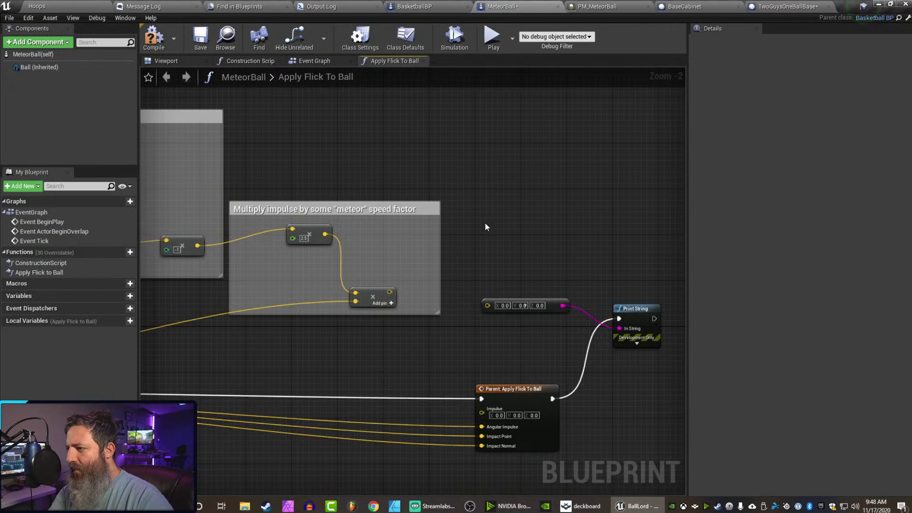
right_click(389, 291)
left_click(403, 318)
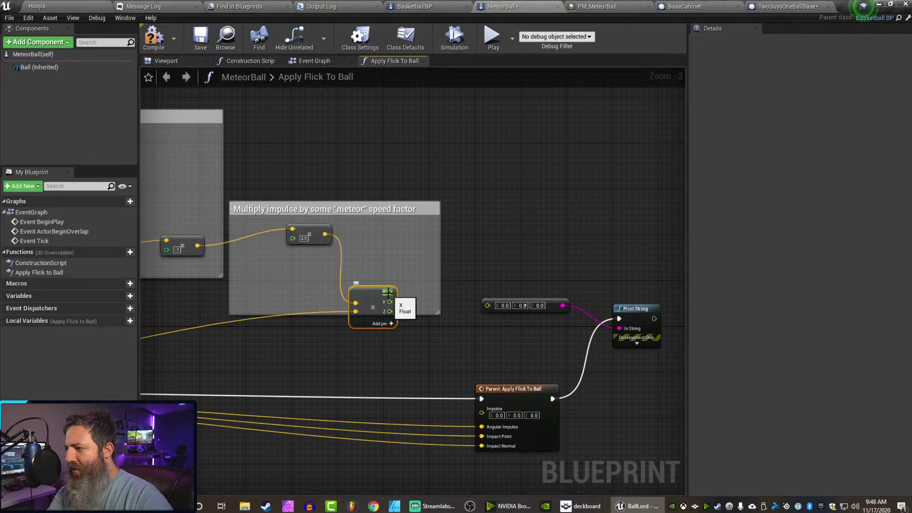
Add a float MAX node fed by the Multiply node's X output and set its second input to 450000.
left_click_drag(388, 292, 470, 236)
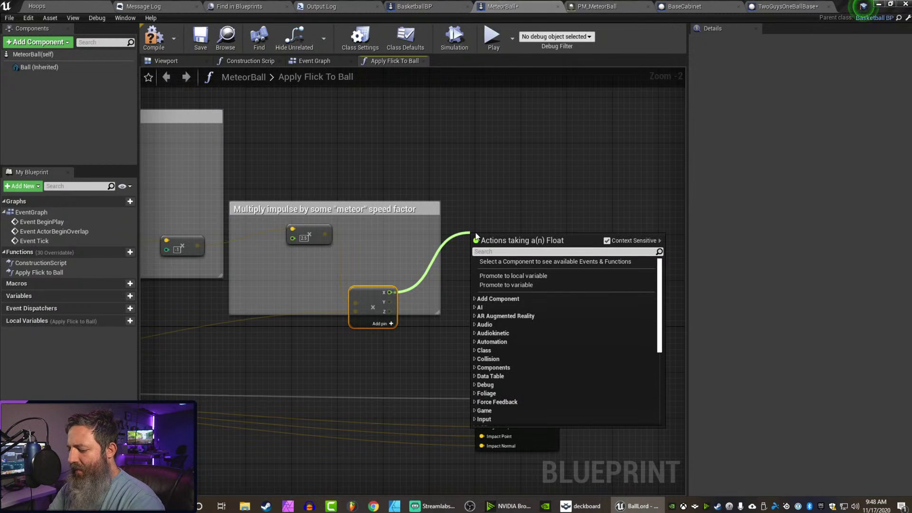
type("max")
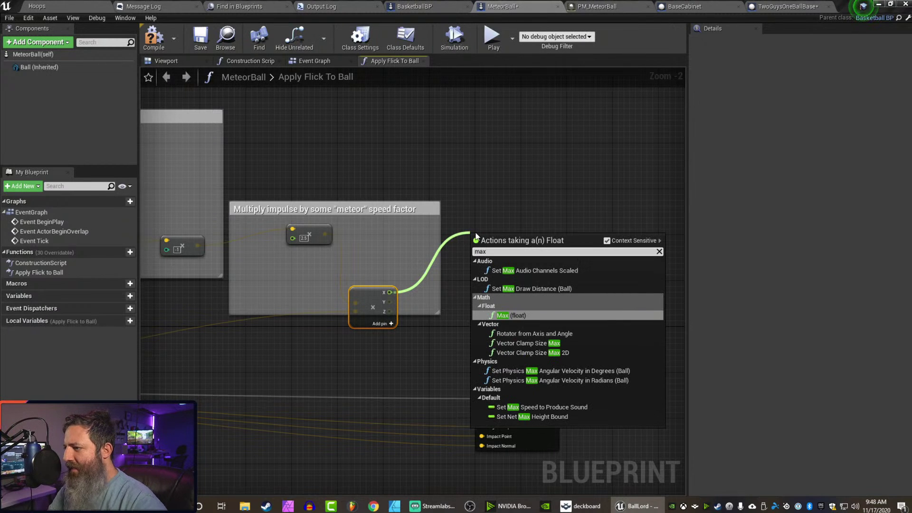
key("Return")
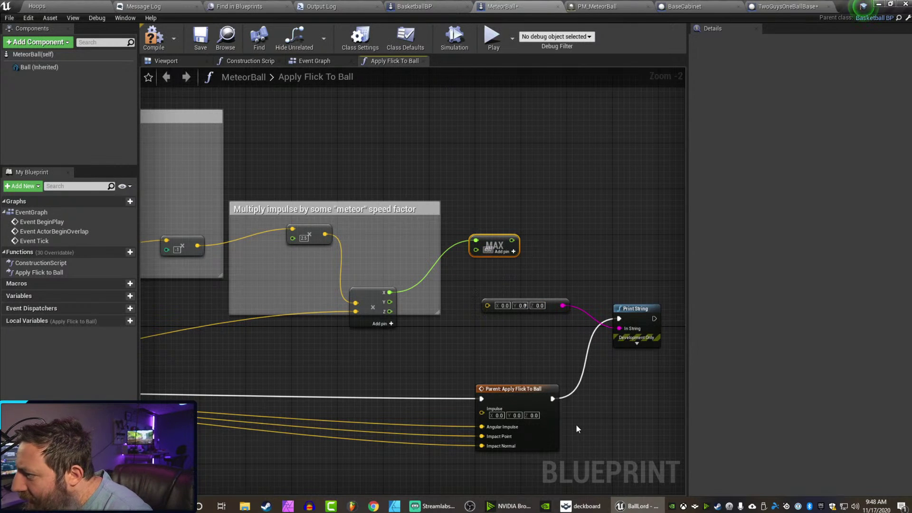
type("000")
left_click(464, 198)
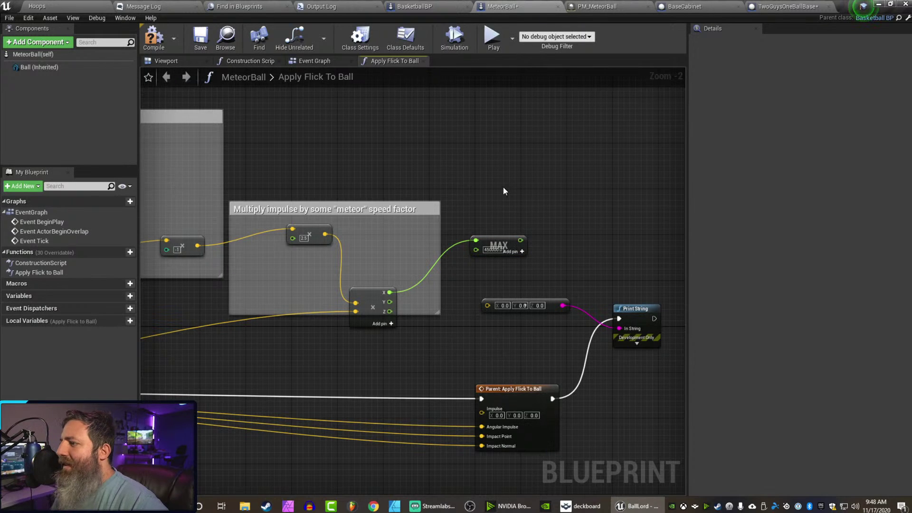
left_click_drag(522, 240, 486, 304)
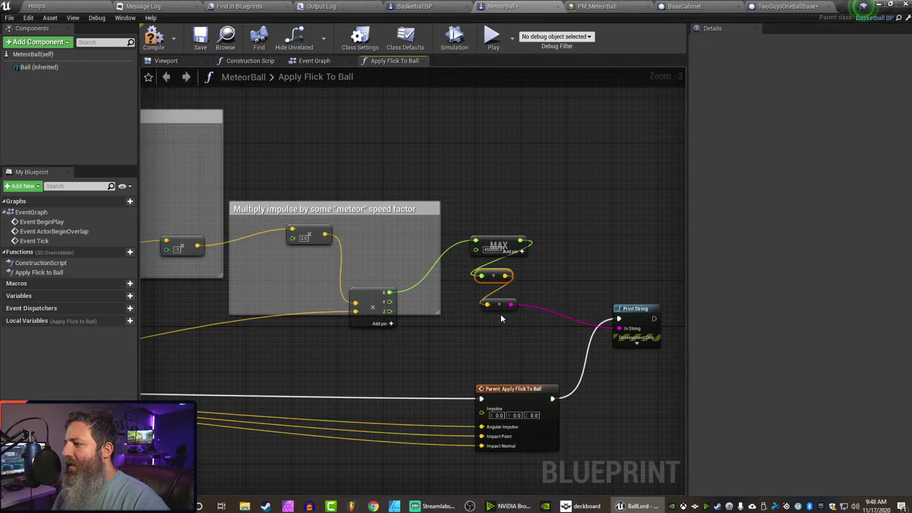
left_click(493, 249)
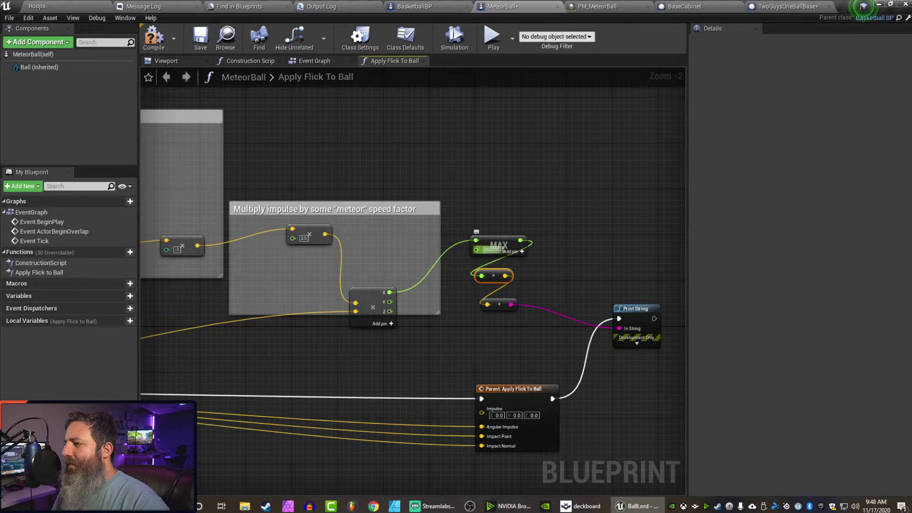
left_click_drag(520, 240, 532, 199)
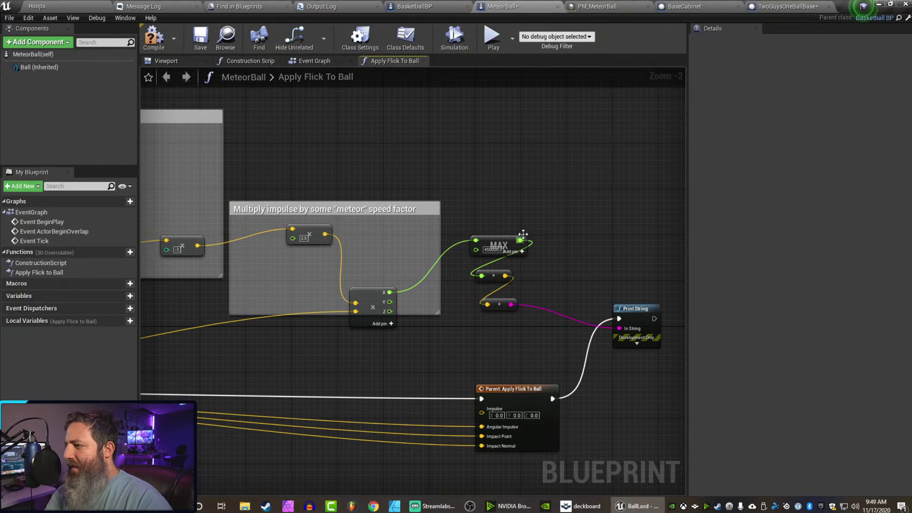
left_click_drag(520, 240, 489, 245)
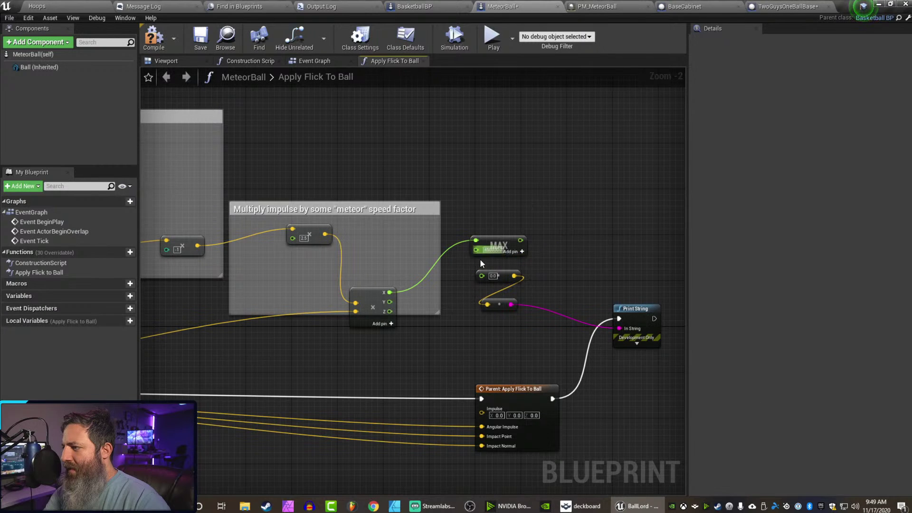
key("Delete")
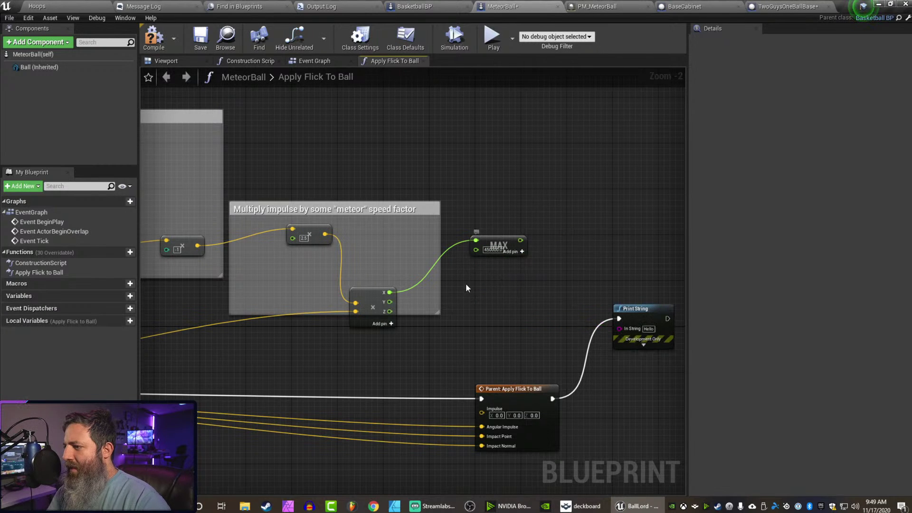
Add a Make Vector node taking the MAX result as X and the Multiply node's Y and Z outputs as Y and Z.
left_click_drag(390, 302, 530, 295)
type("make vector")
key("Return")
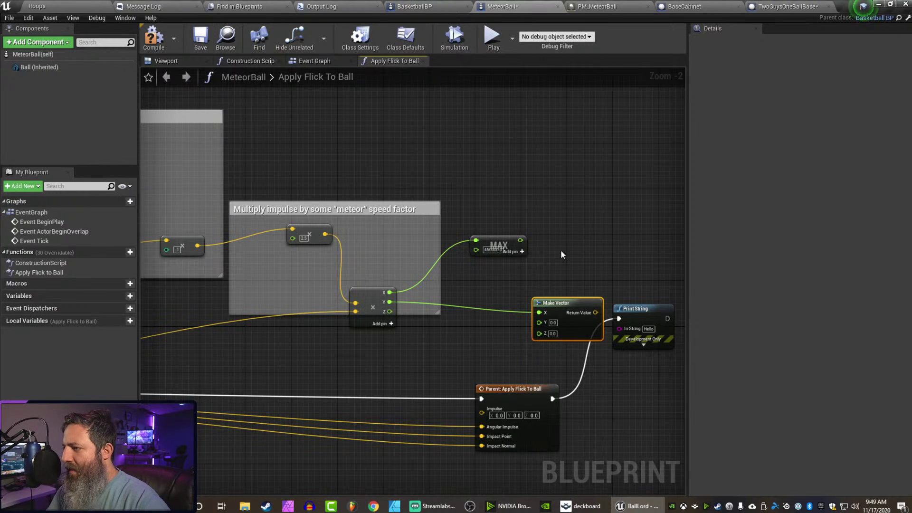
left_click_drag(540, 311, 539, 323, "ctrl")
left_click_drag(520, 240, 539, 312)
left_click_drag(387, 315, 538, 332)
Tidy the MAX node's placement and connect Make Vector's result to Print String and to the Impulse input of Parent: Apply Flick To Ball.
left_click_drag(490, 241, 433, 285)
left_click_drag(552, 304, 620, 333)
left_click_drag(529, 289, 481, 408)
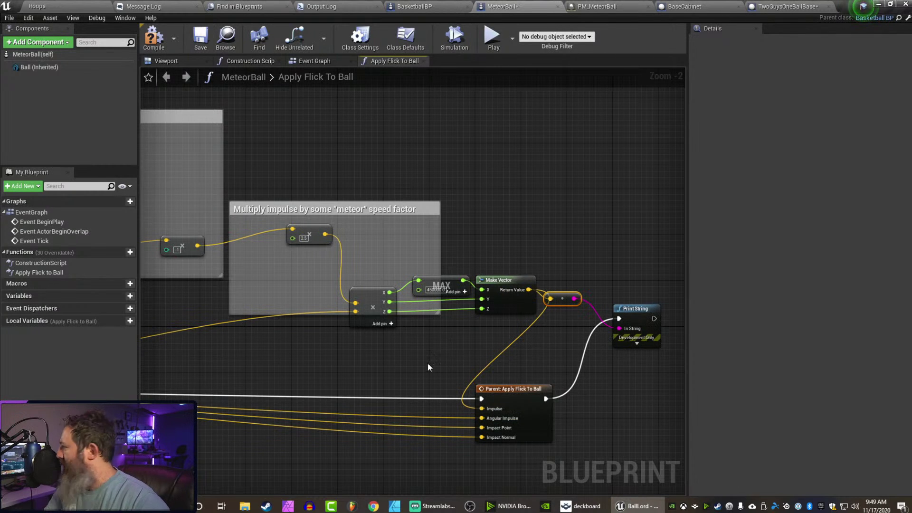
Compile MeteorBall, throw its three meteor balls in the game preview to test the minimum X impulse, and end the preview.
left_click(151, 38)
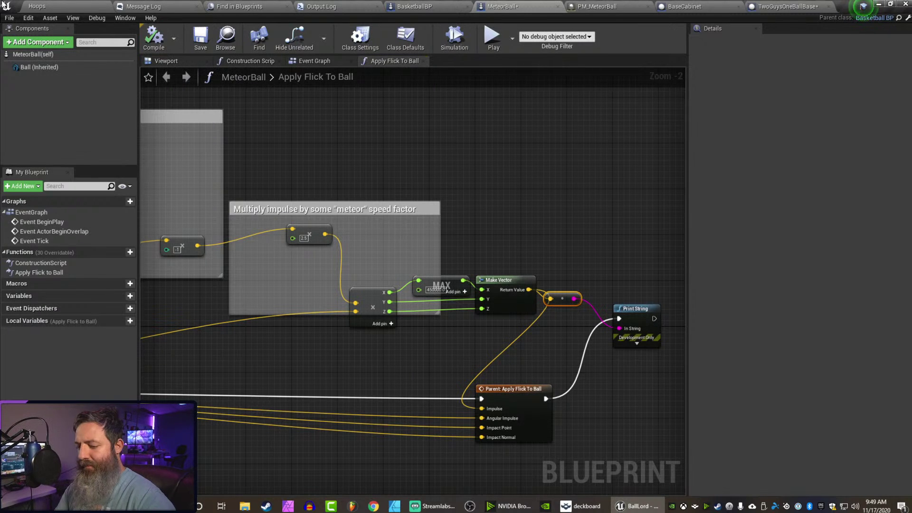
left_click(485, 43)
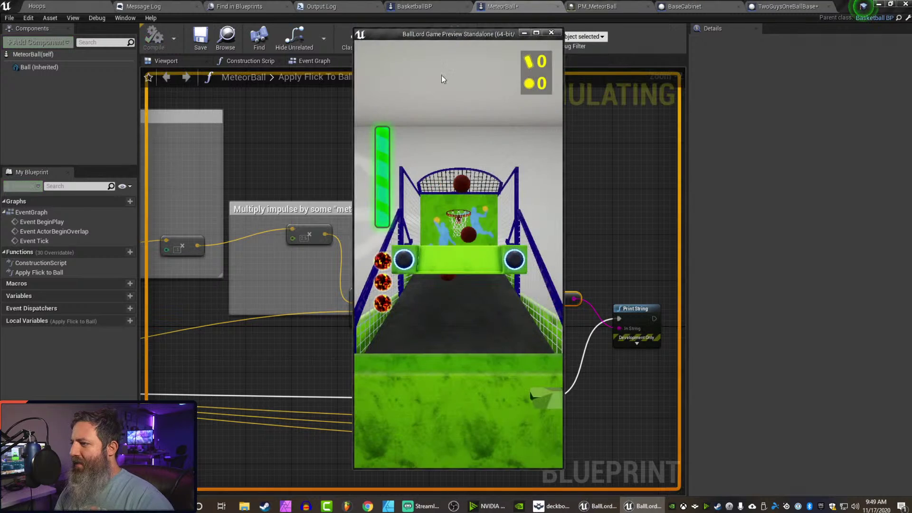
left_click(383, 302)
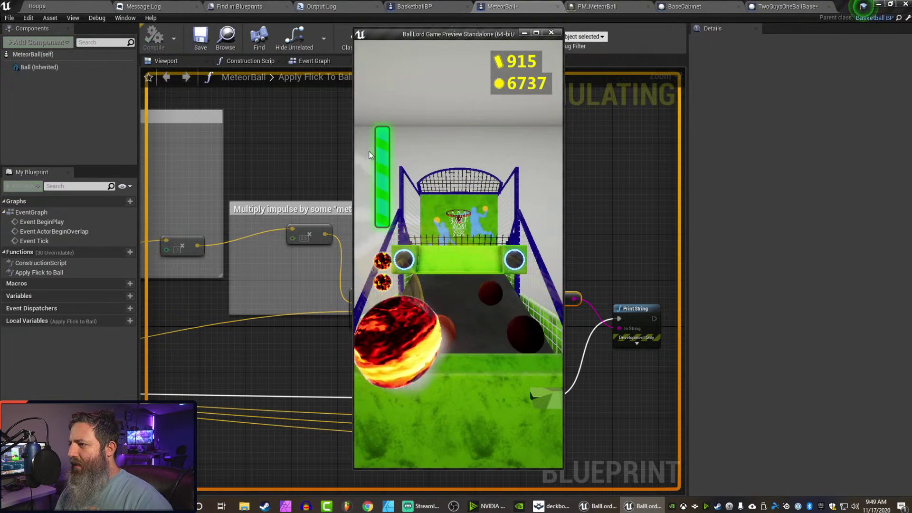
left_click_drag(398, 340, 381, 45)
left_click(382, 282)
left_click_drag(420, 340, 380, 46)
left_click_drag(383, 261, 401, 161)
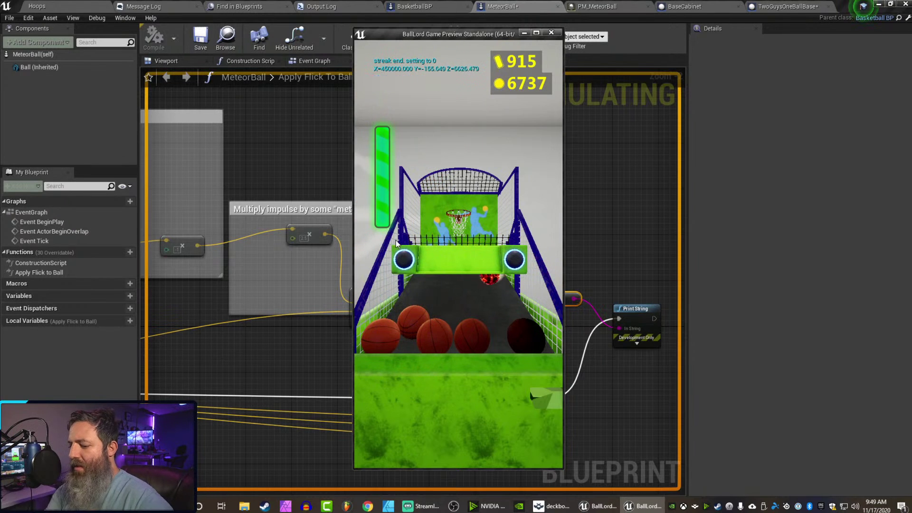
key("Escape")
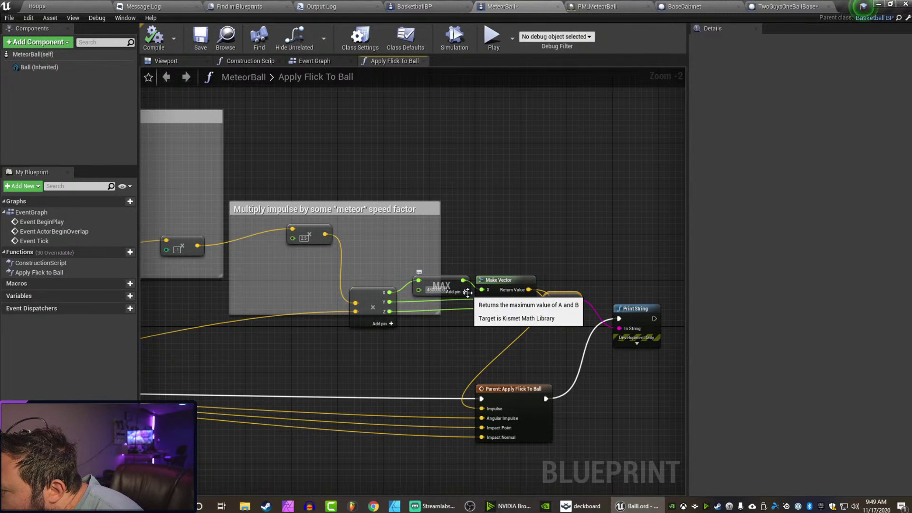
Set the MAX node's minimum X impulse value to 45000.
type("45000")
key("Return")
left_click(465, 264)
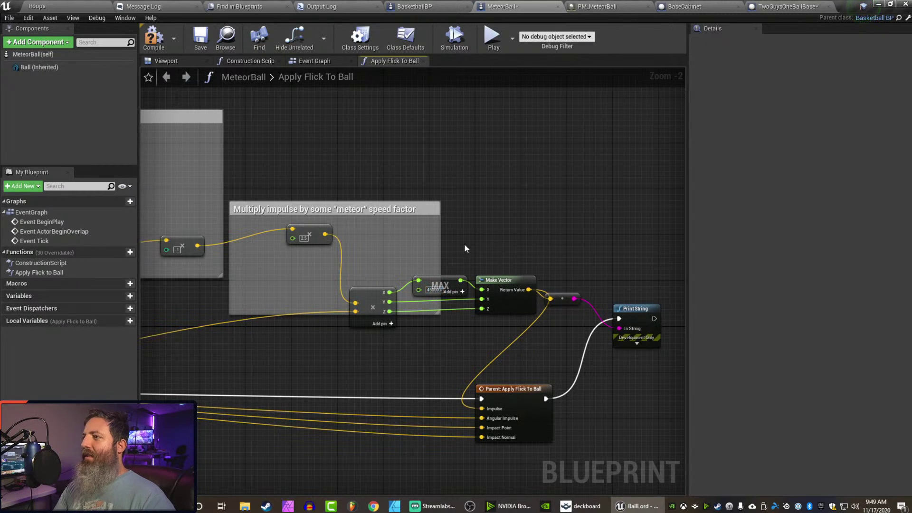
Rerun the game preview, throw and rethrow meteor balls with varied flick strengths to check the 45000 minimum, and end the preview.
left_click(489, 37)
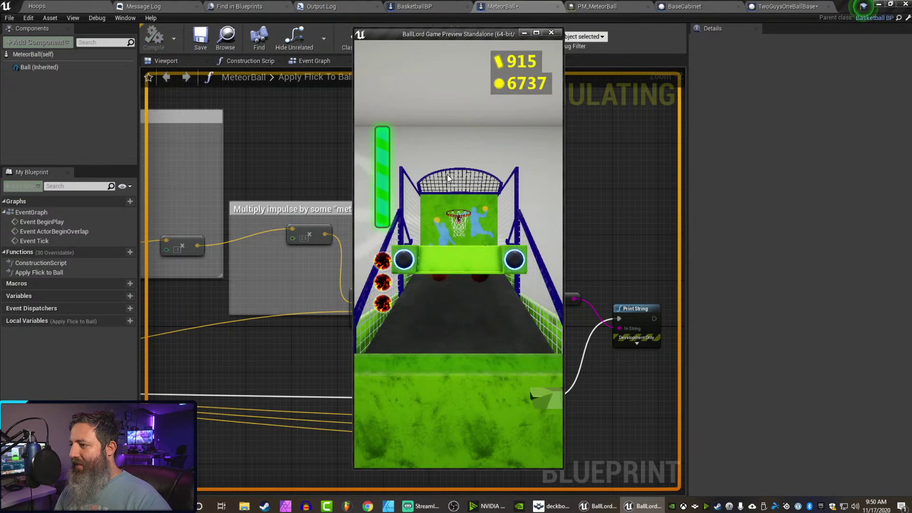
left_click_drag(383, 303, 392, 183)
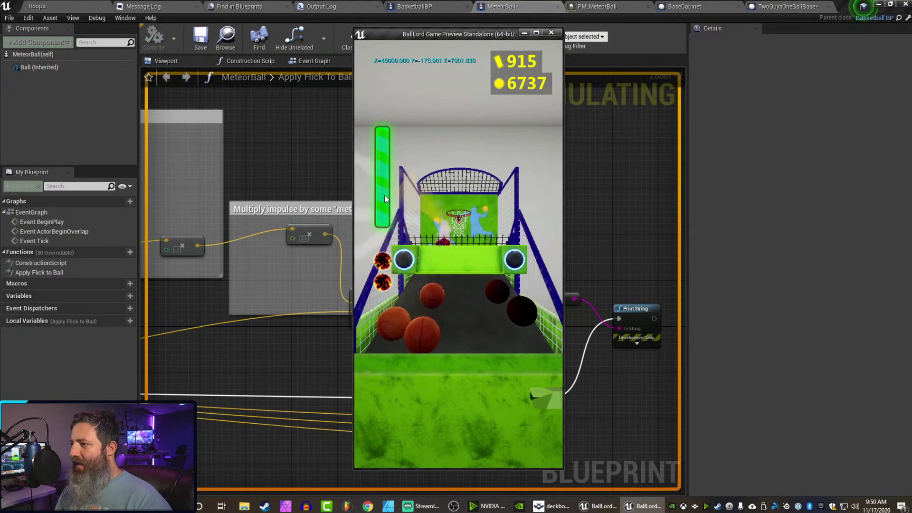
left_click_drag(383, 283, 379, 76)
left_click_drag(368, 259, 385, 233)
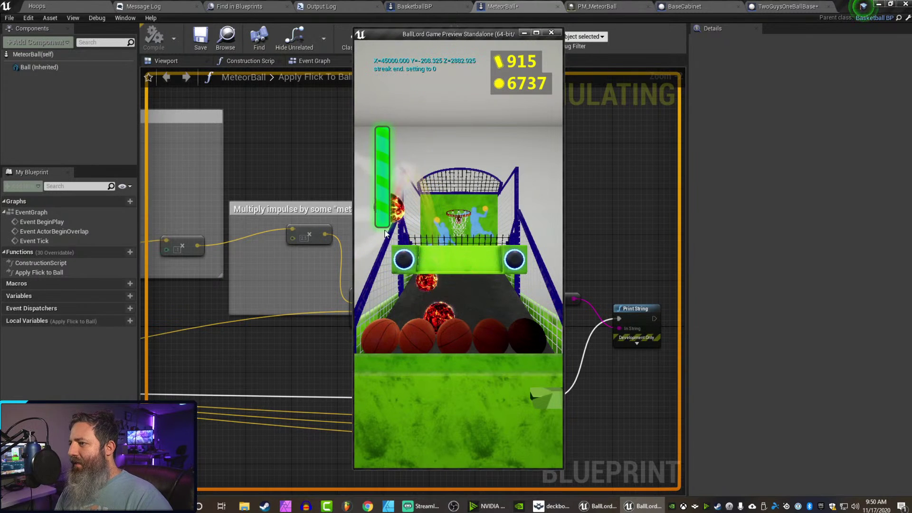
left_click_drag(404, 309, 380, 69)
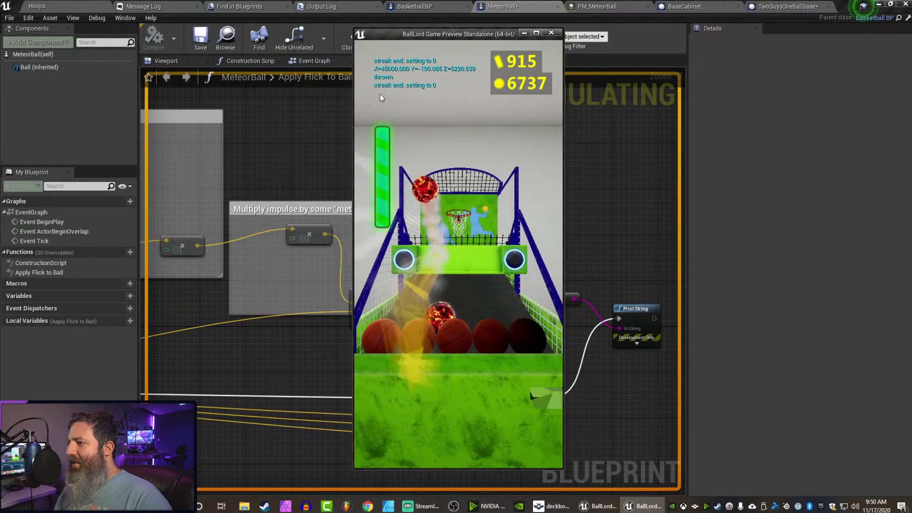
mouse_move(418, 318)
left_mouse_down()
mouse_move(427, 375)
mouse_move(413, 451)
mouse_move(416, 299)
mouse_move(427, 280)
mouse_move(423, 145)
left_mouse_up()
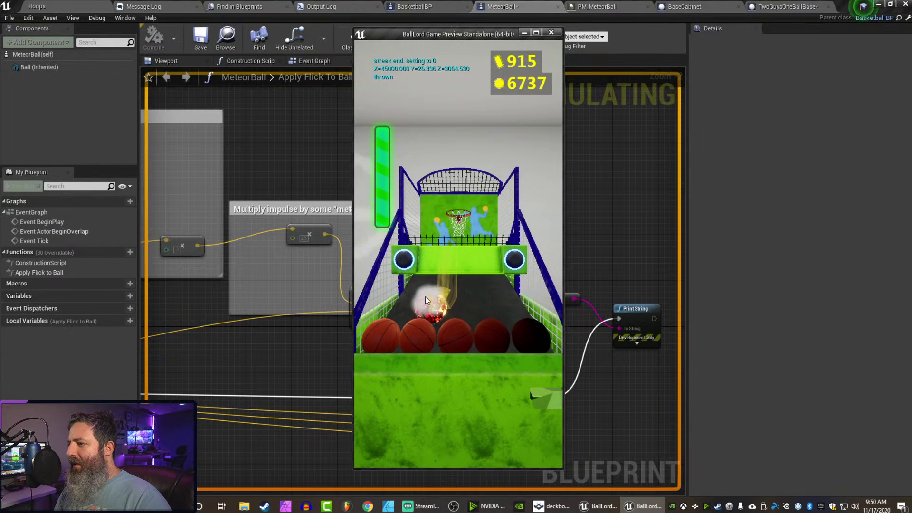
left_click_drag(427, 323, 393, 132)
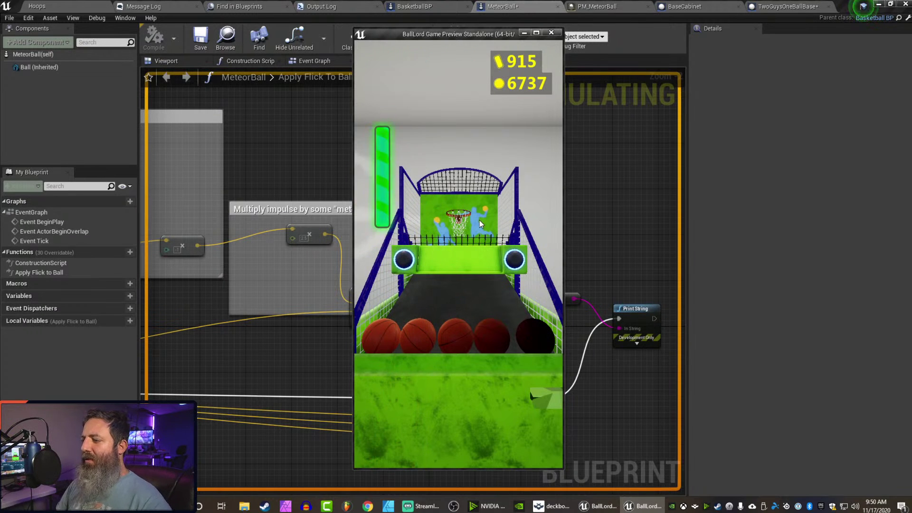
key("Escape")
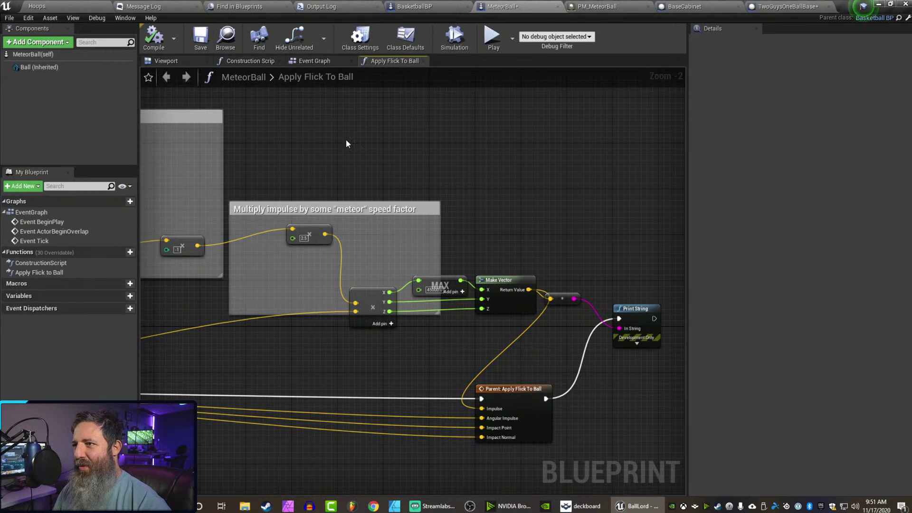
Review the whole Apply Flick To Ball graph, from the rim position and forward vector calculations to the Parent call and Print String.
right_click_drag(299, 144, 429, 126)
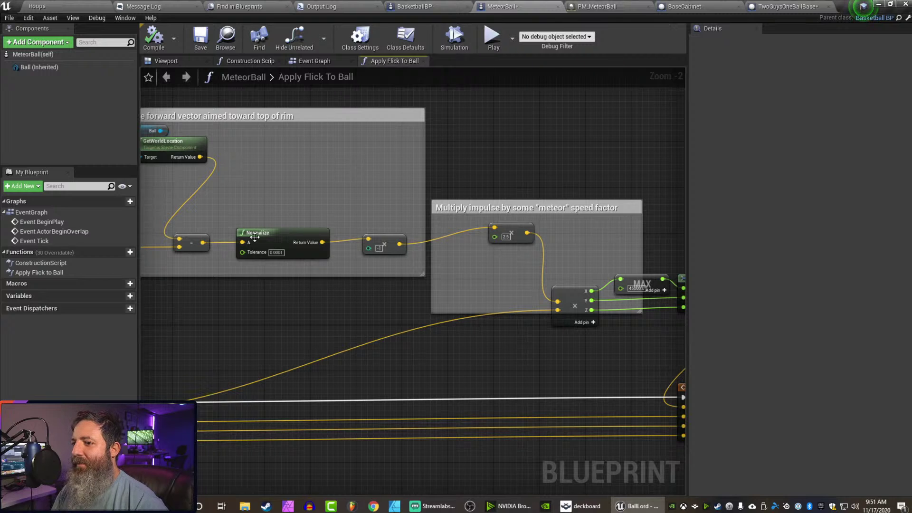
left_click(35, 272)
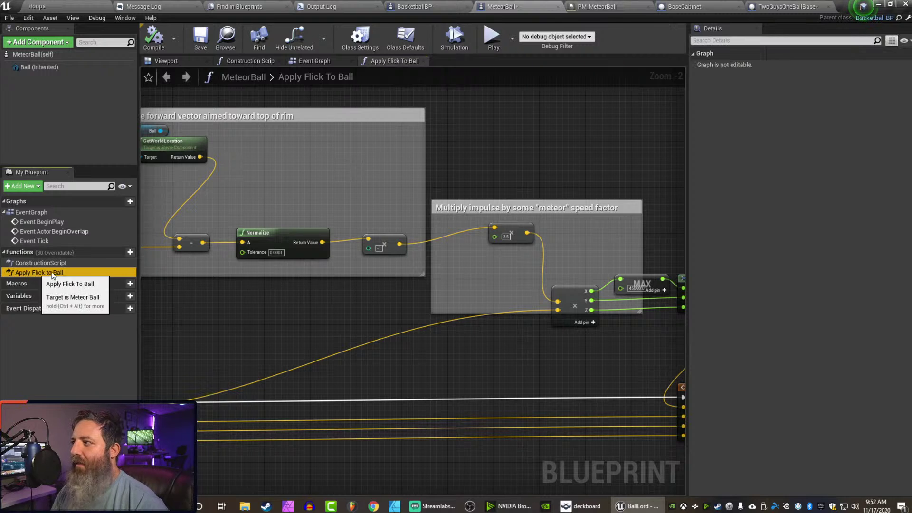
right_click_drag(308, 207, 455, 216)
scroll(455, 216, "down", 2)
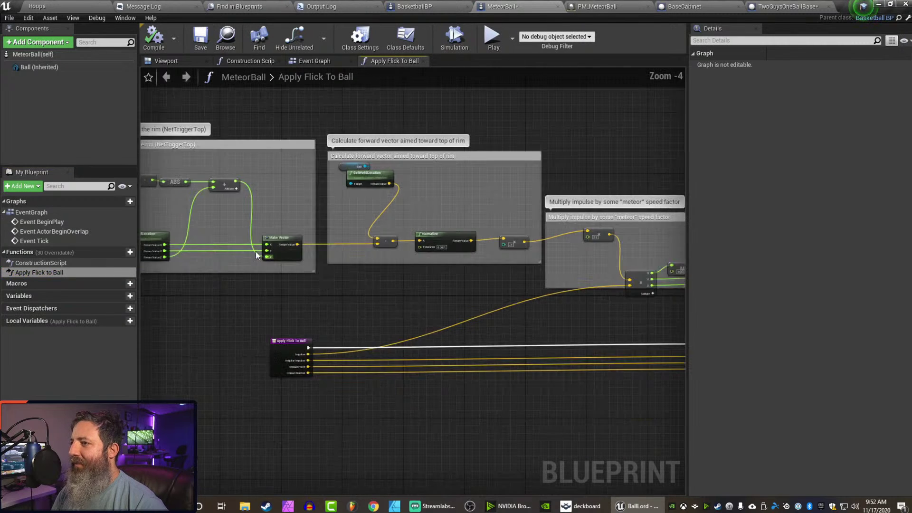
scroll(256, 252, "down", 2)
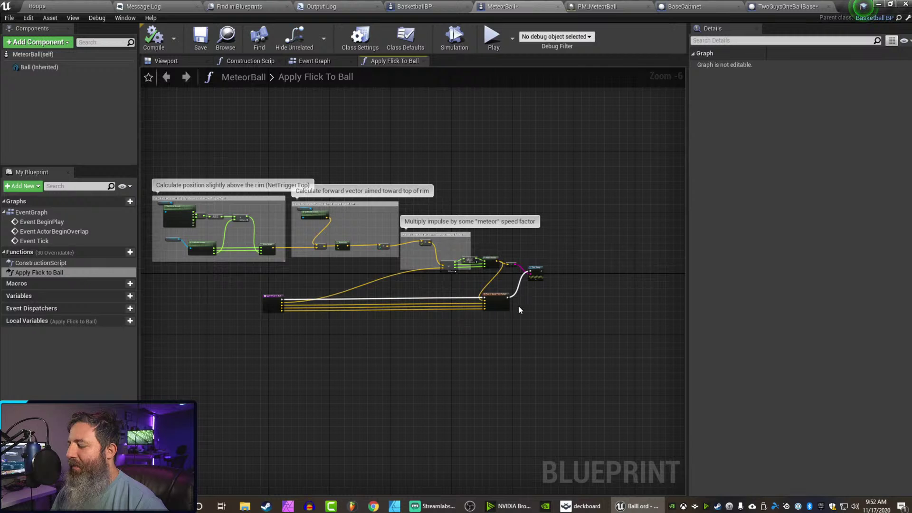
scroll(517, 306, "up", 3)
right_click_drag(472, 269, 487, 286)
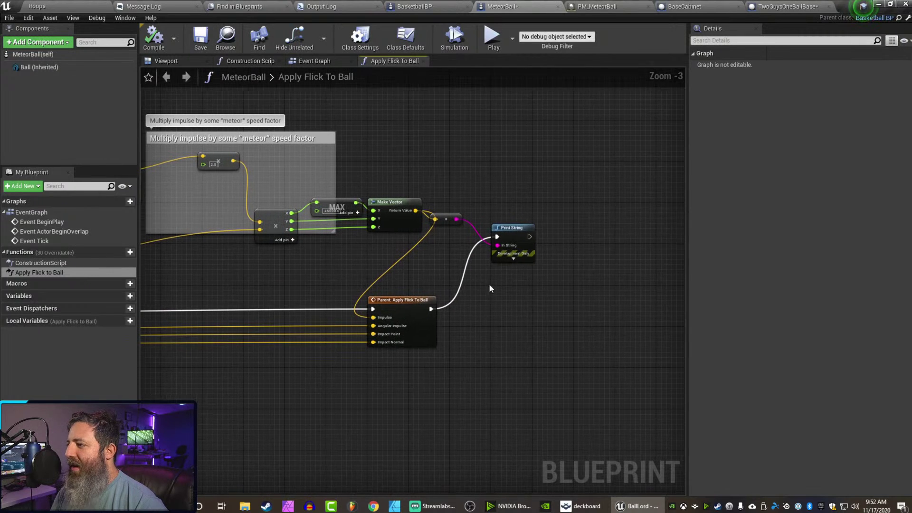
Delete the Print String node and its vector-to-string conversion, and shift the Parent: Apply Flick To Ball node further along the graph.
left_click(516, 225)
key("Delete")
left_click(449, 217)
key("Delete")
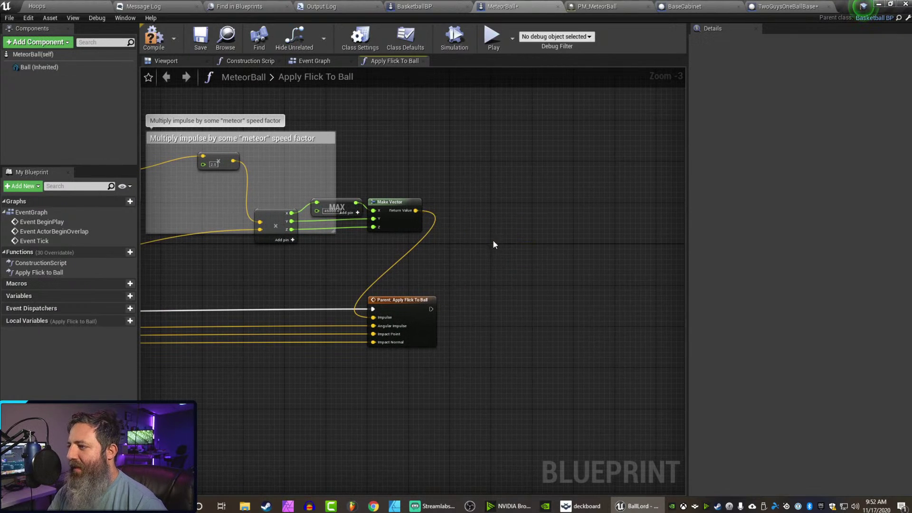
left_click_drag(403, 304, 480, 303)
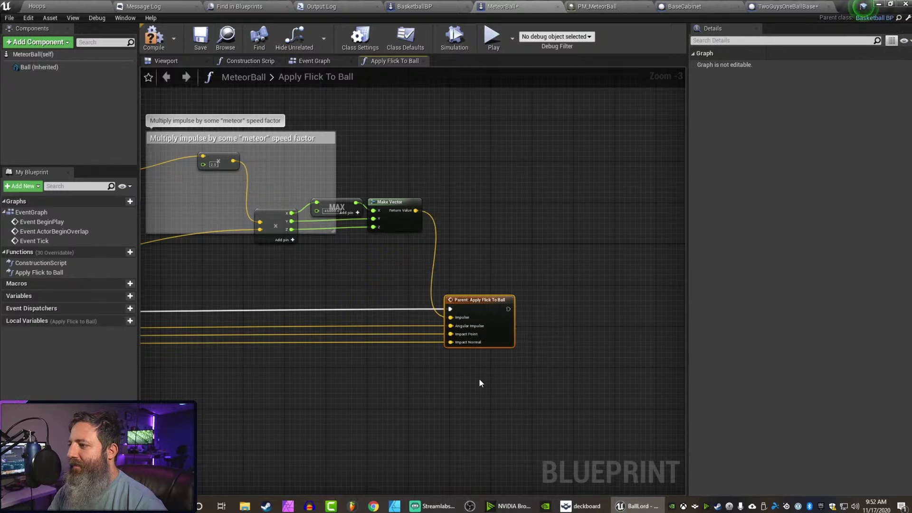
right_click_drag(397, 385, 423, 358)
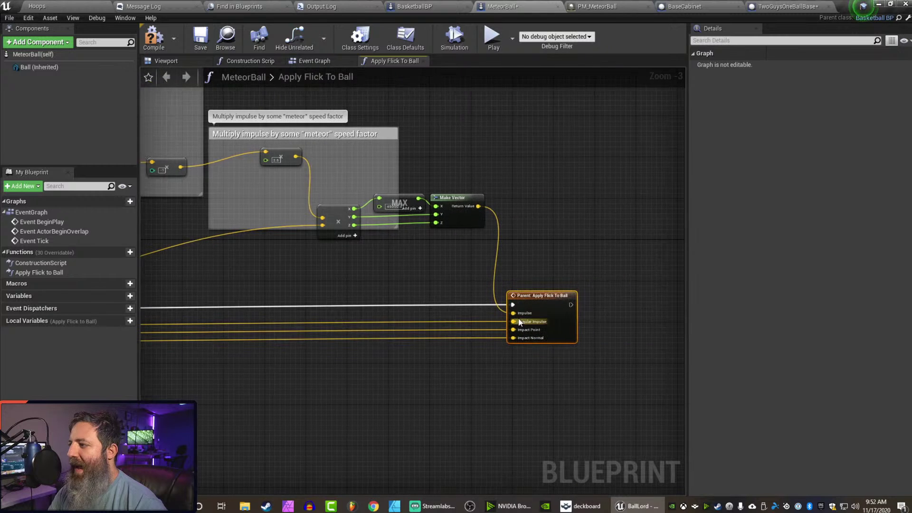
Add a Play Sound 2D node after the Parent: Apply Flick To Ball call and assign the 9MM_Mauser_c96_semi_automatic_triple_shot sound wave.
right_click_drag(601, 329, 414, 366)
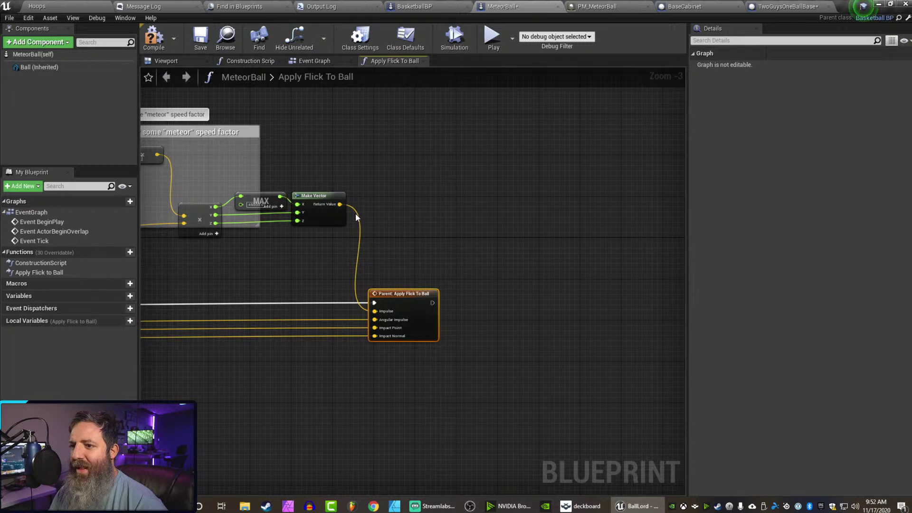
left_click_drag(432, 303, 505, 307)
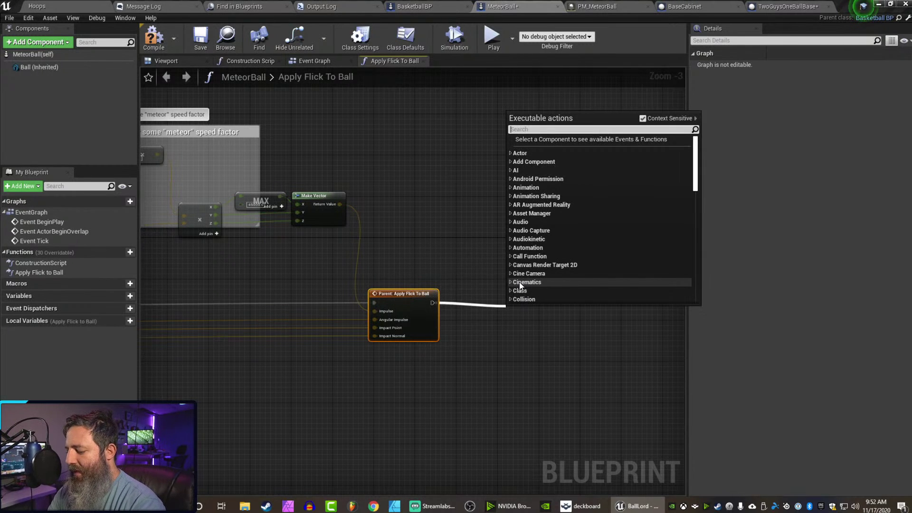
type("play soun")
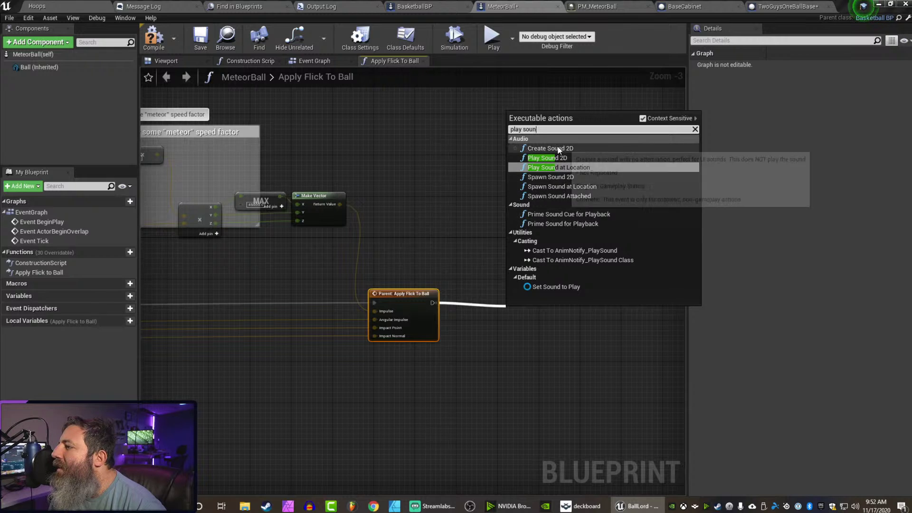
left_click(569, 158)
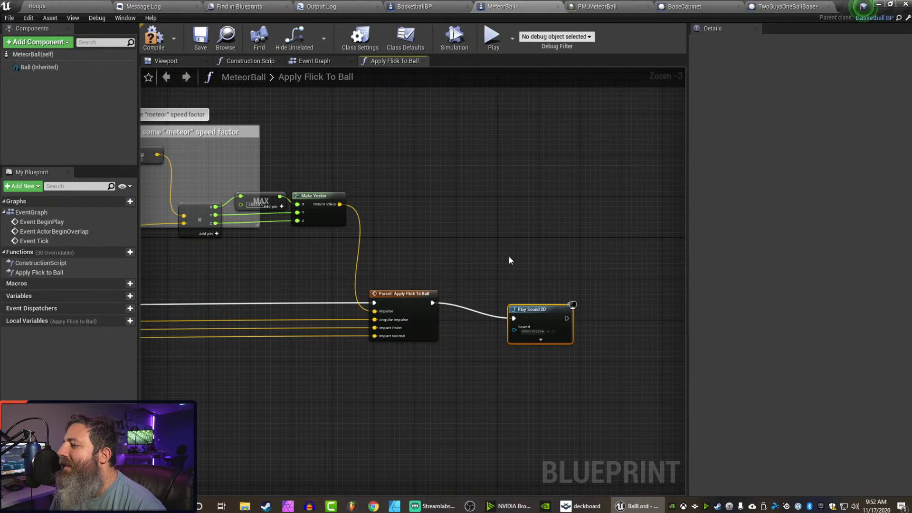
left_click_drag(531, 312, 489, 297)
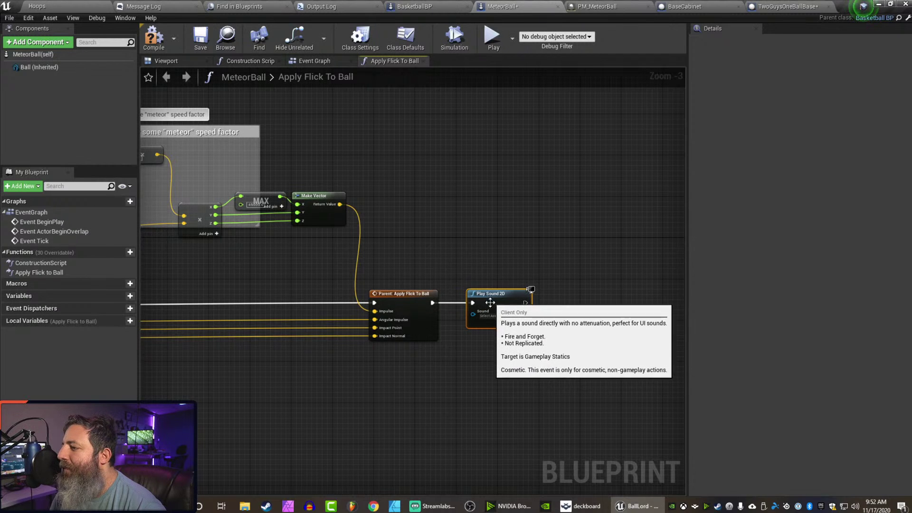
left_click(489, 316)
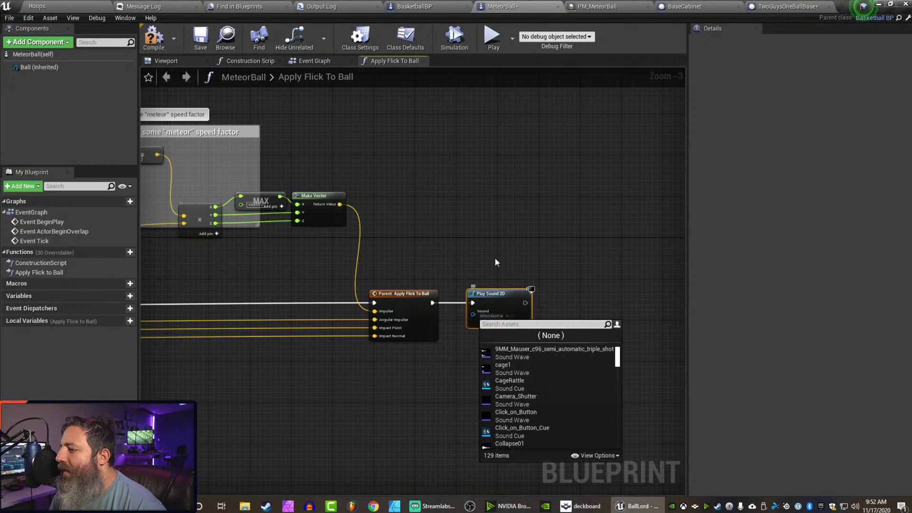
left_click(526, 350)
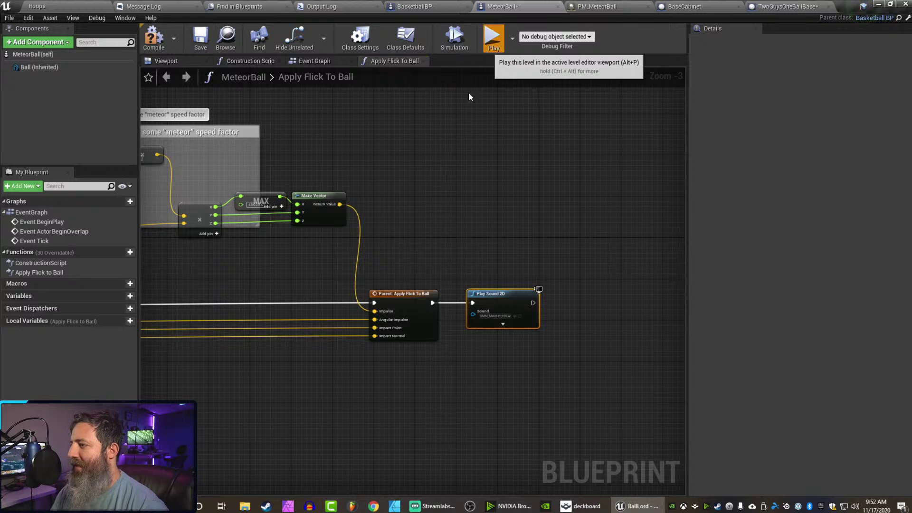
Throw meteor balls repeatedly in the game preview to test the flick sound, end the preview, and compile MeteorBall.
left_click_drag(420, 352, 442, 266)
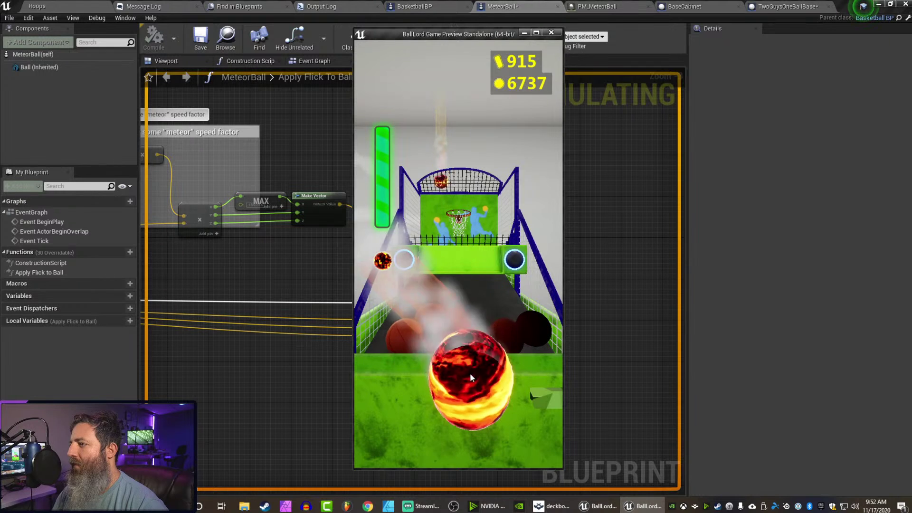
left_click_drag(470, 377, 460, 75)
left_click_drag(384, 264, 475, 156)
left_click_drag(485, 380, 508, 256)
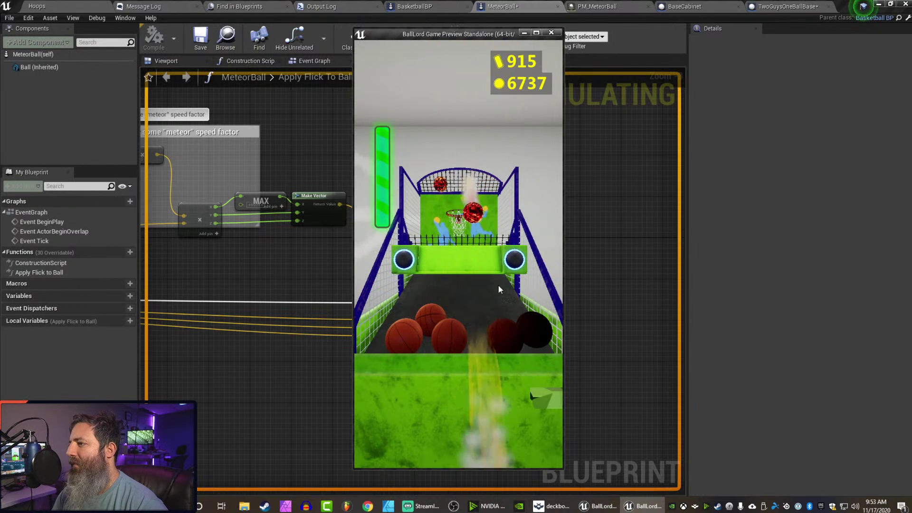
left_click_drag(477, 304, 367, 52)
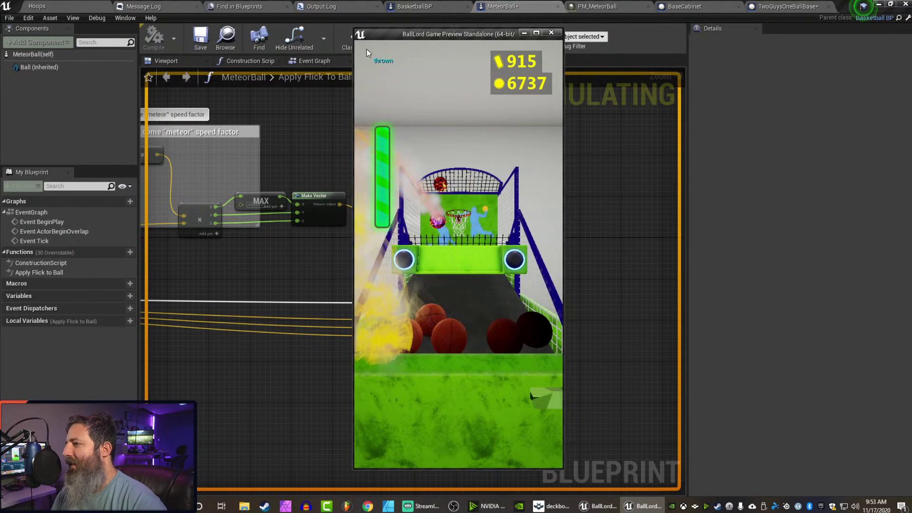
mouse_move(448, 315)
left_mouse_down()
mouse_move(483, 348)
mouse_move(416, 43)
left_mouse_up()
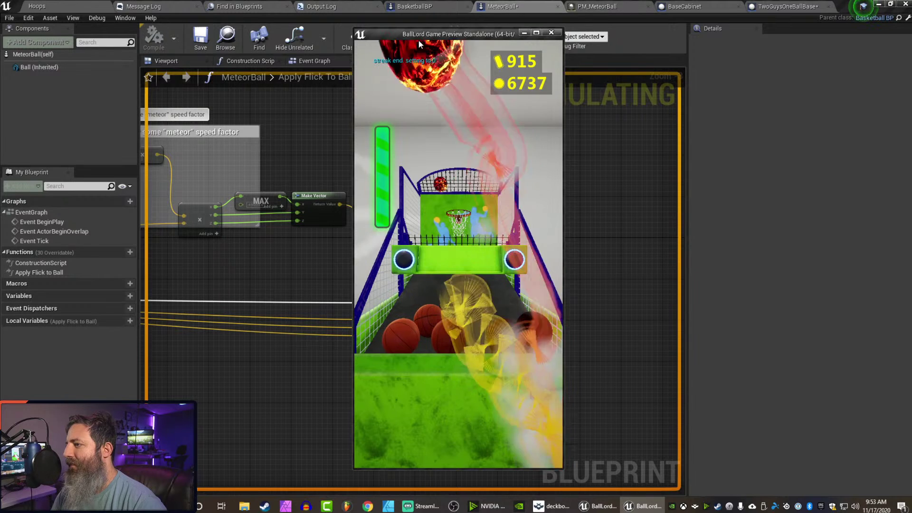
mouse_move(433, 344)
left_mouse_down()
mouse_move(460, 408)
mouse_move(483, 71)
left_mouse_up()
left_click_drag(406, 293, 417, 112)
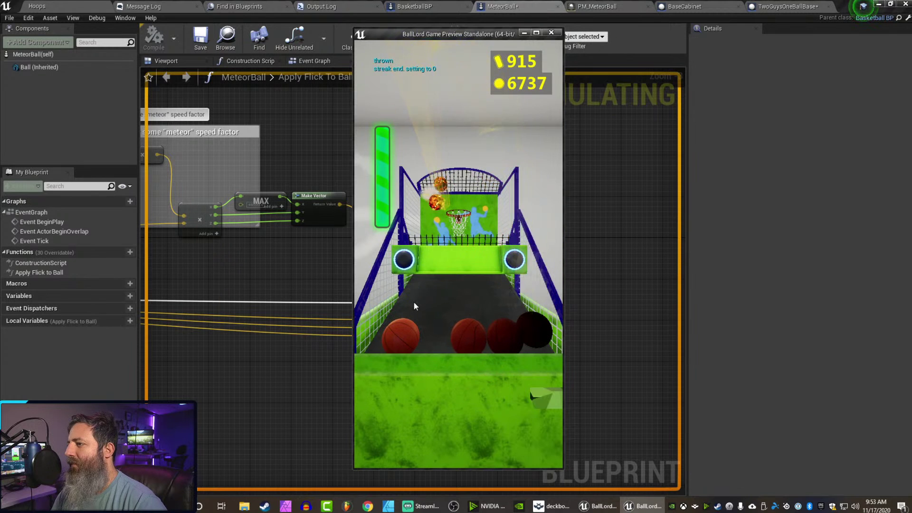
mouse_move(402, 284)
left_mouse_down()
mouse_move(404, 295)
mouse_move(475, 190)
mouse_move(496, 93)
left_mouse_up()
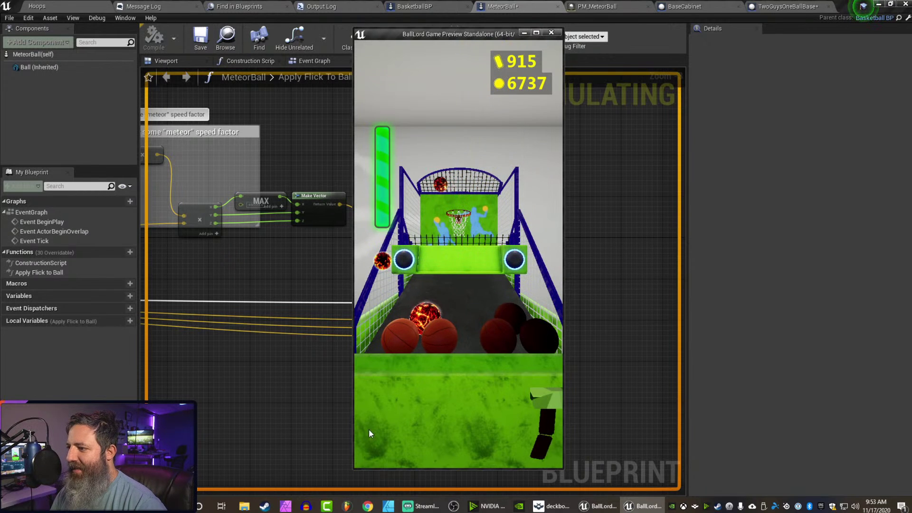
mouse_move(425, 315)
left_mouse_down()
mouse_move(485, 269)
mouse_move(447, 124)
left_mouse_up()
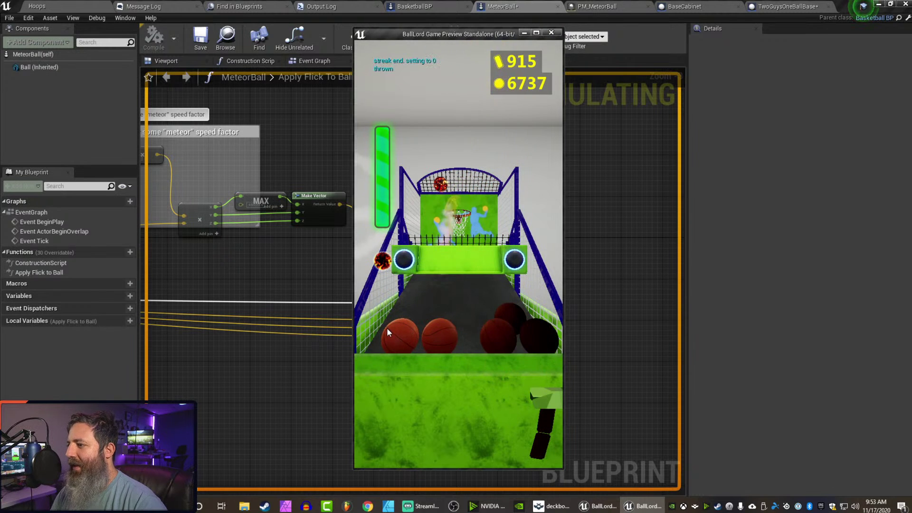
left_click_drag(412, 287, 447, 133)
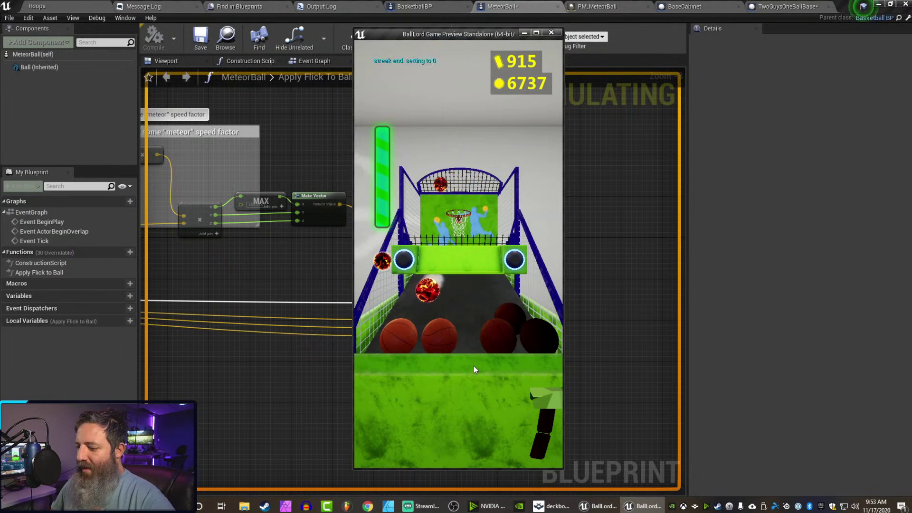
key("Escape")
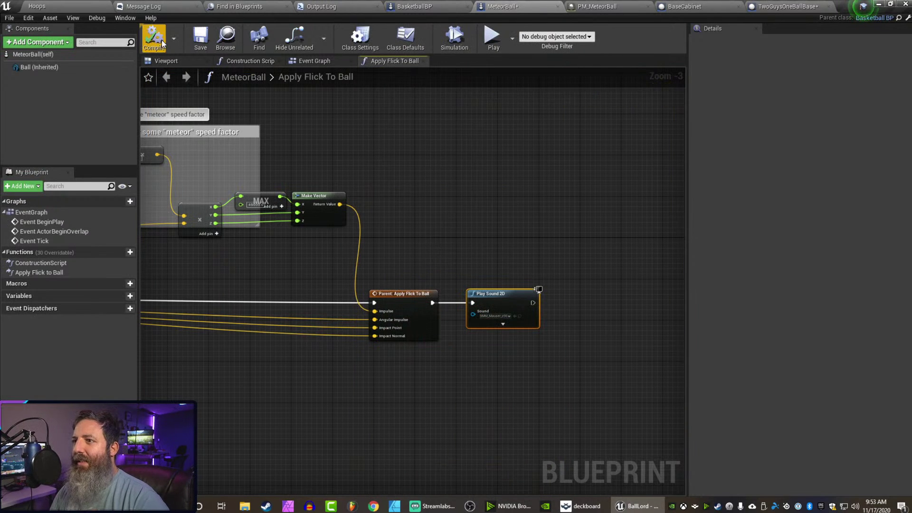
left_click(162, 44)
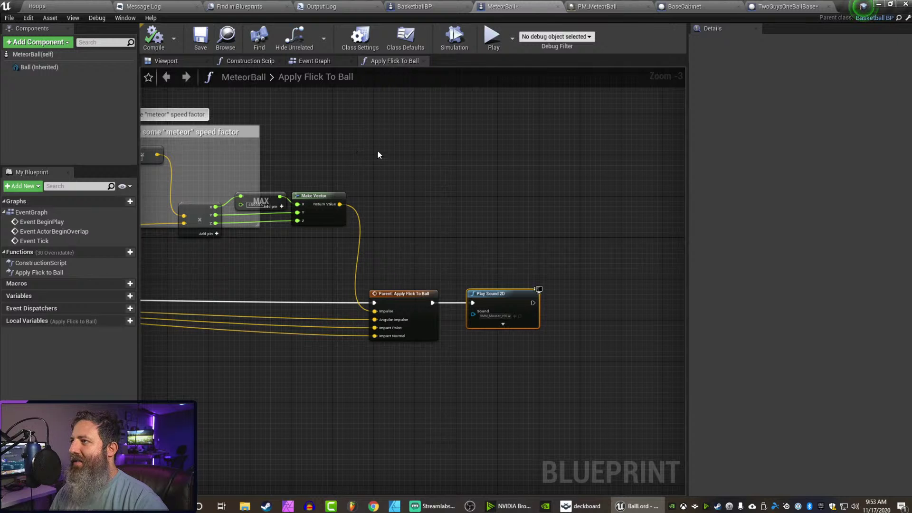
Open the Was the shot a miss? function in BasketballBP and examine its entry Branch on the Shot in Progress variable.
left_click(413, 6)
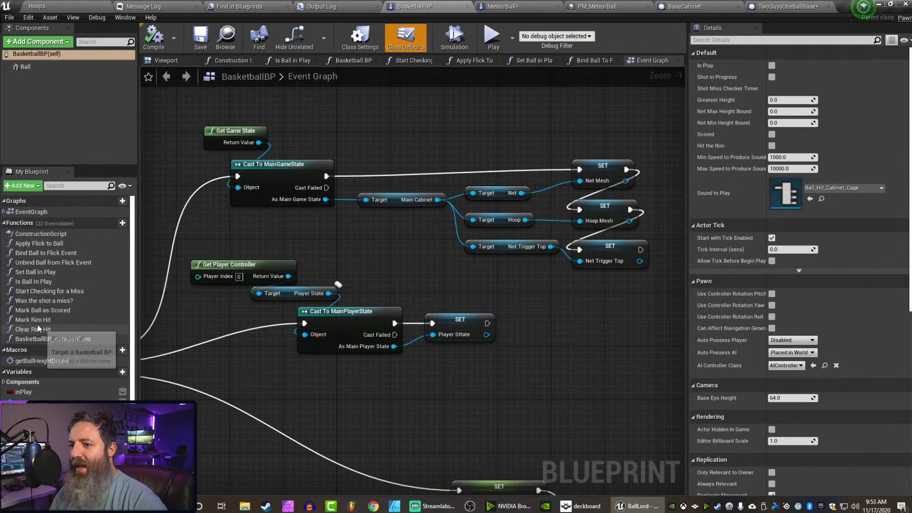
double_click(38, 300)
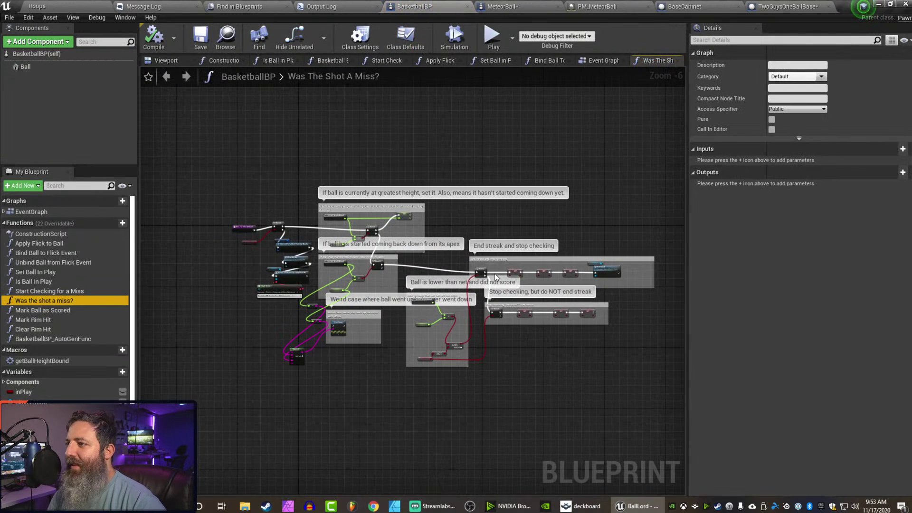
scroll(391, 226, "up", 1)
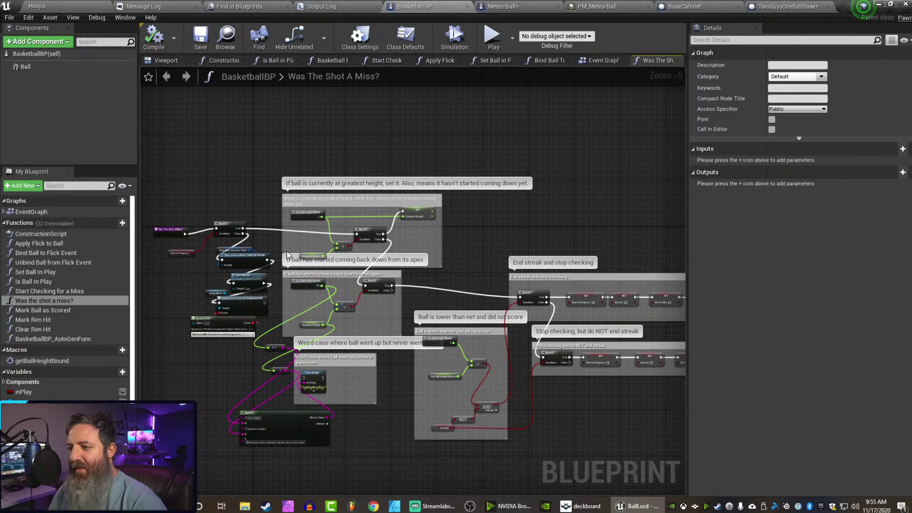
scroll(257, 230, "up", 2)
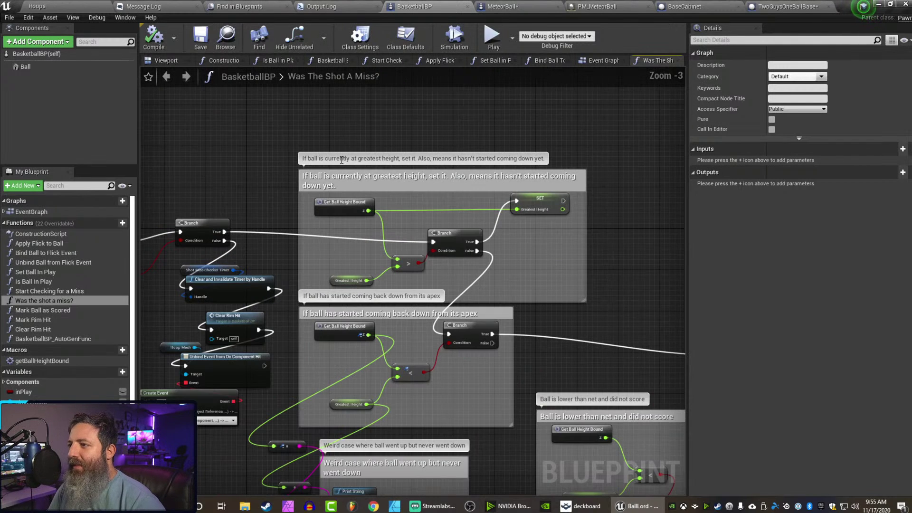
right_click_drag(272, 201, 449, 149)
scroll(289, 208, "up", 1)
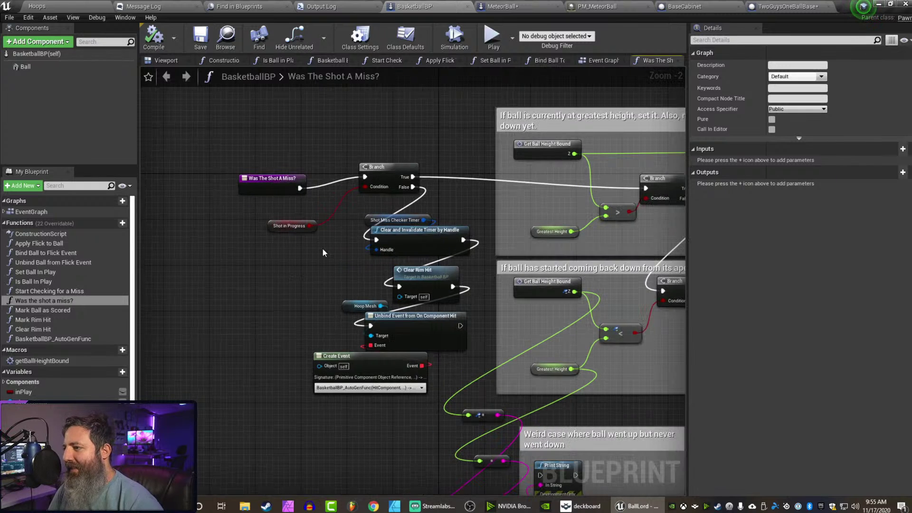
right_click_drag(320, 250, 212, 279)
right_click_drag(155, 249, 181, 249)
left_click_drag(173, 238, 238, 277)
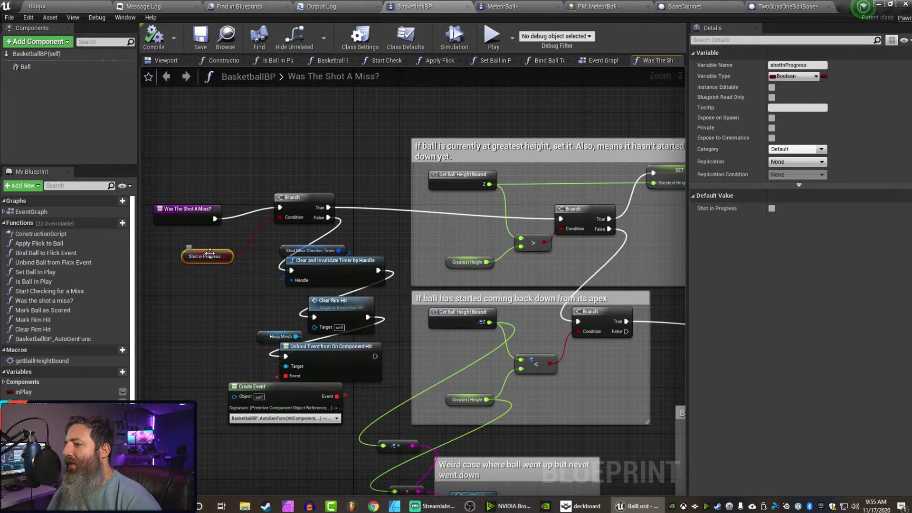
Examine the function's ball height comparisons, its lower-than-net check, and the branches that stop checking with or without ending the streak.
right_click_drag(373, 132, 293, 130)
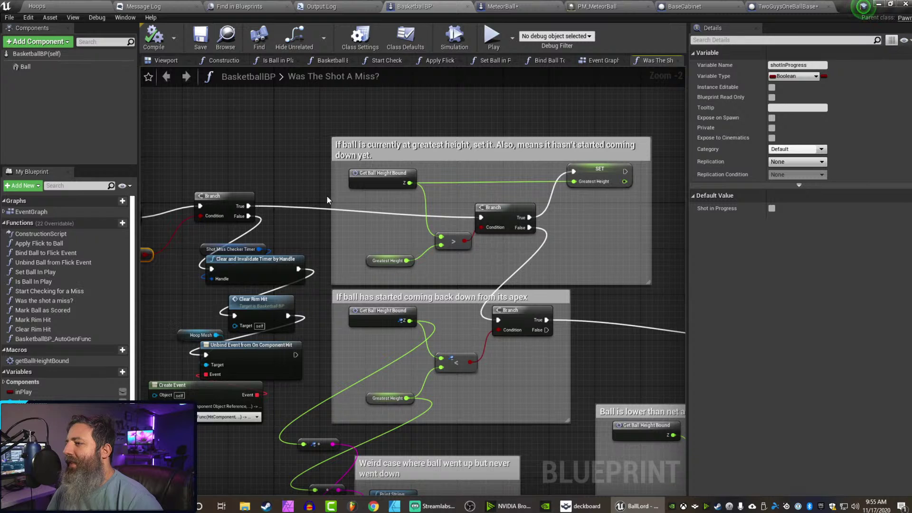
right_click_drag(272, 170, 234, 169)
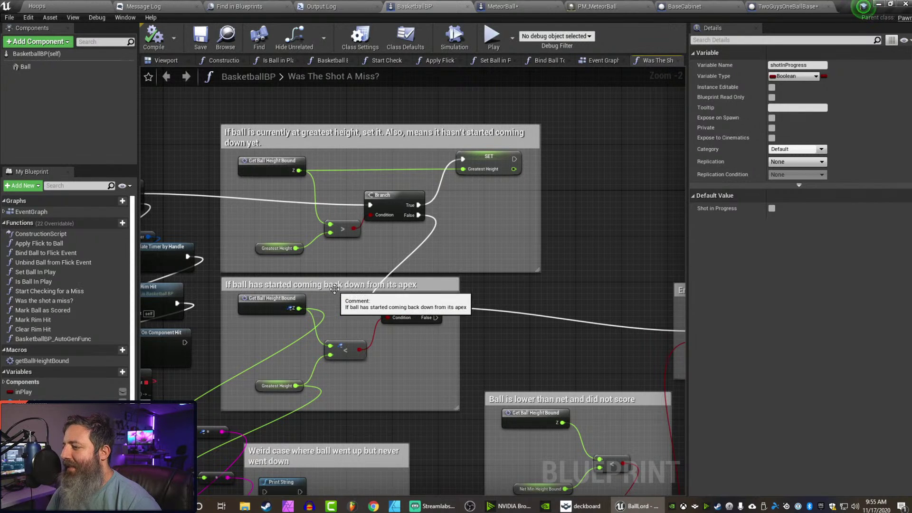
right_click_drag(350, 320, 324, 241)
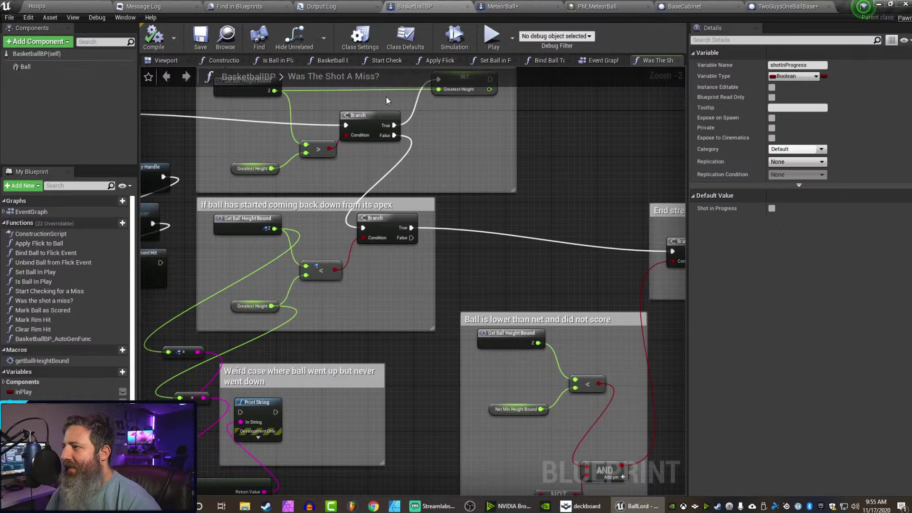
right_click_drag(481, 196, 370, 115)
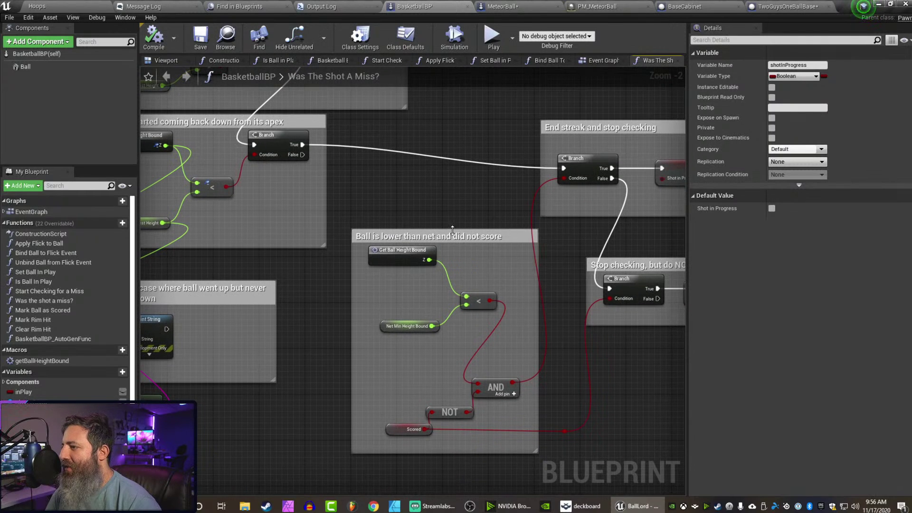
right_click_drag(478, 263, 326, 263)
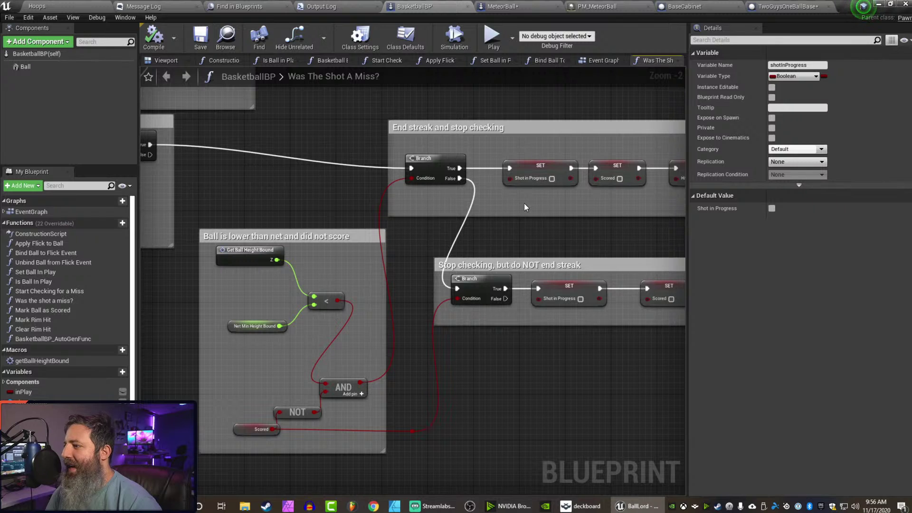
right_click_drag(510, 141, 358, 137)
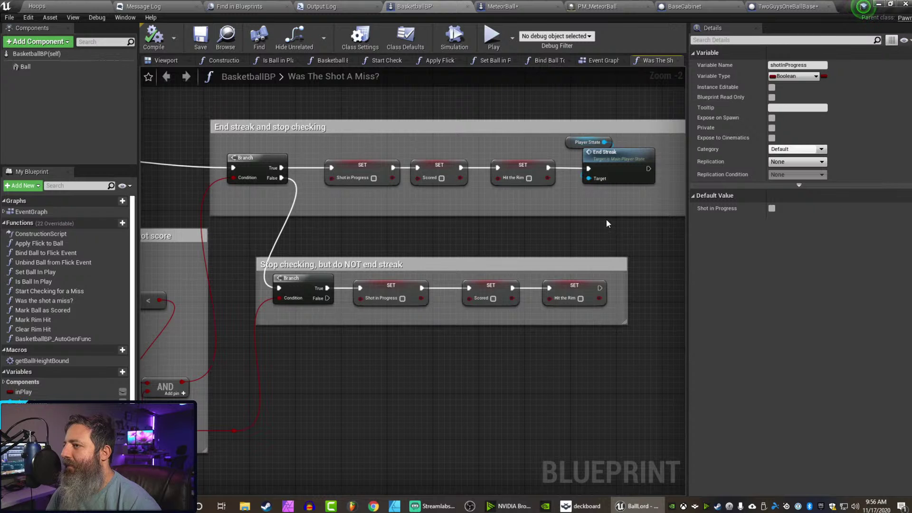
right_click_drag(424, 203, 624, 129)
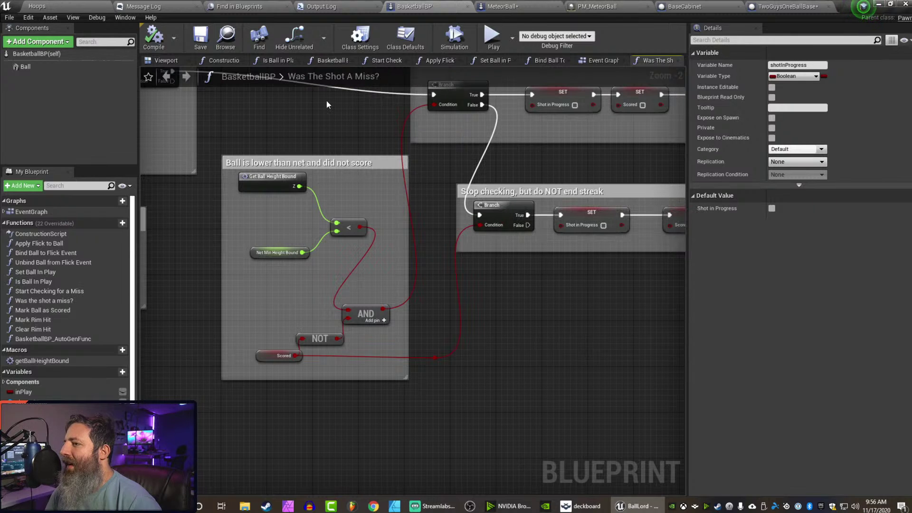
right_click_drag(330, 226, 228, 200)
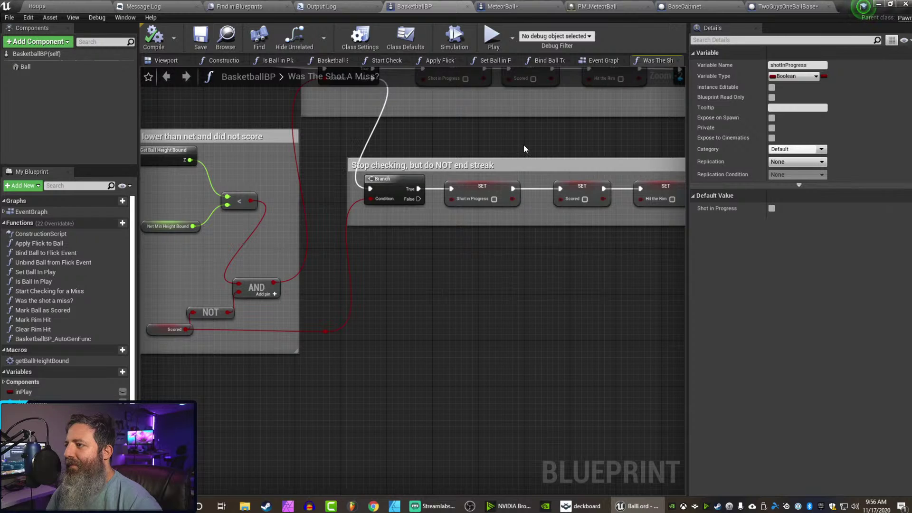
right_click_drag(524, 144, 483, 131)
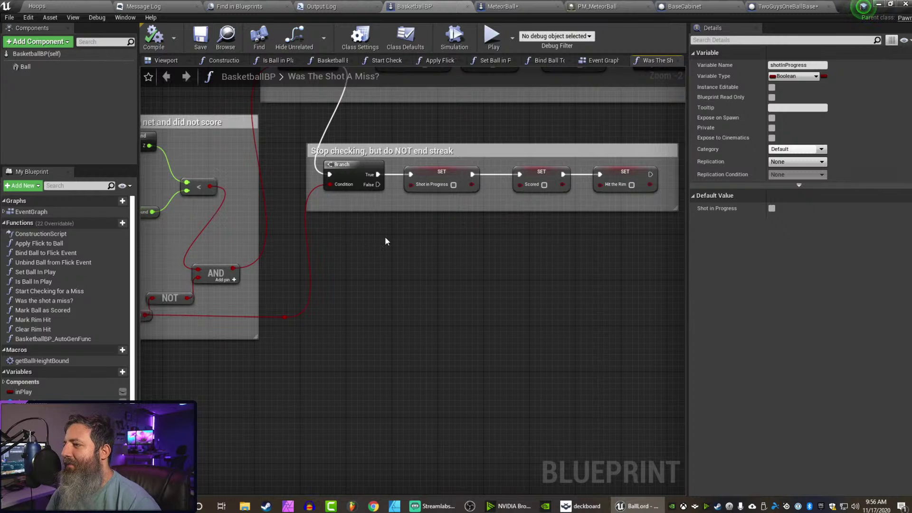
Examine how the lower-than-net and not-scored checks feed the two Branches that end the streak or only stop checking.
right_click_drag(369, 272, 414, 335)
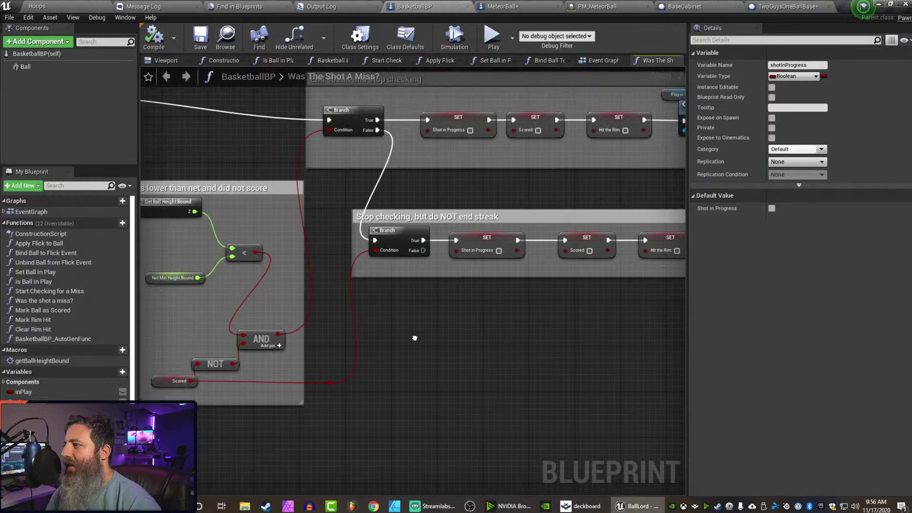
scroll(414, 335, "down", 4)
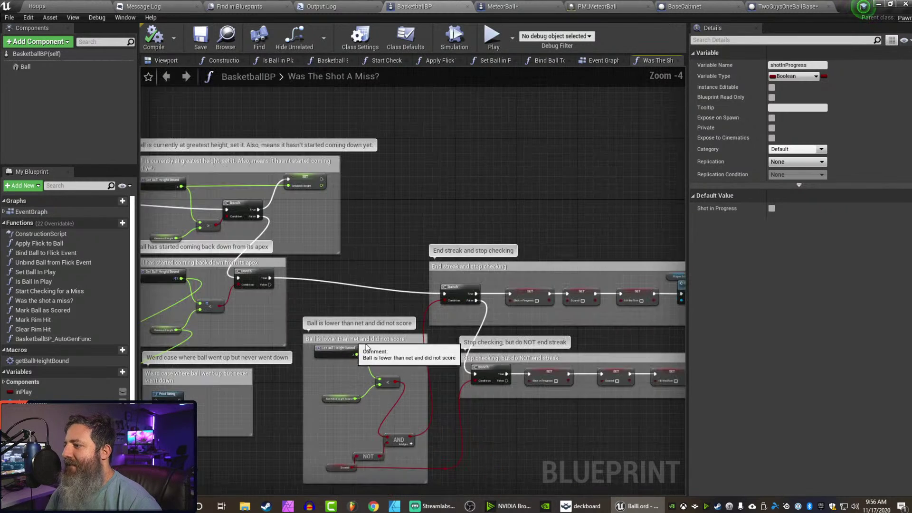
right_click_drag(349, 337, 405, 300)
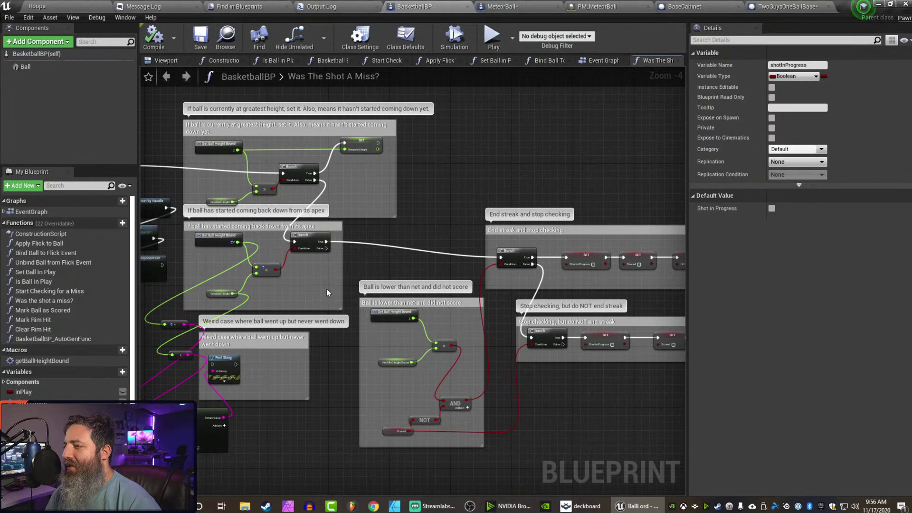
right_click_drag(320, 275, 162, 253)
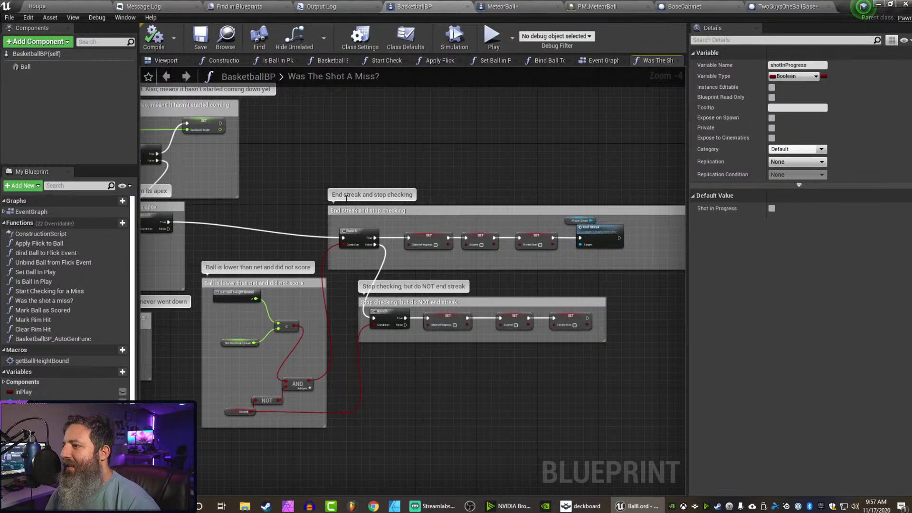
right_click_drag(550, 297, 468, 291)
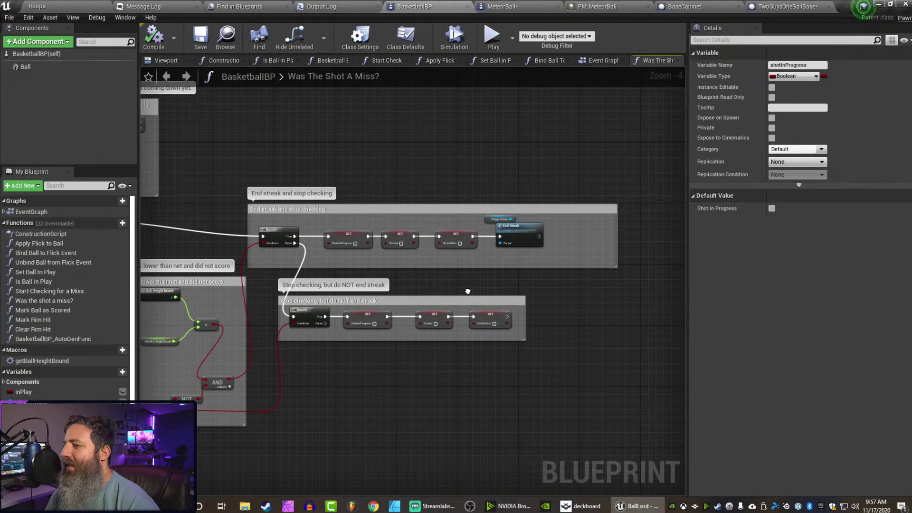
mouse_move(468, 291)
right_mouse_down()
mouse_move(479, 285)
mouse_move(455, 278)
right_mouse_up()
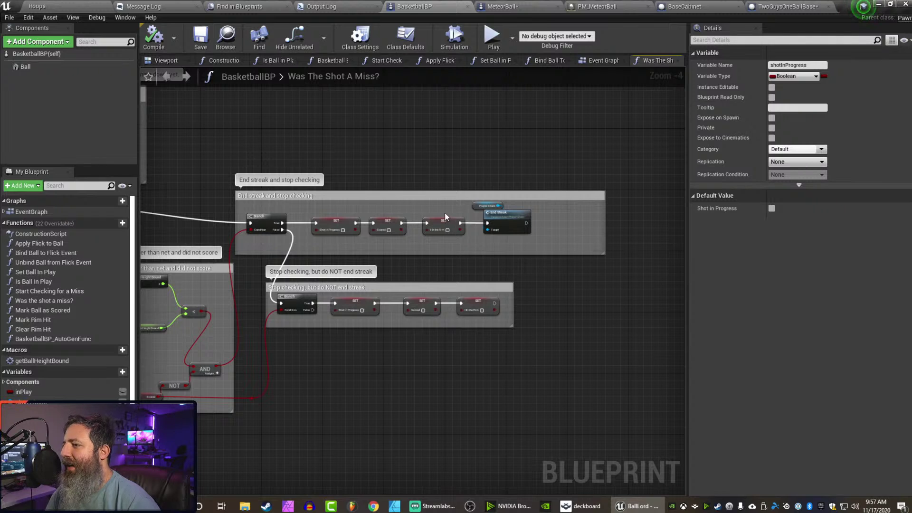
right_click_drag(445, 329, 485, 317)
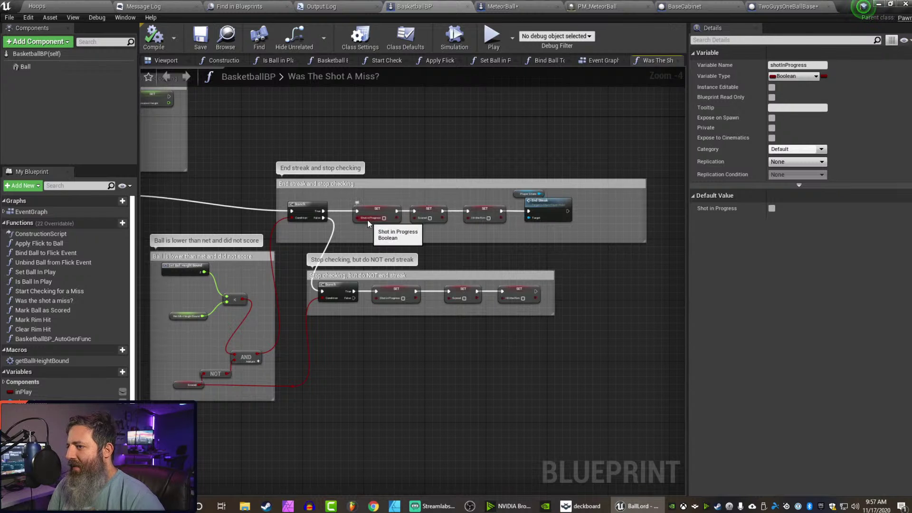
right_click_drag(221, 321, 248, 274)
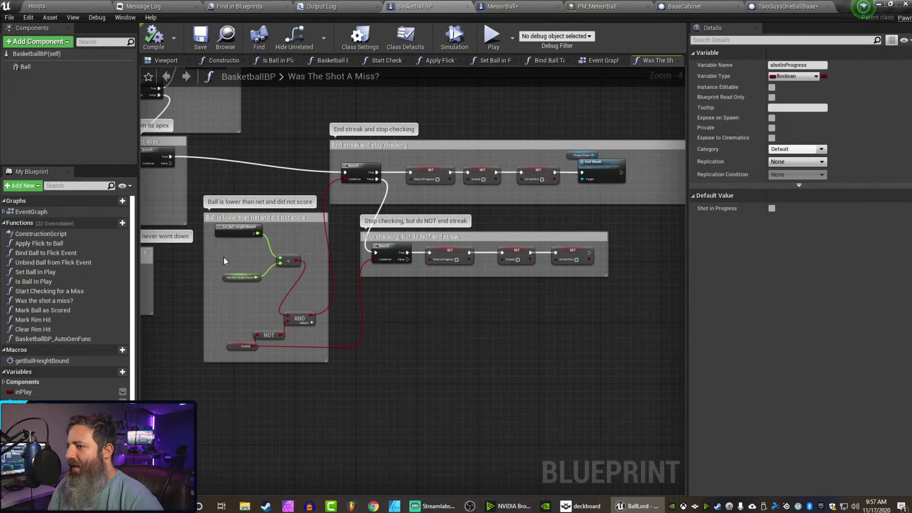
scroll(224, 257, "up", 2)
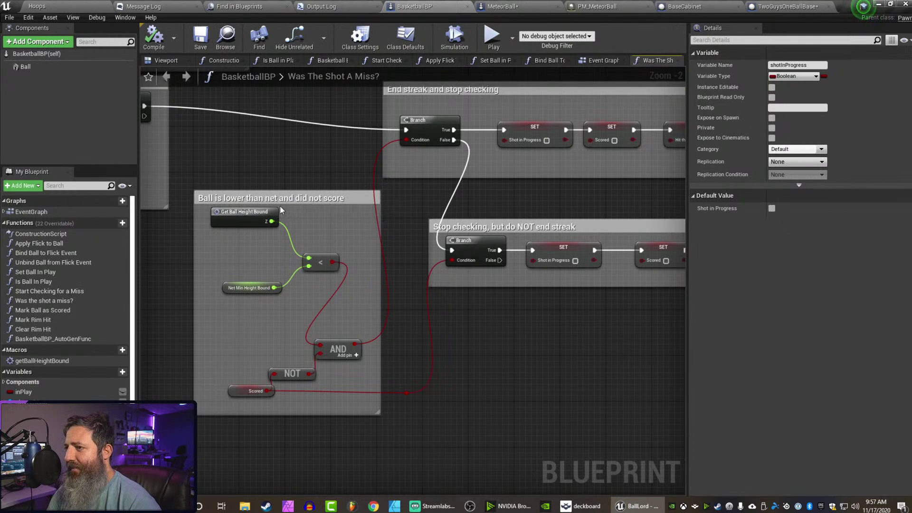
mouse_move(274, 235)
right_mouse_down()
mouse_move(336, 254)
mouse_move(393, 298)
mouse_move(469, 319)
mouse_move(540, 323)
mouse_move(238, 307)
mouse_move(504, 332)
mouse_move(541, 435)
mouse_move(338, 372)
mouse_move(394, 349)
mouse_move(361, 280)
right_mouse_up()
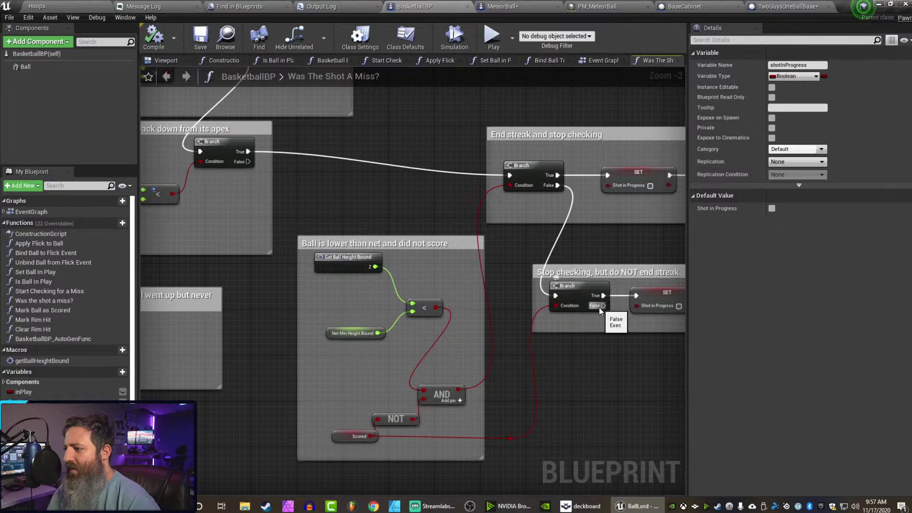
Inspect the End streak and stop checking comment group and compare its node chain with the one that does NOT end the streak.
left_click(530, 135)
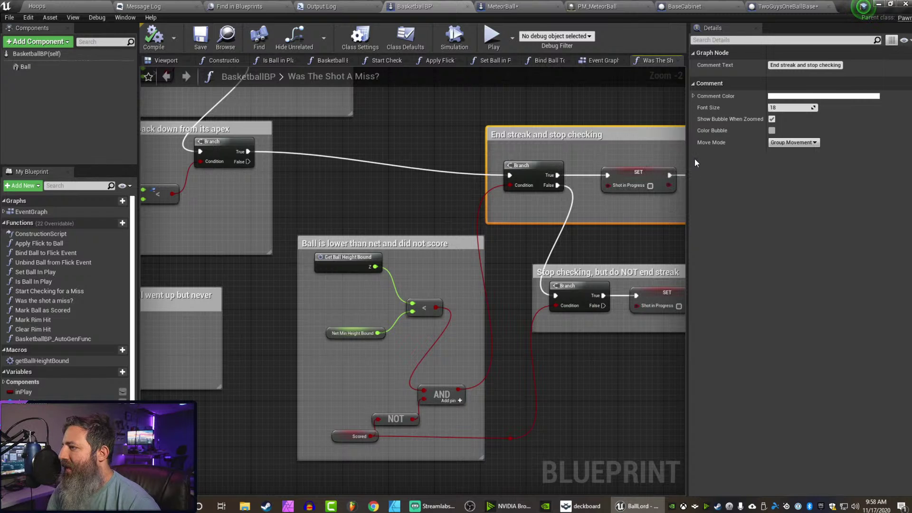
right_click_drag(646, 155, 488, 141)
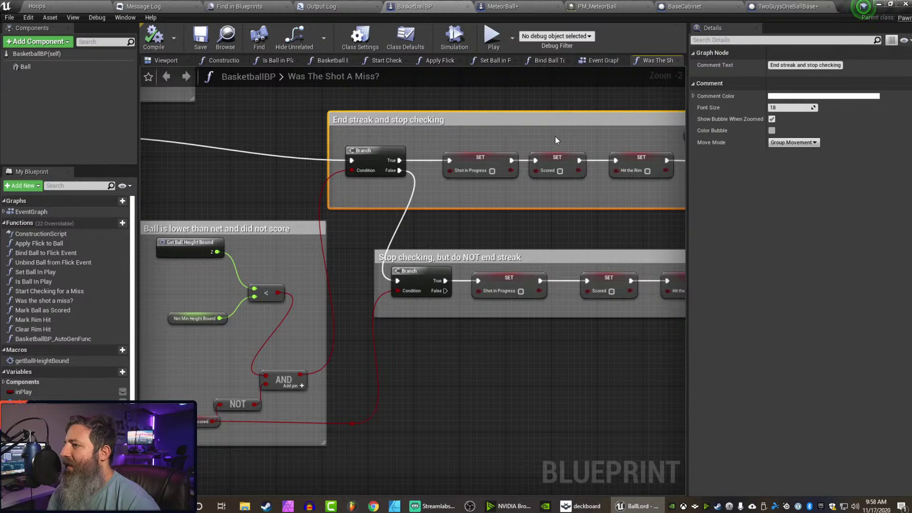
mouse_move(448, 162)
right_mouse_down()
mouse_move(271, 169)
mouse_move(389, 158)
right_mouse_up()
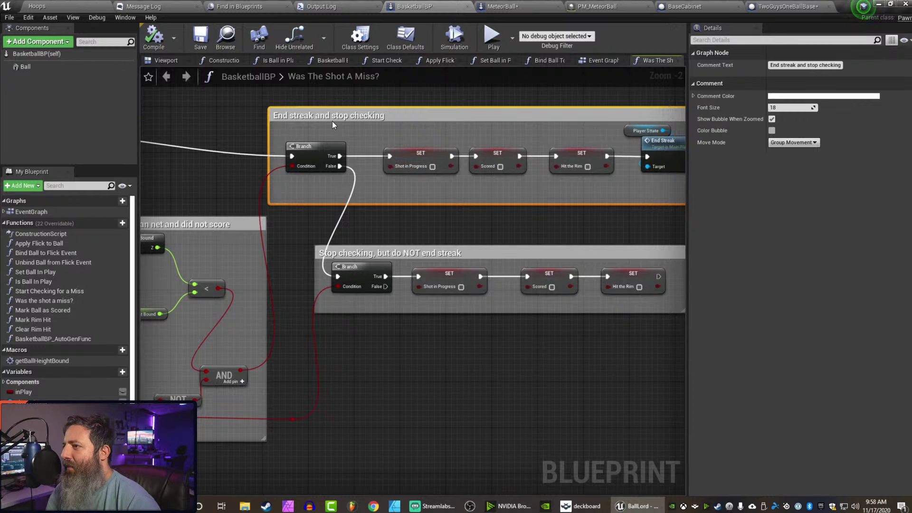
right_click_drag(390, 230, 206, 209)
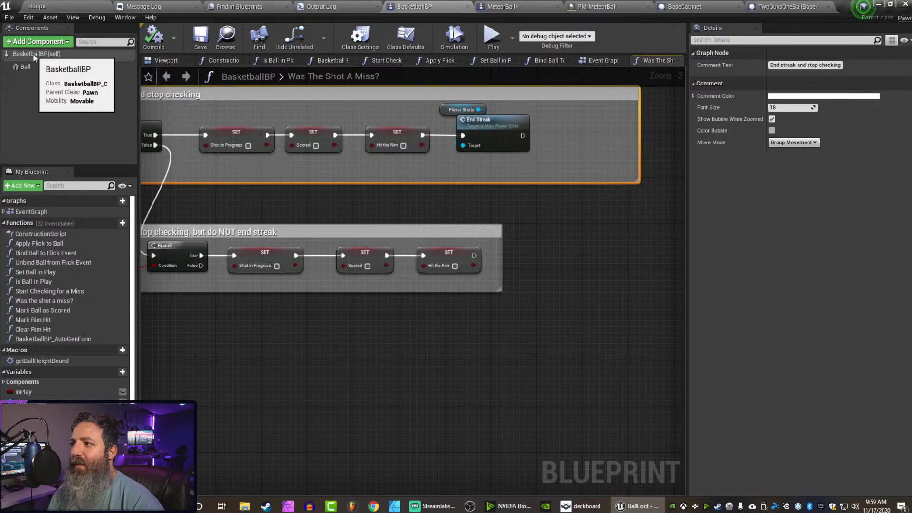
right_click_drag(213, 167, 374, 232)
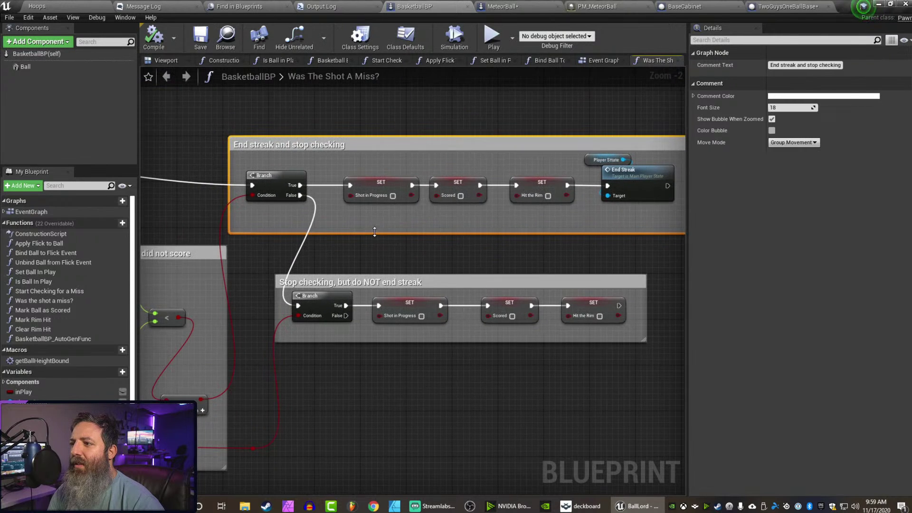
scroll(371, 232, "down", 1)
mouse_move(333, 402)
right_mouse_down()
mouse_move(378, 369)
mouse_move(477, 328)
mouse_move(625, 361)
mouse_move(668, 366)
mouse_move(675, 356)
mouse_move(615, 383)
mouse_move(299, 380)
mouse_move(257, 388)
right_mouse_up()
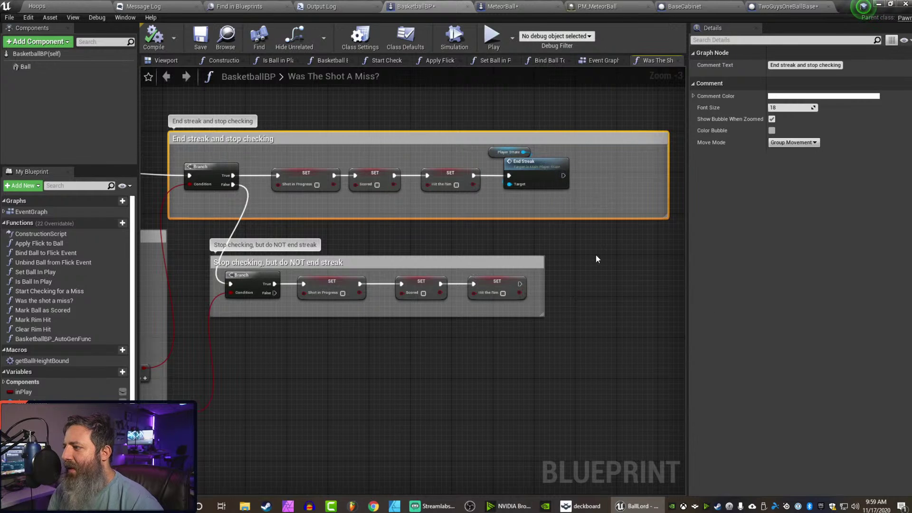
Create a new function named onStopCheckForAMiss in BasketballBP.
mouse_move(112, 223)
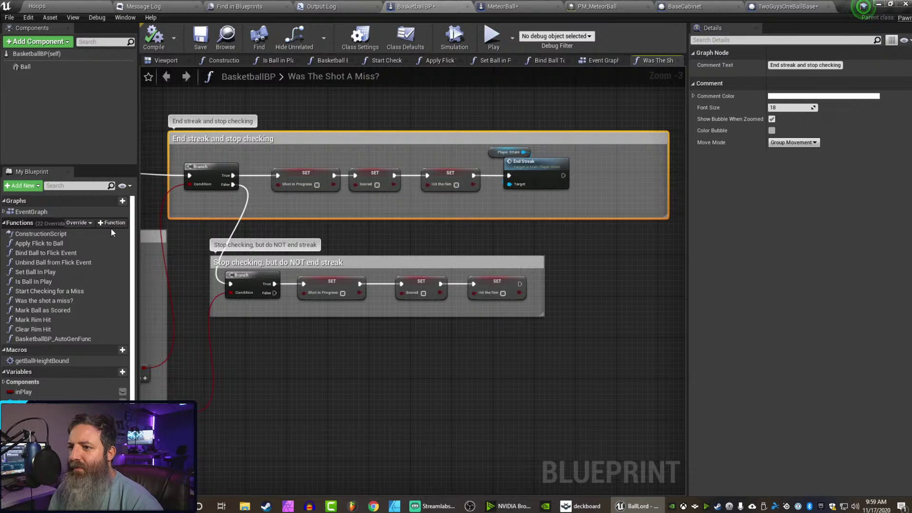
left_click(113, 223)
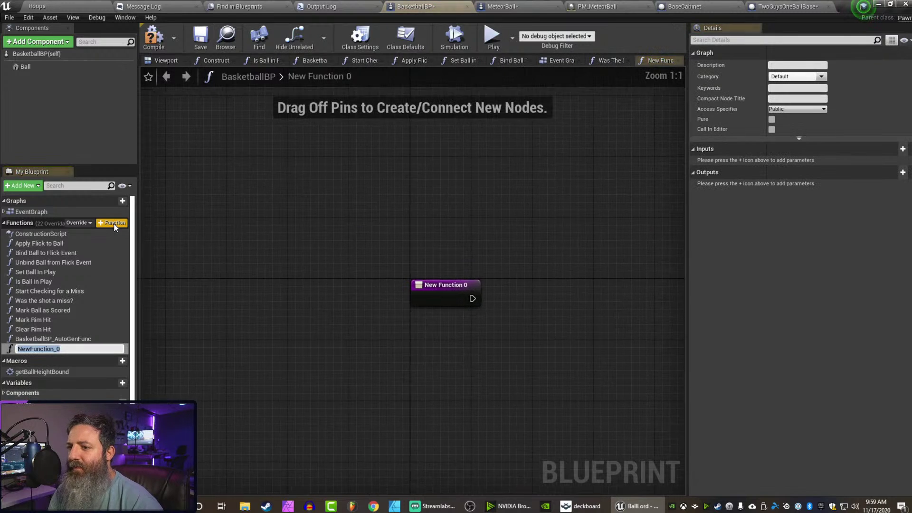
type("on")
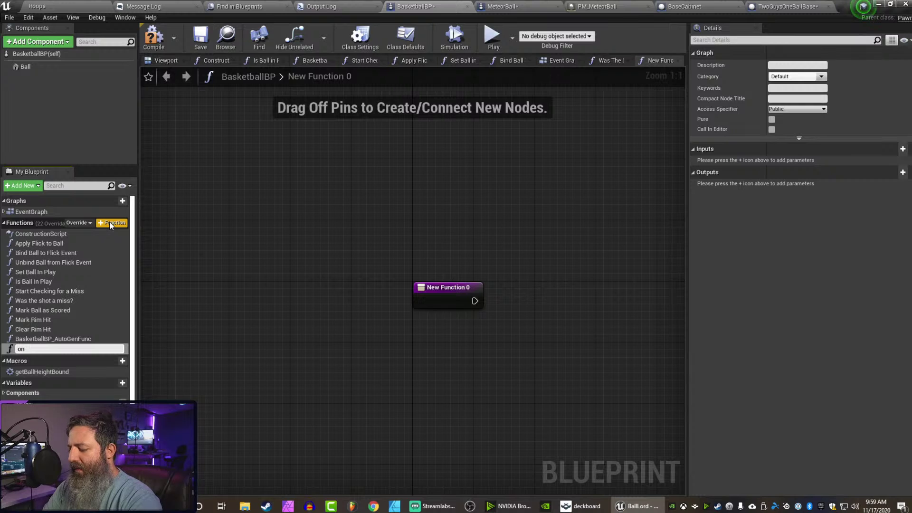
type("StopCheckForAMiss")
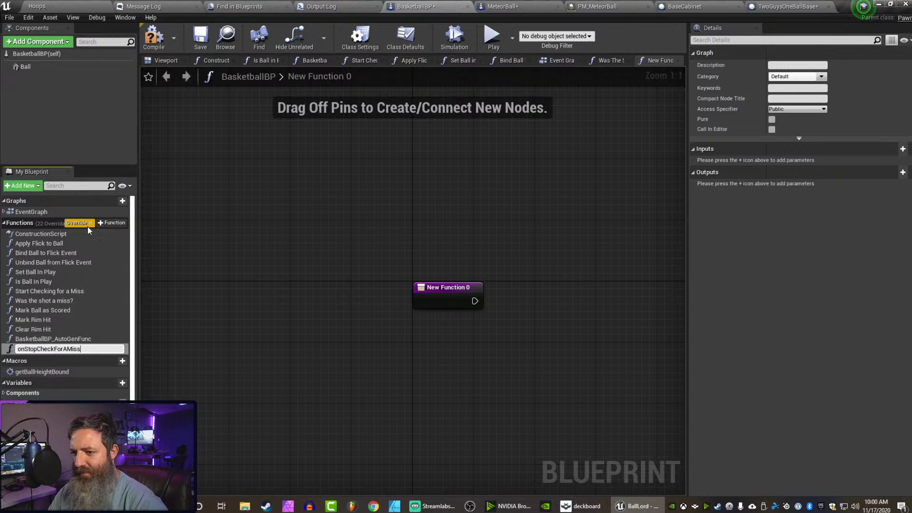
key("Return")
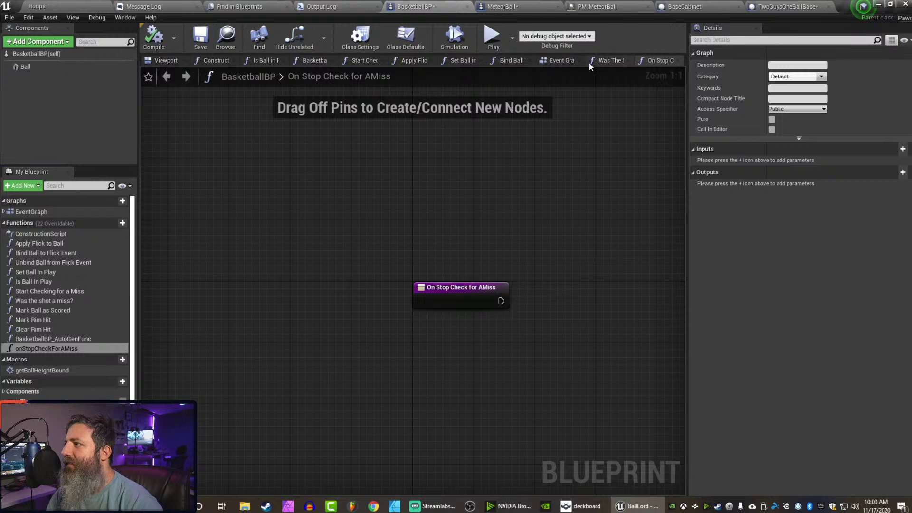
Call onStopCheckForAMiss in Was the shot a miss?, connecting it after End Streak and after the non-streak-ending branch's Hit the Rim setter.
left_click(609, 60)
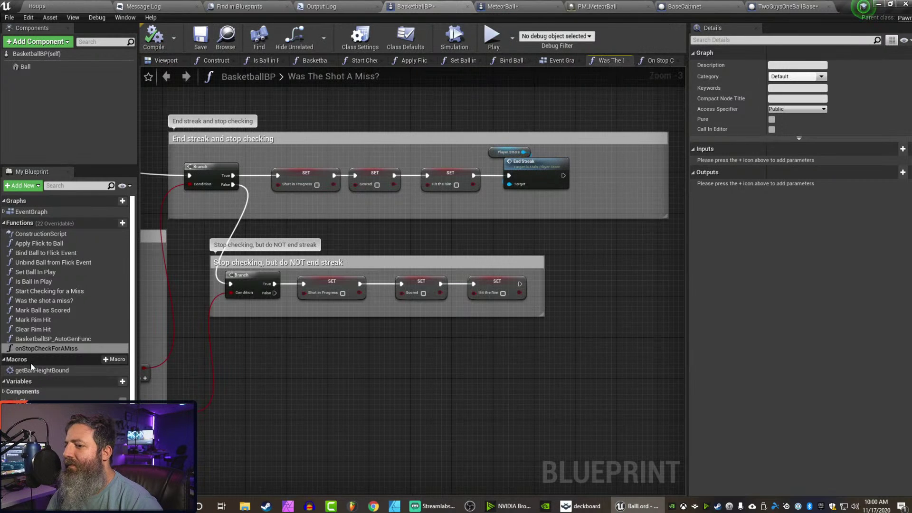
mouse_move(31, 349)
left_mouse_down()
mouse_move(582, 249)
mouse_move(594, 238)
left_mouse_up()
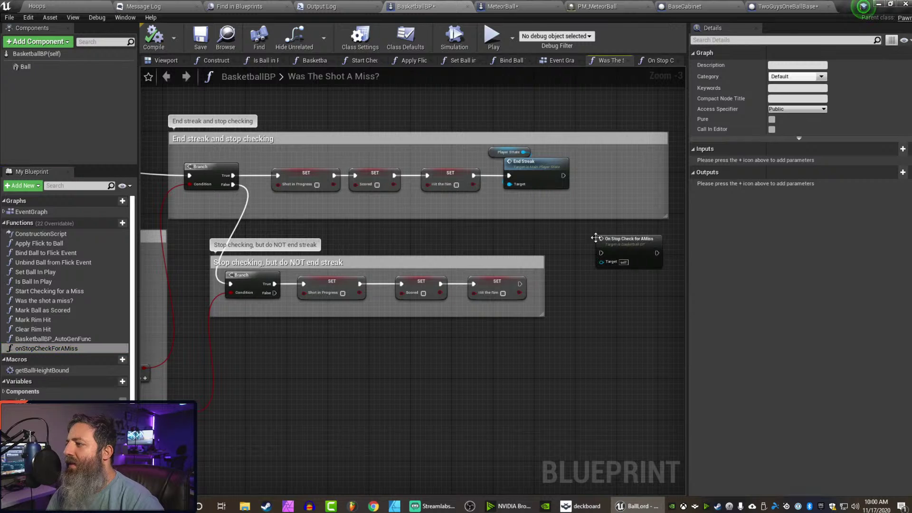
mouse_move(563, 177)
left_mouse_down()
mouse_move(587, 250)
mouse_move(600, 253)
left_mouse_up()
left_click_drag(520, 284, 617, 226)
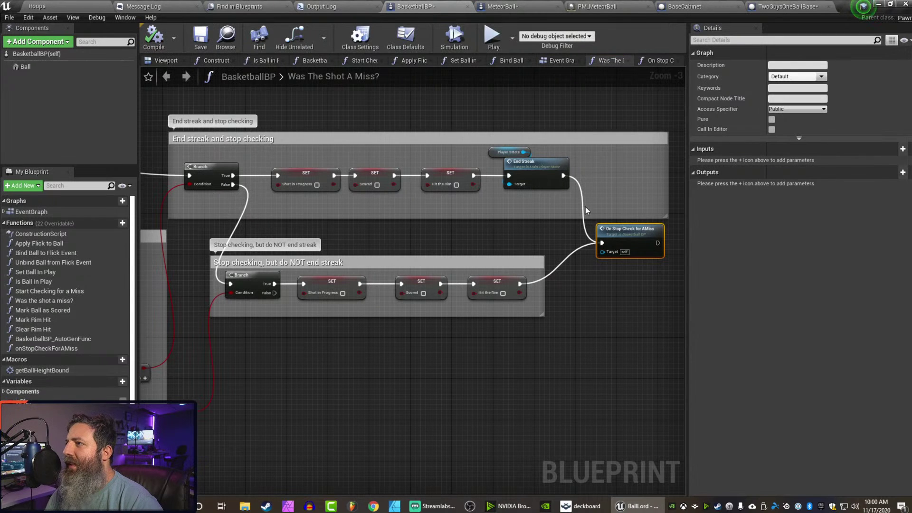
Switch to the MeteorBall blueprint and create a new function named Recall Ball.
left_click(502, 7)
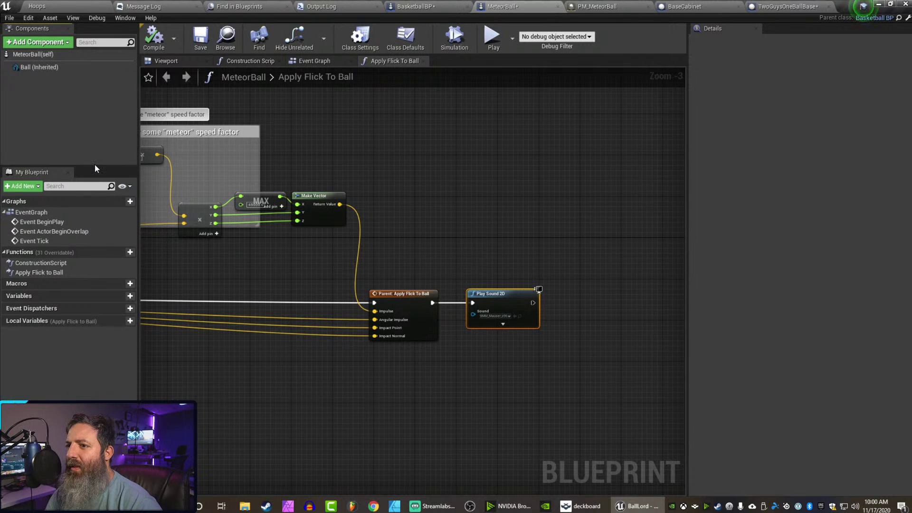
left_click(31, 54)
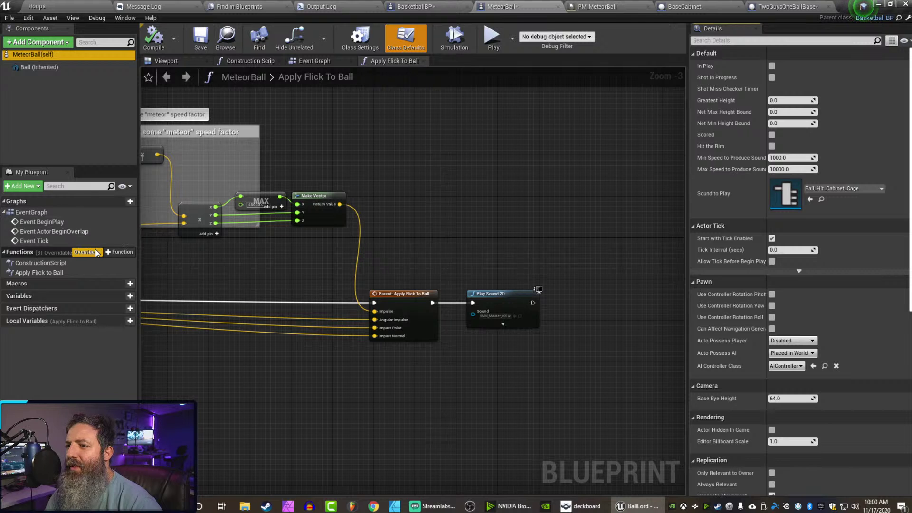
left_click(91, 253)
left_click(91, 254)
left_click(91, 254)
left_click(91, 253)
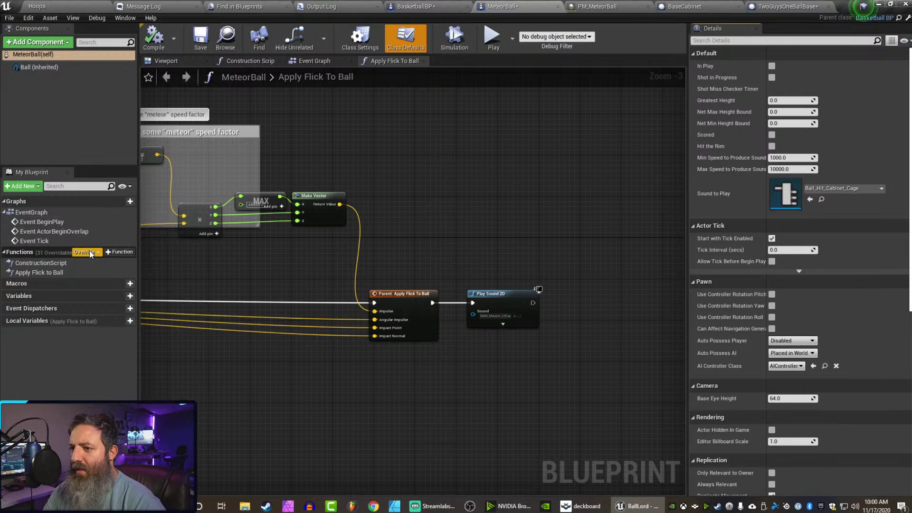
left_click(120, 254)
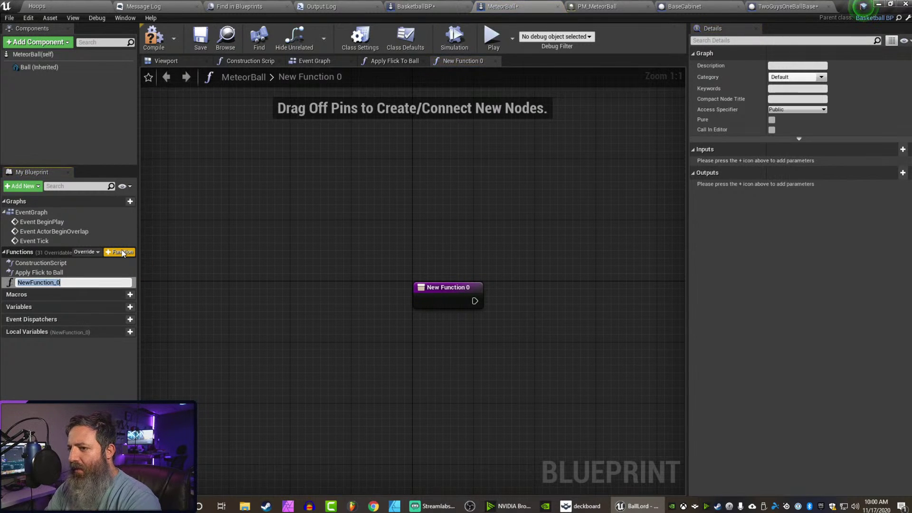
type("Recall Ball")
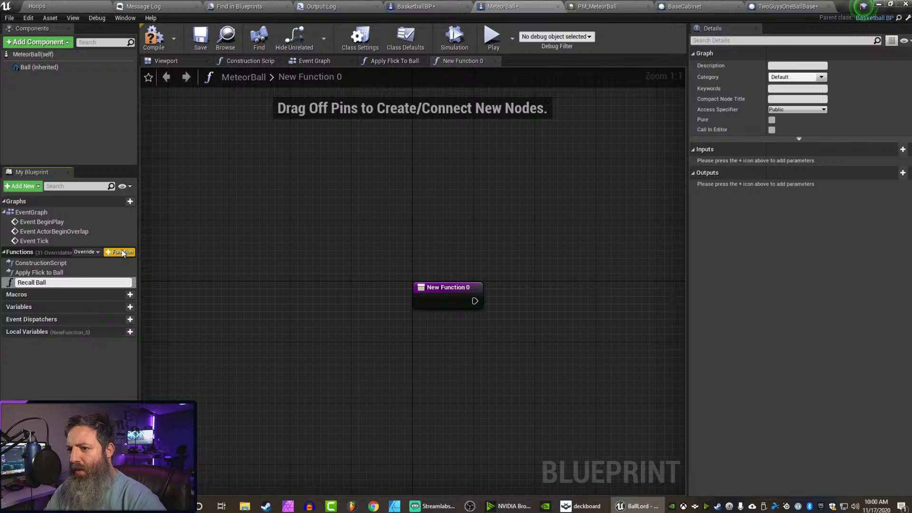
key("Return")
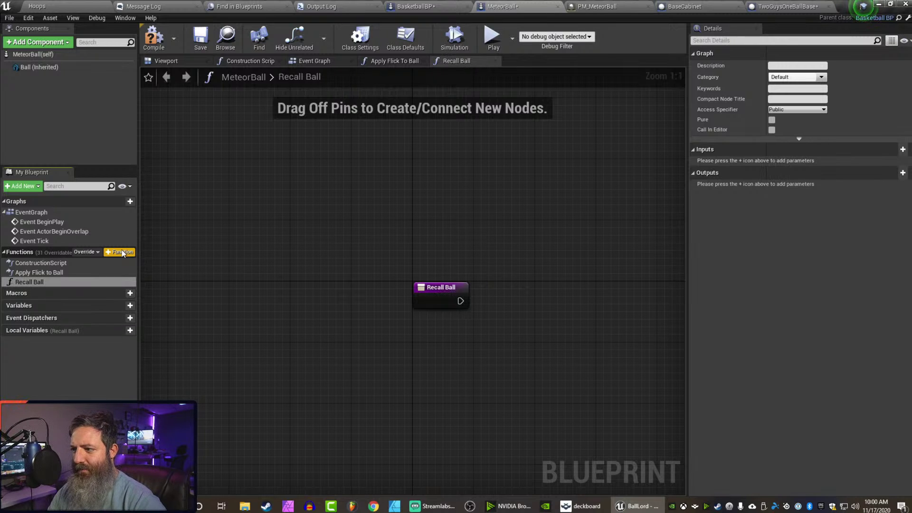
Search MeteorBall's overridable functions for onStop from its event graph, and return to BasketballBP's Was the shot a miss? function.
double_click(39, 211)
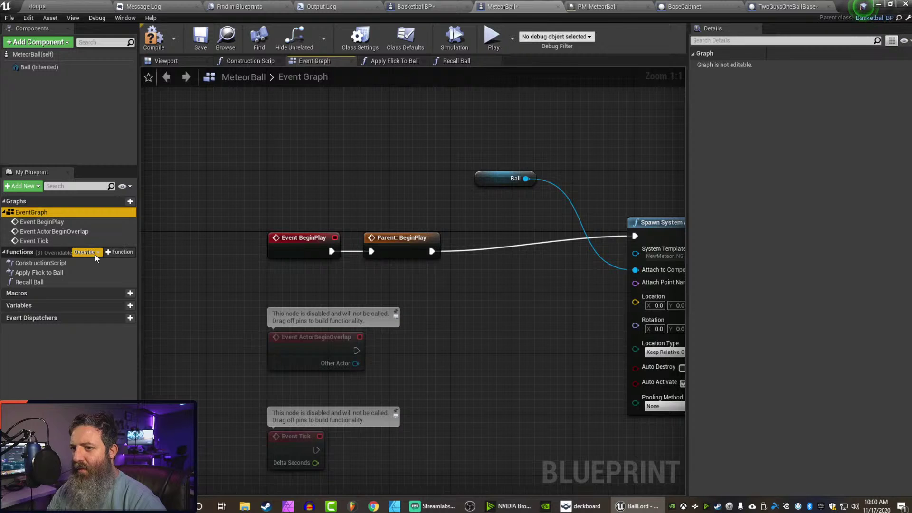
left_click(93, 253)
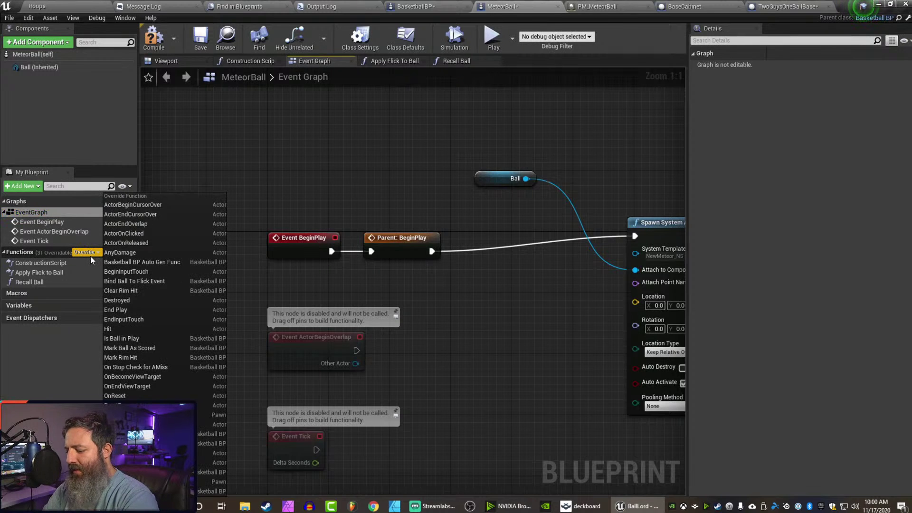
type("onStop")
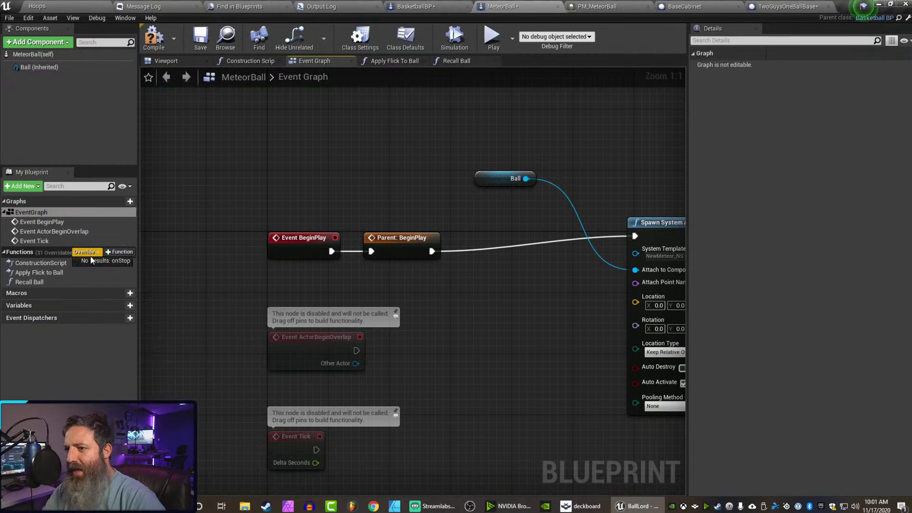
key("BackSpace")
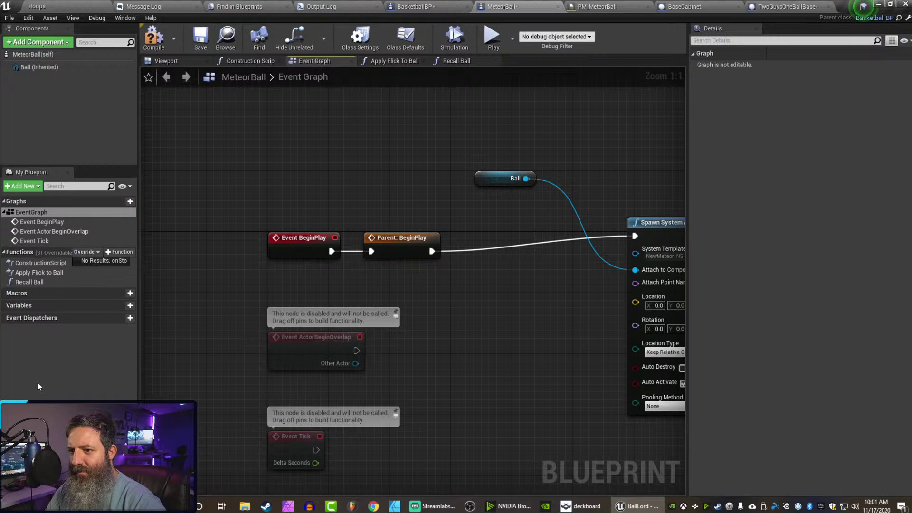
left_click(414, 6)
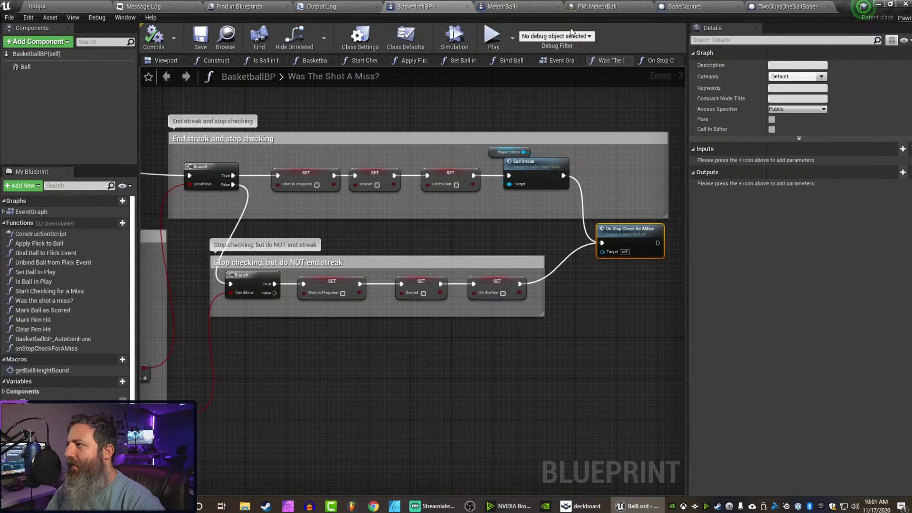
Search MeteorBall's overridable functions for onStopCheckForAMiss.
left_click(534, 6)
mouse_move(73, 251)
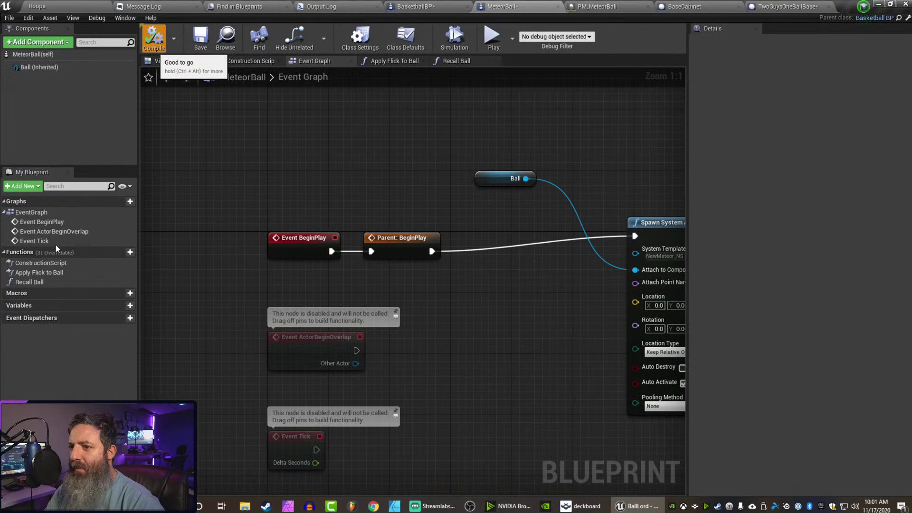
left_click(92, 251)
type("onSt")
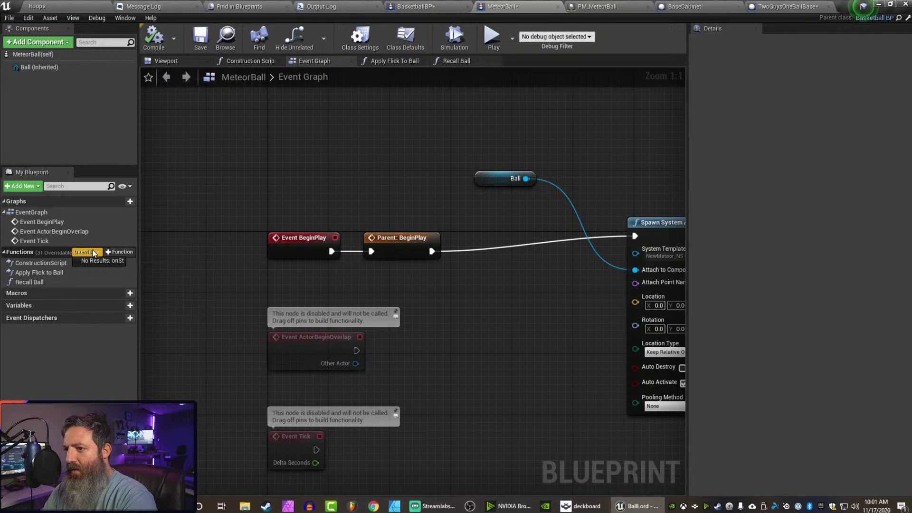
type("opCheck")
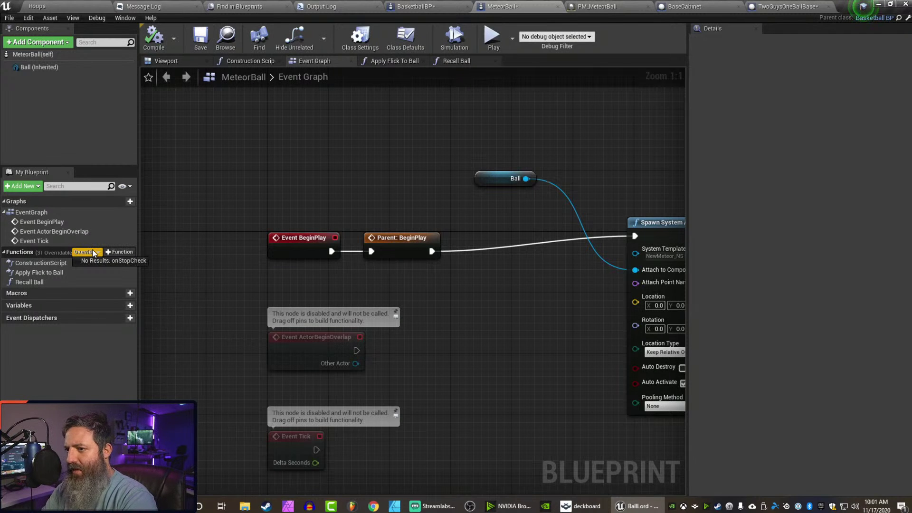
type("ForAMiss")
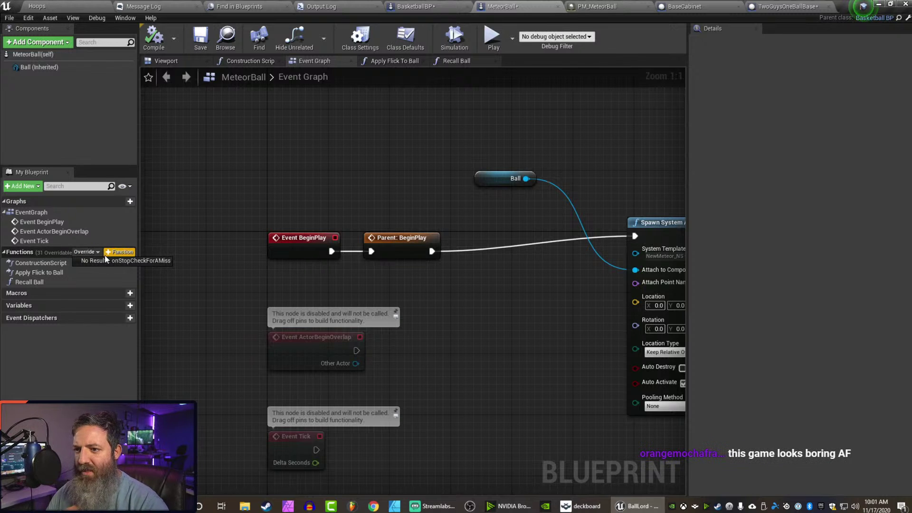
left_click(78, 365)
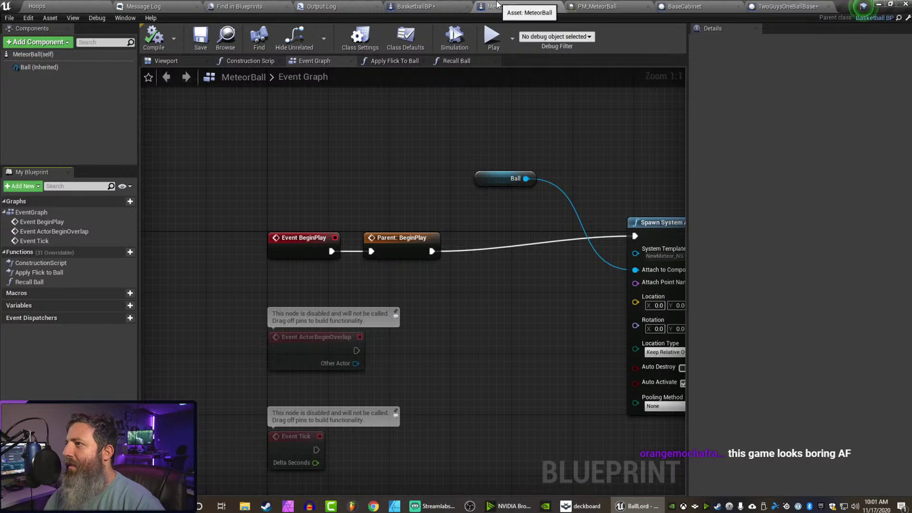
Return to BasketballBP, select the onStopCheckForAMiss function, and compile the blueprint.
left_click(420, 5)
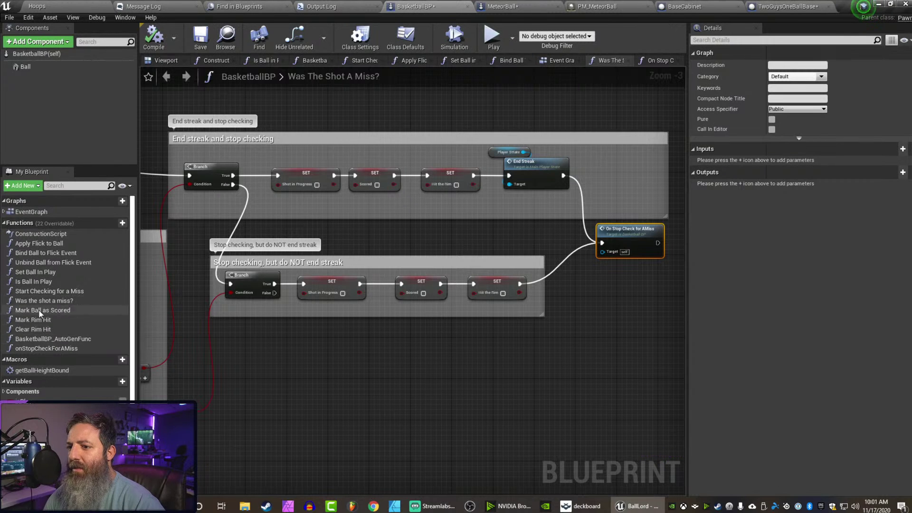
left_click(39, 348)
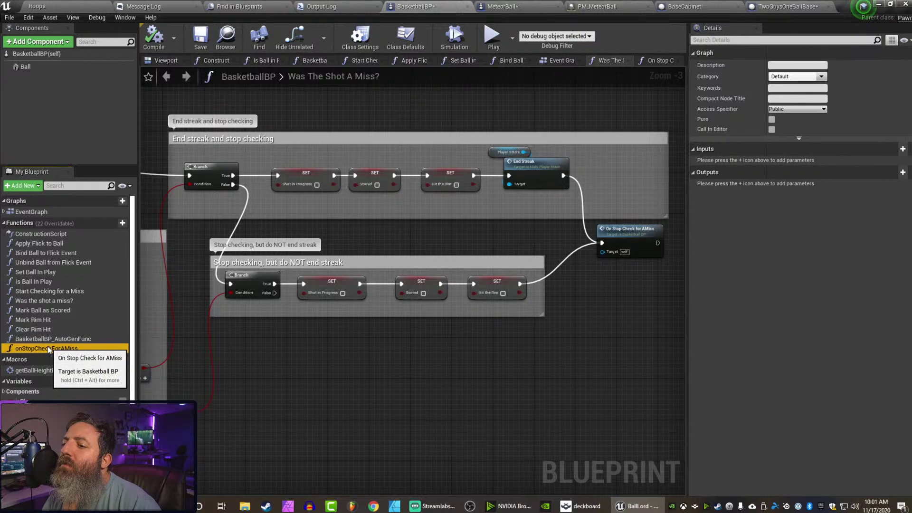
left_click(33, 319)
left_click(58, 349)
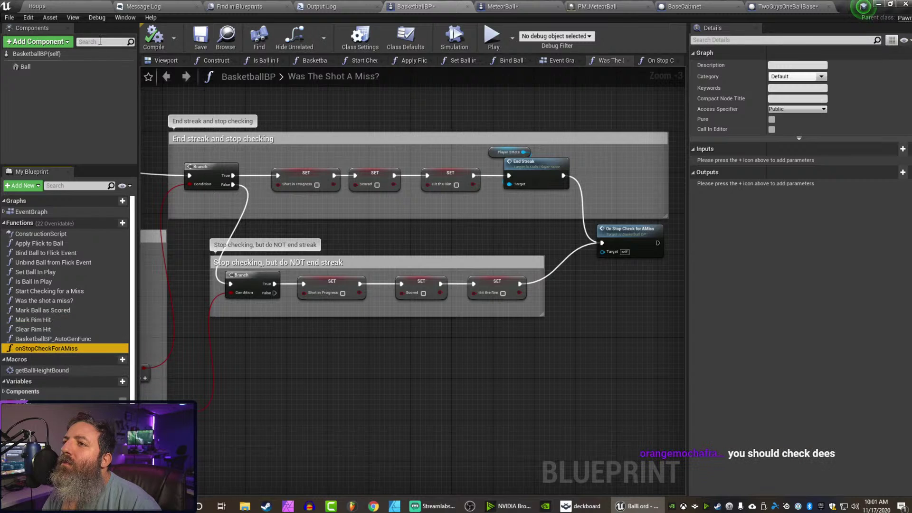
left_click(161, 41)
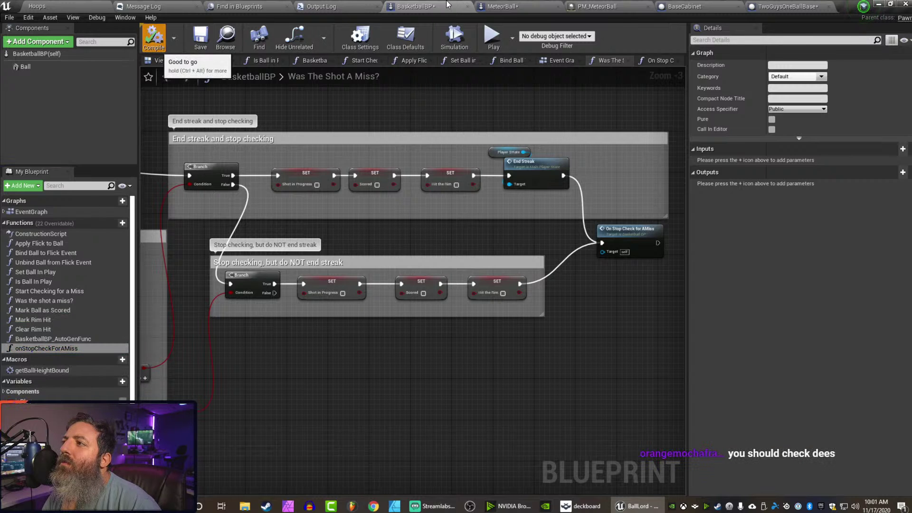
Compile MeteorBall and override the inherited On Stop Check for AMiss function in it.
left_click(500, 7)
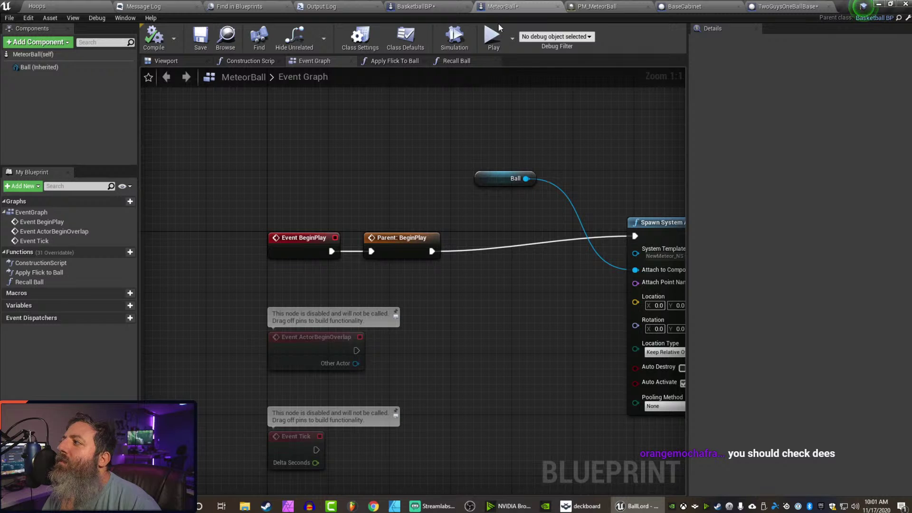
left_click(430, 7)
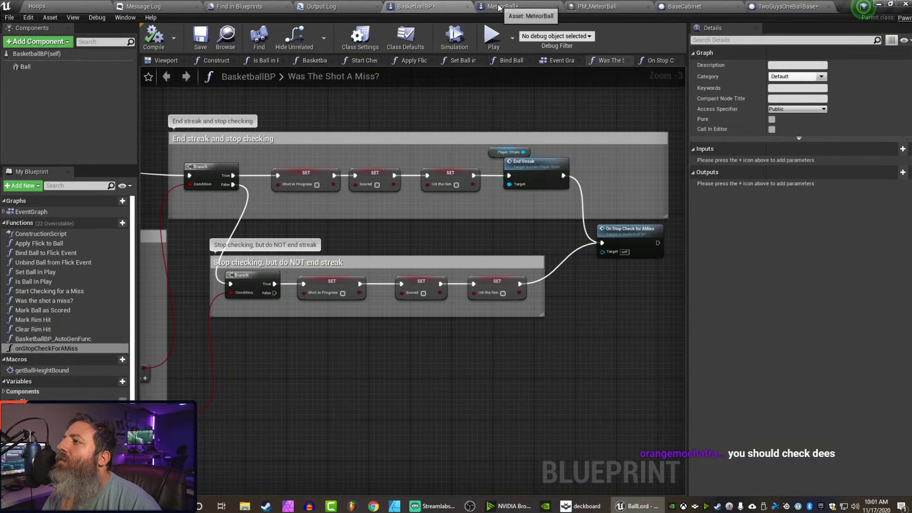
left_click(518, 7)
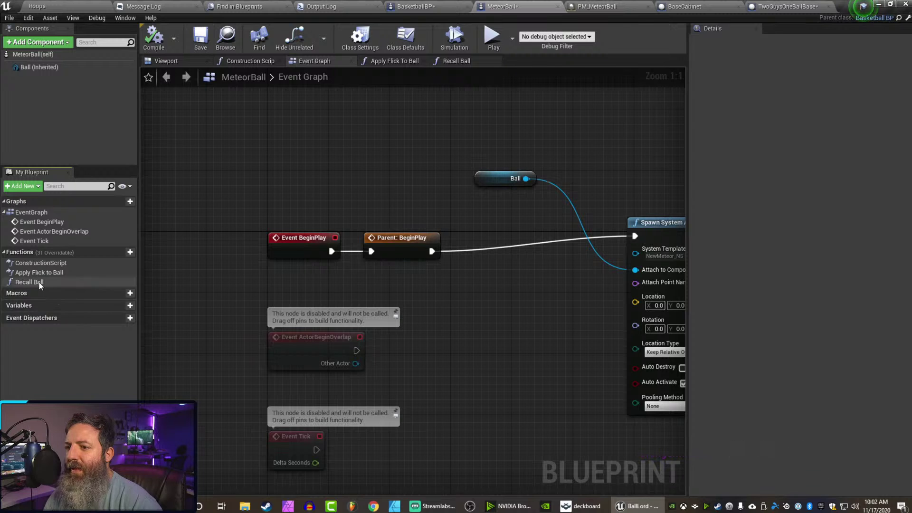
left_click(151, 37)
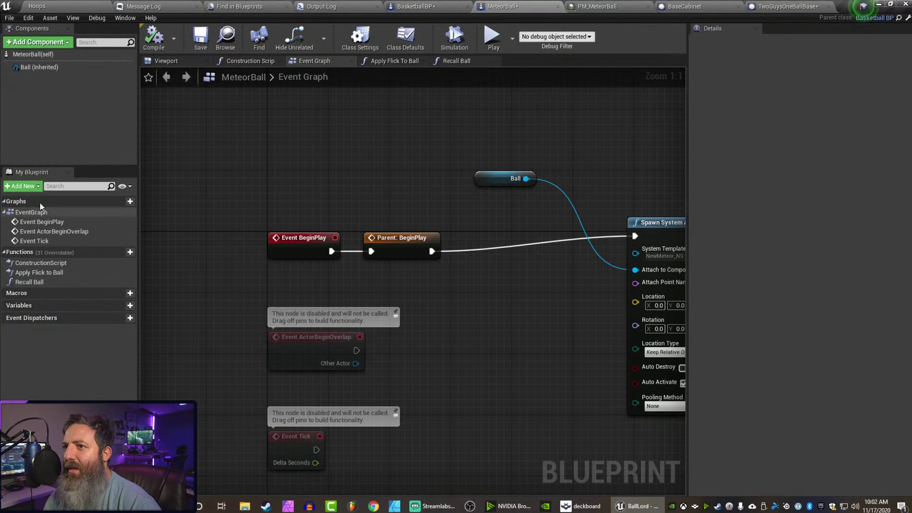
left_click(26, 53)
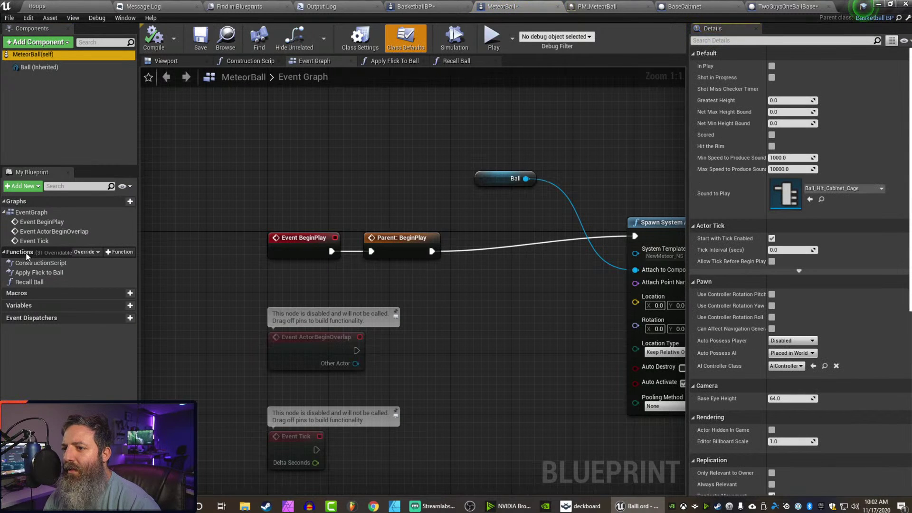
left_click(94, 252)
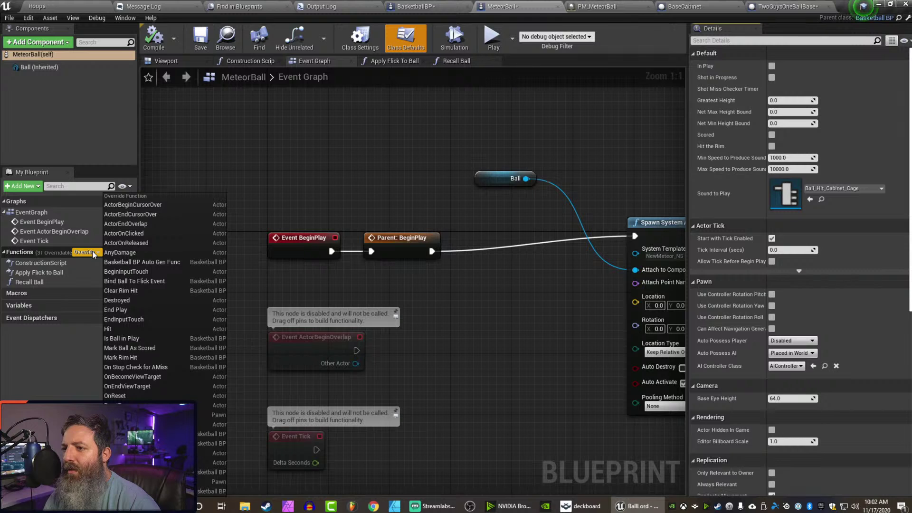
left_click(121, 370)
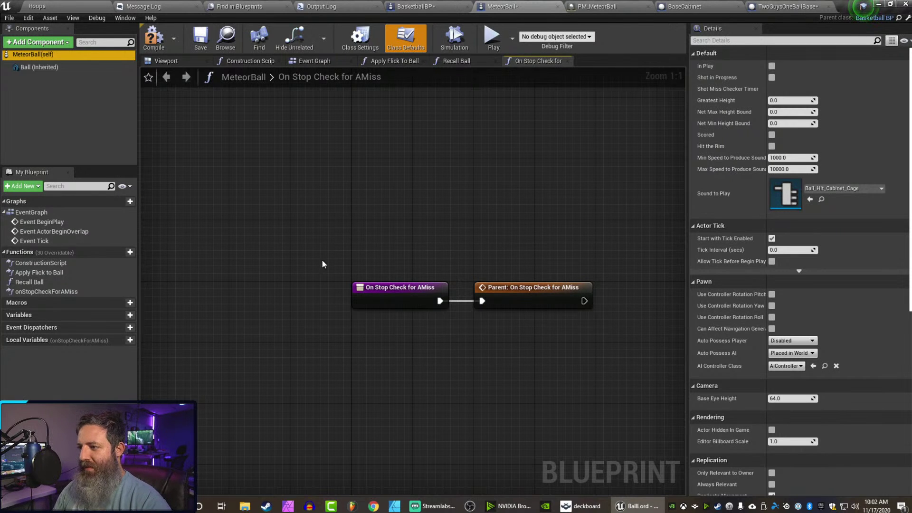
Spread the entry node and the parent call farther apart in MeteorBall's On Stop Check for AMiss graph.
right_click_drag(460, 383, 358, 348)
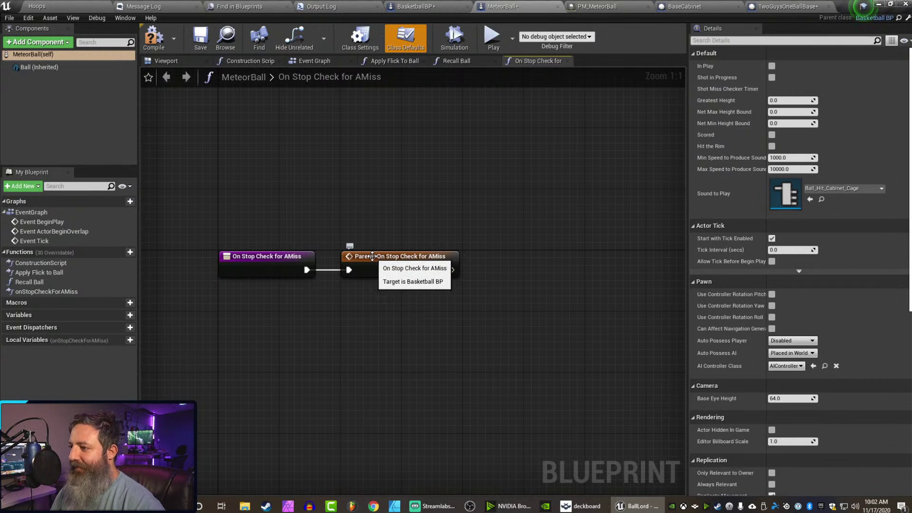
left_click_drag(373, 259, 423, 258)
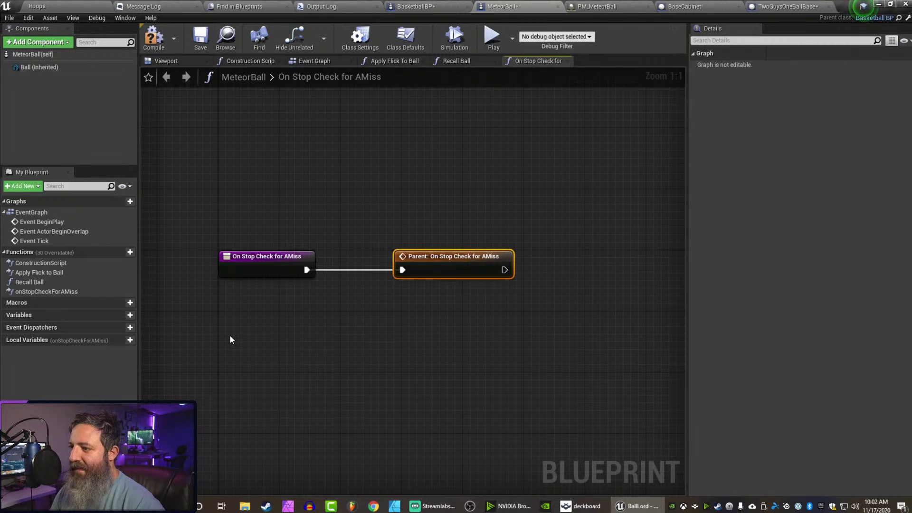
left_click_drag(261, 259, 206, 258)
left_click_drag(466, 256, 481, 255)
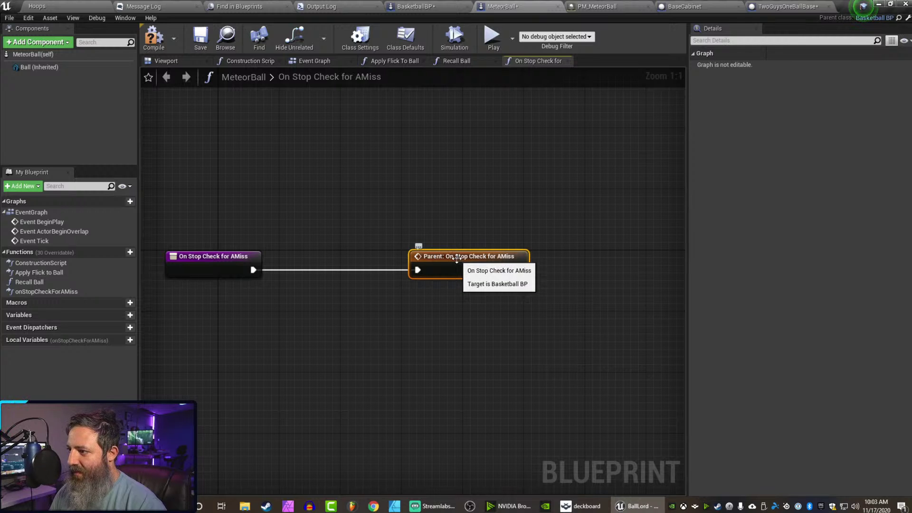
left_click_drag(457, 262, 472, 261)
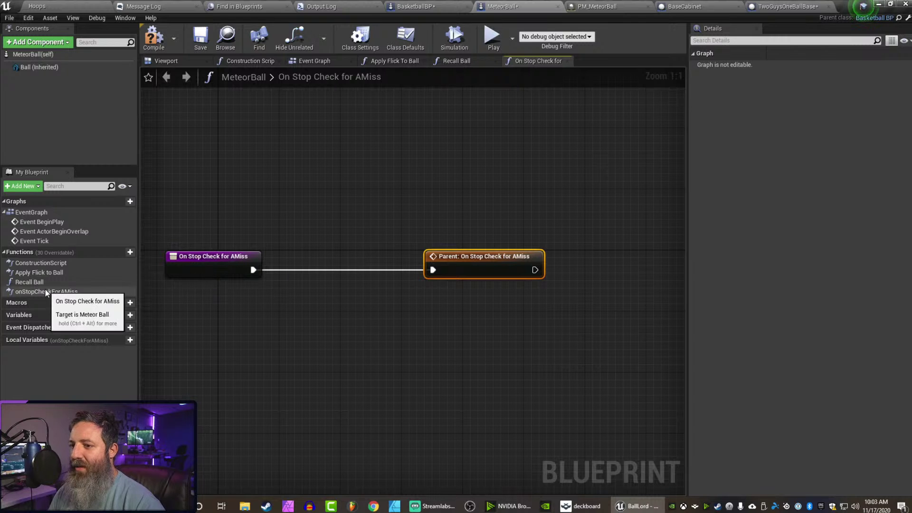
Call Recall Ball after the parent On Stop Check for AMiss call, line the nodes up closely, and compile MeteorBall.
left_click_drag(44, 281, 583, 245)
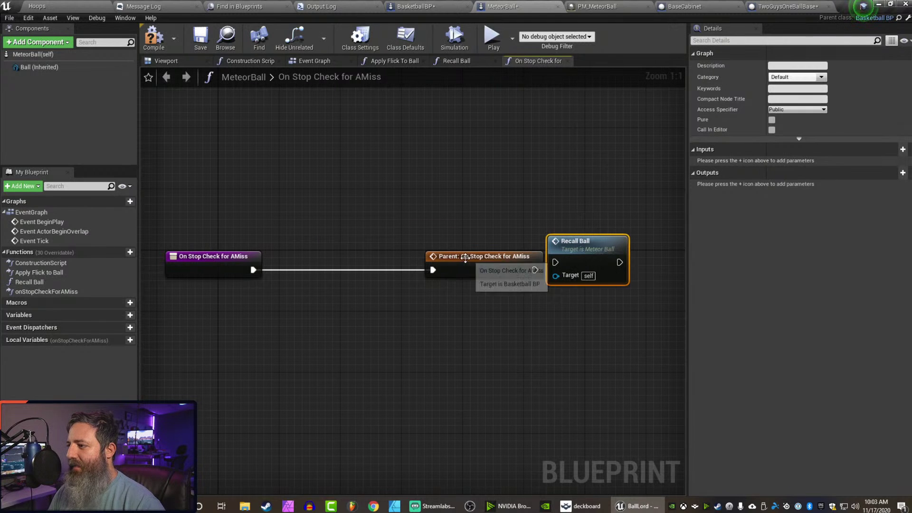
left_click_drag(462, 256, 334, 258)
left_click_drag(568, 249, 476, 250)
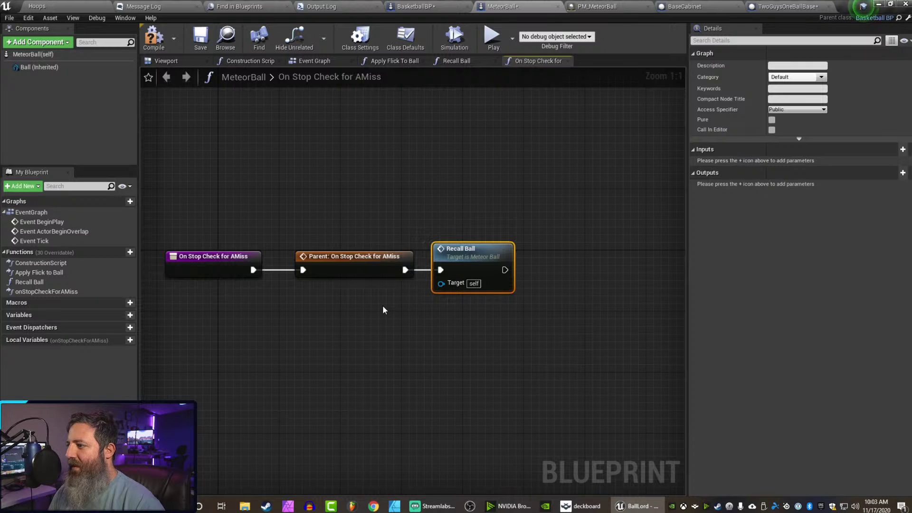
left_click(431, 362)
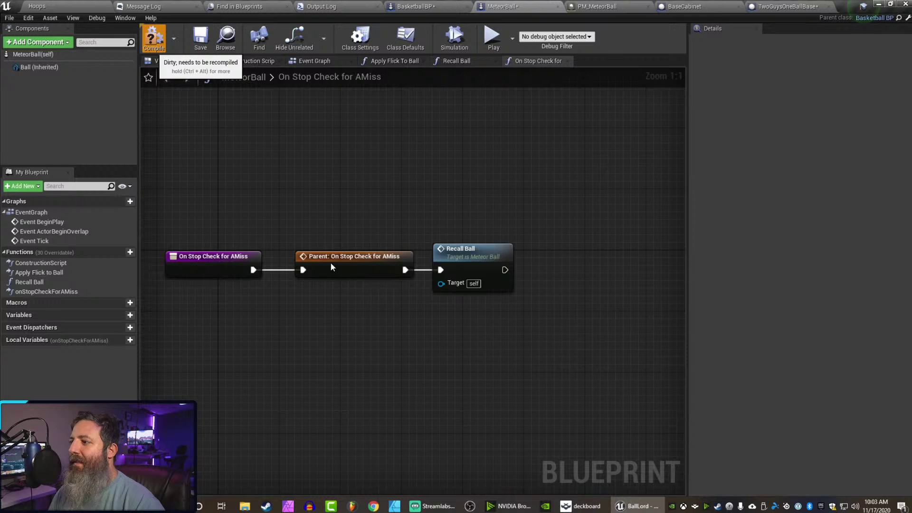
left_click(153, 37)
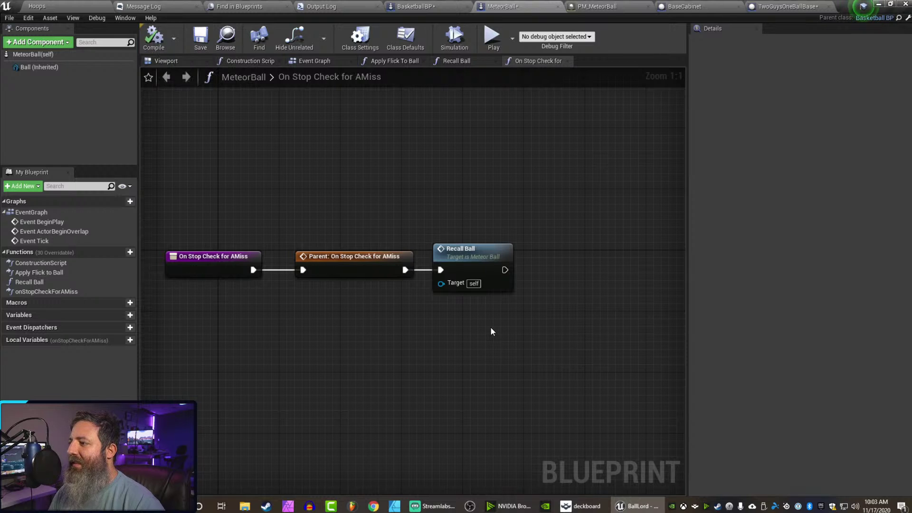
Return to BasketballBP's Was the shot a miss? function and compile the blueprint.
left_click(443, 6)
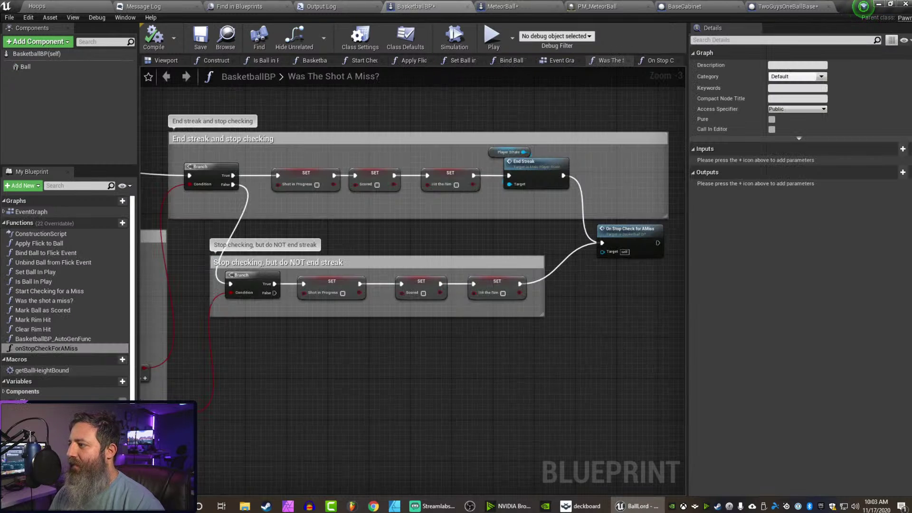
right_click_drag(409, 189, 245, 178)
left_click(155, 38)
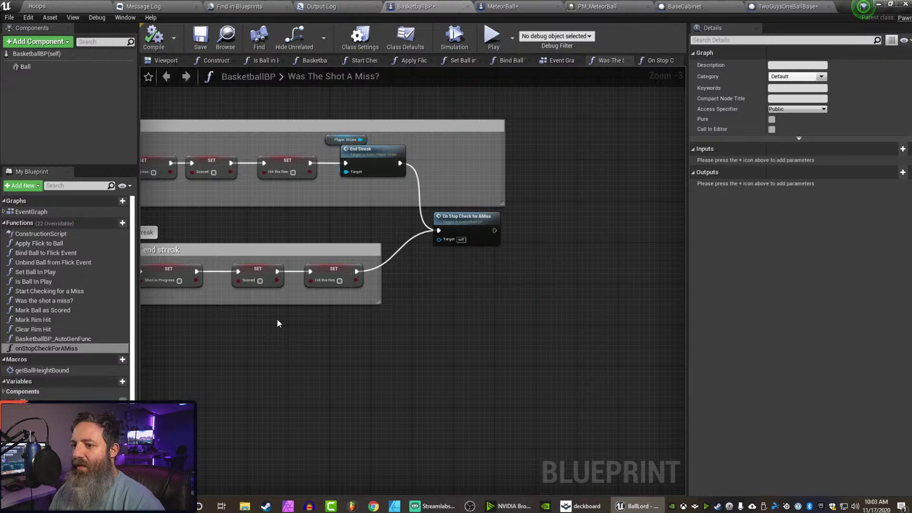
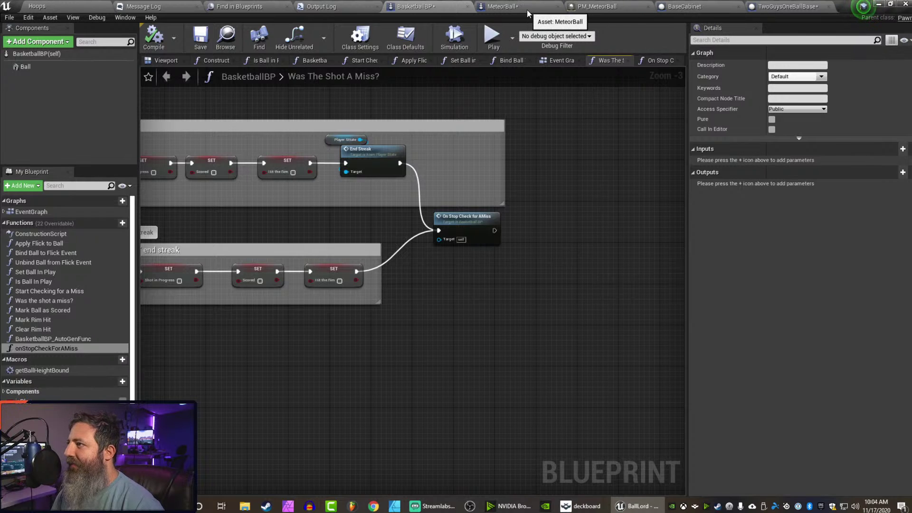
Open MeteorBall's Recall Ball function and connect a DestroyActor node targeting self to its entry node.
left_click(512, 9)
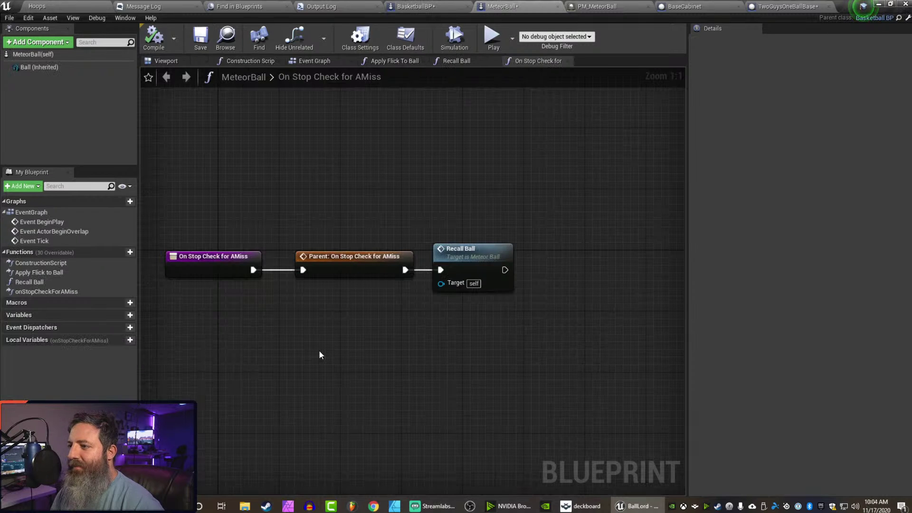
right_click_drag(492, 353, 396, 388)
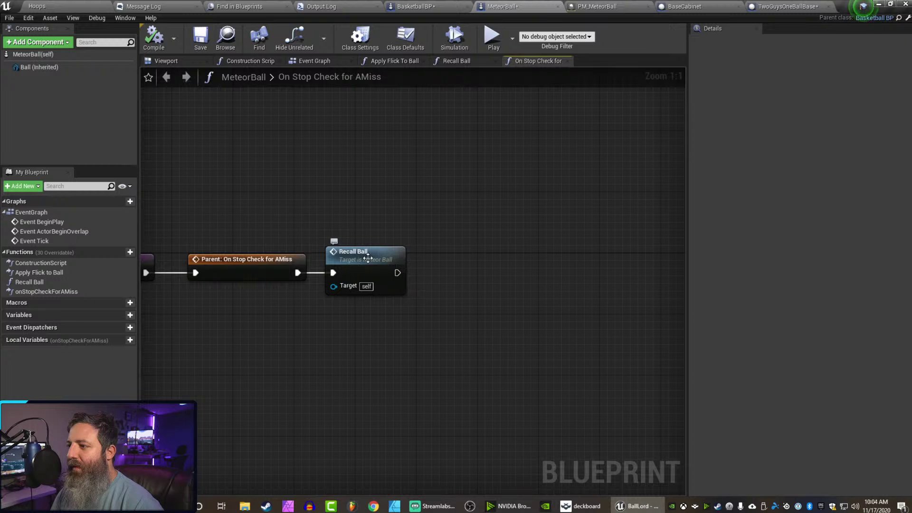
double_click(367, 259)
right_click_drag(366, 241, 213, 229)
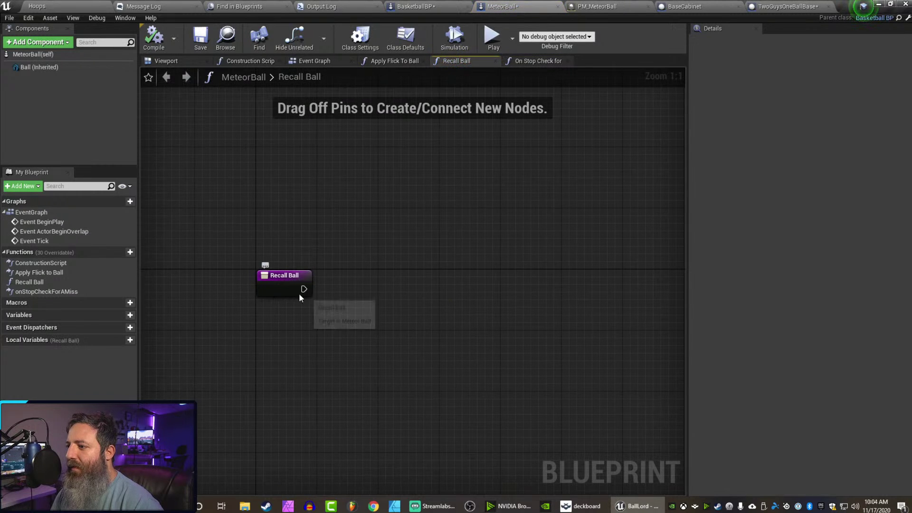
left_click_drag(304, 288, 382, 278)
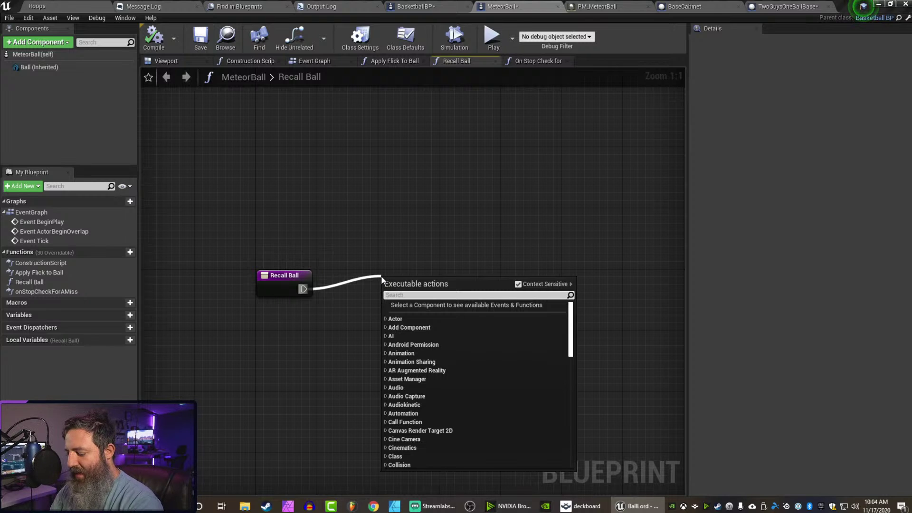
type("destro")
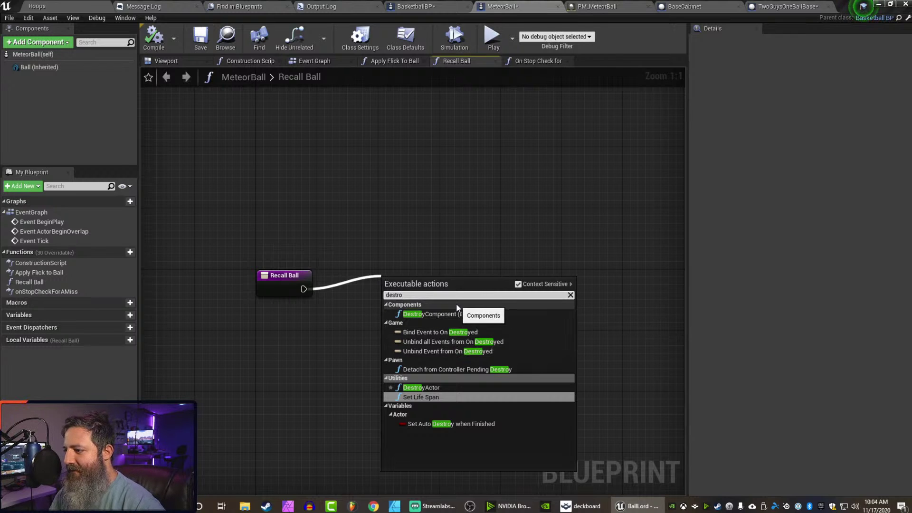
left_click(424, 388)
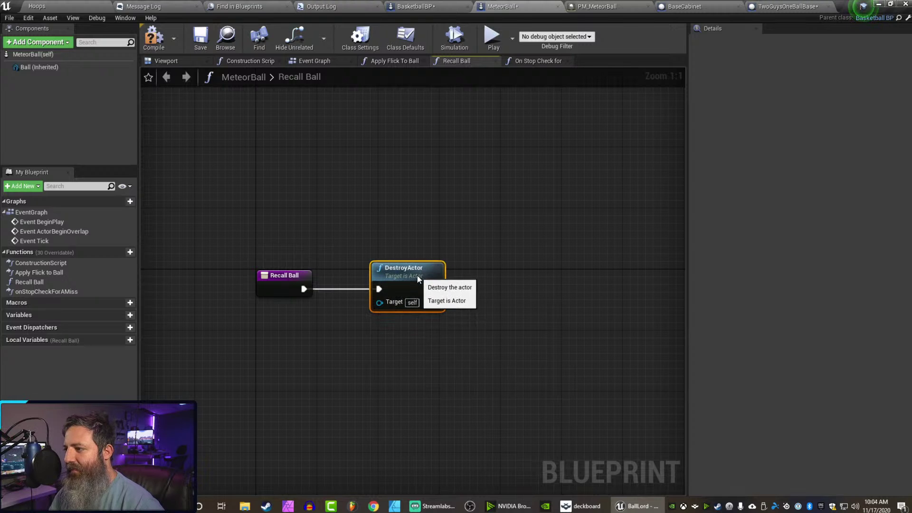
Run the game preview and flick the meteor ball upward to test its recall after a miss.
left_click(492, 38)
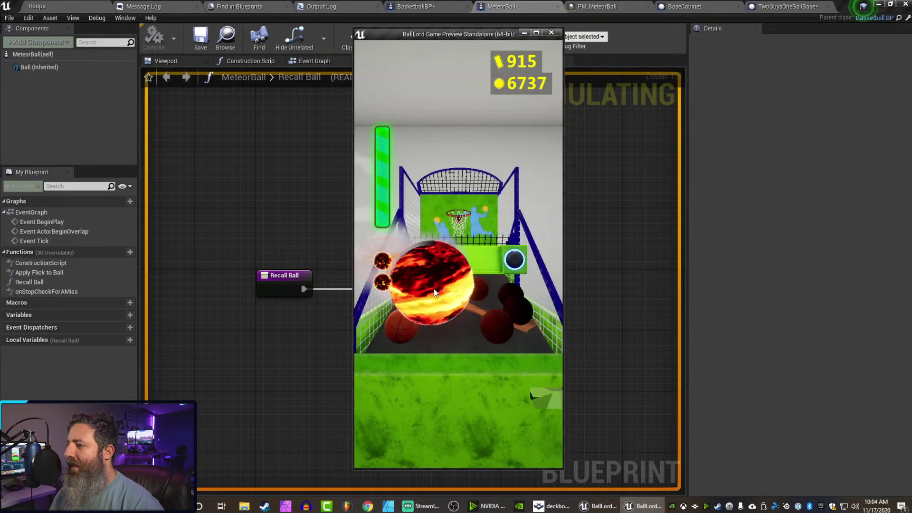
left_click_drag(432, 284, 395, 53)
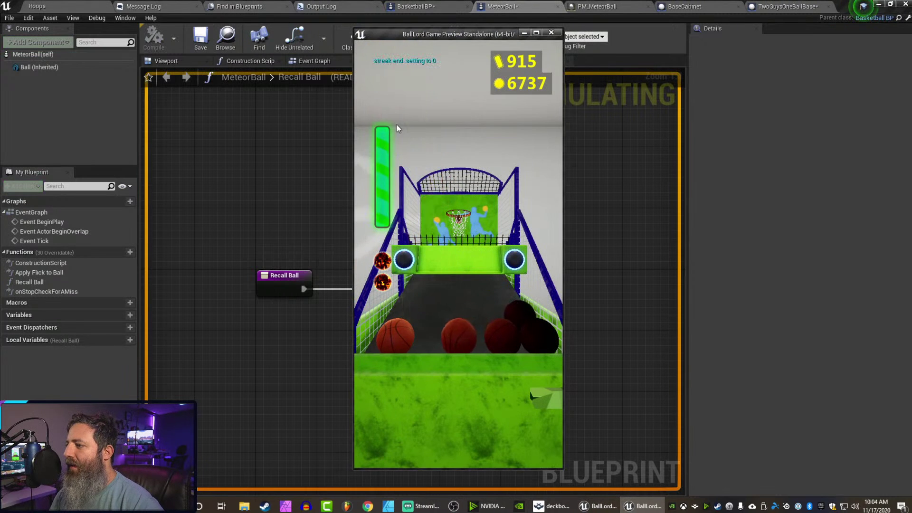
Throw the two remaining meteor balls and the regular basketballs in the game preview to play out the round.
mouse_move(382, 283)
left_mouse_down()
mouse_move(501, 293)
mouse_move(510, 41)
left_mouse_up()
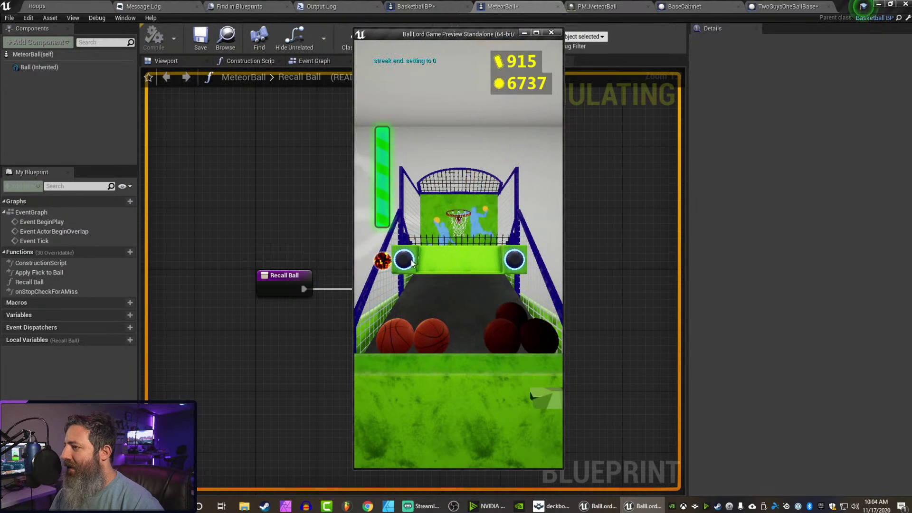
left_click_drag(385, 261, 446, 76)
left_click_drag(430, 335, 454, 114)
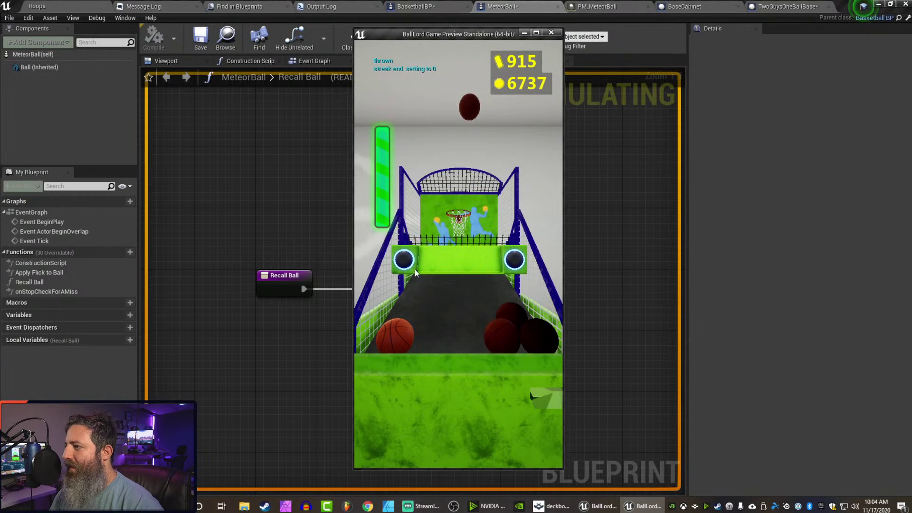
mouse_move(392, 345)
left_mouse_down()
mouse_move(444, 372)
mouse_move(437, 99)
left_mouse_up()
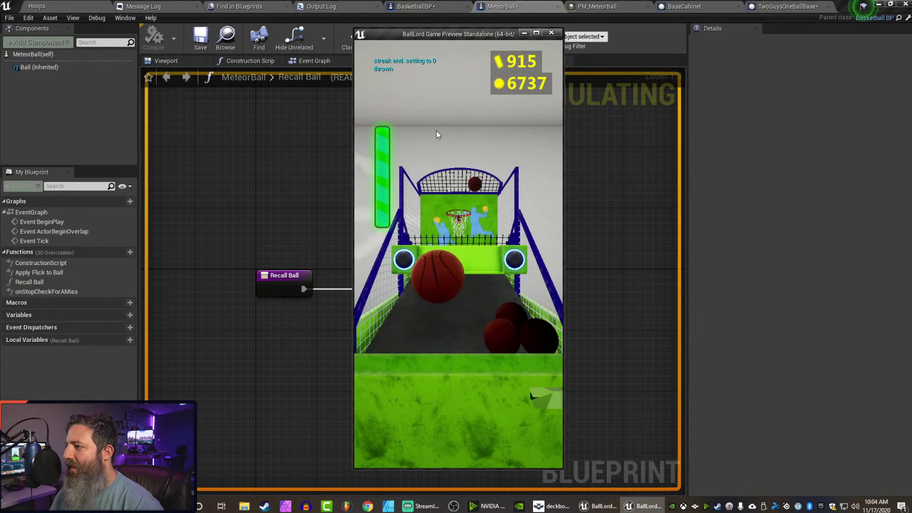
mouse_move(433, 328)
left_mouse_down()
mouse_move(469, 385)
mouse_move(449, 114)
left_mouse_up()
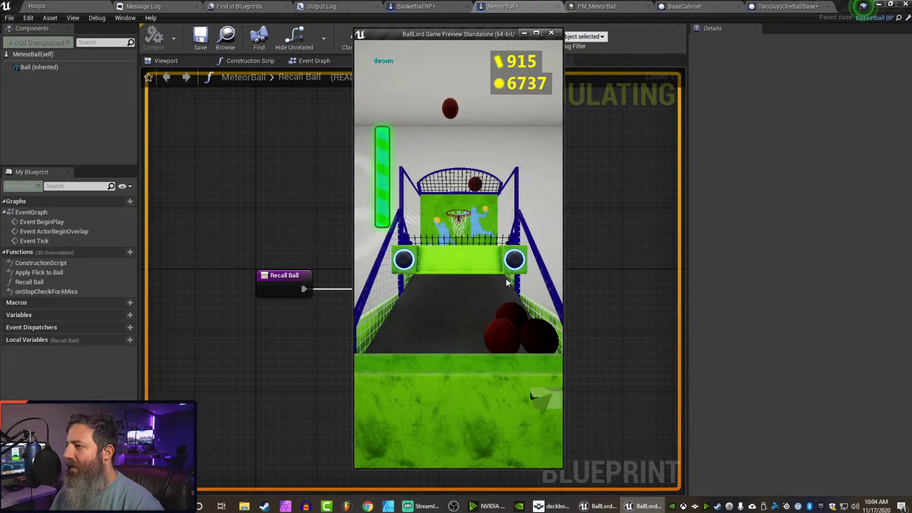
left_click_drag(460, 319, 454, 121)
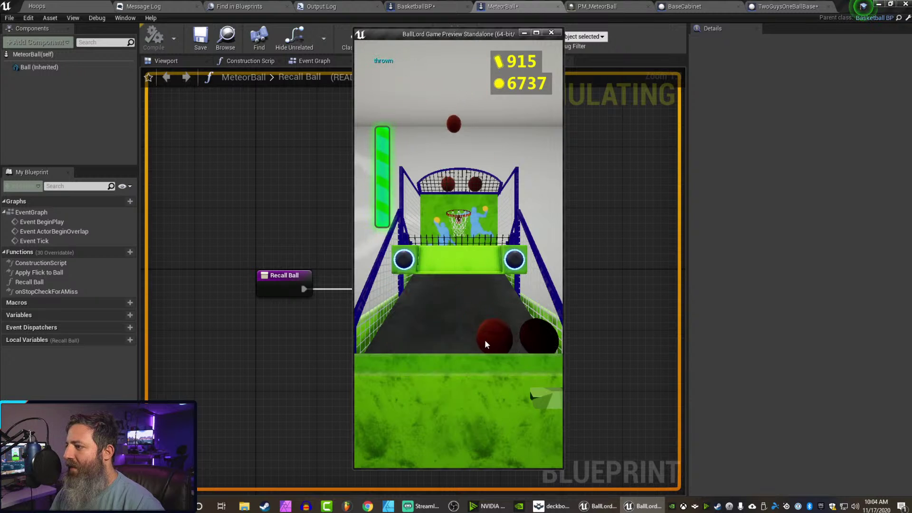
left_click_drag(458, 373, 458, 187)
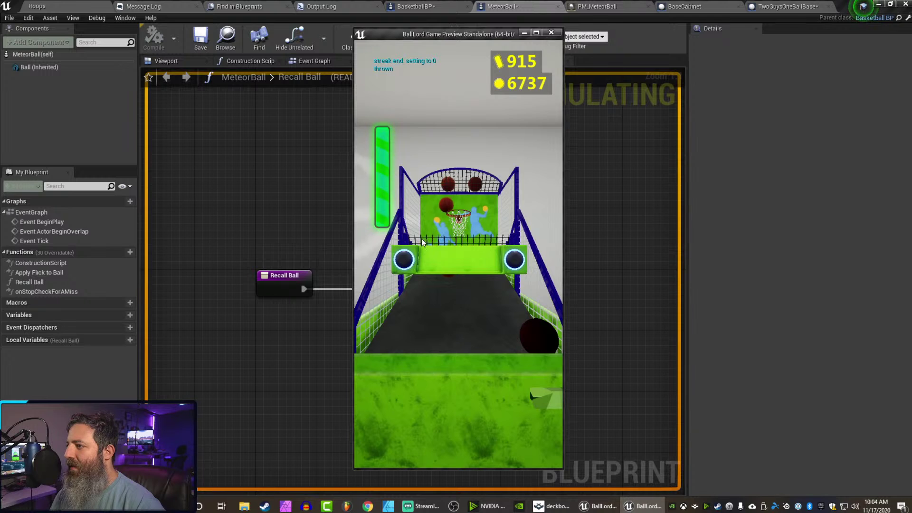
left_click_drag(469, 318, 476, 192)
left_click_drag(439, 325, 452, 143)
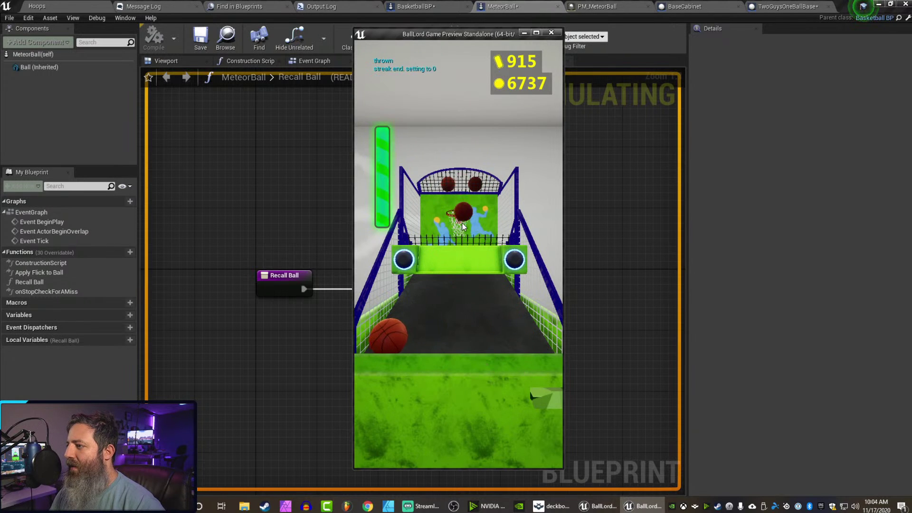
left_click_drag(403, 323, 445, 241)
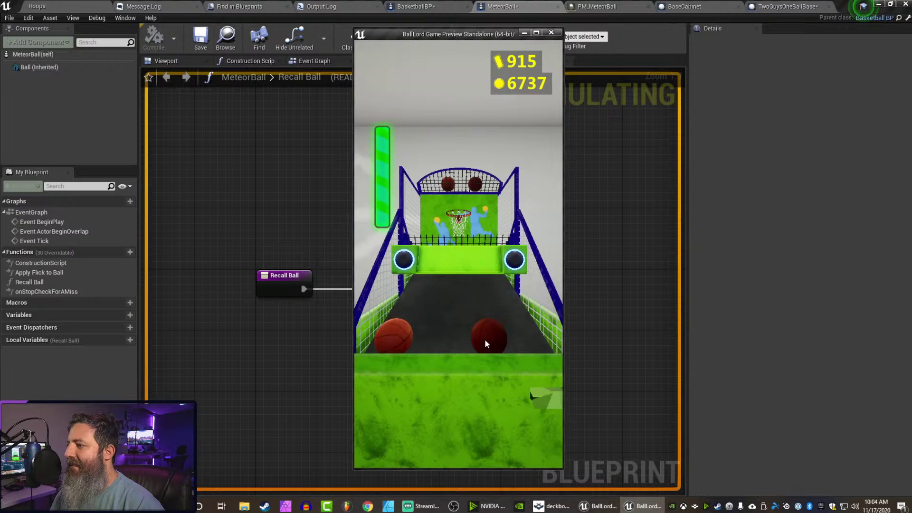
left_click_drag(485, 340, 491, 435)
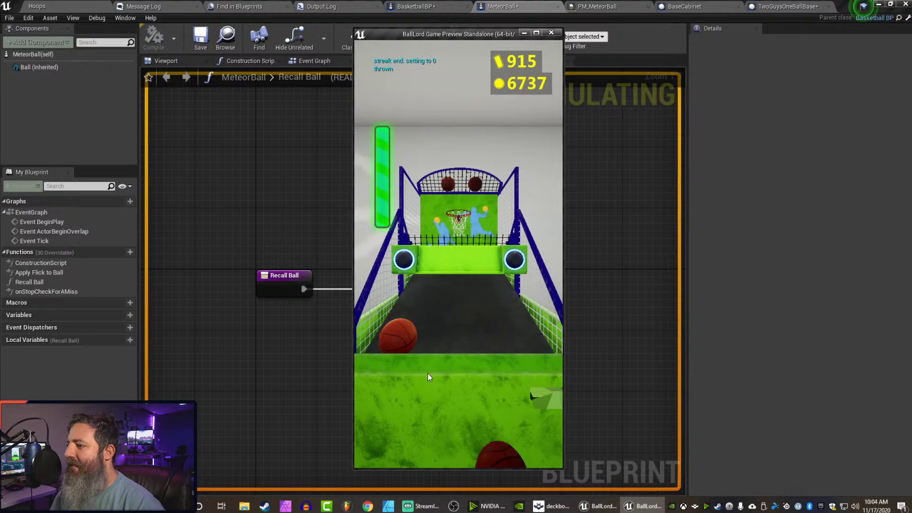
left_click_drag(397, 333, 447, 467)
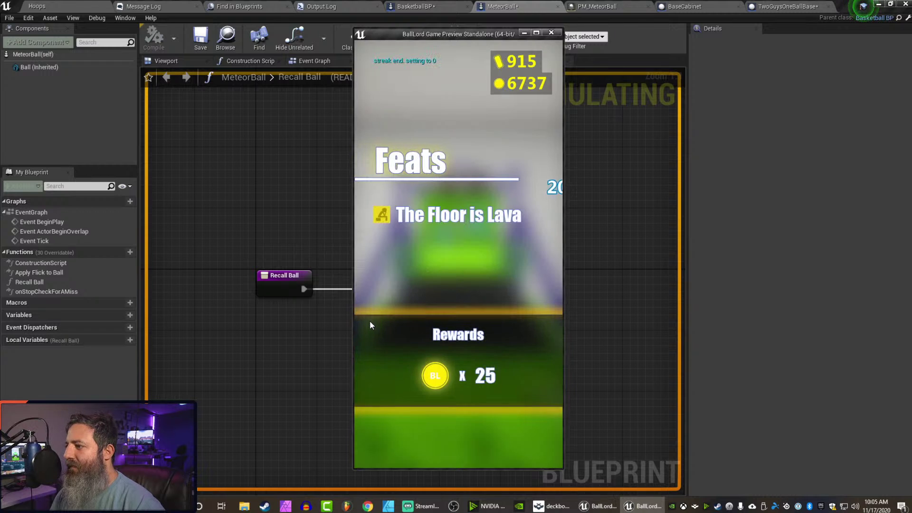
Dismiss the round's results, replay the game, and flick all three meteor balls toward the hoop to retest their recall.
left_click(492, 383)
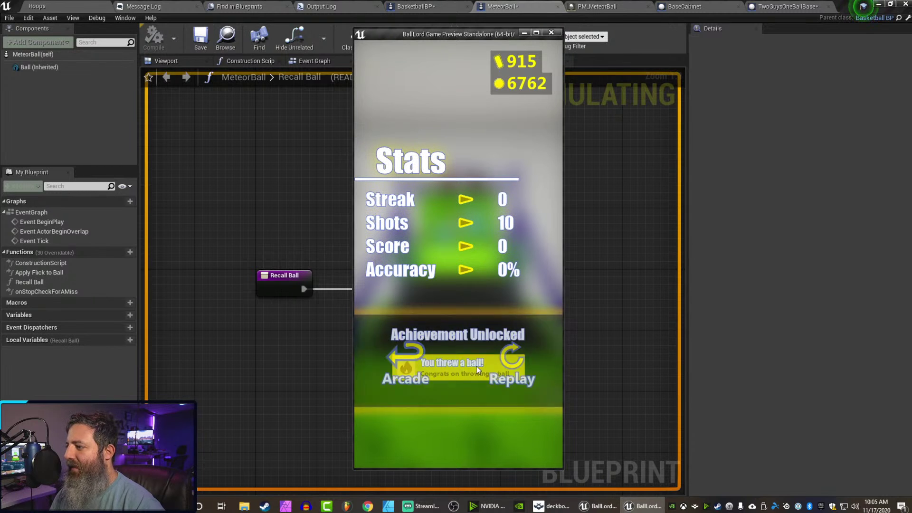
left_click(512, 359)
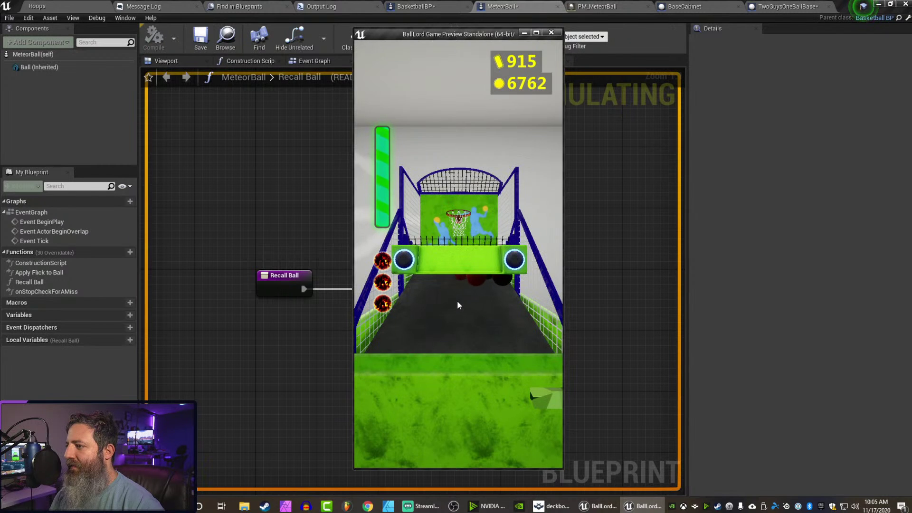
left_click_drag(383, 305, 438, 40)
left_click_drag(382, 282, 474, 70)
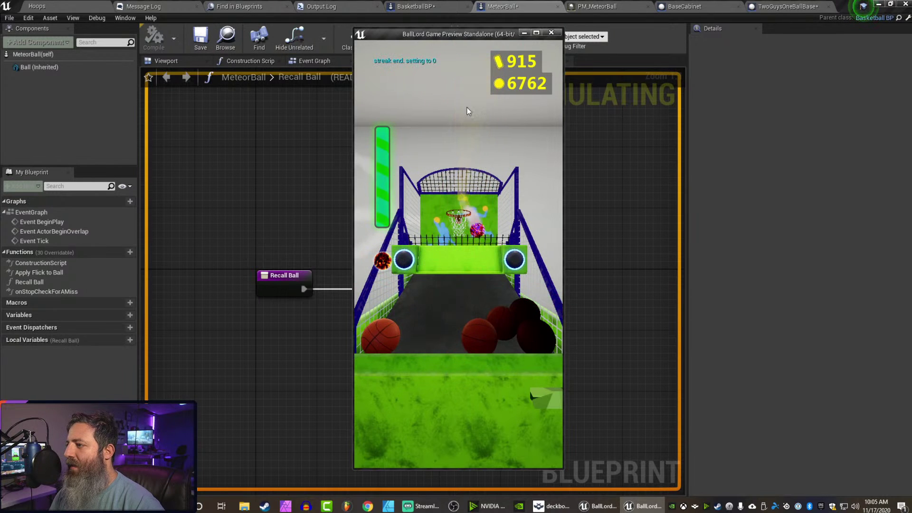
left_click_drag(382, 260, 469, 43)
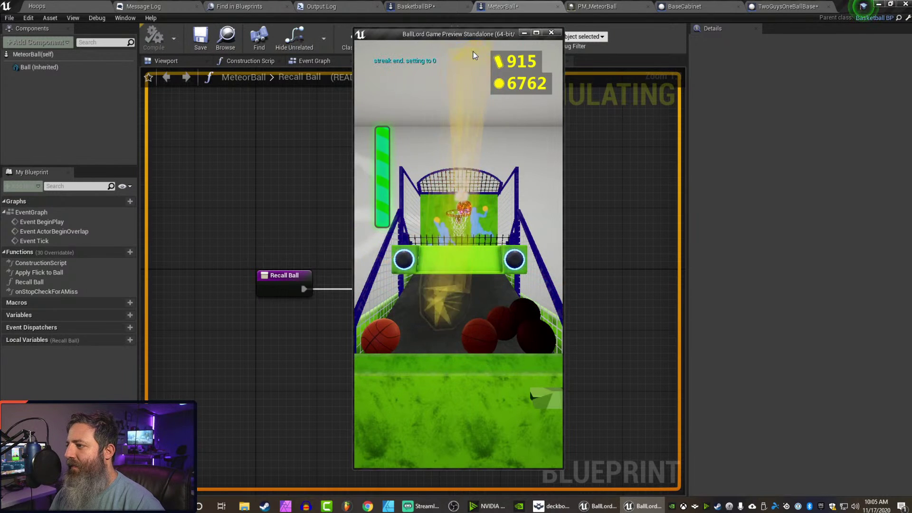
Keep throwing the regular basketballs to finish the replayed round, and stop the game preview.
left_click_drag(477, 335, 471, 51)
mouse_move(484, 338)
left_mouse_down()
mouse_move(460, 393)
mouse_move(456, 304)
left_mouse_up()
left_click_drag(383, 340, 456, 247)
mouse_move(525, 308)
left_mouse_down()
mouse_move(505, 301)
mouse_move(456, 344)
mouse_move(464, 280)
left_mouse_up()
mouse_move(482, 331)
left_mouse_down()
mouse_move(453, 387)
mouse_move(468, 191)
left_mouse_up()
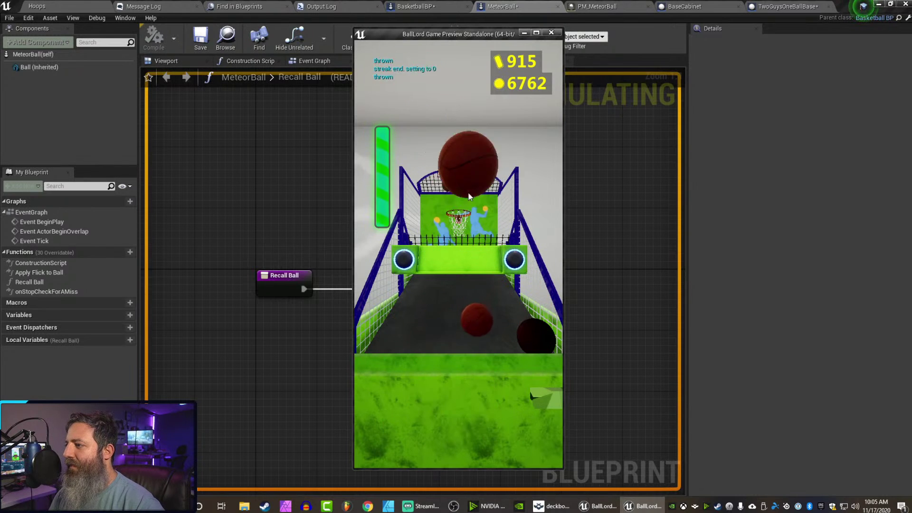
mouse_move(480, 328)
left_mouse_down()
mouse_move(455, 265)
mouse_move(469, 199)
left_mouse_up()
mouse_move(523, 317)
left_mouse_down()
mouse_move(453, 360)
mouse_move(449, 160)
left_mouse_up()
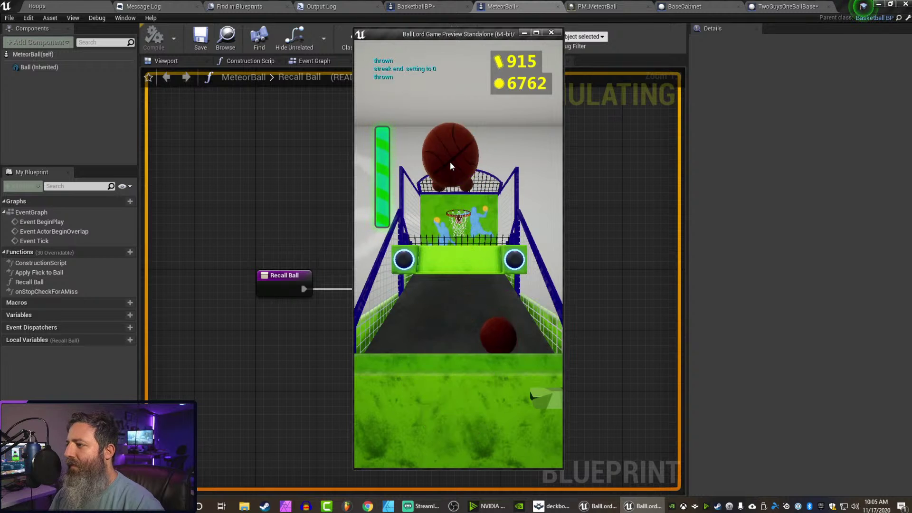
left_click_drag(487, 307, 454, 199)
left_click_drag(420, 336, 444, 205)
left_click_drag(505, 317, 471, 138)
left_click_drag(516, 335, 462, 159)
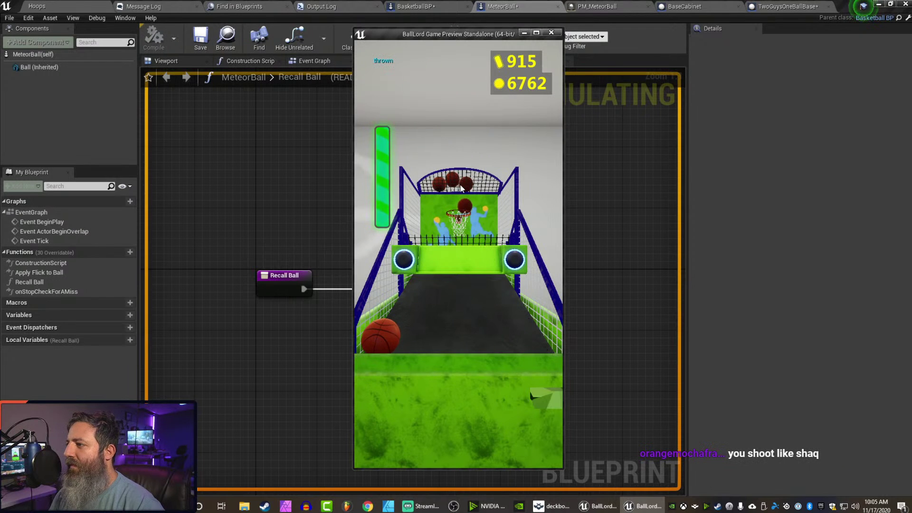
mouse_move(392, 315)
left_mouse_down()
mouse_move(466, 381)
mouse_move(446, 212)
left_mouse_up()
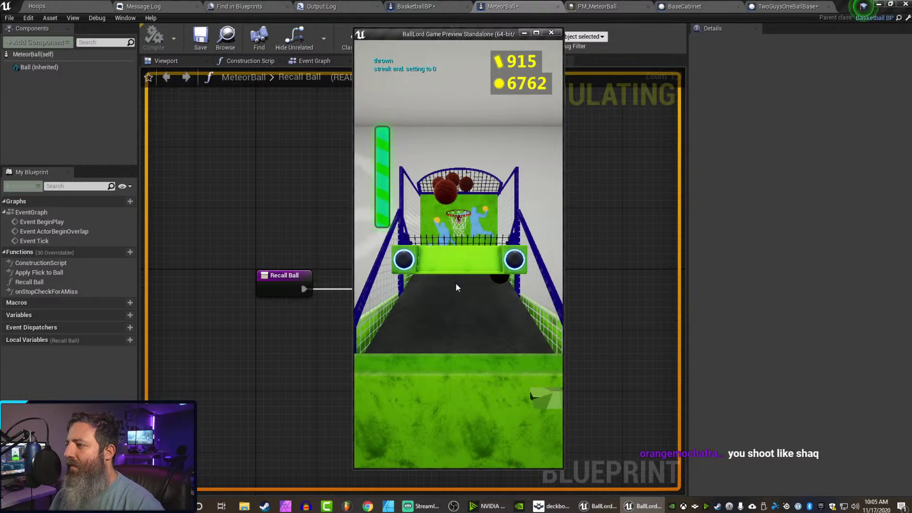
left_click_drag(504, 301, 472, 159)
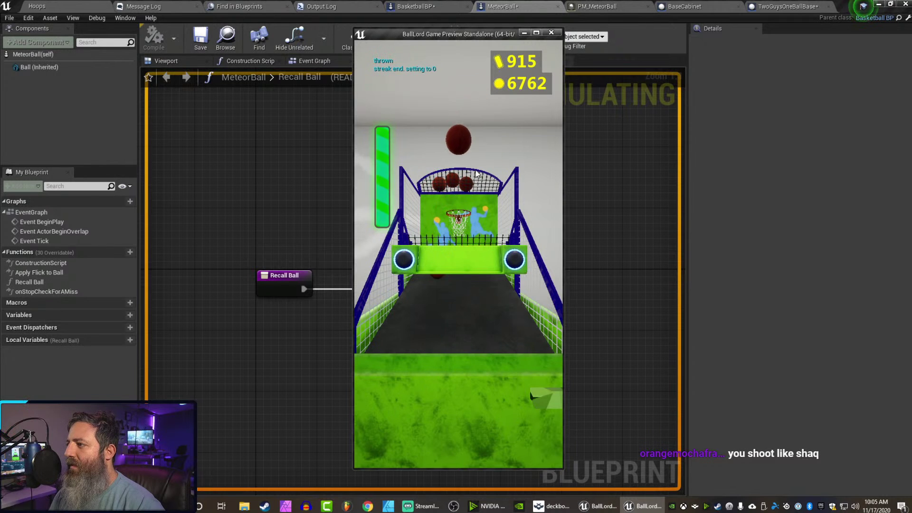
left_click_drag(445, 338, 458, 120)
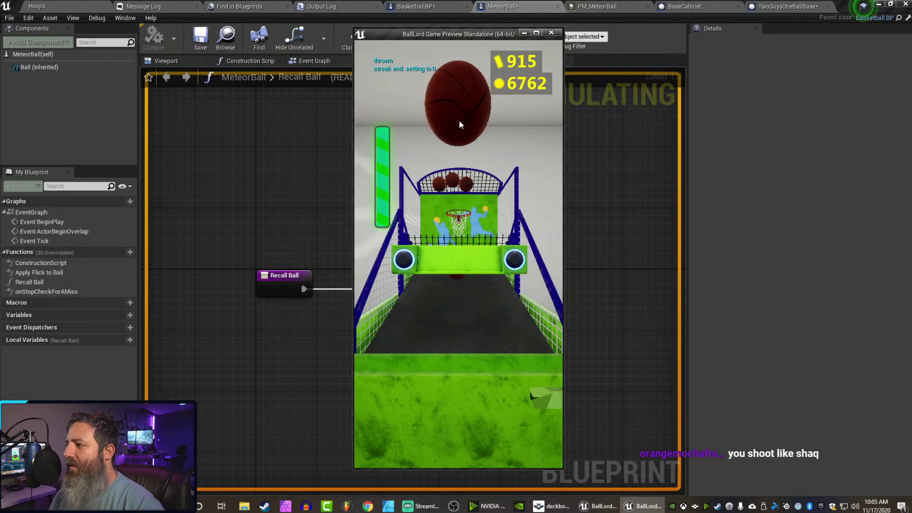
left_click_drag(449, 327, 440, 181)
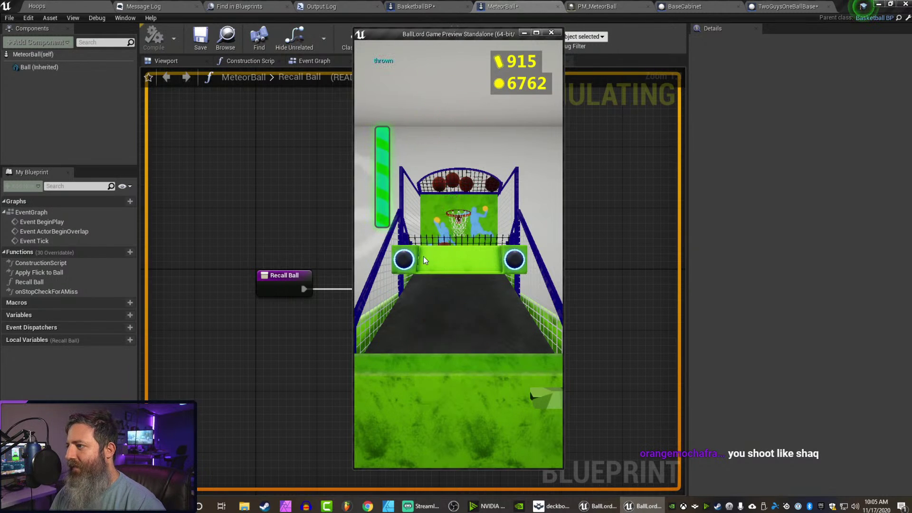
left_click_drag(431, 308, 471, 284)
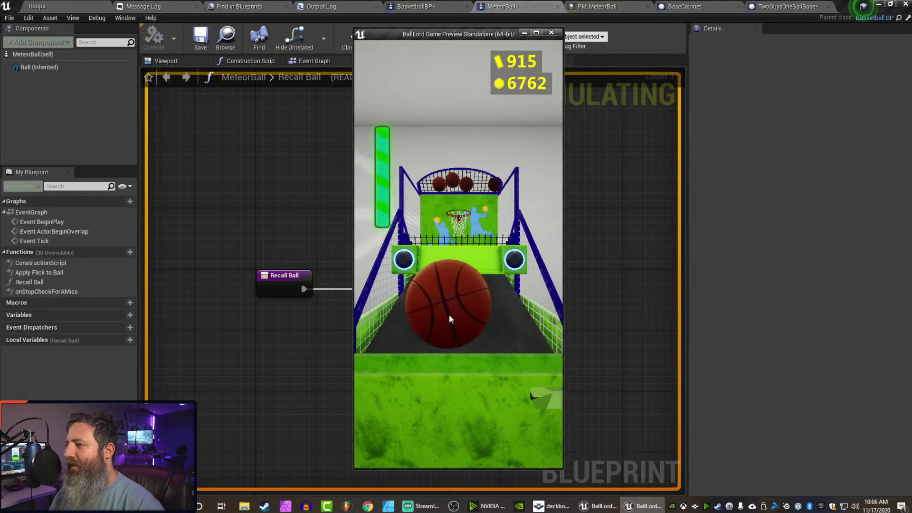
left_click_drag(452, 399, 457, 114)
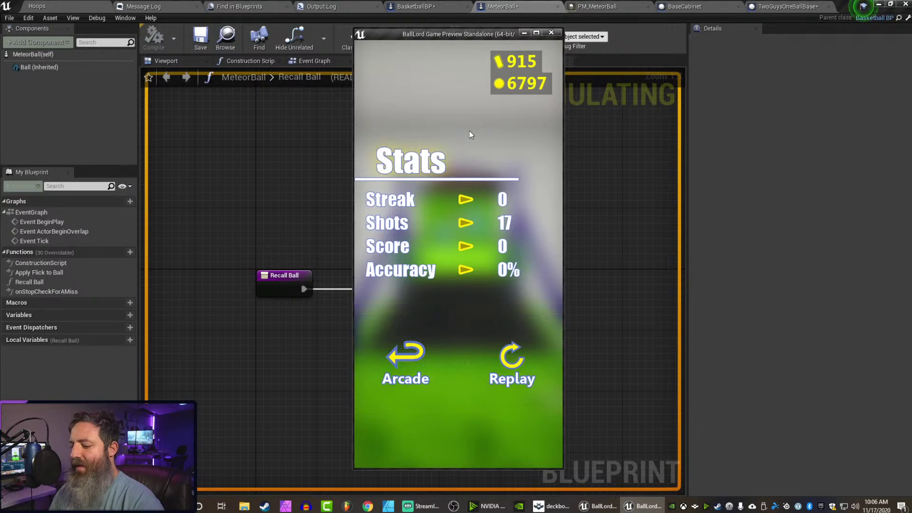
key("Escape")
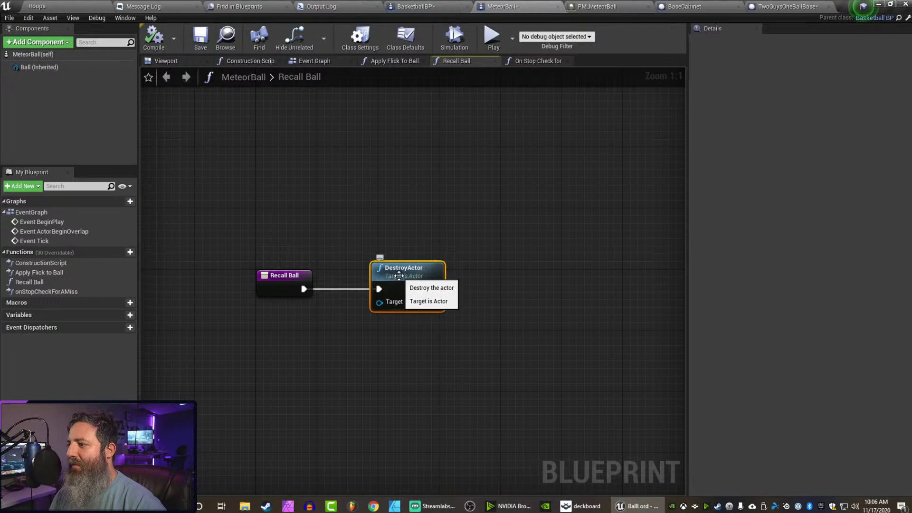
Return to the Hoops level and browse the project content to the ParticleEffects folder under Geometry/Basketball.
left_click(55, 5)
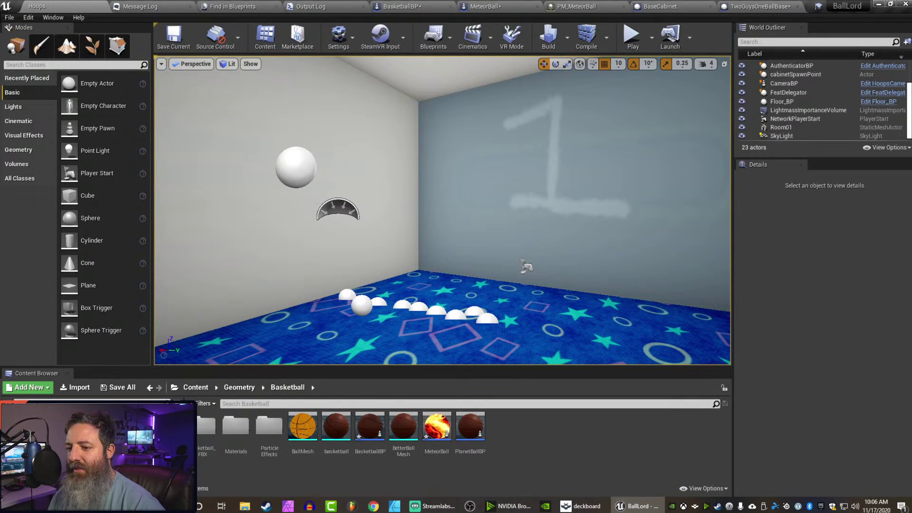
left_click(43, 446)
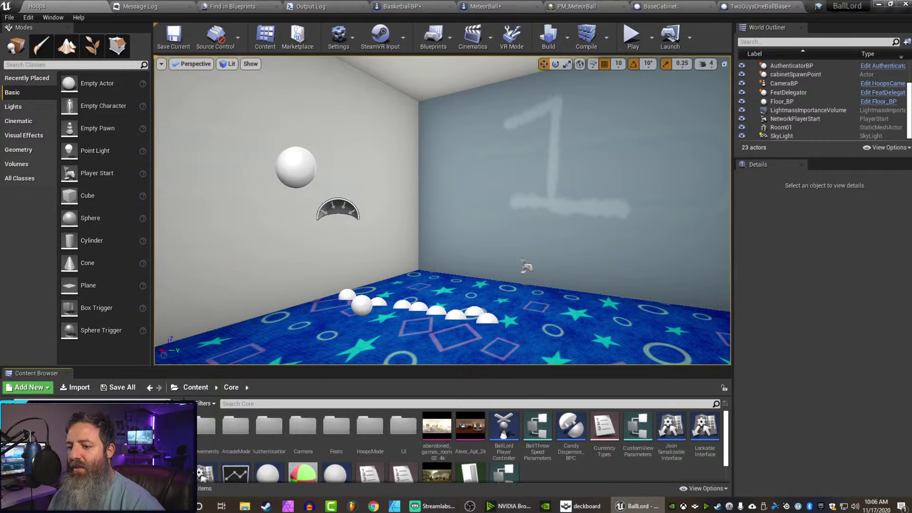
left_click(43, 458)
left_click(52, 470)
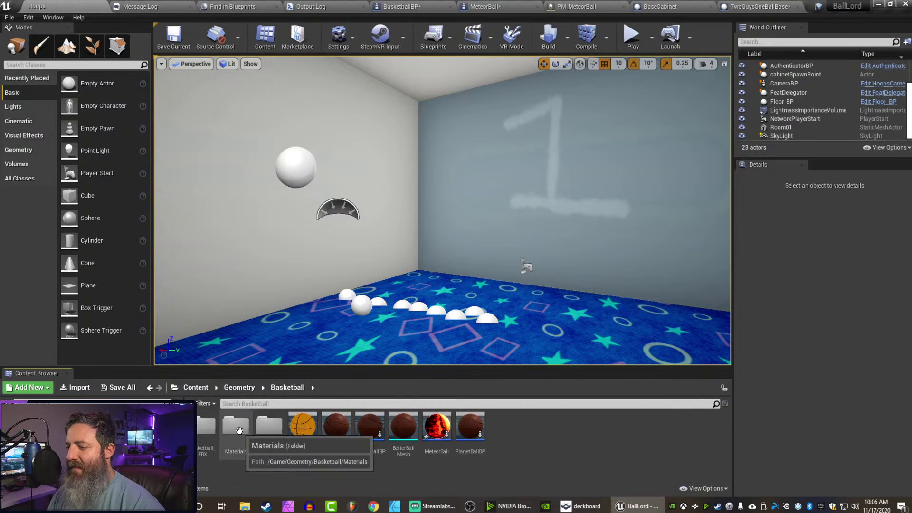
double_click(280, 430)
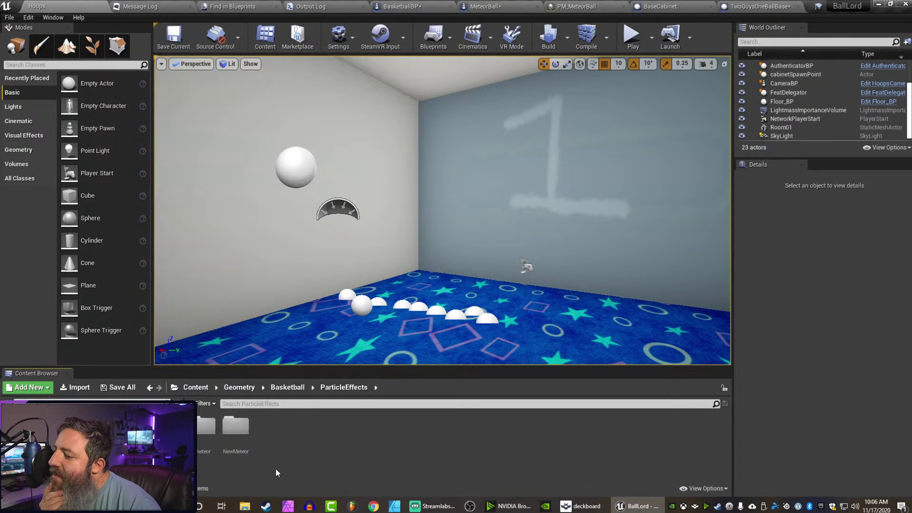
right_click(288, 440)
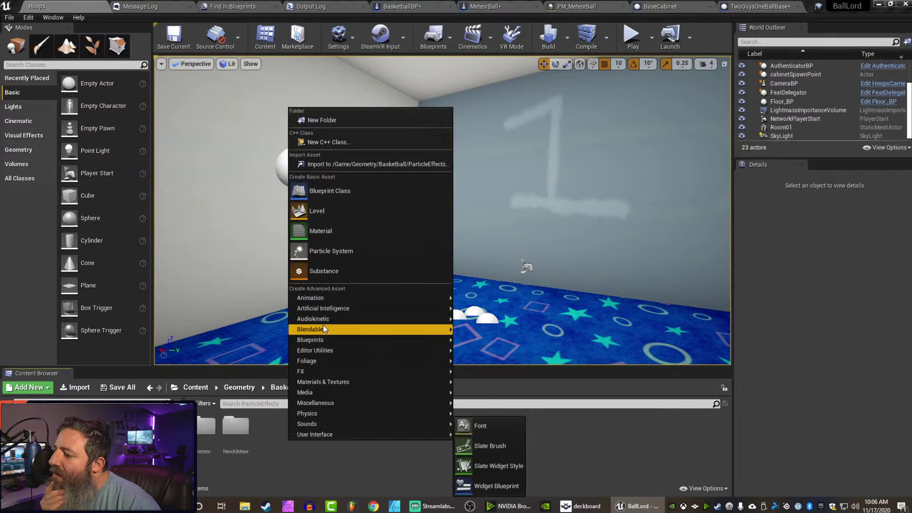
mouse_move(322, 381)
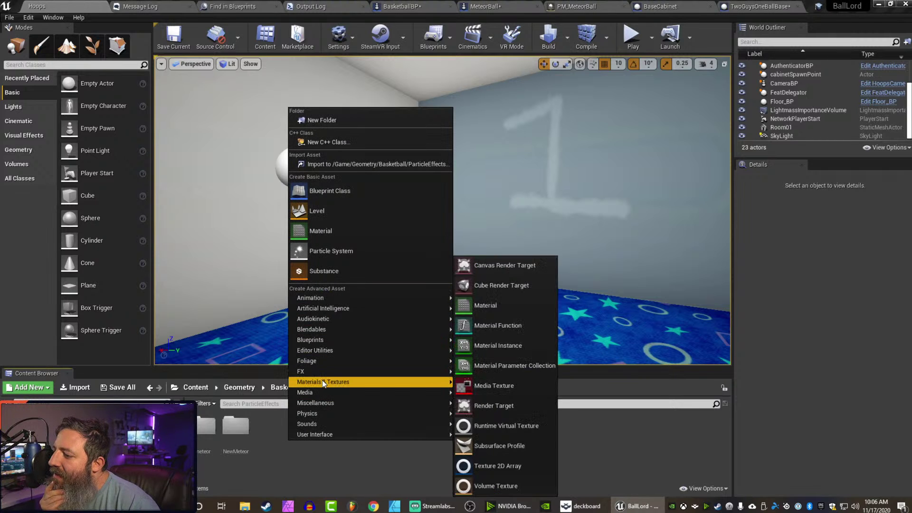
mouse_move(333, 435)
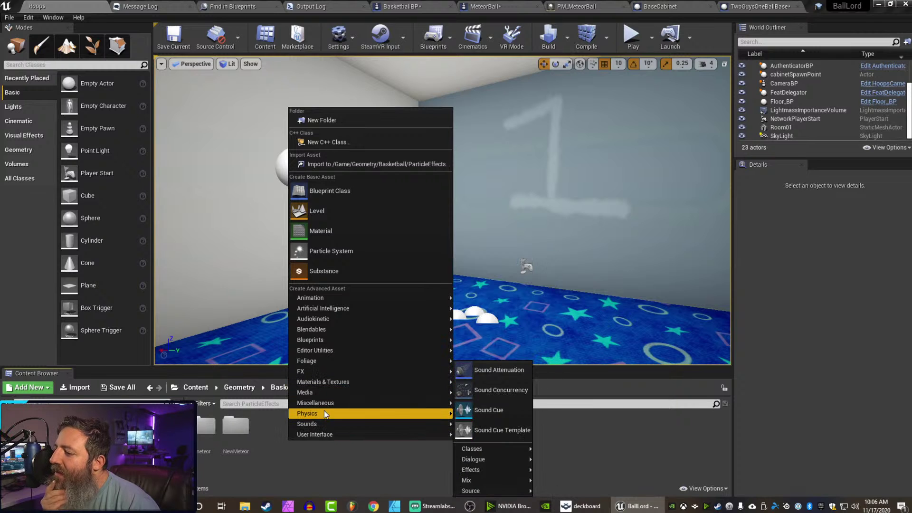
mouse_move(316, 402)
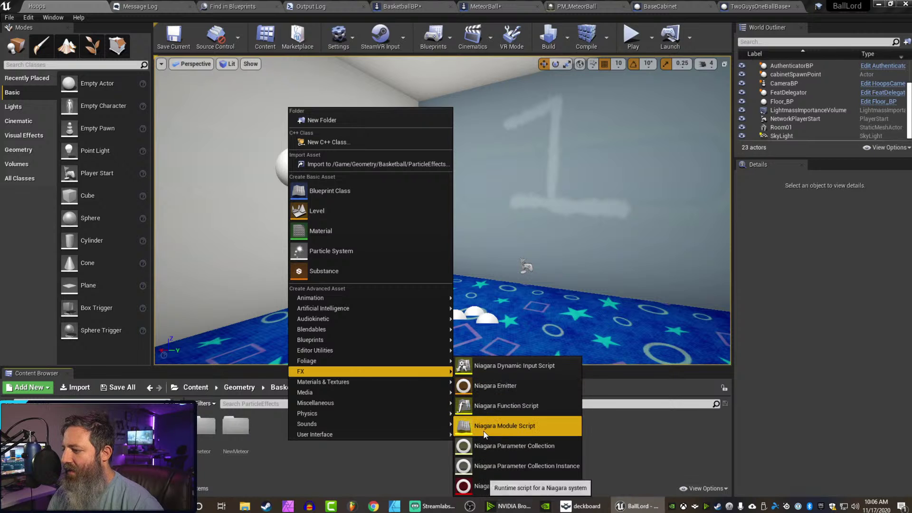
left_click(390, 473)
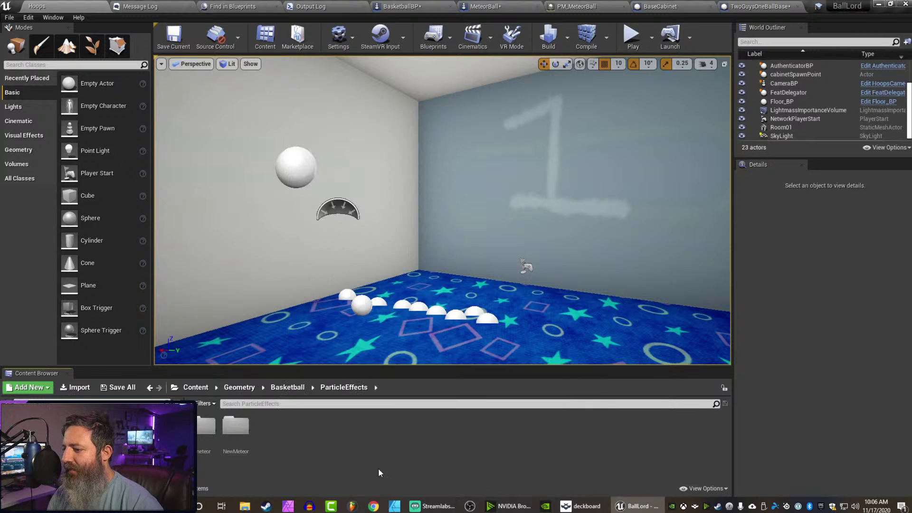
Create a new folder named RecallBall inside the ParticleEffects folder.
right_click(275, 426)
left_click(308, 107)
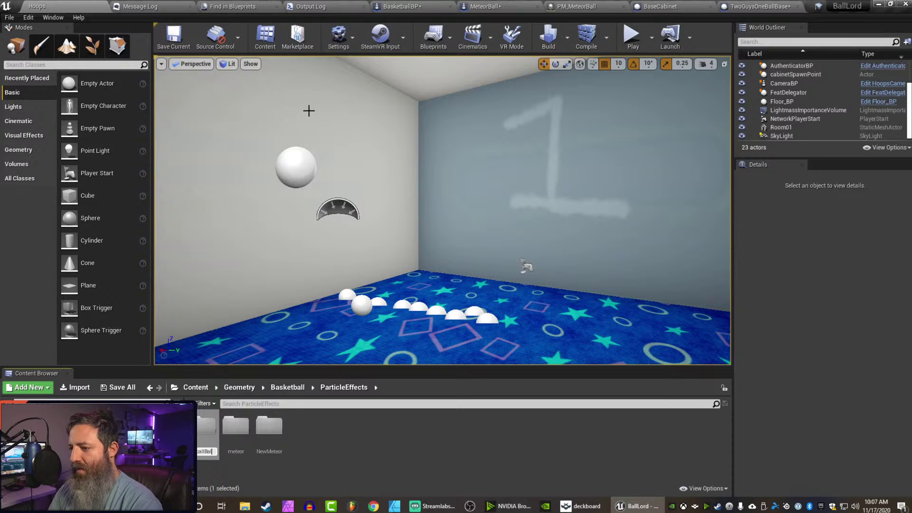
key("Return")
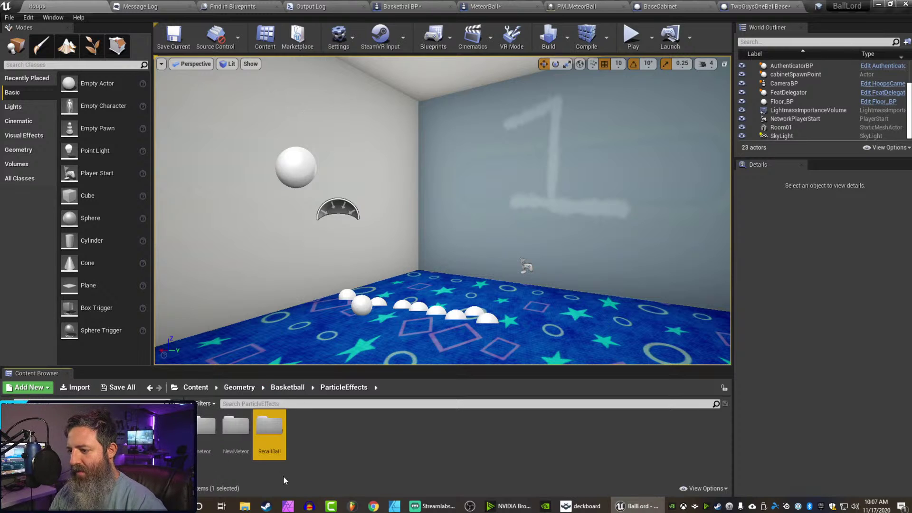
Rename the RecallBall folder to RecallDissolve.
key("F2")
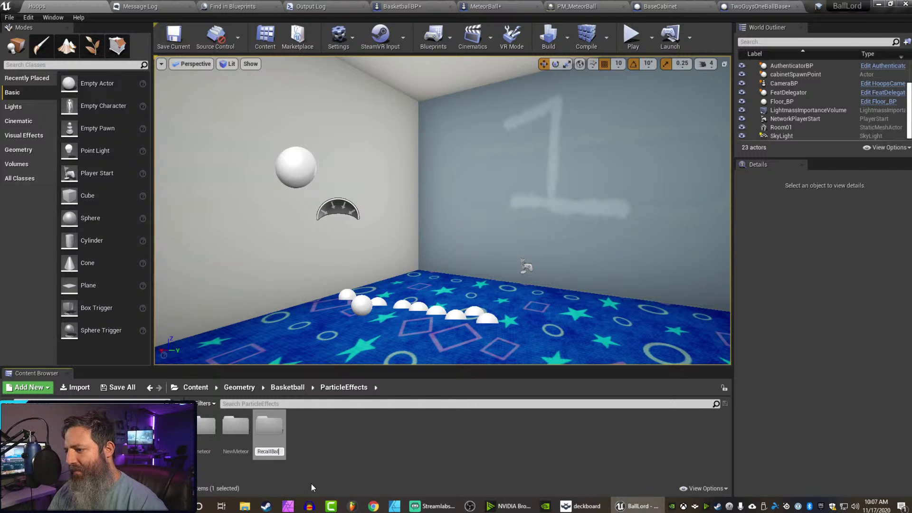
key("BackSpace")
type("B")
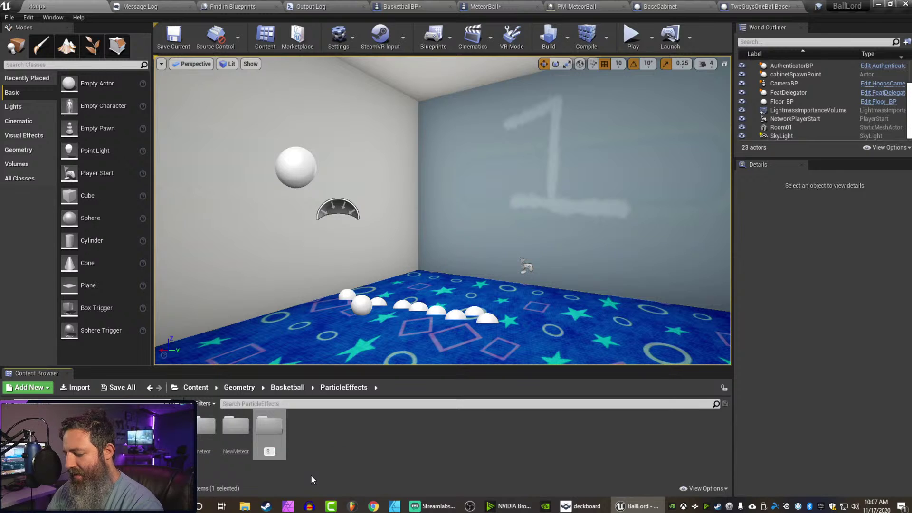
key("BackSpace")
type("R")
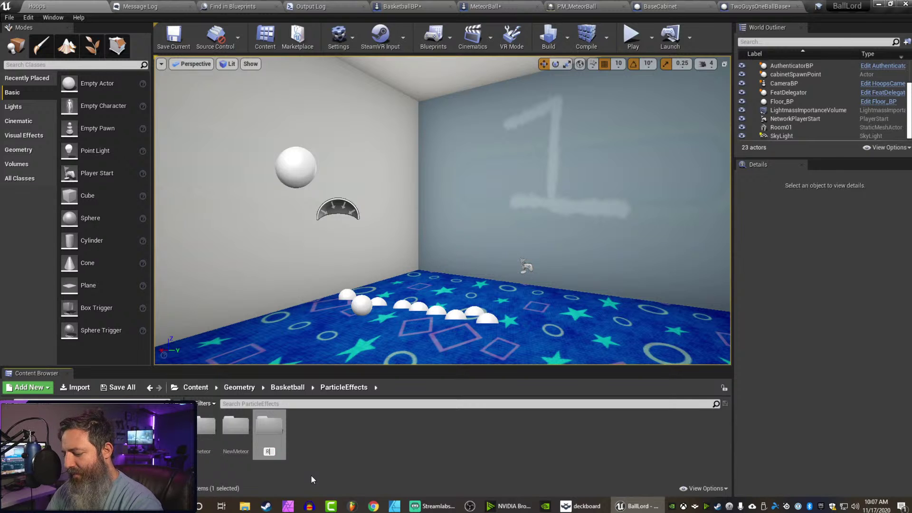
type("ecall")
type("Dissolv")
type("e")
key("Return")
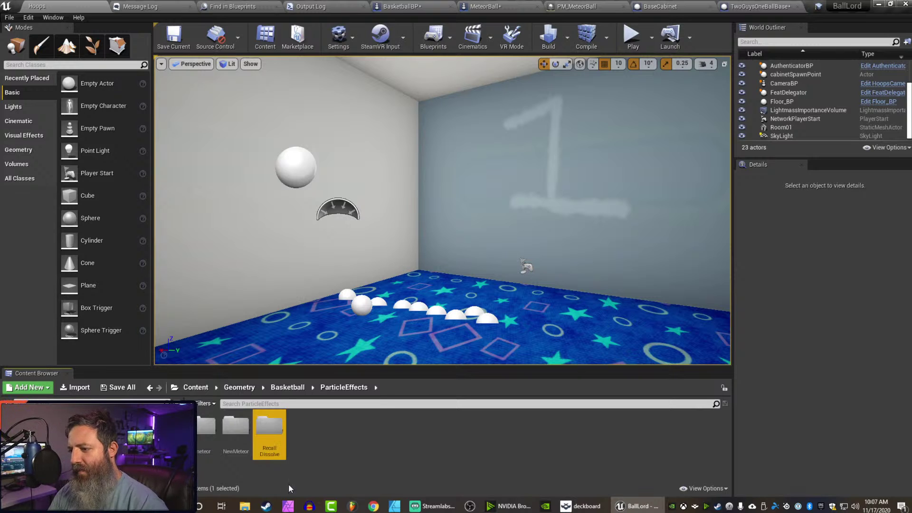
Create an empty Niagara system with no emitters named RecallDissolve_NS inside the RecallDissolve folder.
double_click(268, 436)
right_click(273, 444)
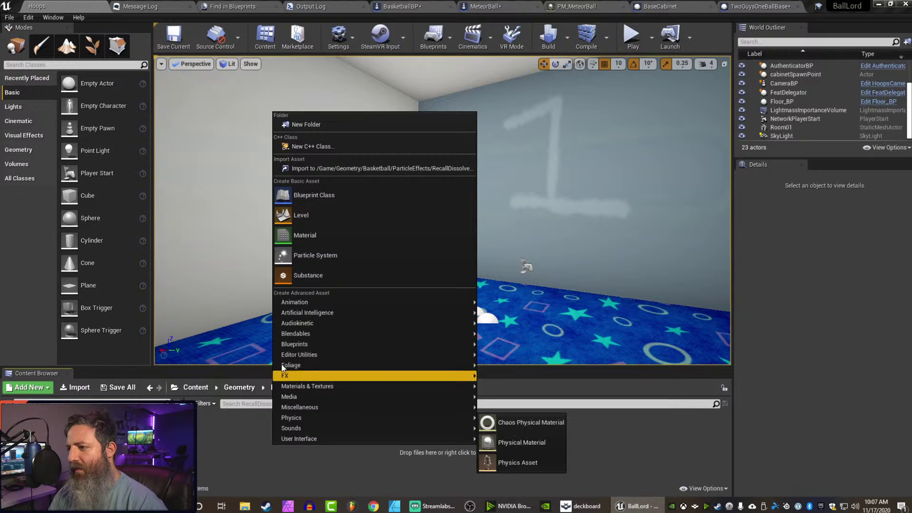
mouse_move(287, 376)
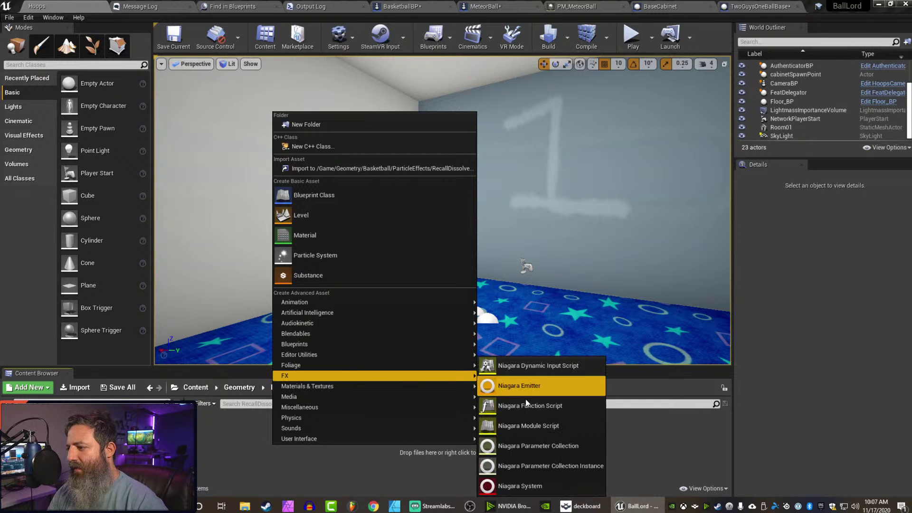
left_click(523, 483)
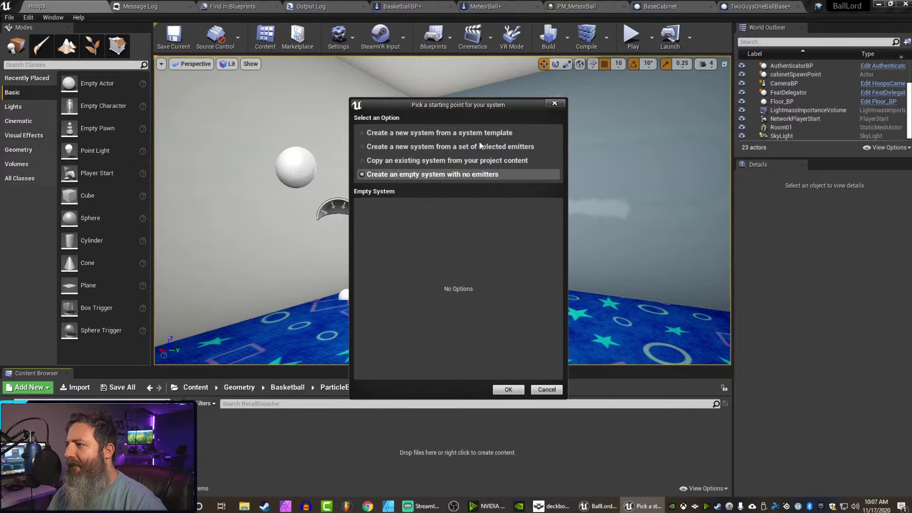
left_click(507, 389)
type("RecallDissolve_NS")
key("Return")
left_click(266, 430)
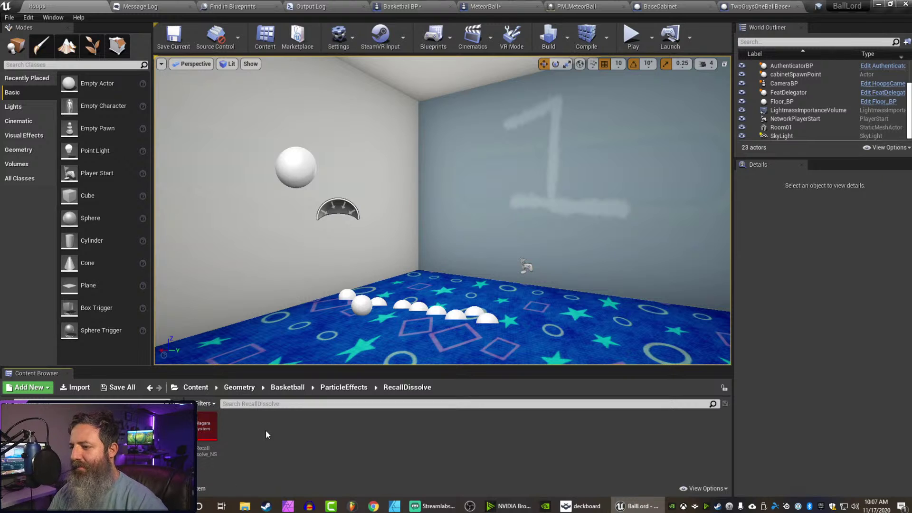
Create a Niagara emitter from the Fountain template in the RecallDissolve folder and name it Dissolve_EM.
right_click(237, 427)
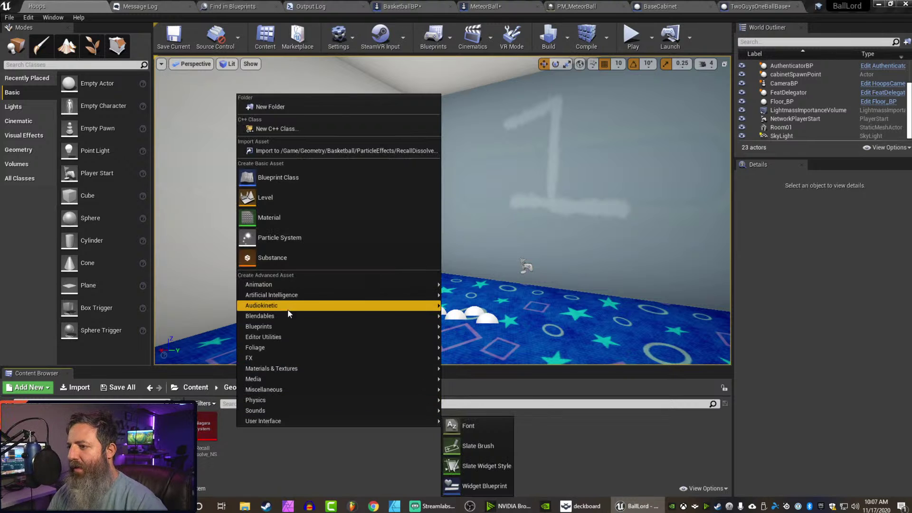
mouse_move(270, 368)
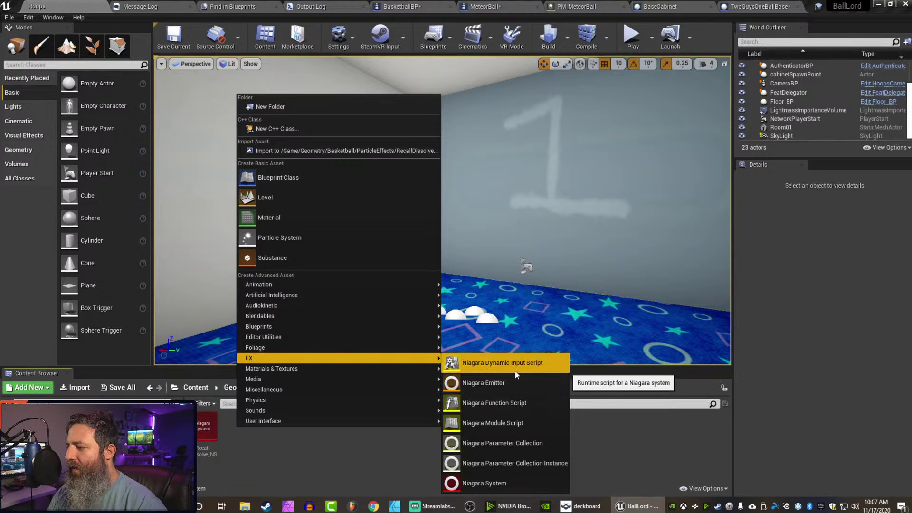
left_click(510, 382)
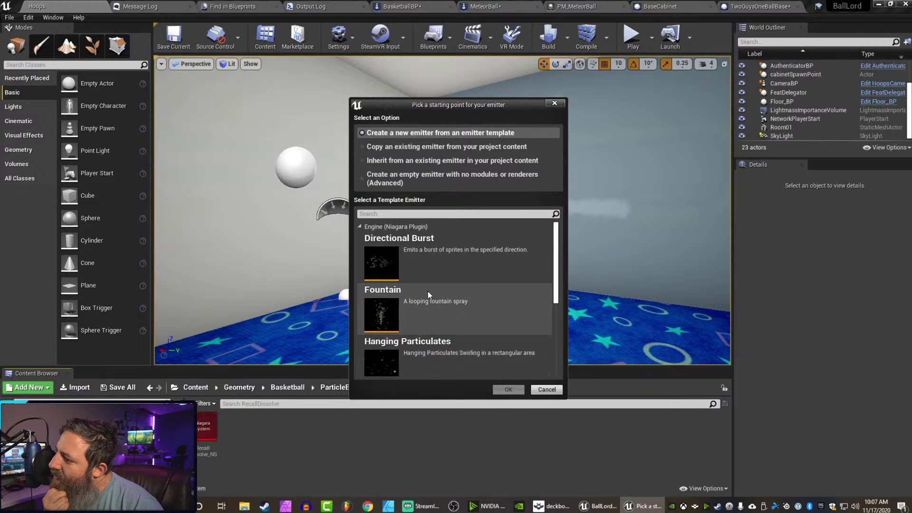
scroll(424, 291, "down", 5)
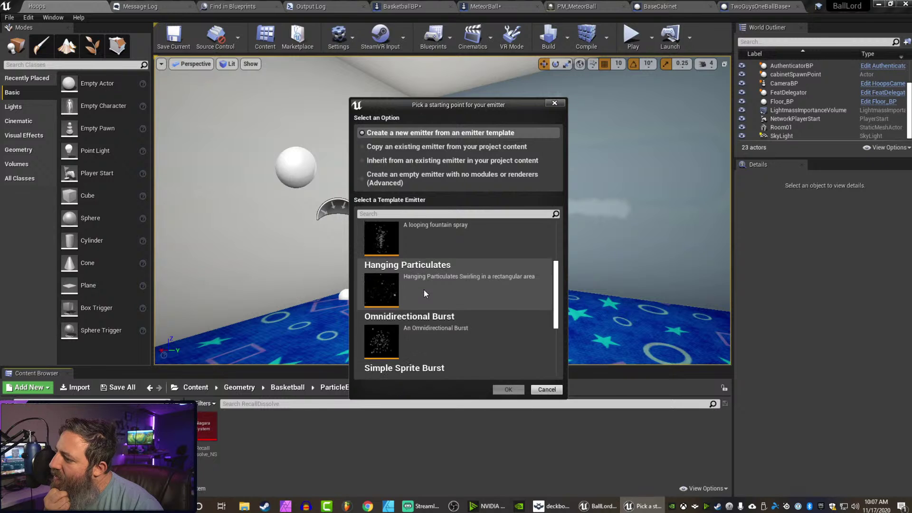
scroll(423, 290, "down", 2)
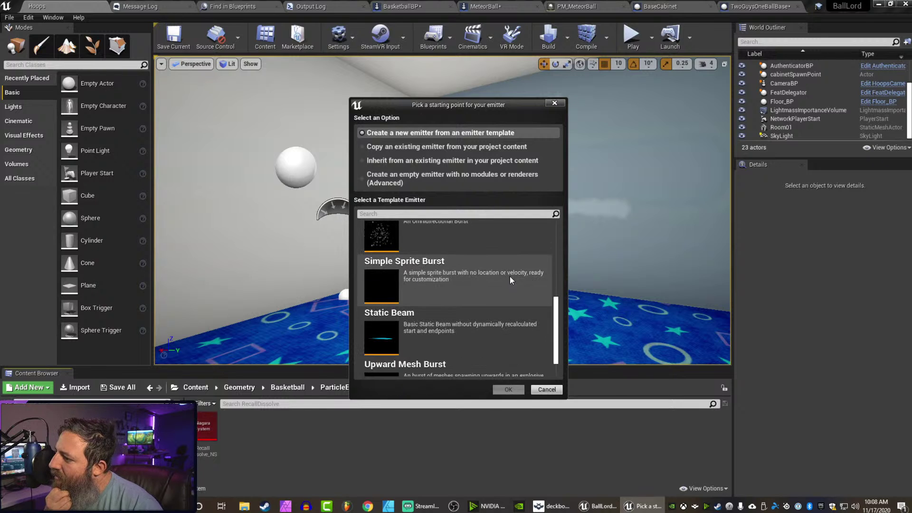
scroll(418, 278, "down", 1)
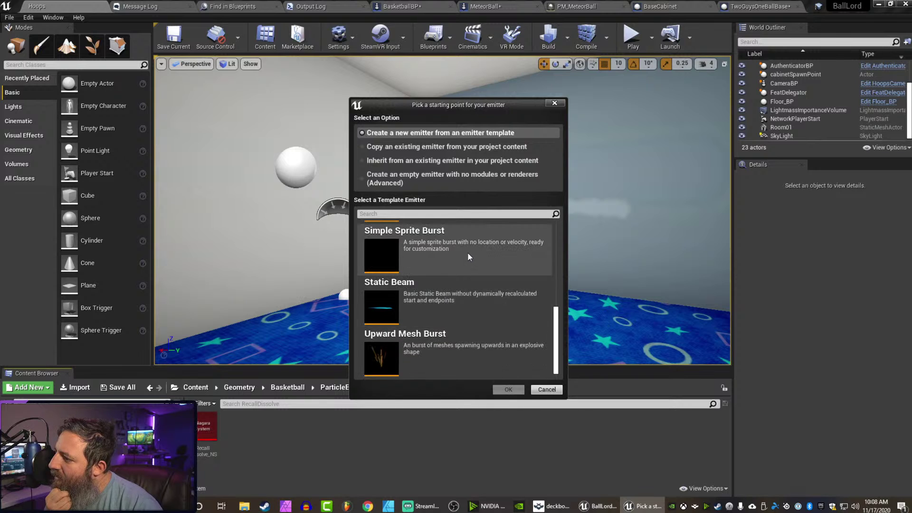
scroll(461, 242, "down", 1)
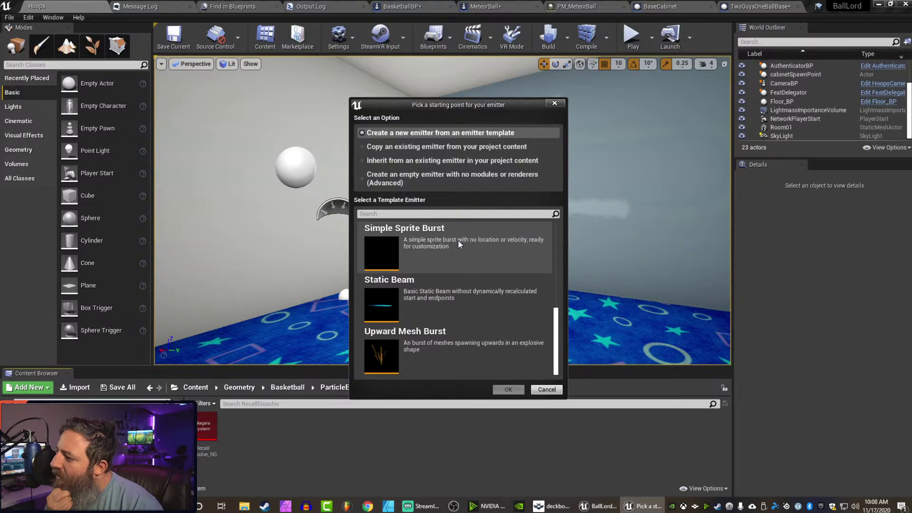
scroll(412, 308, "up", 3)
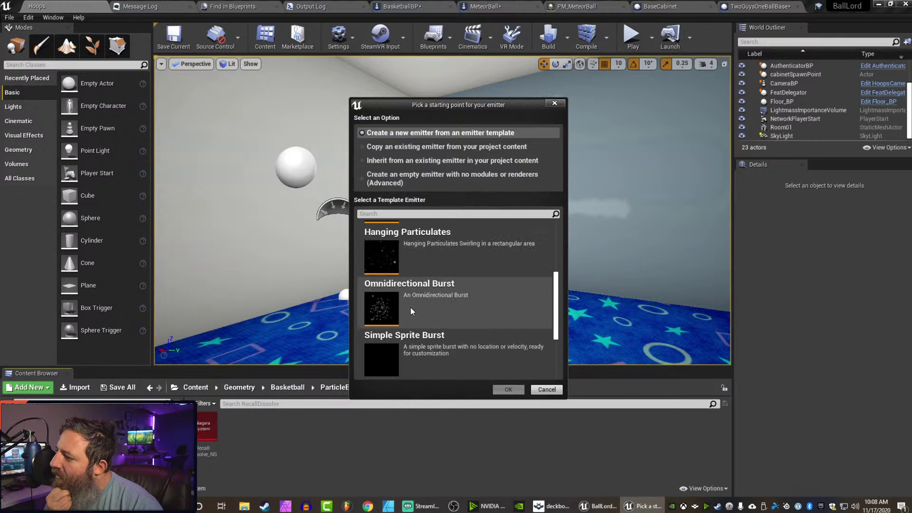
scroll(363, 327, "up", 1)
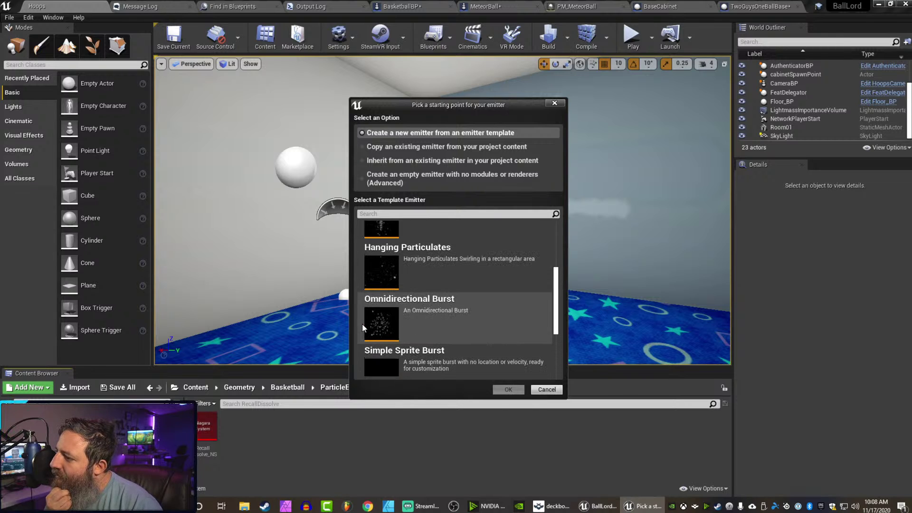
scroll(362, 323, "up", 5)
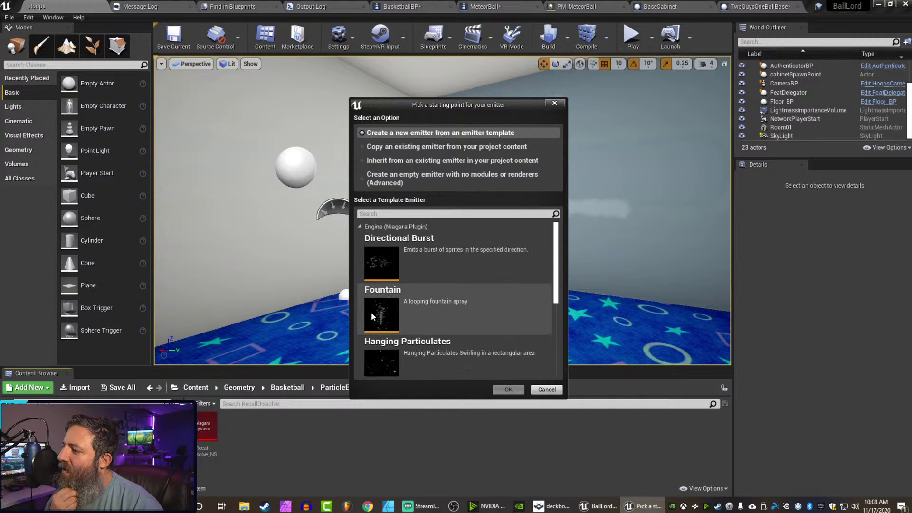
left_click(382, 311)
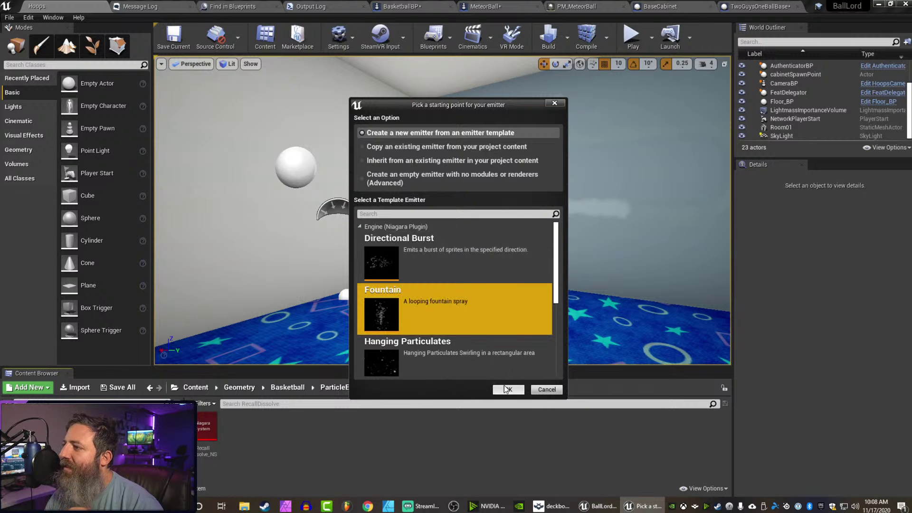
left_click(508, 390)
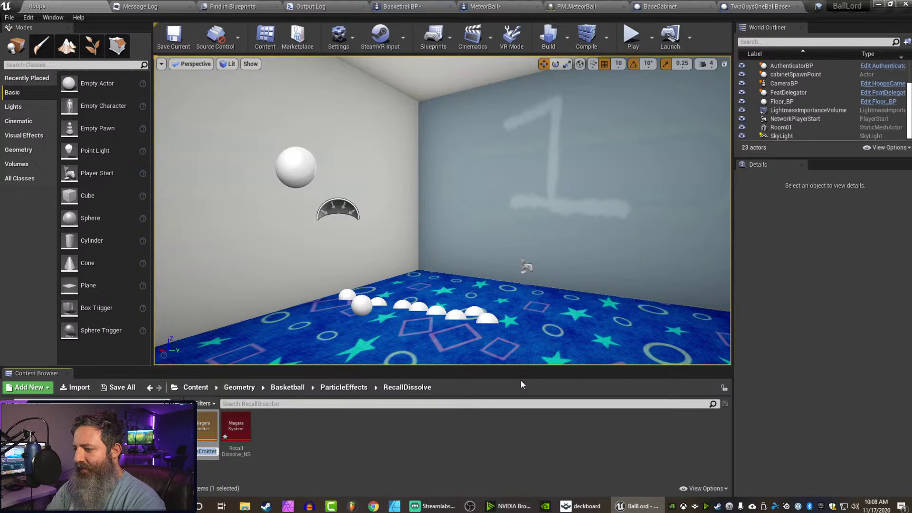
key("Return")
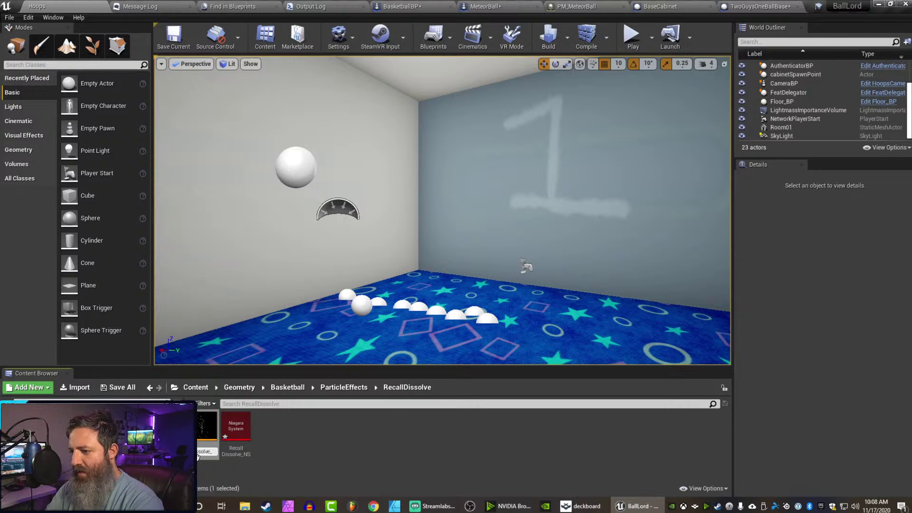
key("Return")
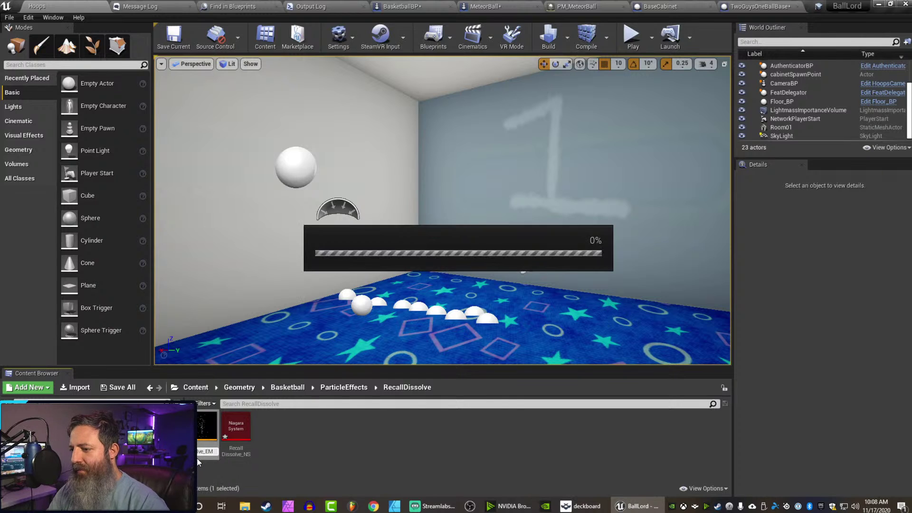
Open the Dissolve_EM emitter and replace its Sprite Renderer with a Mesh Renderer.
double_click(202, 429)
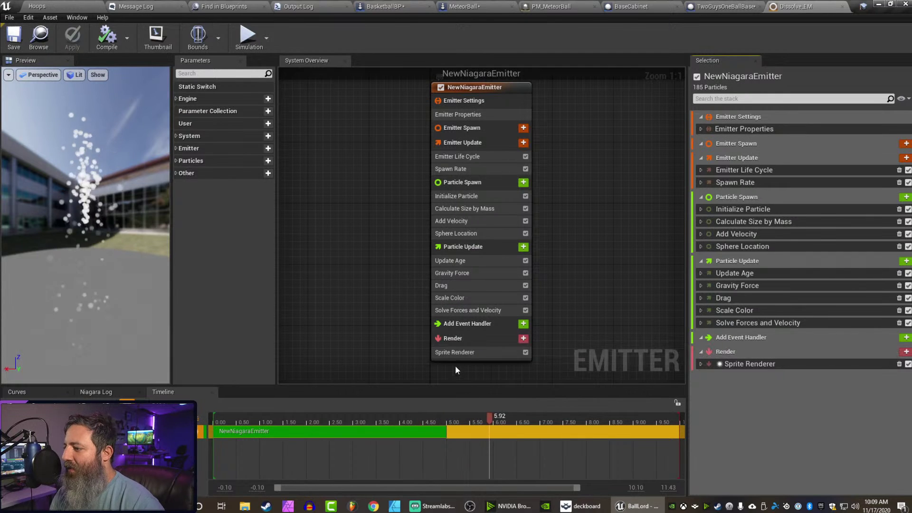
left_click(455, 353)
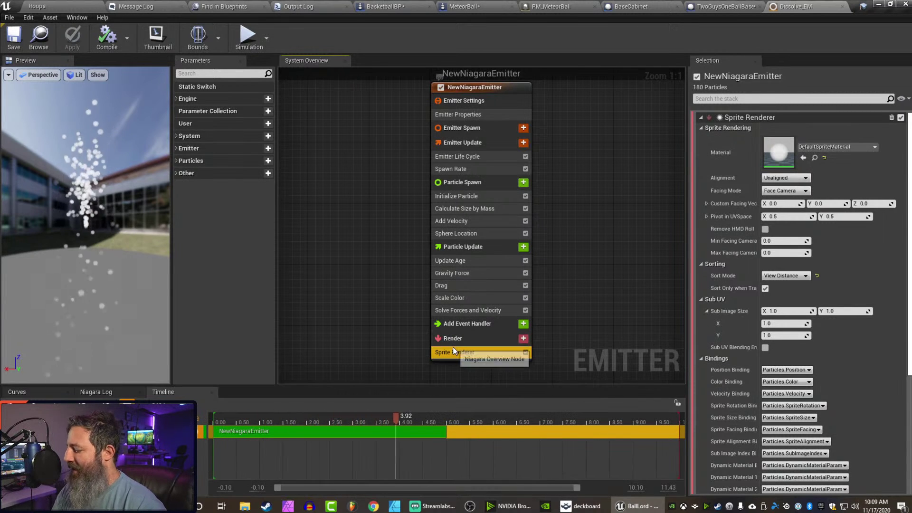
key("Delete")
left_click(494, 338)
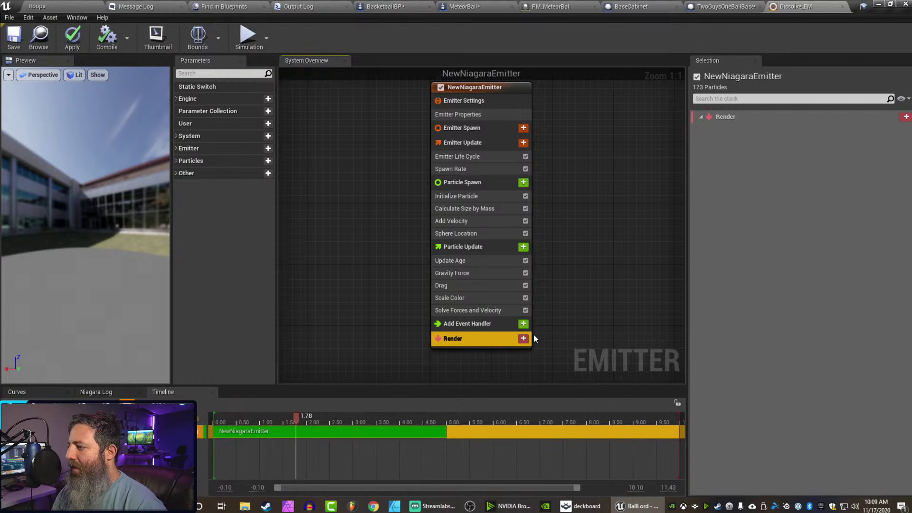
left_click(523, 338)
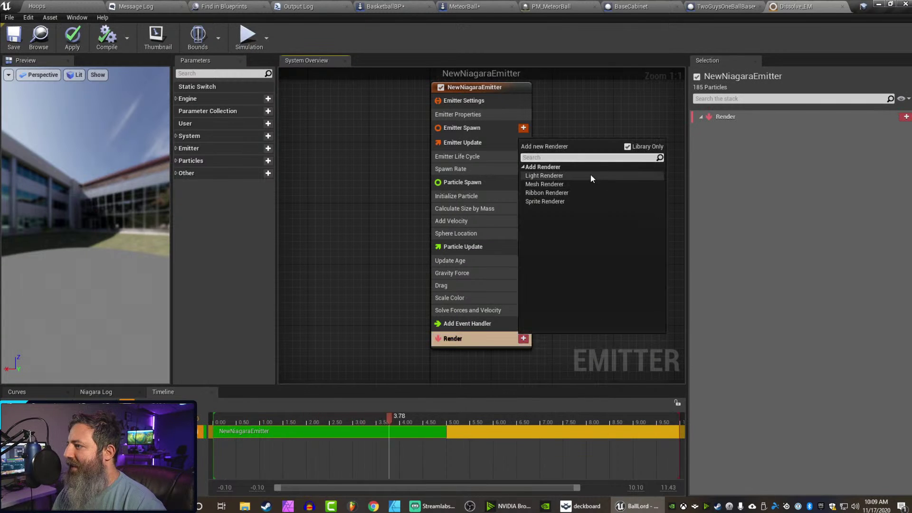
left_click(565, 184)
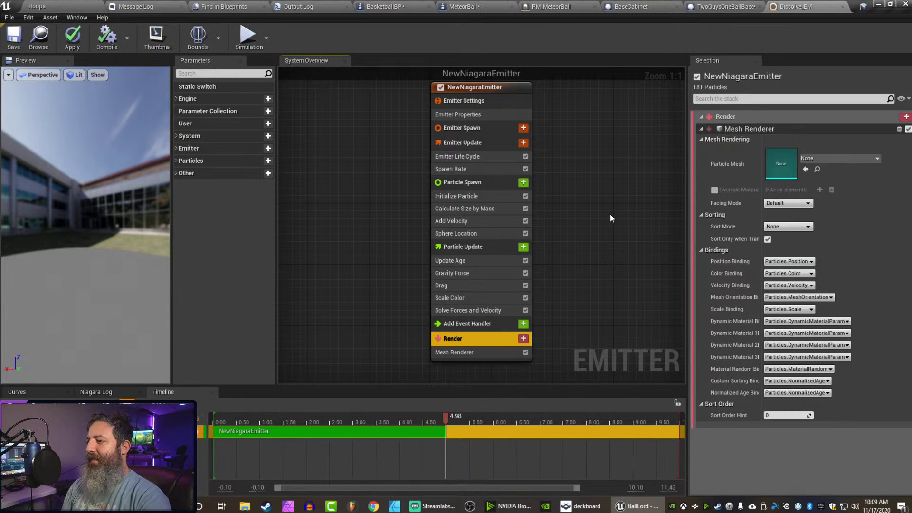
Set the Mesh Renderer's particle mesh to the basketball static mesh.
left_click(809, 159)
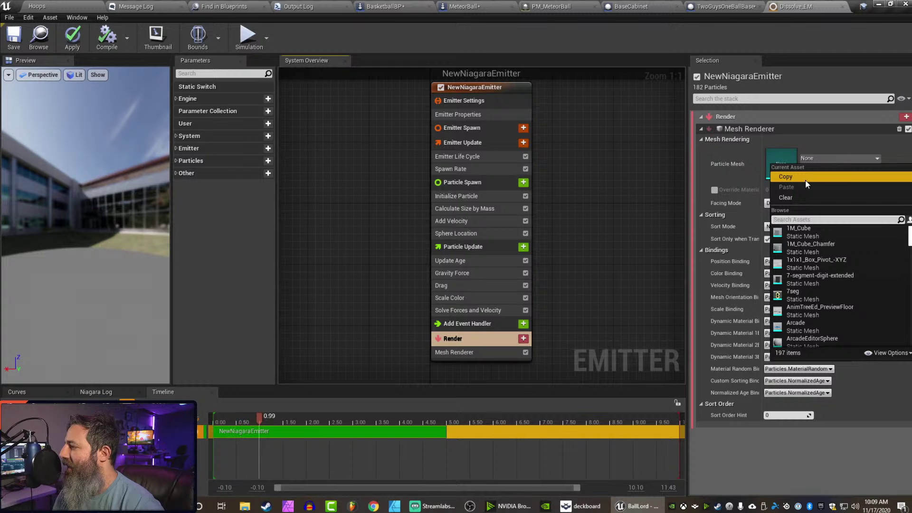
type("basket")
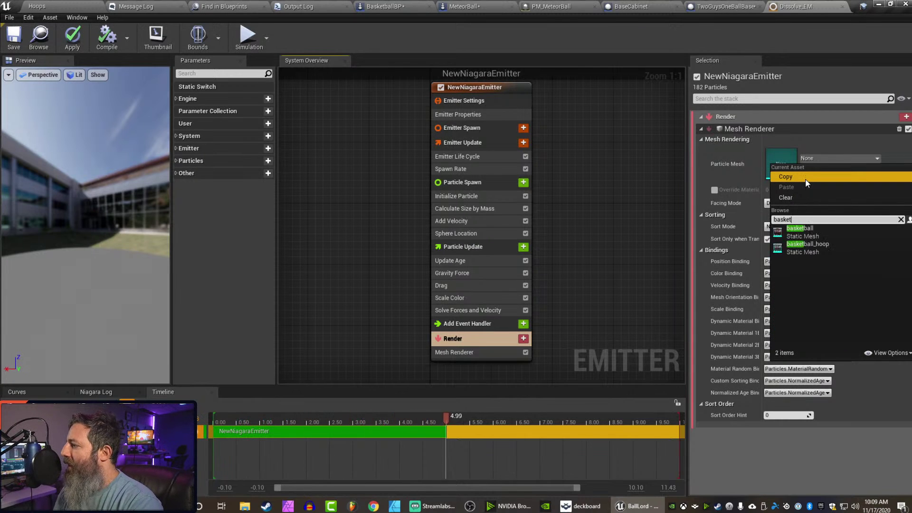
key("Down")
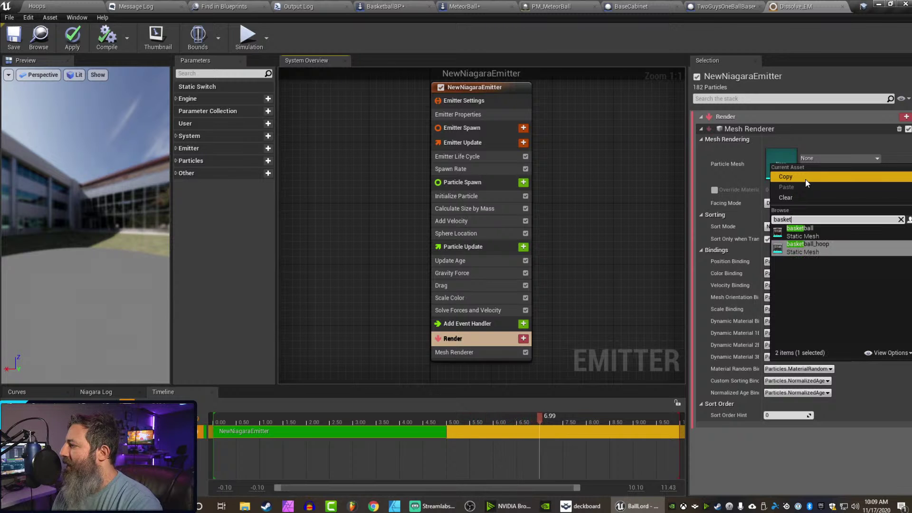
key("Return")
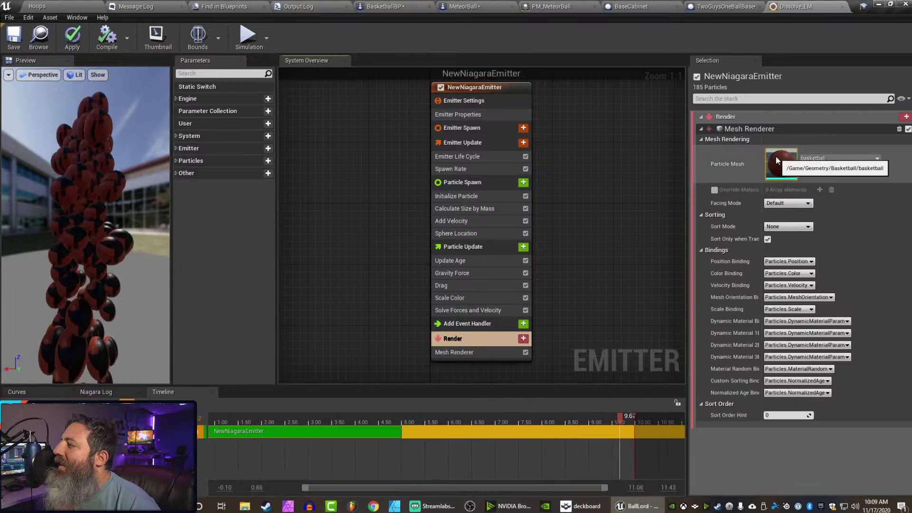
Search the static meshes for a meteor mesh and try to assign BallMesh as the Mesh Renderer's particle mesh.
left_click(817, 160)
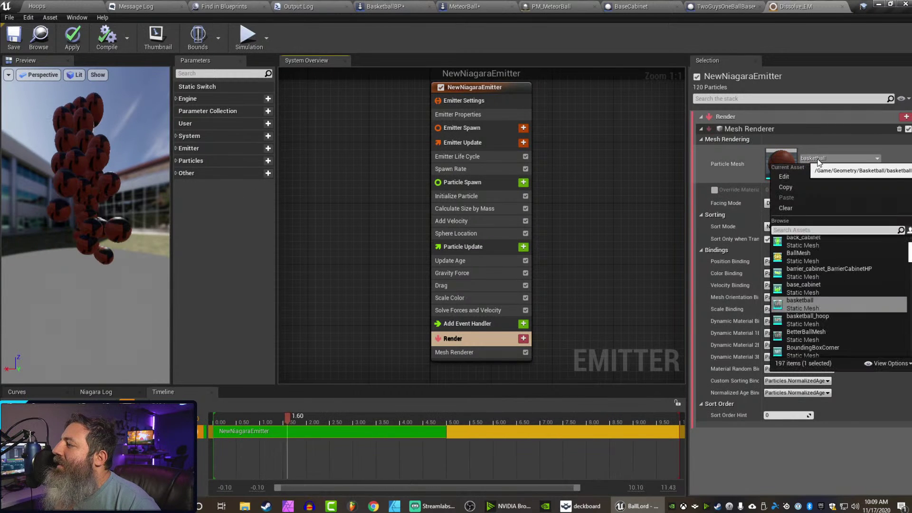
type("meteor")
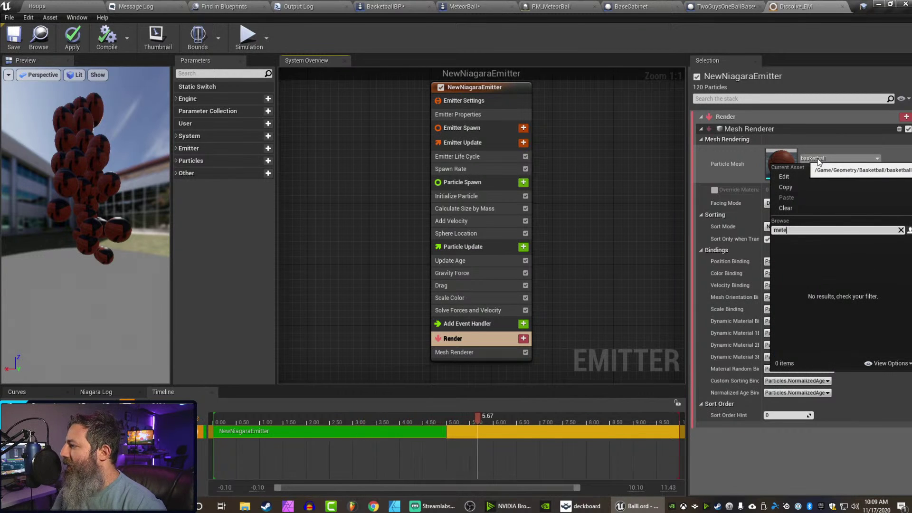
key("BackSpace")
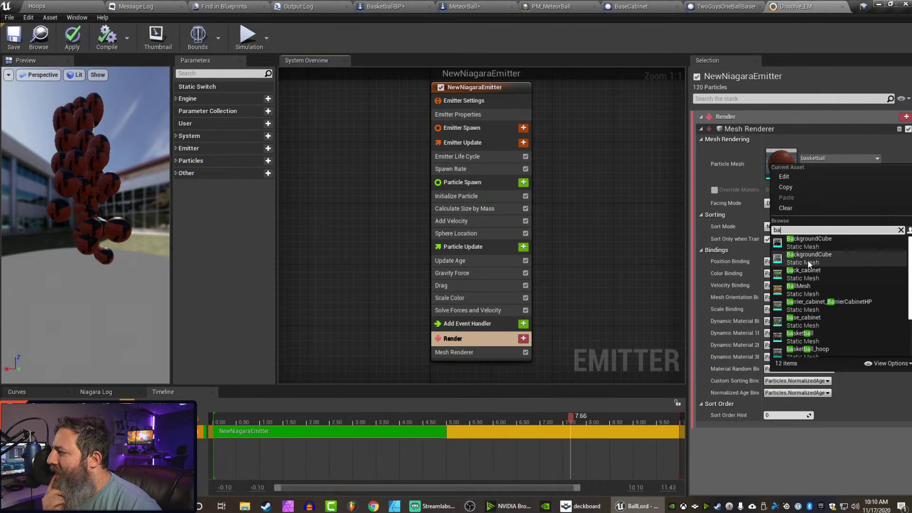
left_click(810, 291)
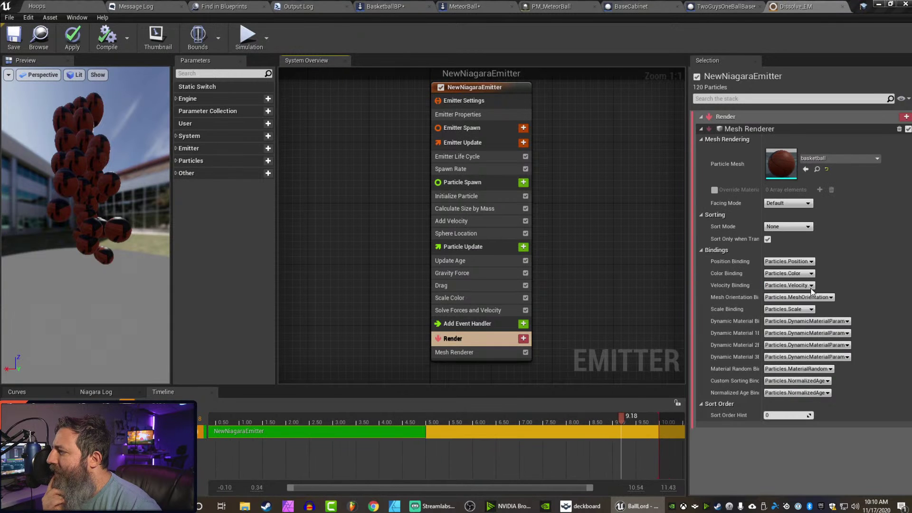
Enable the Mesh Renderer's material override, add one element, and assign Meteor_MAT as its explicit material.
left_click(714, 190)
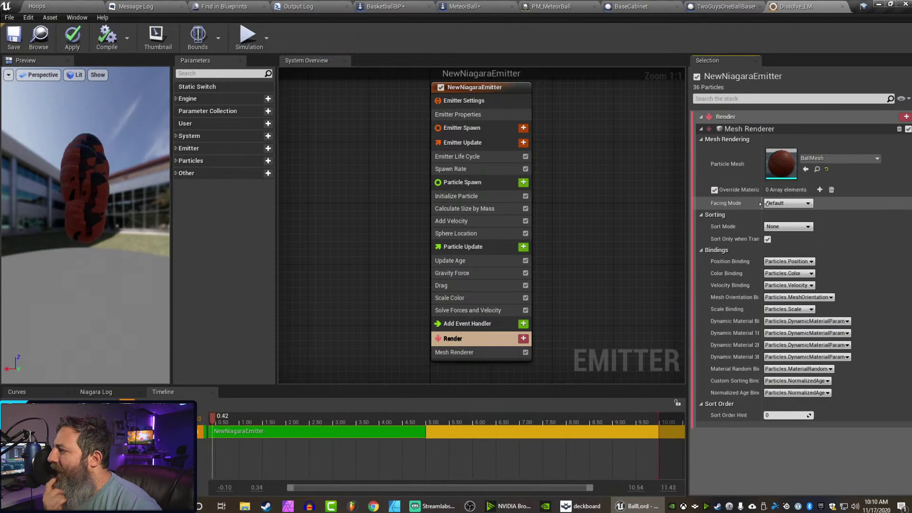
left_click(819, 190)
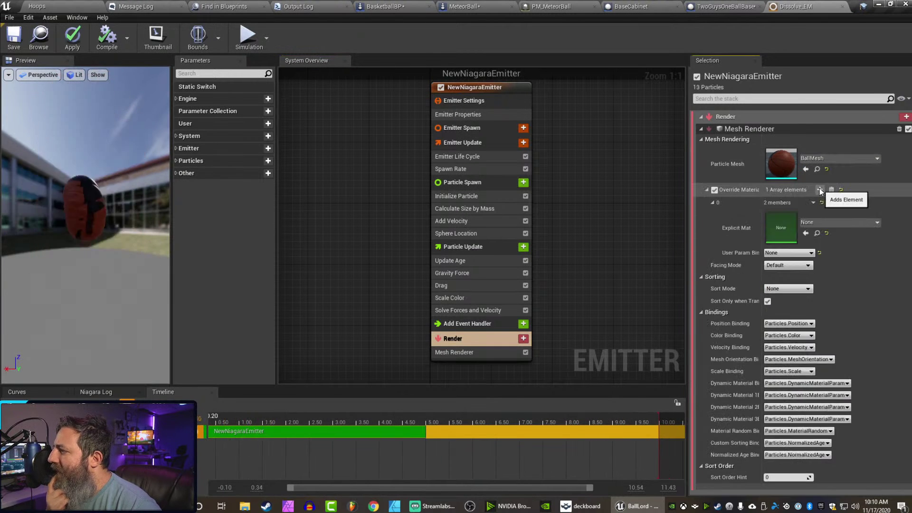
left_click(807, 220)
type("meteo")
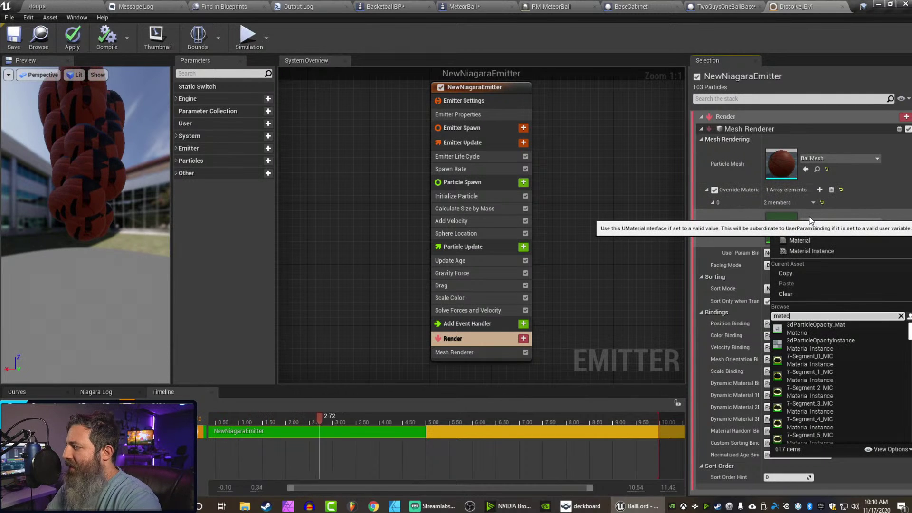
type("r")
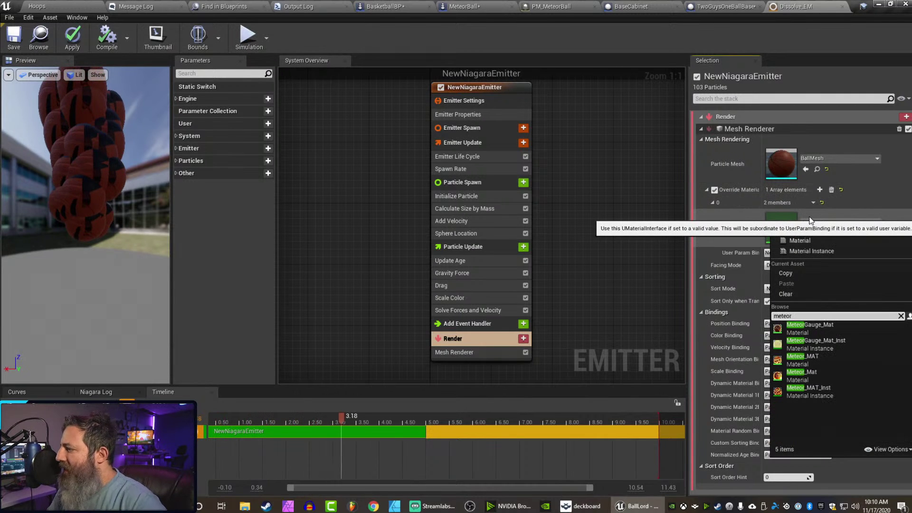
left_click(802, 358)
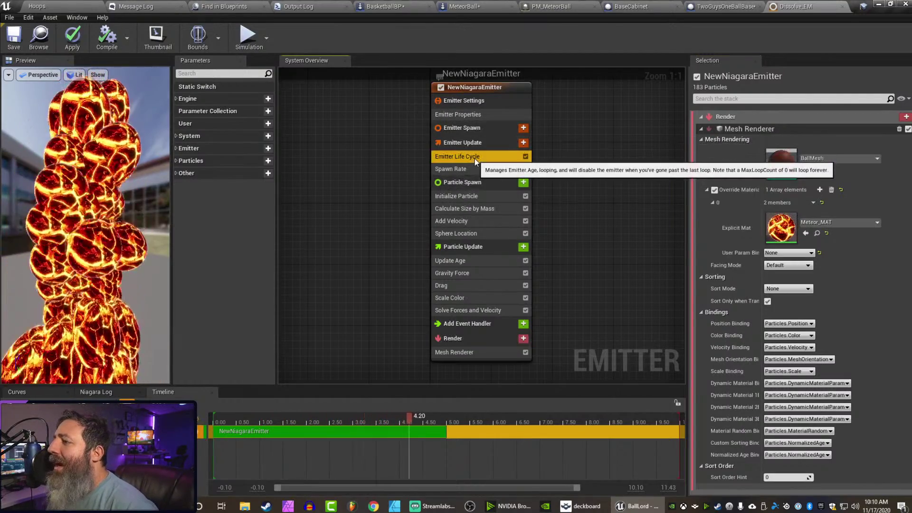
Set the emitter's Spawn Rate to 1.0.
left_click(476, 161)
left_click(480, 170)
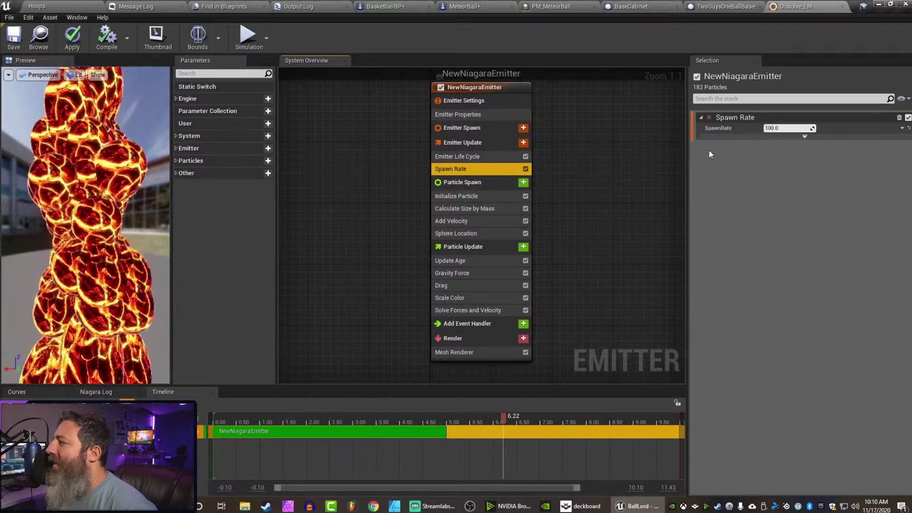
left_click(778, 128)
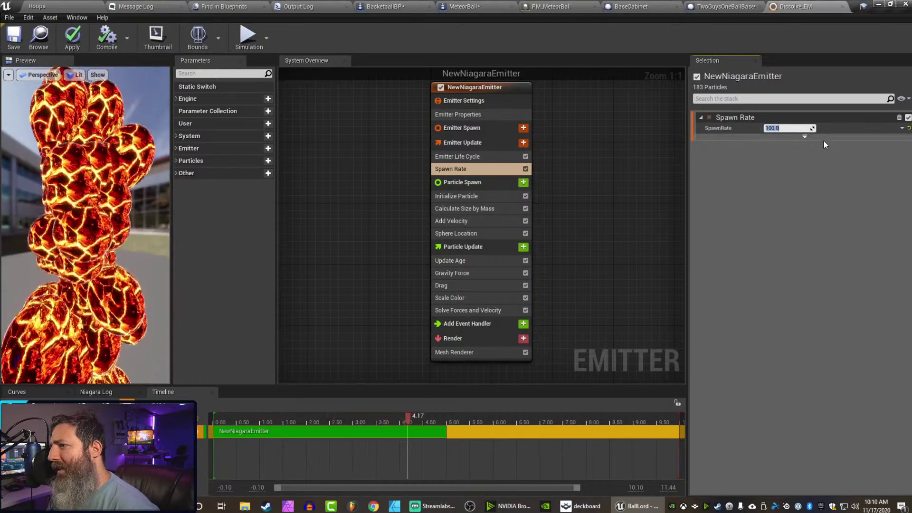
type("1")
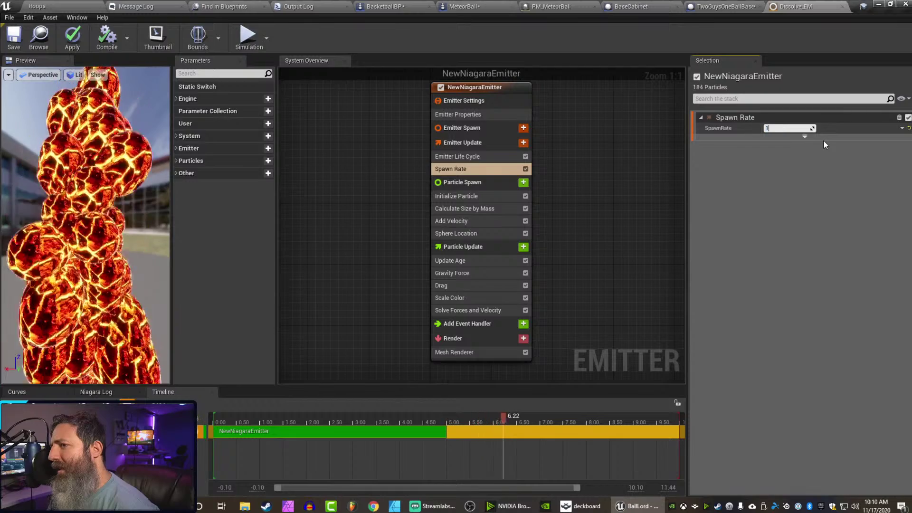
key("Return")
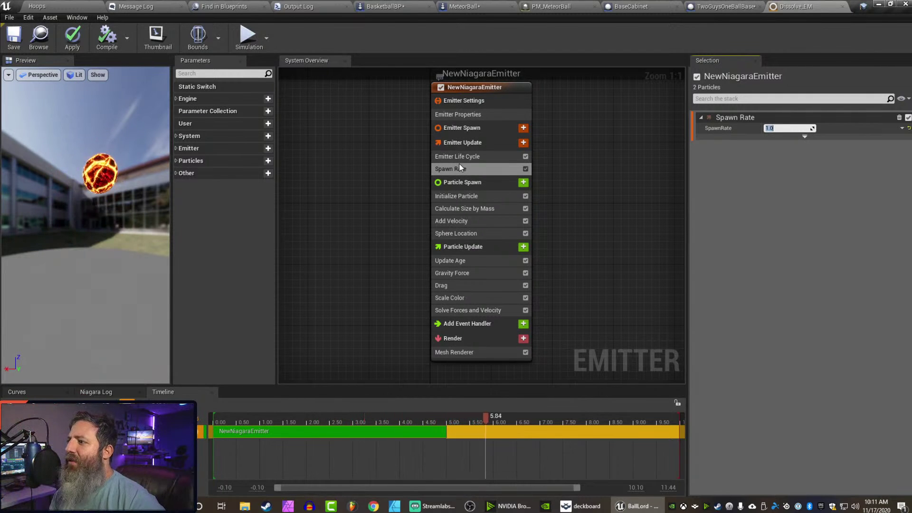
Delete the Add Velocity and Gravity Force modules from the emitter and save it.
left_click(463, 197)
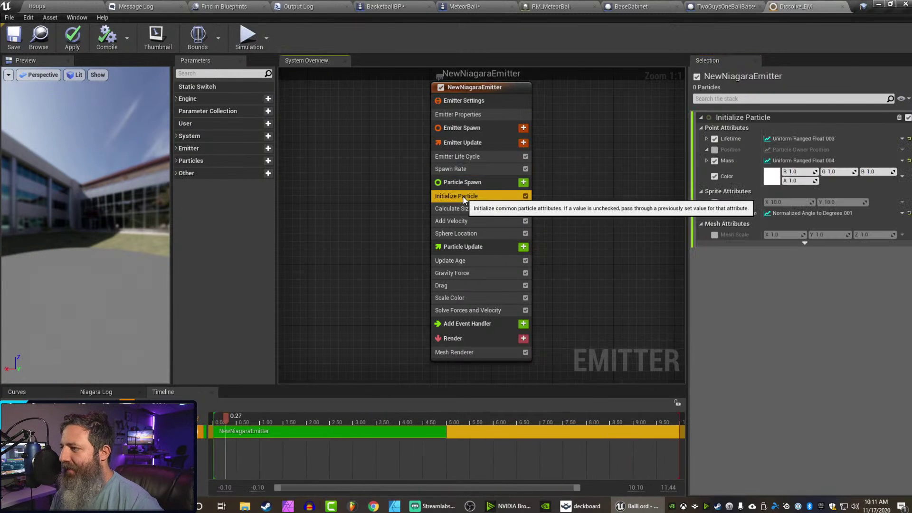
left_click(471, 221)
key("Delete")
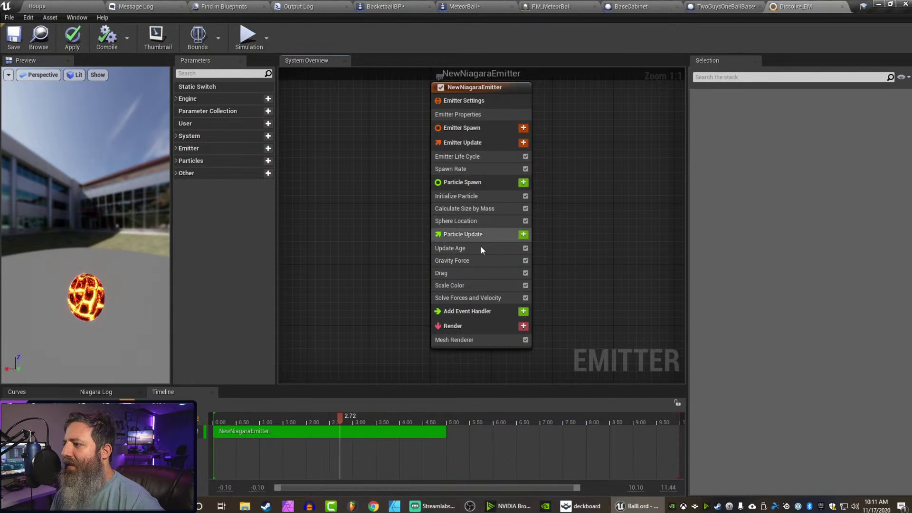
left_click(456, 260)
key("Delete")
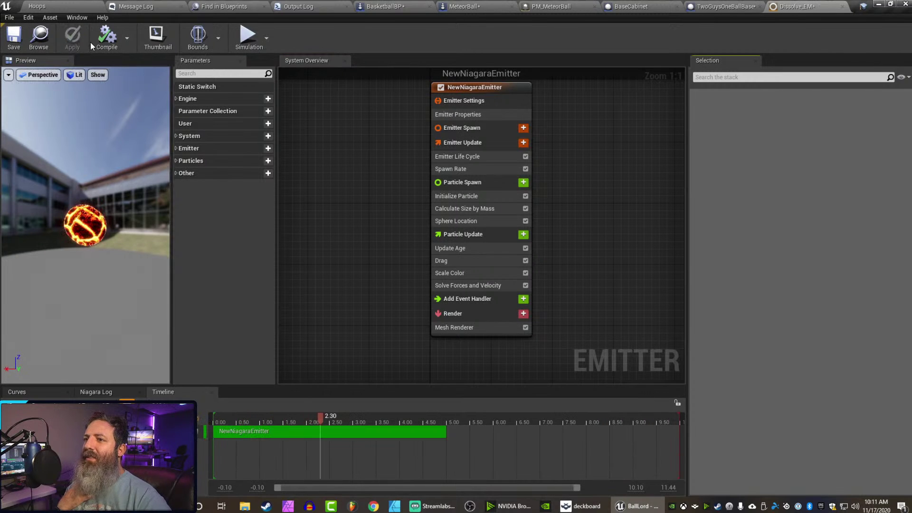
left_click(14, 37)
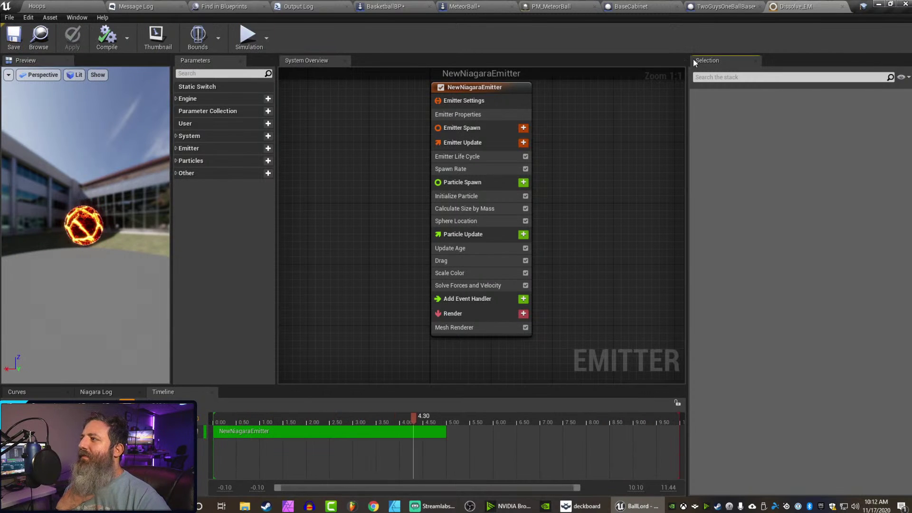
Set the Emitter Life Cycle's NextLoopDuration to 1.0 under Emitter Update.
left_click(460, 88)
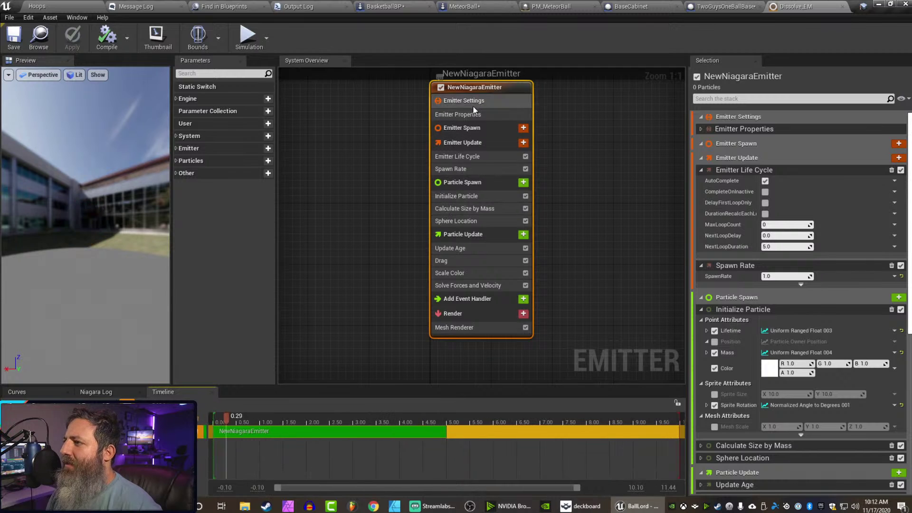
left_click(462, 127)
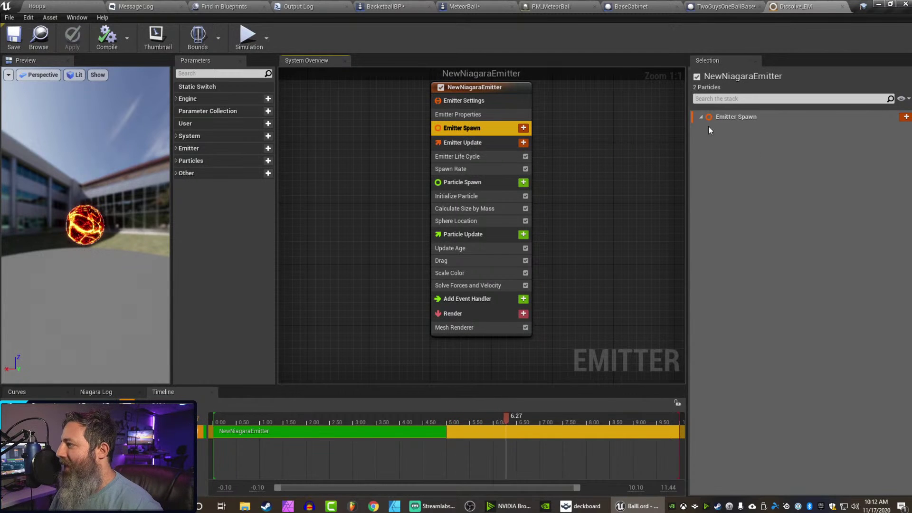
left_click(496, 143)
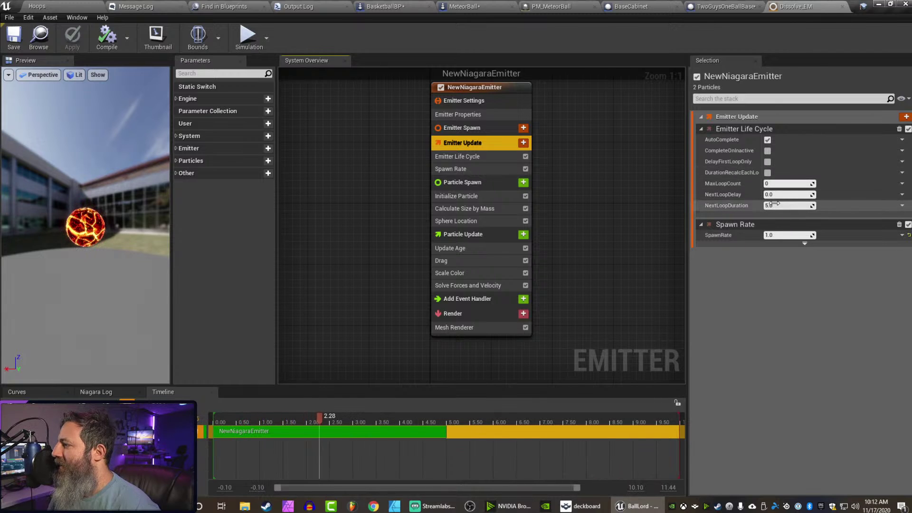
left_click(773, 205)
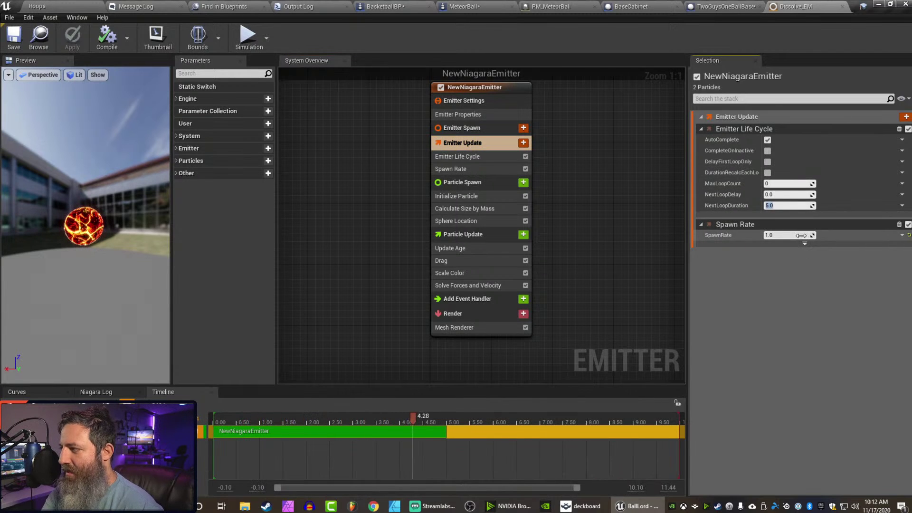
type("1")
key("Return")
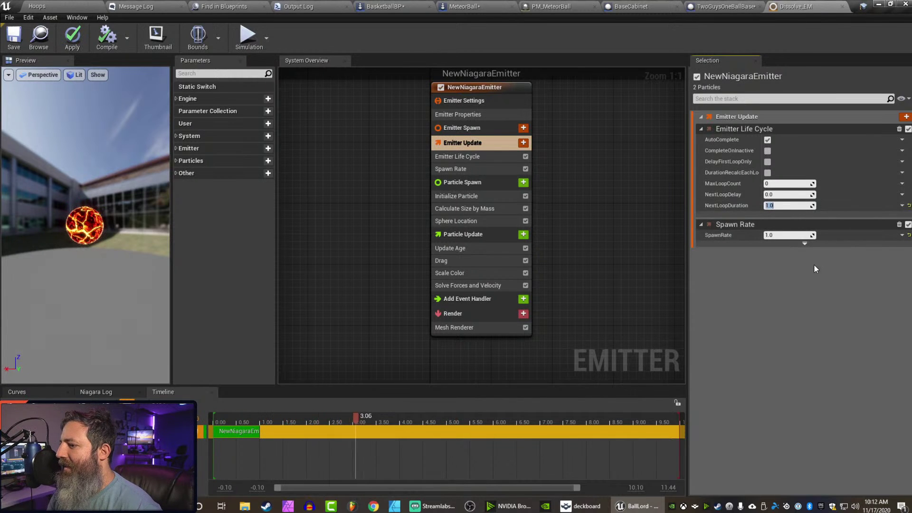
Review the life cycle, spawn rate and emitter properties, and shorten the timeline's playback range to end at about 1 second.
left_click(464, 157)
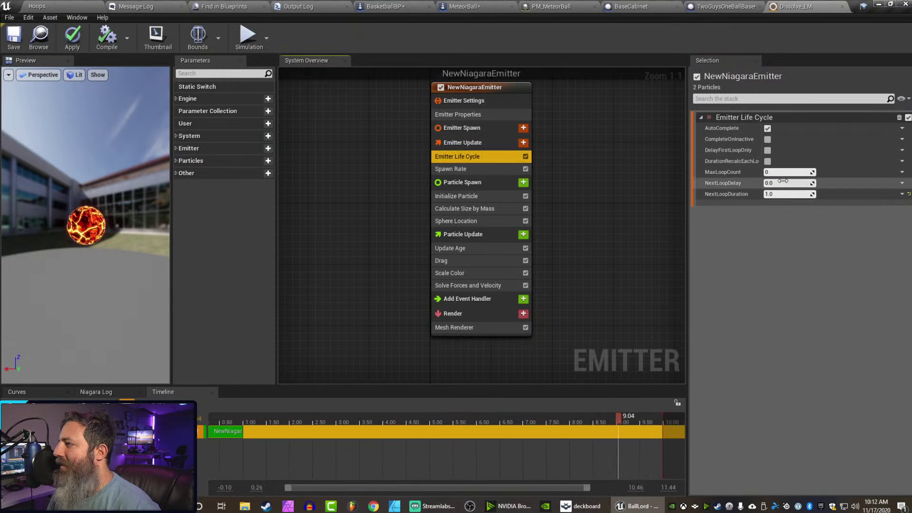
left_click(472, 169)
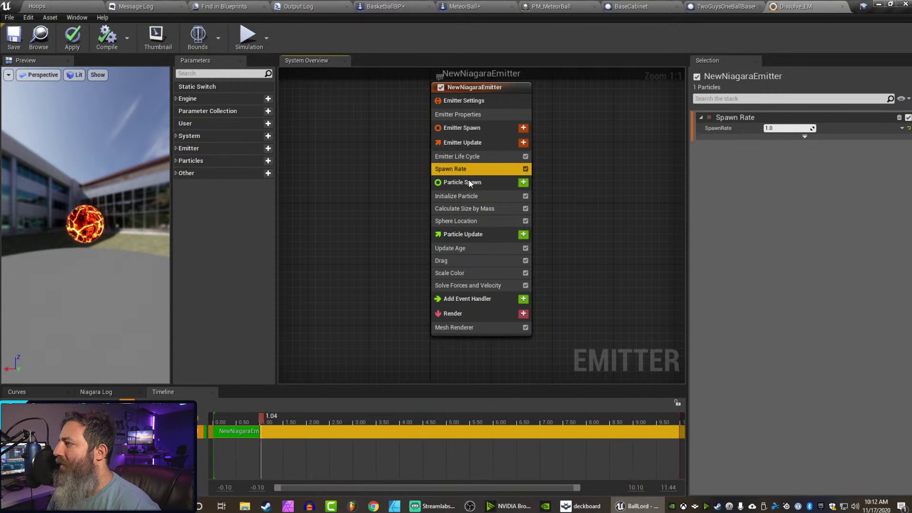
left_click(464, 102)
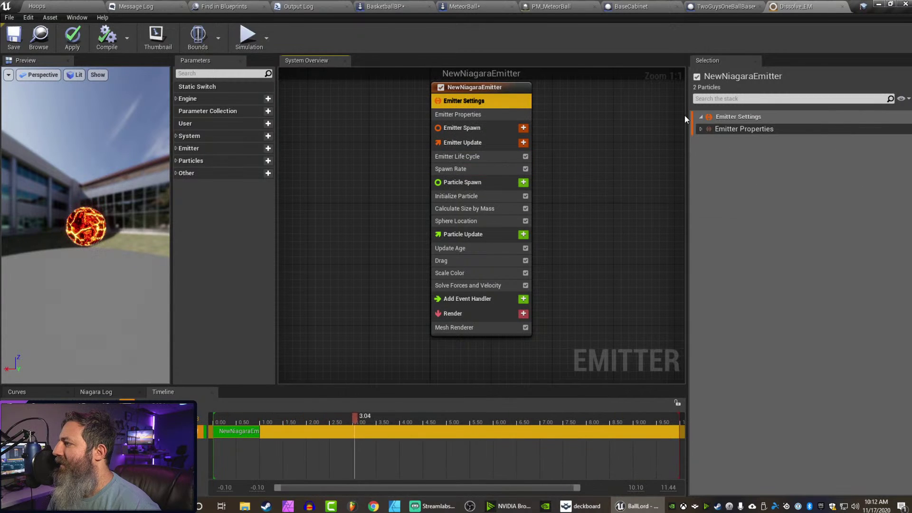
left_click(699, 129)
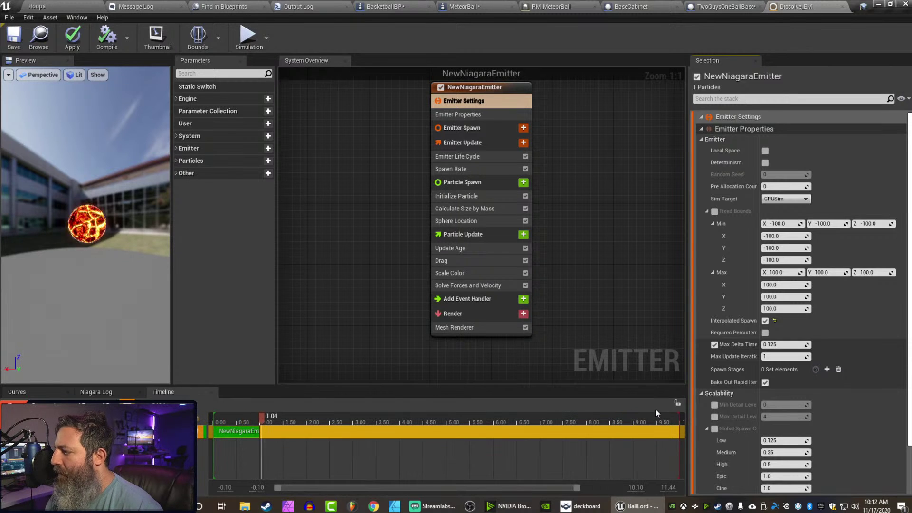
mouse_move(673, 429)
left_mouse_down()
mouse_move(214, 429)
mouse_move(258, 426)
left_mouse_up()
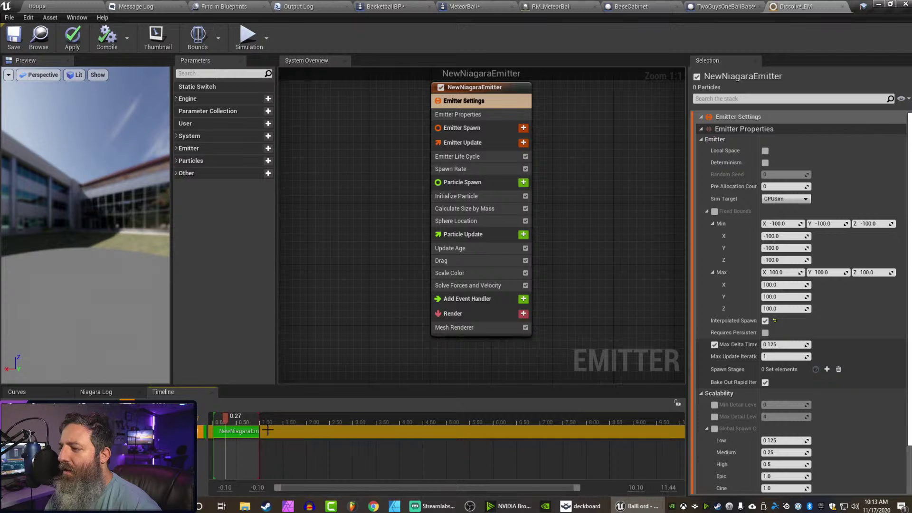
Check the Mesh Renderer settings and lengthen the emitter's bar on the timeline to about 3.9 seconds.
left_click(454, 328)
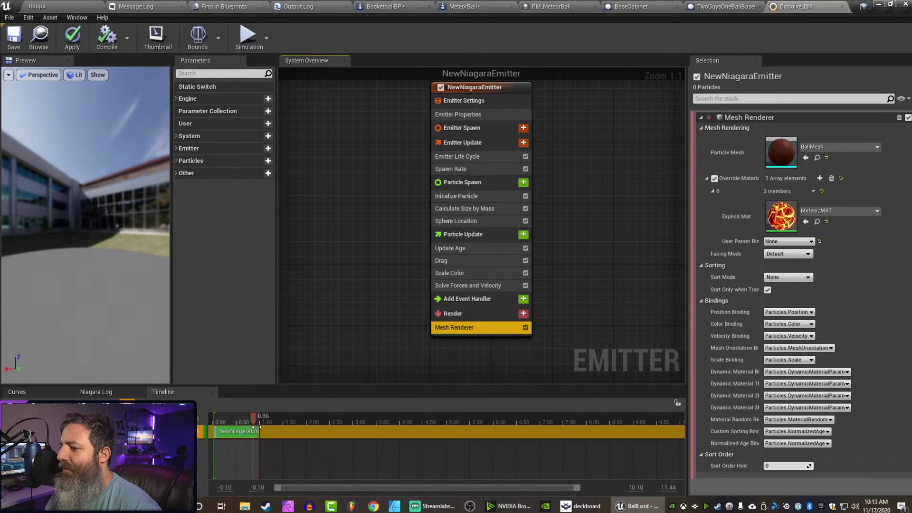
left_click_drag(258, 428, 394, 430)
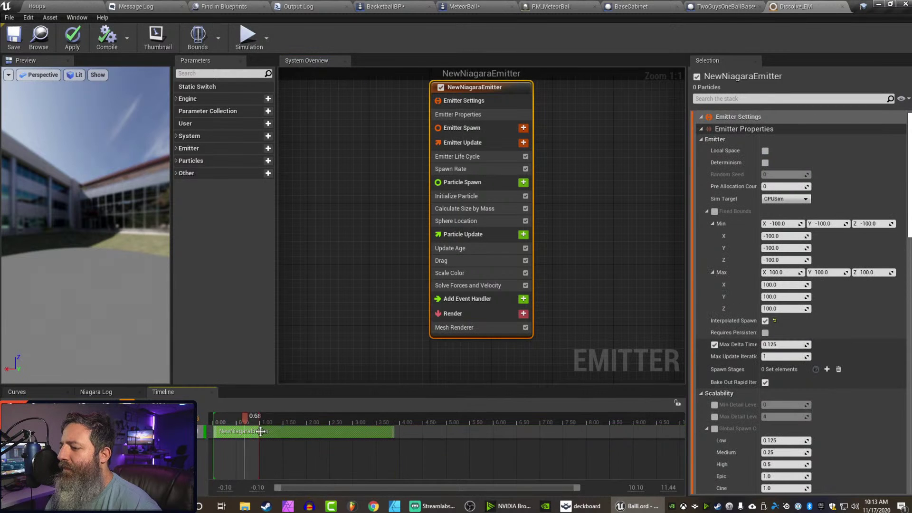
left_click(306, 372)
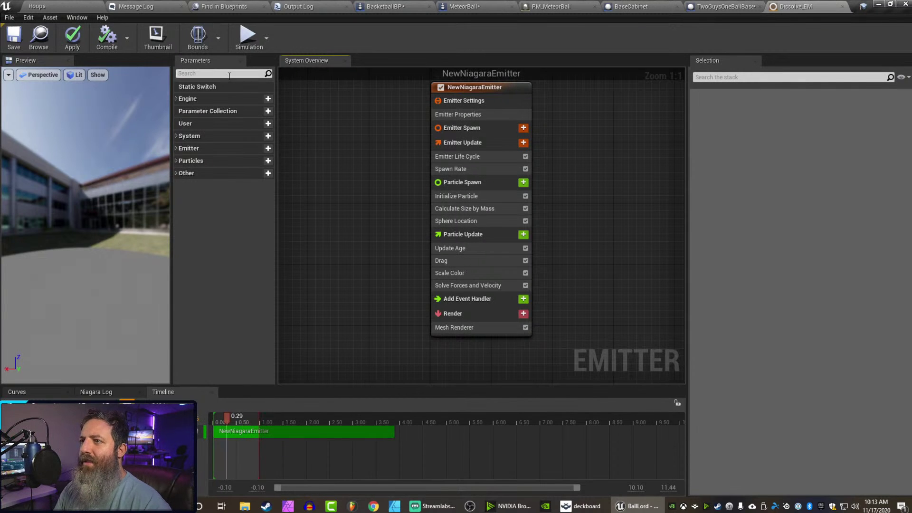
Undo the recent timeline, life cycle, module deletion and spawn rate edits, back through the explicit material assignment.
left_click_drag(85, 194, 147, 190)
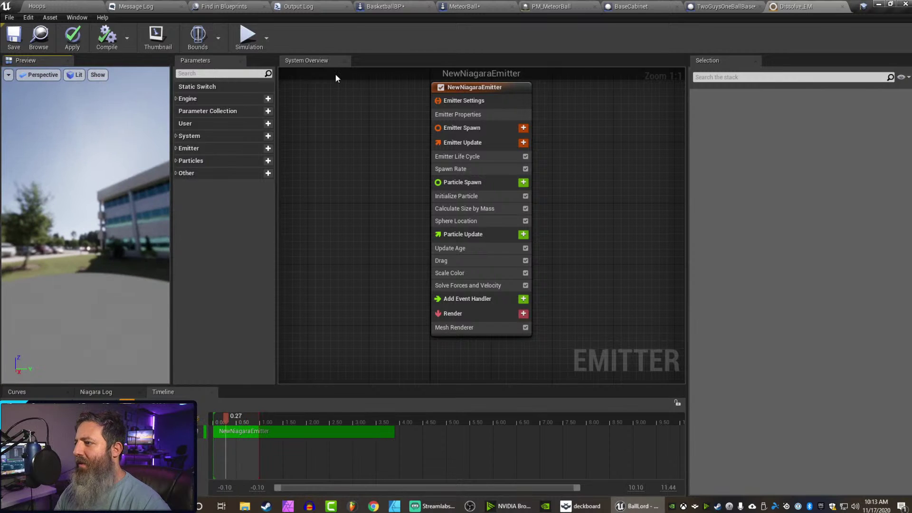
left_click(349, 232)
key("ctrl+z")
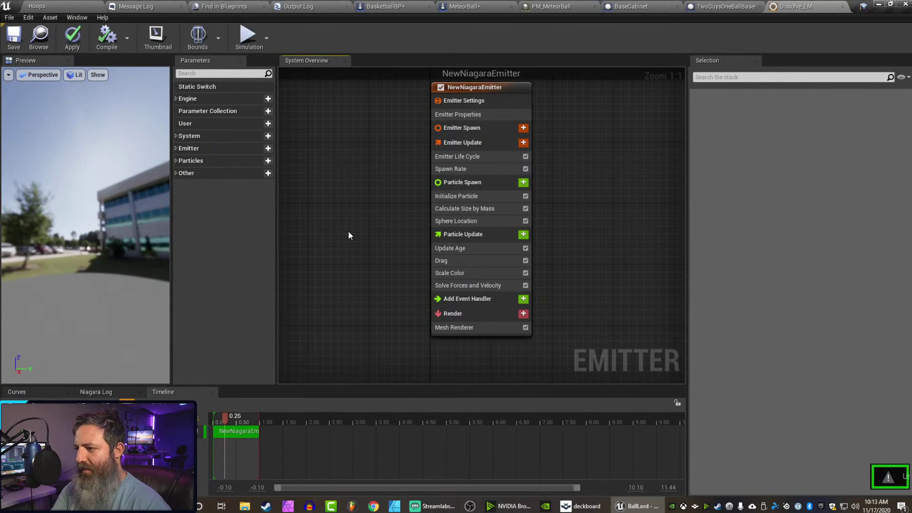
key("ctrl+z")
key("ctrl+z")
key("ctrl+z")
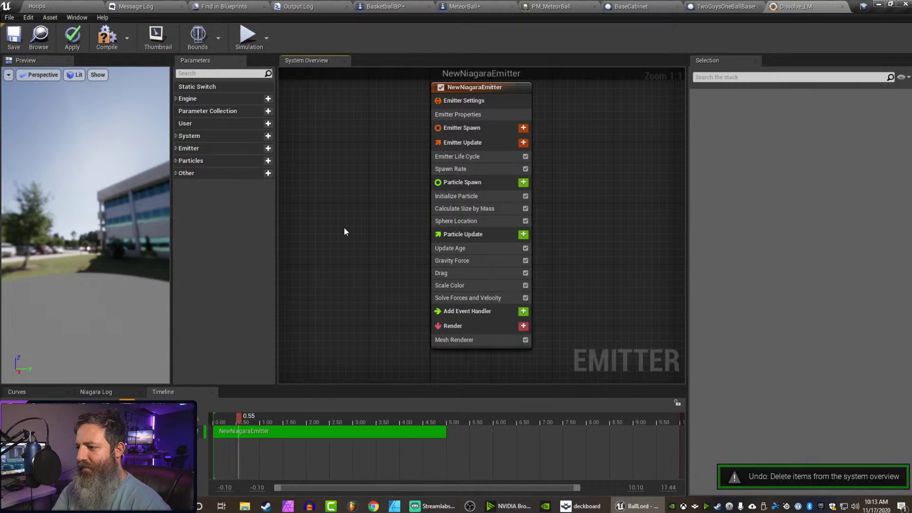
key("ctrl+z")
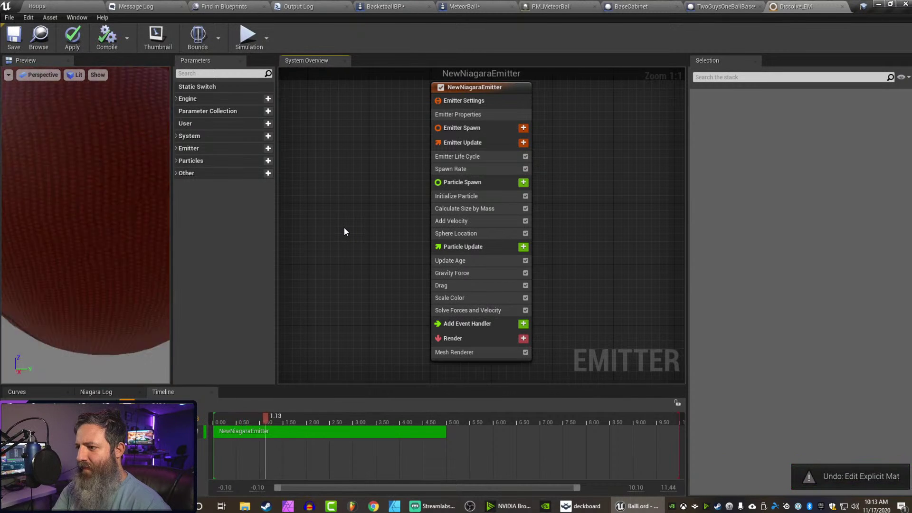
scroll(105, 263, "down", 5)
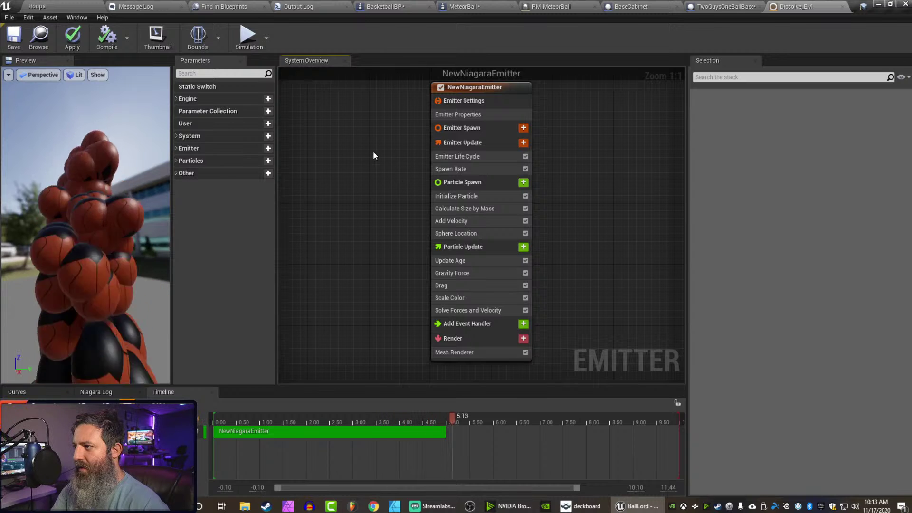
Delete the Gravity Force module from the emitter's Particle Update stage.
left_click(470, 101)
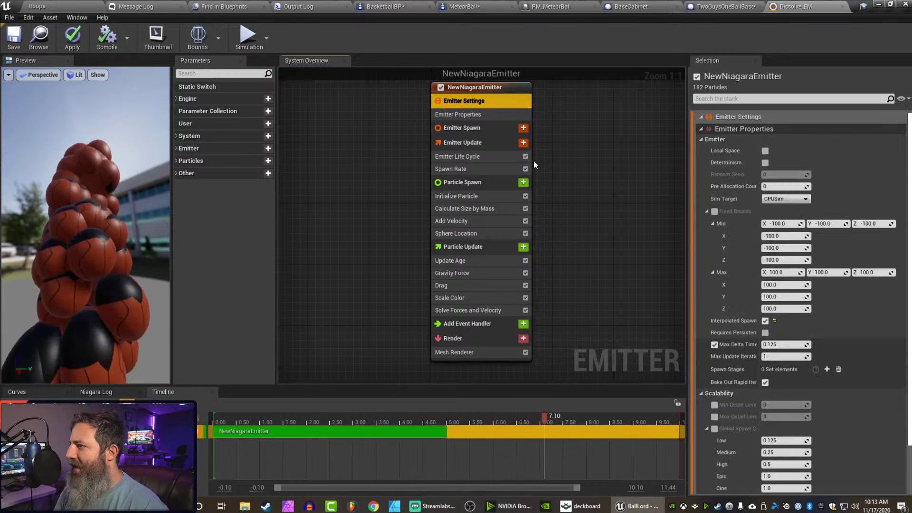
left_click(477, 275)
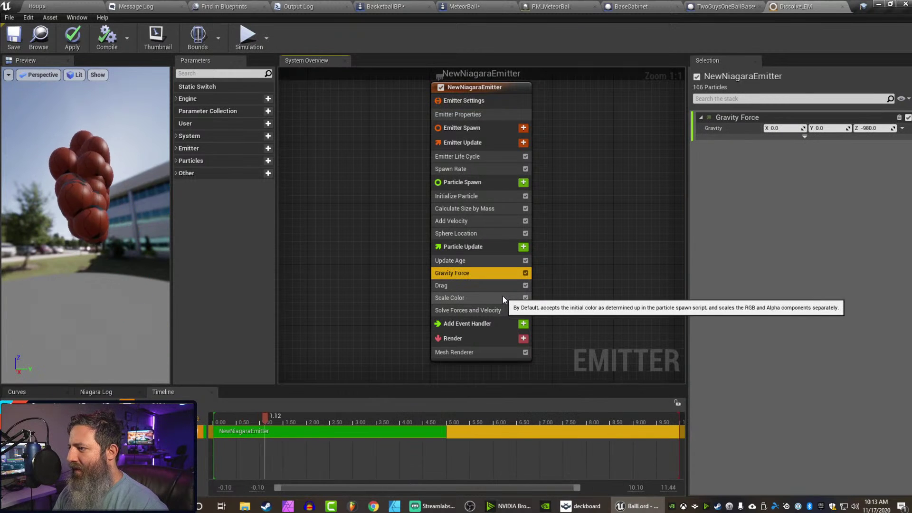
key("Delete")
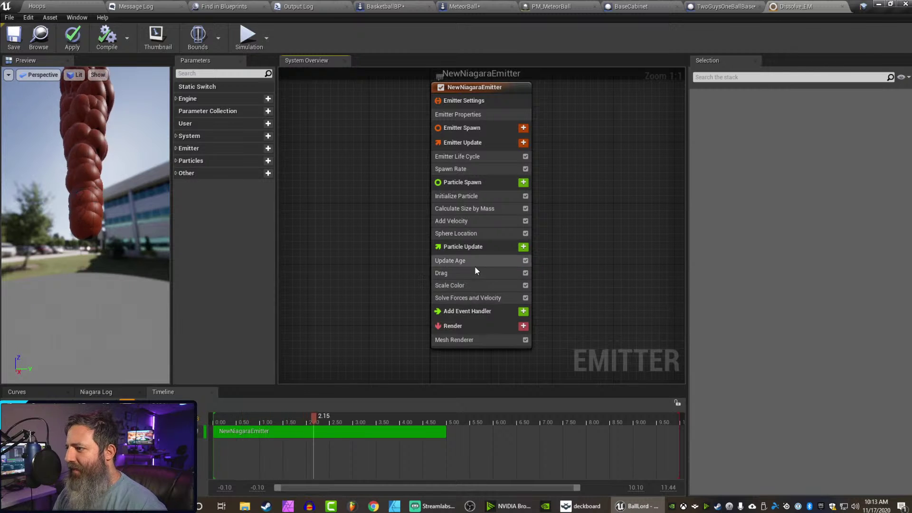
Delete the Add Velocity module from the Particle Spawn stage and set the Sphere Location module's Sphere Radius to 0.
left_click(483, 222)
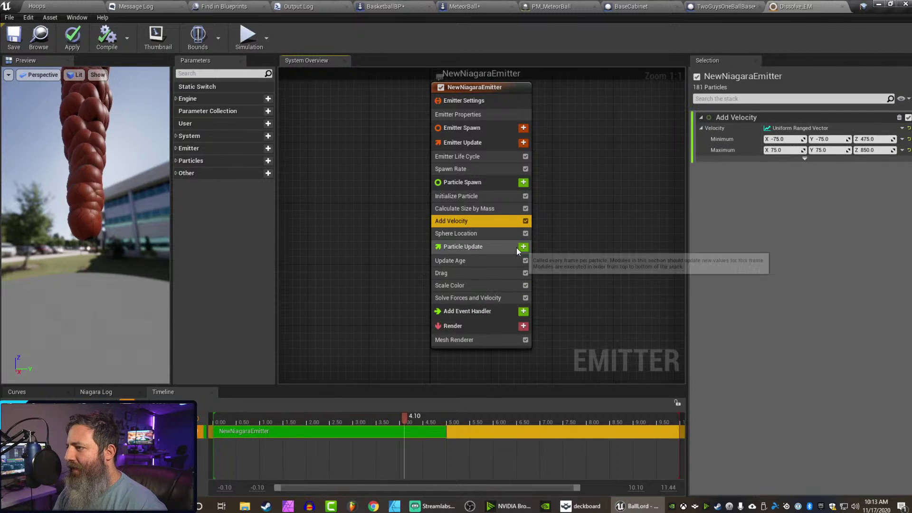
key("Delete")
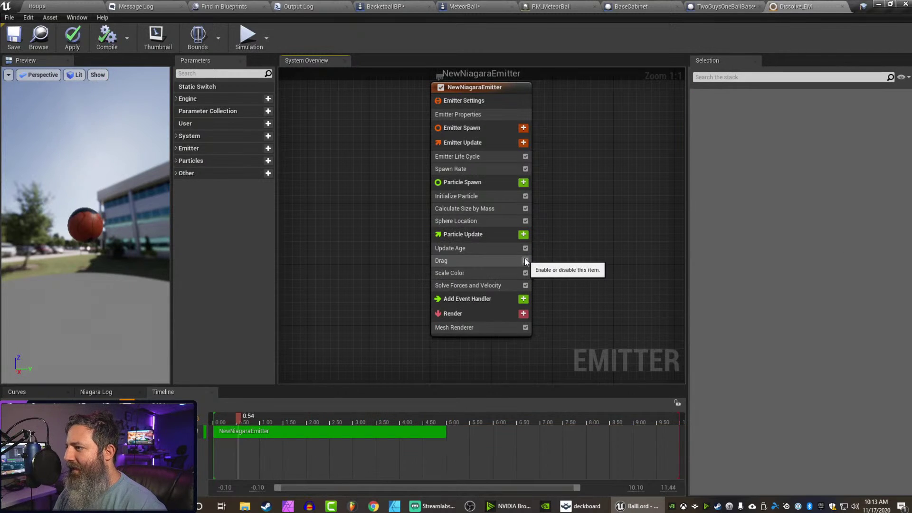
left_click(490, 221)
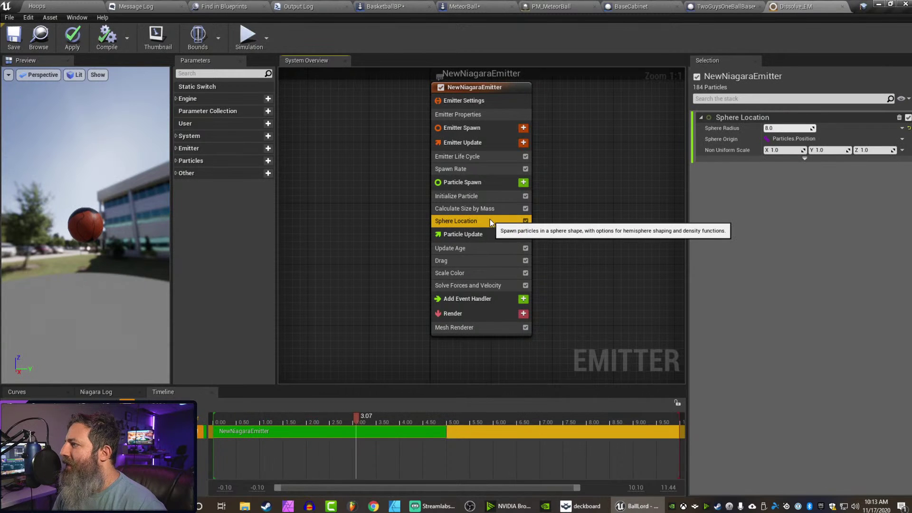
left_click(783, 129)
type("0")
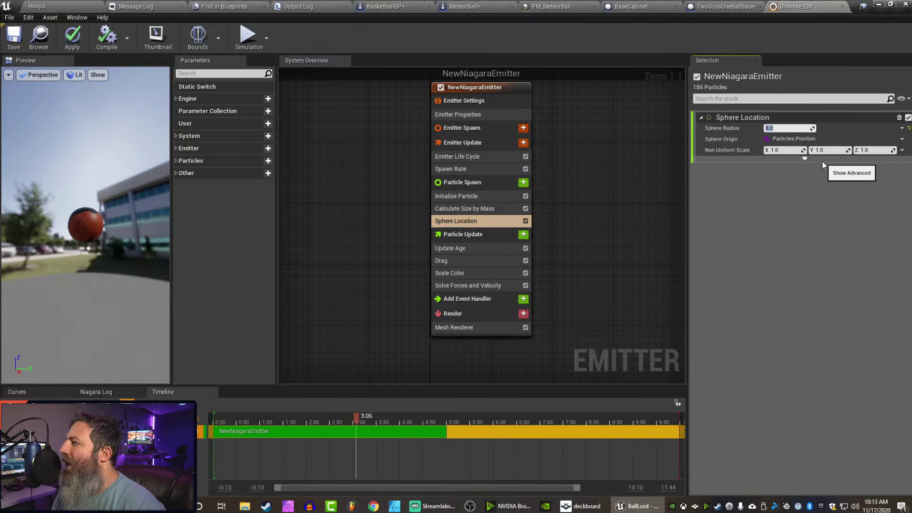
key("Return")
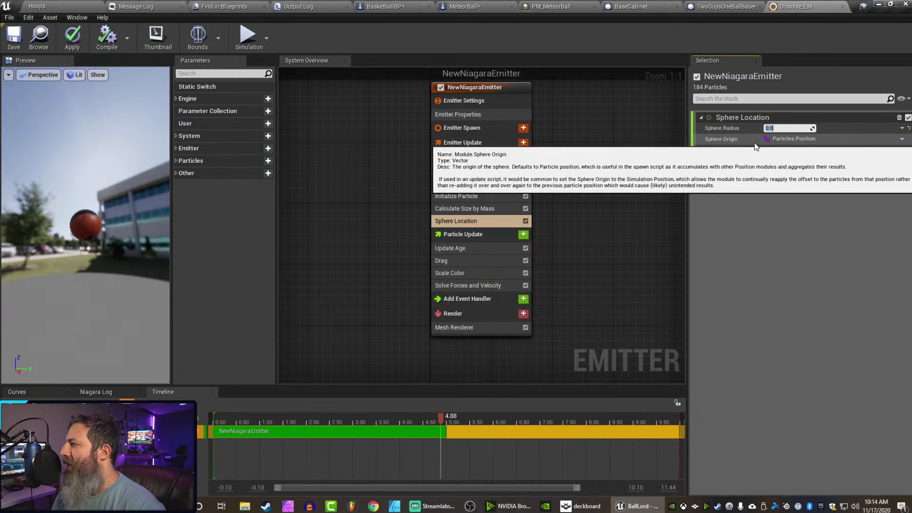
Set the Emitter Life Cycle's NextLoopDuration to 1.0 in the Emitter Update stage.
left_click(475, 200)
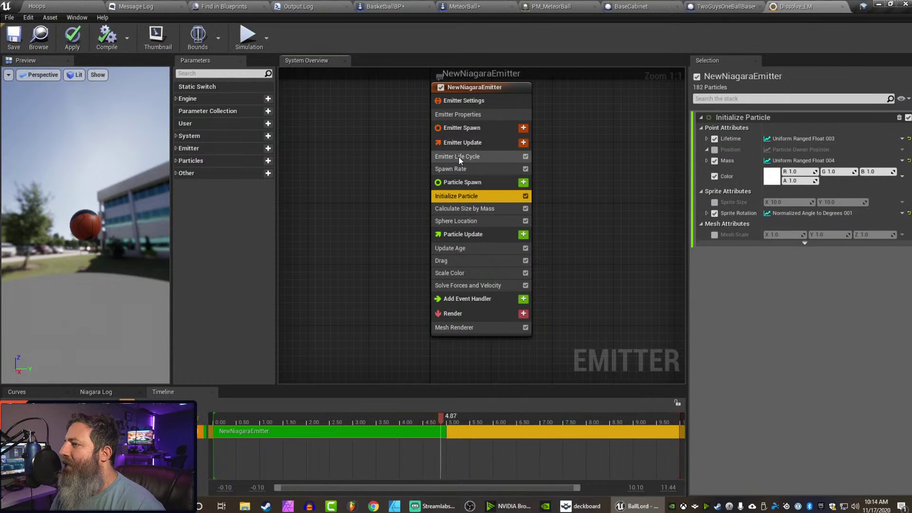
left_click(461, 143)
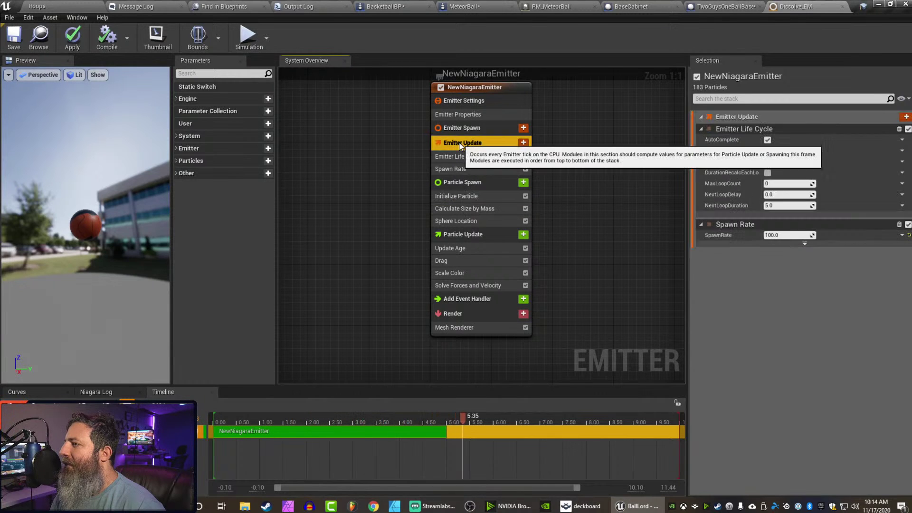
left_click(781, 206)
type("1")
key("Return")
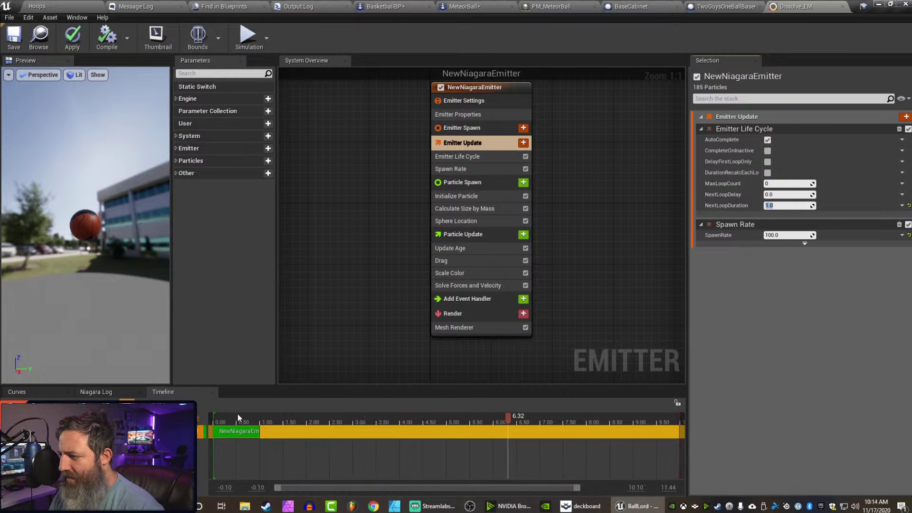
Shorten the timeline's playback range to end at about 1 second and set the working range start to 0.
right_click_drag(475, 456, 427, 456)
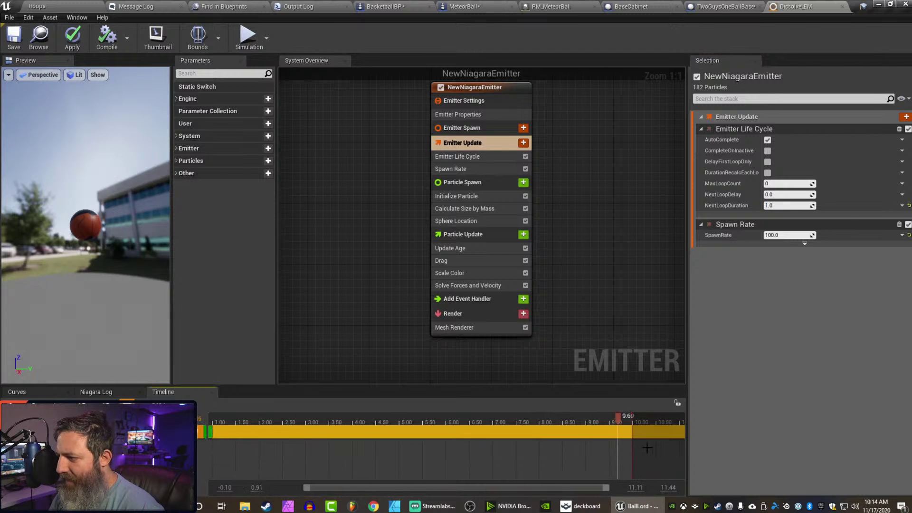
left_click_drag(623, 419, 208, 424)
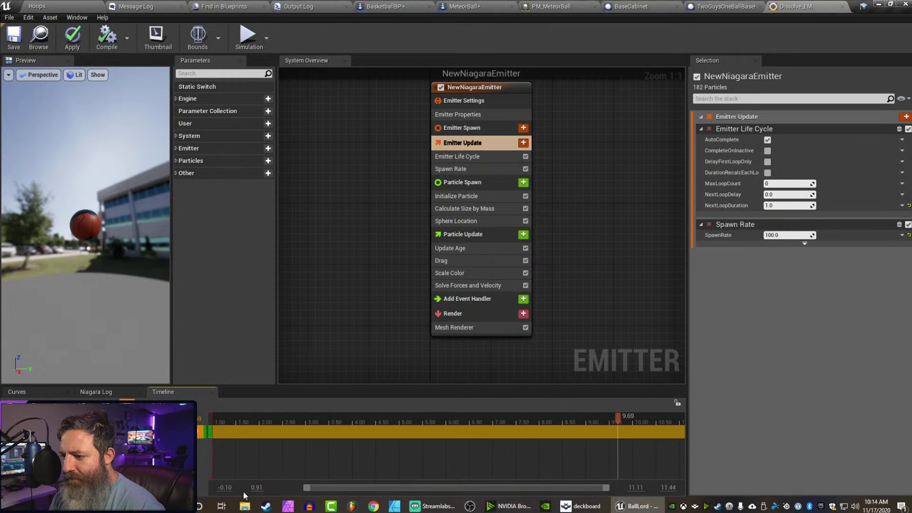
left_click(228, 488)
type("1")
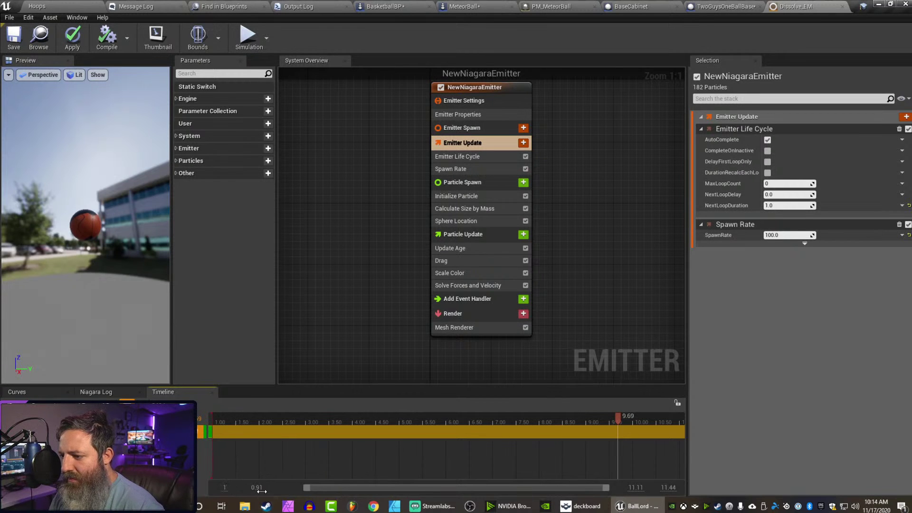
key("Return")
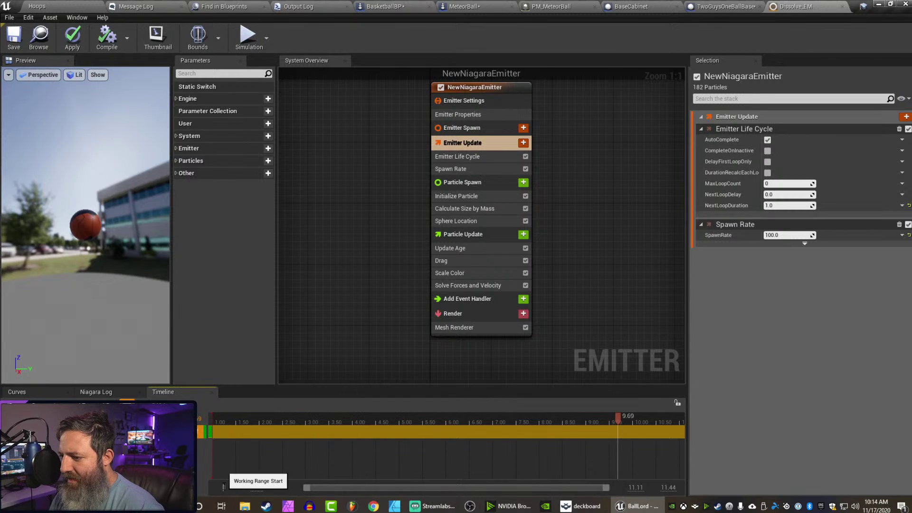
type("0")
left_click(251, 486)
left_click(279, 471)
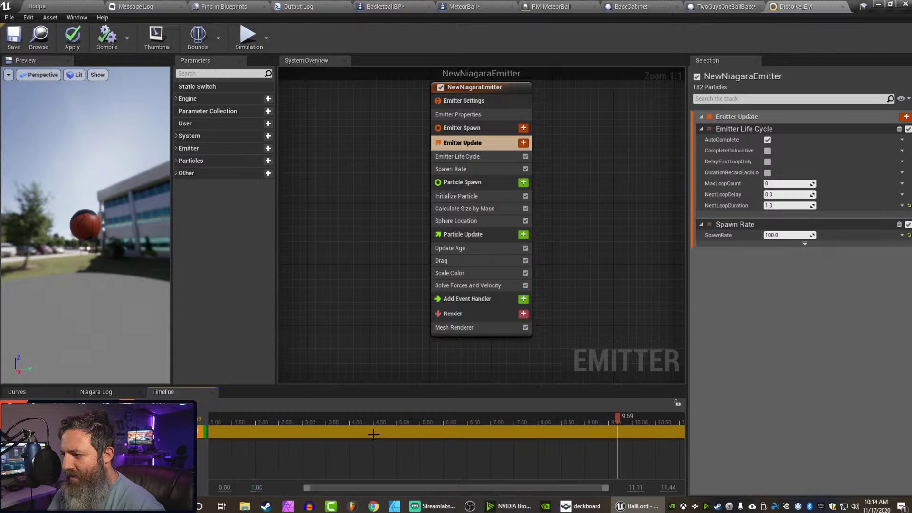
Scrub the playhead around the start of the emitter's bar and review the emitter's properties.
scroll(373, 434, "down", 3, "ctrl")
left_click_drag(617, 416, 354, 420)
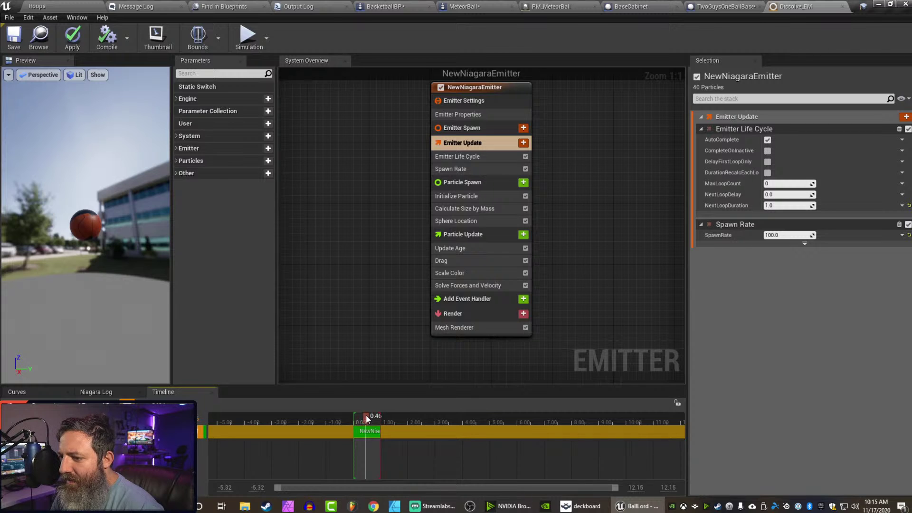
left_click_drag(361, 416, 355, 417)
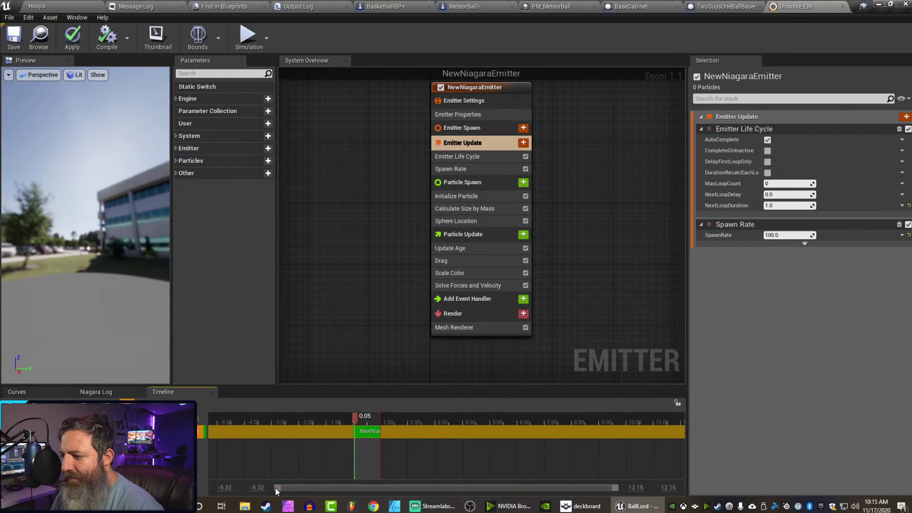
left_click(361, 430)
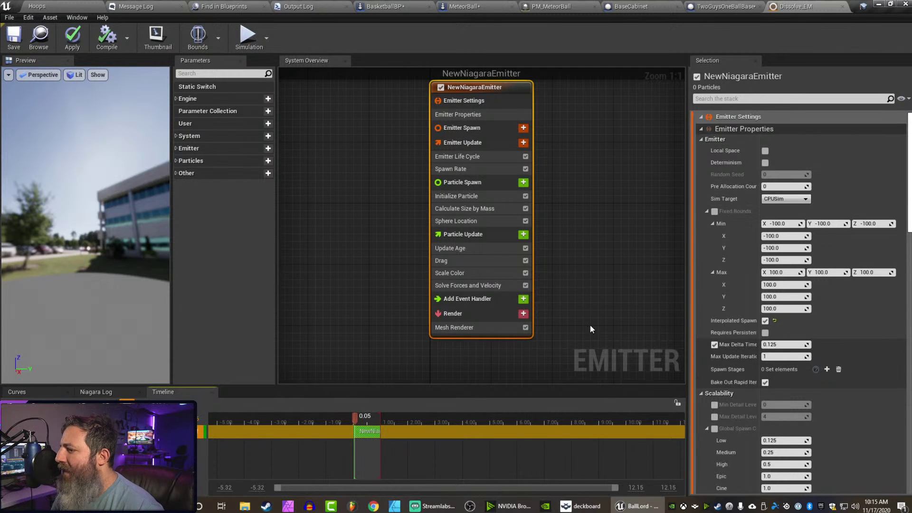
scroll(739, 363, "down", 3)
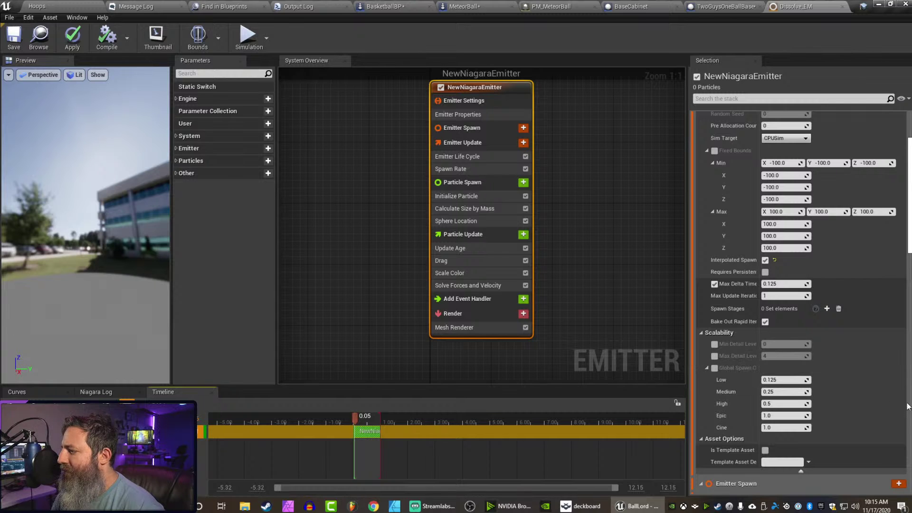
scroll(782, 365, "up", 3)
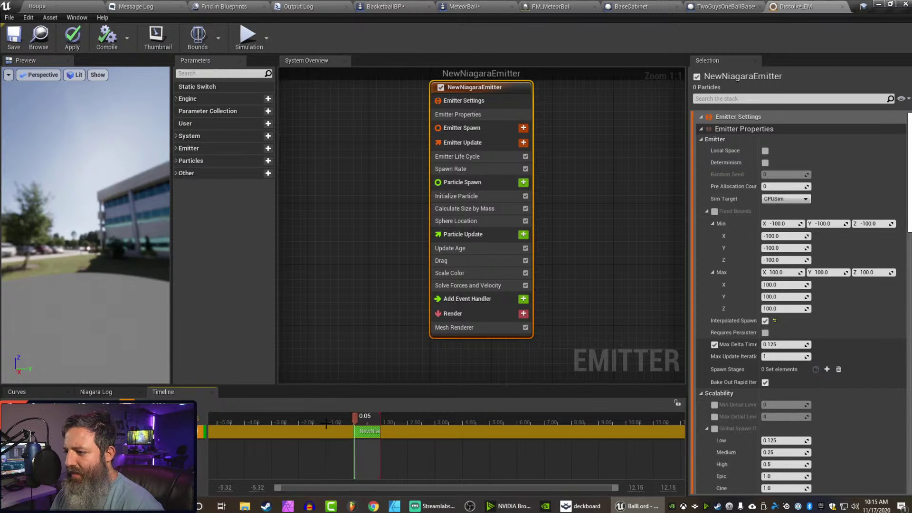
left_click_drag(356, 415, 354, 418)
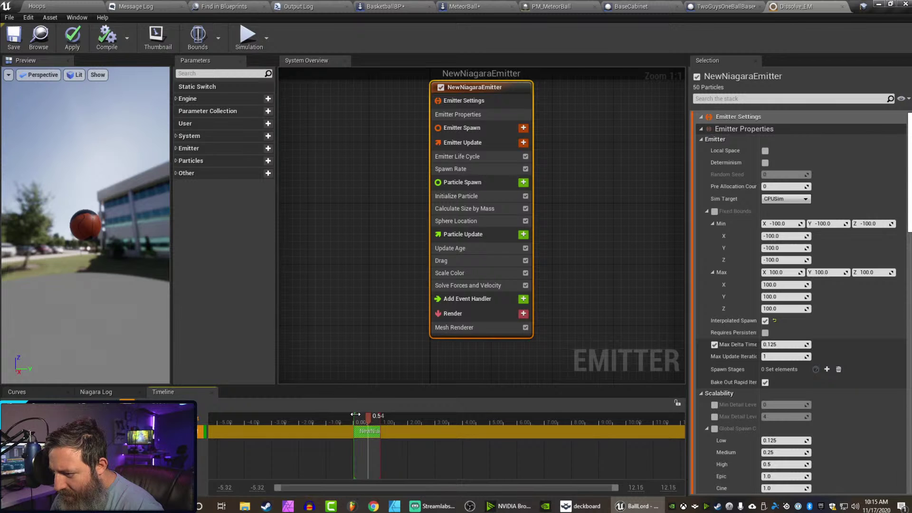
left_click(355, 414)
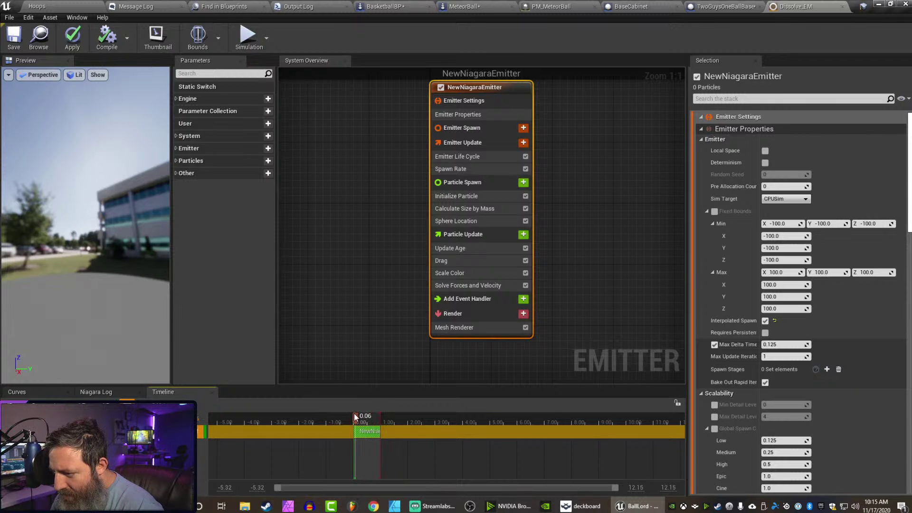
left_click_drag(356, 415, 355, 418)
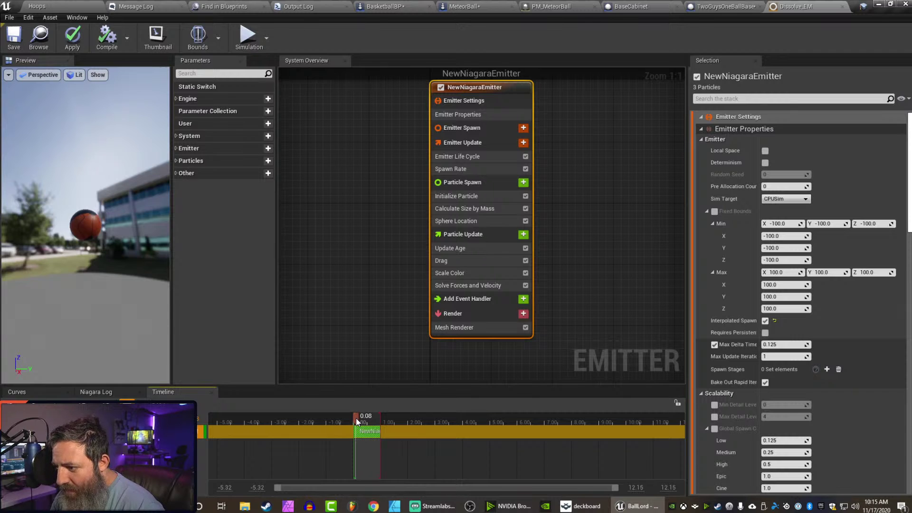
Try to shift the start of the emitter's bar on the timeline, and undo the shift.
left_click_drag(355, 436, 357, 415)
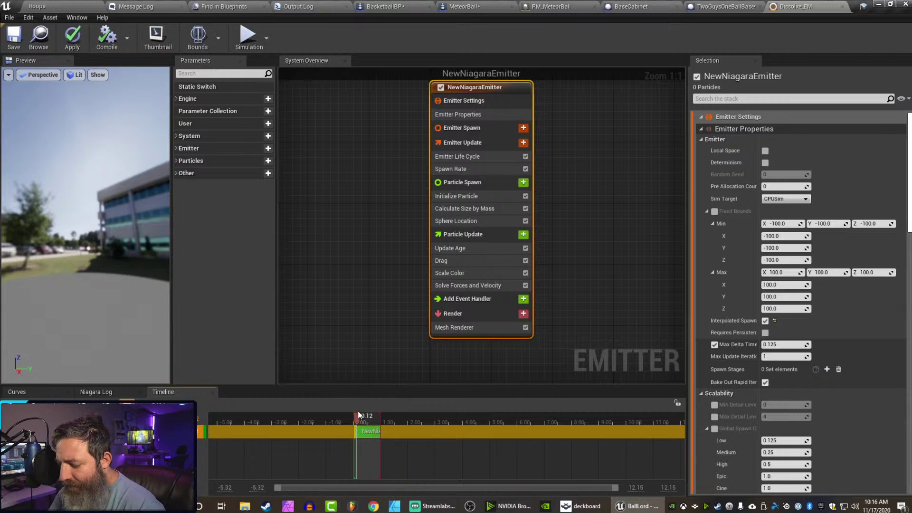
key("ctrl+z")
mouse_move(356, 422)
left_mouse_down()
mouse_move(373, 421)
mouse_move(356, 423)
left_mouse_up()
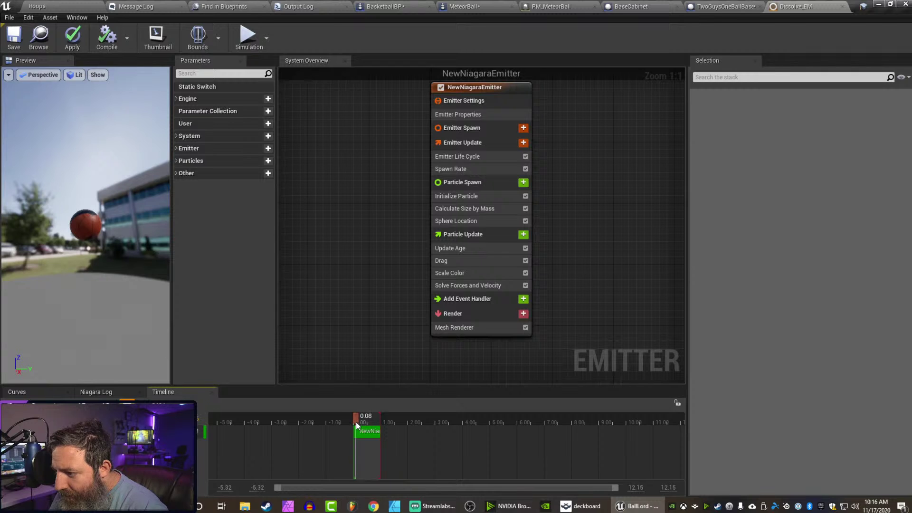
Check the start of the emitter's bar up close and return the playhead to 0.00.
scroll(328, 439, "up", 5)
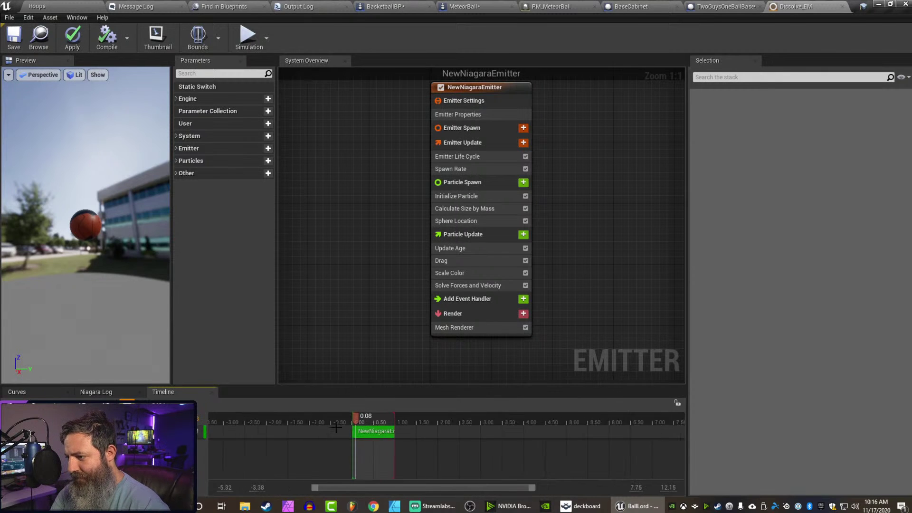
scroll(328, 438, "up", 5)
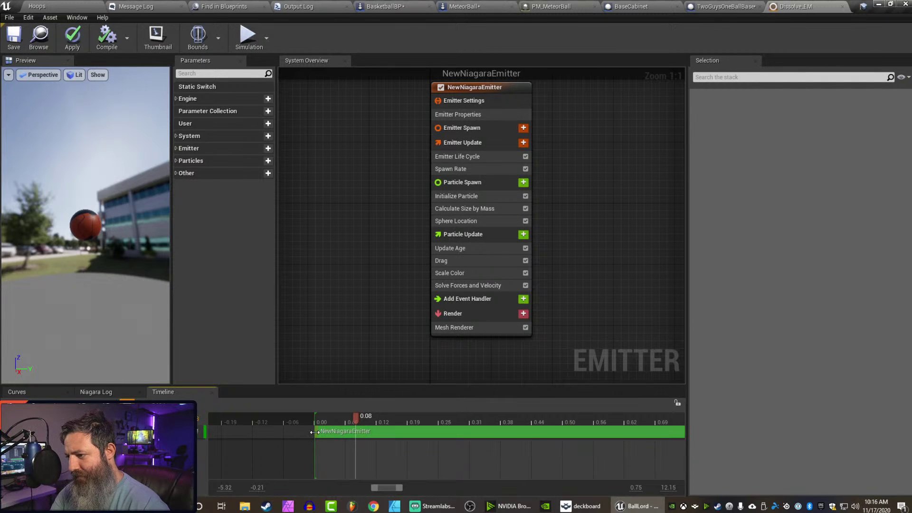
mouse_move(315, 432)
left_mouse_down()
mouse_move(355, 431)
mouse_move(315, 432)
mouse_move(313, 443)
left_mouse_up()
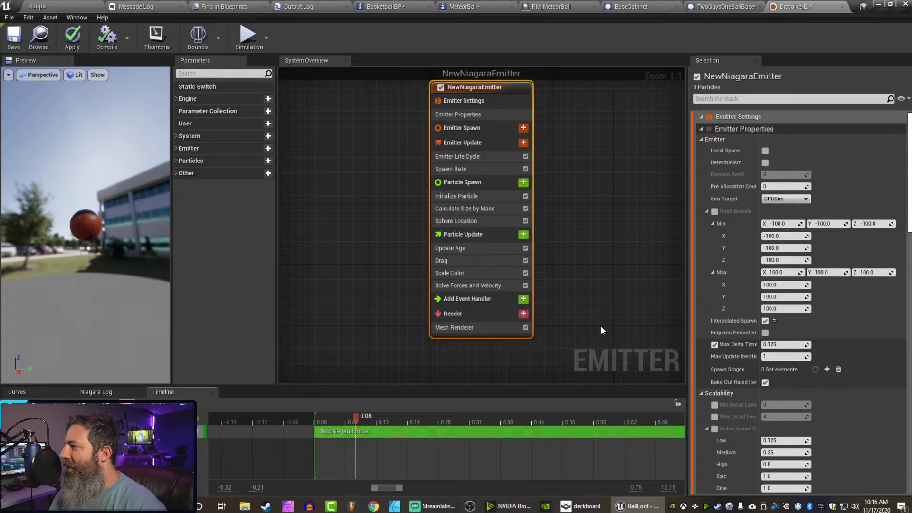
left_click_drag(357, 417, 315, 425)
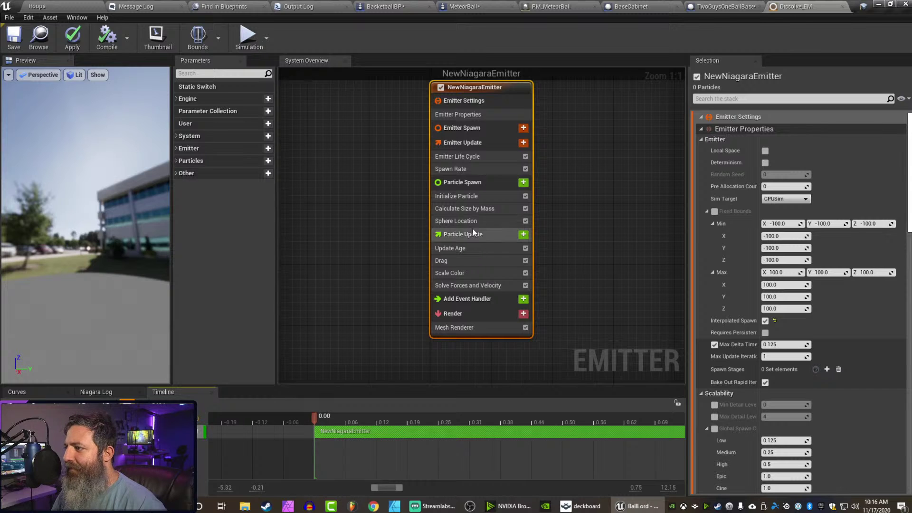
Search for a "meteor" material for the Mesh Renderer's explicit material override.
left_click(489, 158)
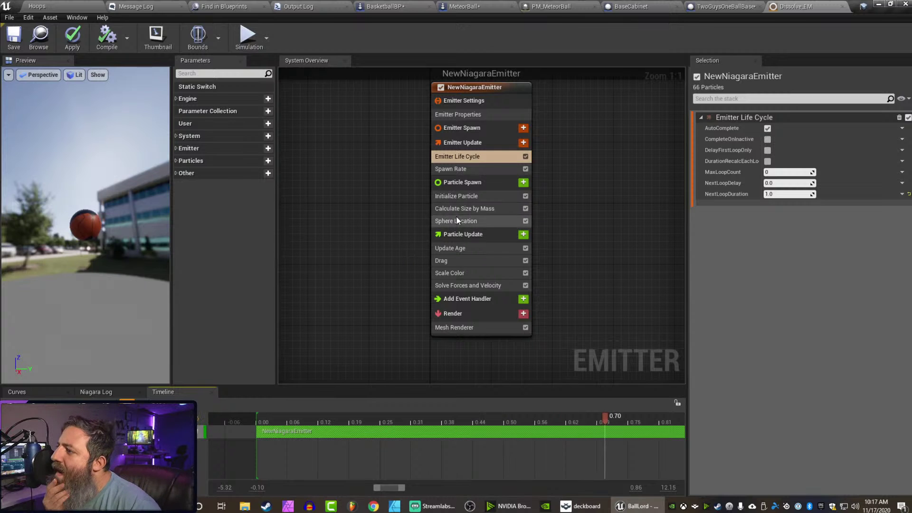
left_click(458, 329)
left_click(812, 212)
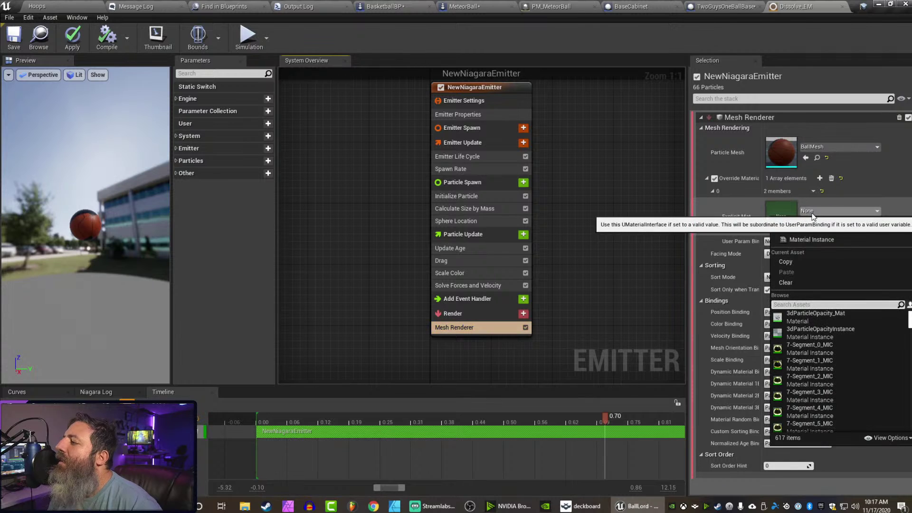
type("meteor")
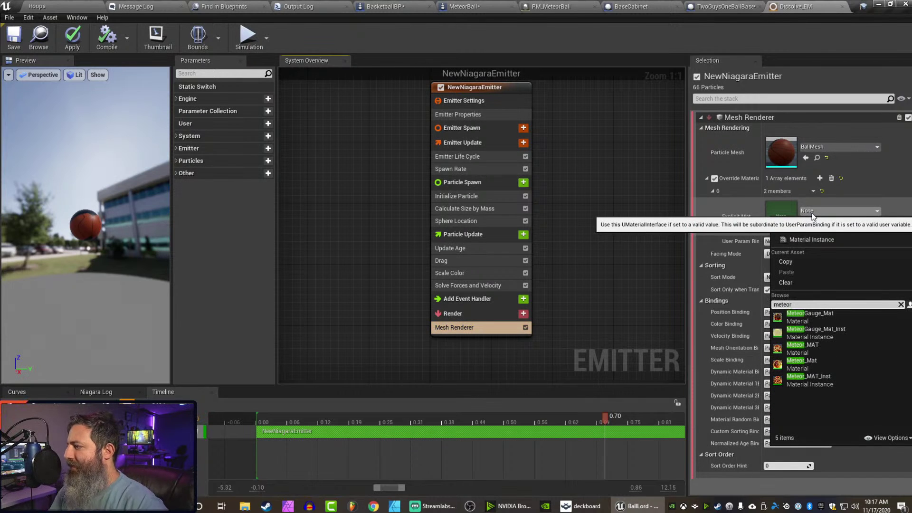
Assign Meteor_MAT as the explicit override material of the Mesh Renderer's BallMesh.
left_click(815, 343)
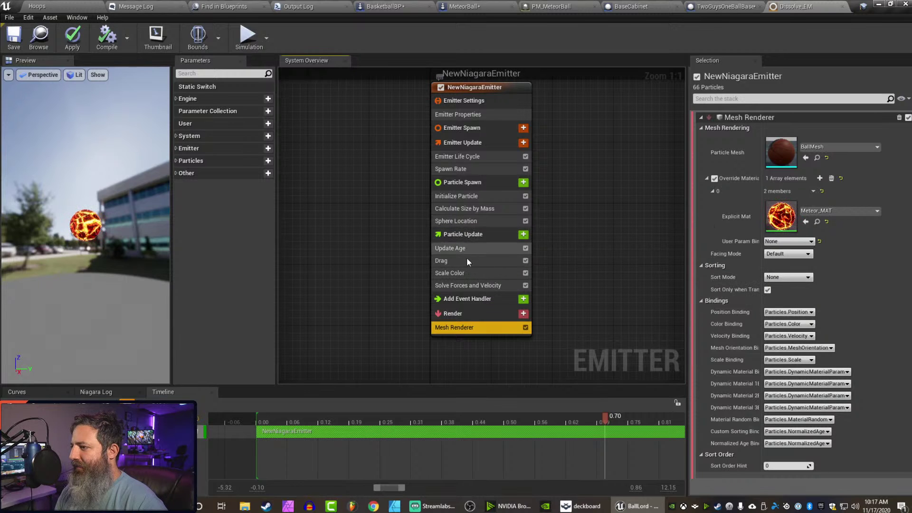
Examine the available renderer types, the Mesh Renderer's sorting and binding settings, and the emitter's Spawn Rate module.
left_click(470, 315)
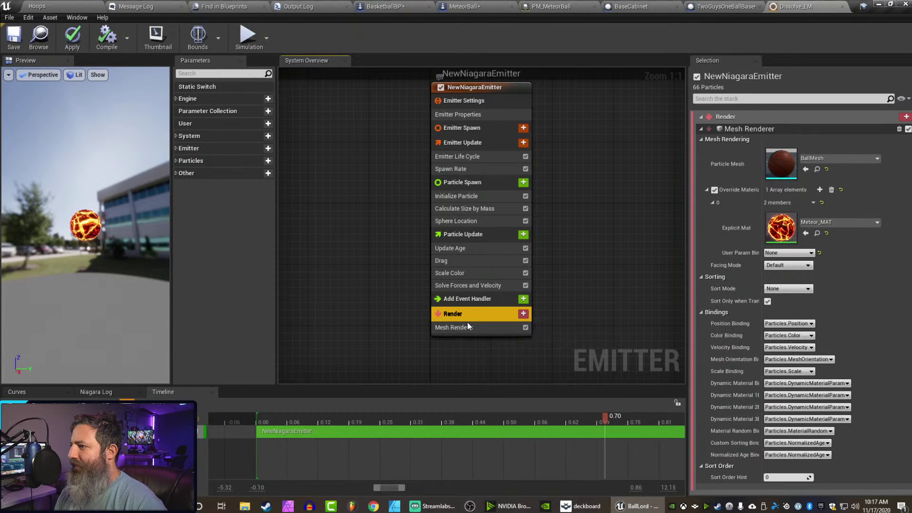
left_click(522, 313)
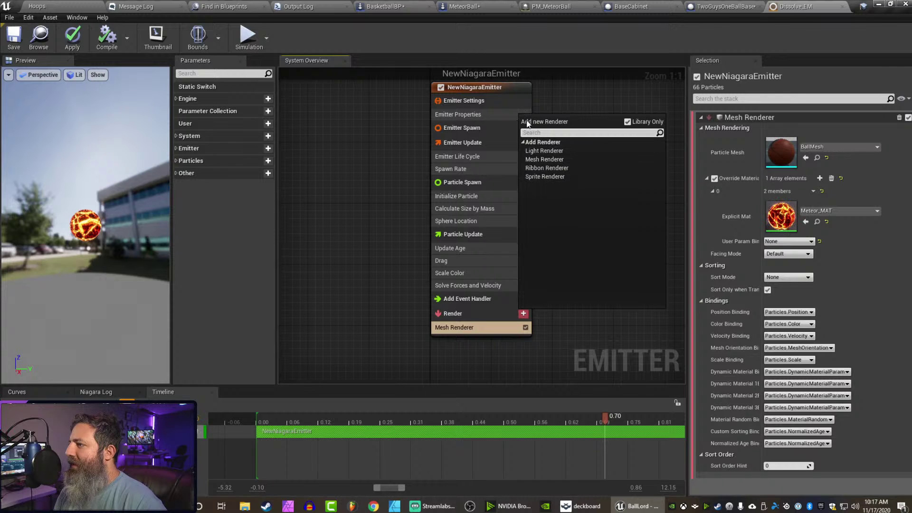
left_click(396, 190)
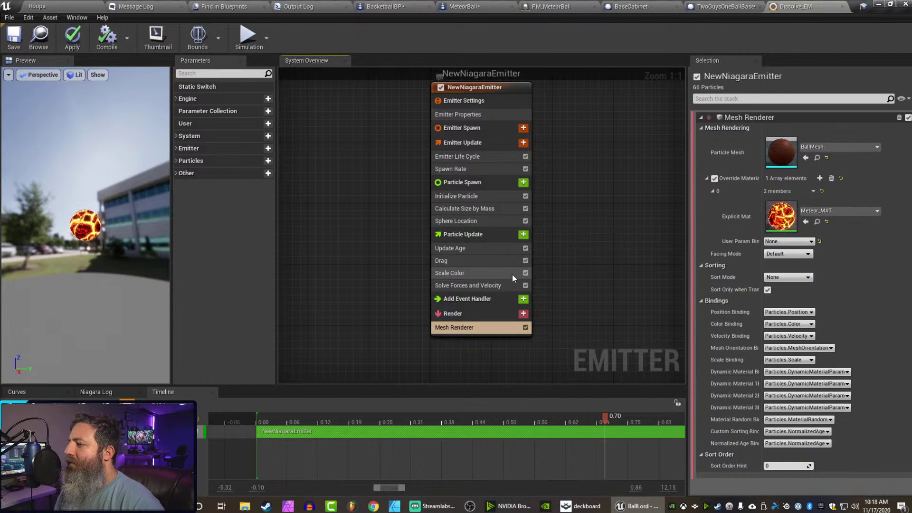
left_click(469, 312)
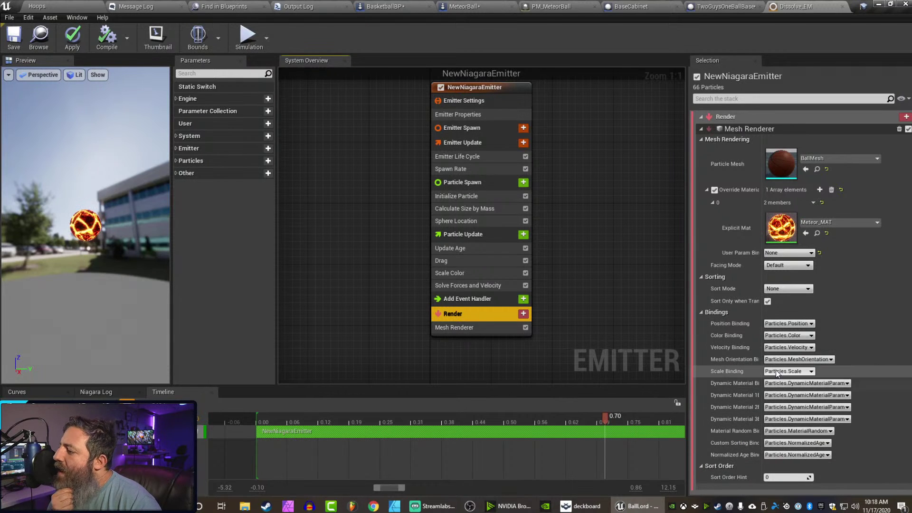
left_click(767, 301)
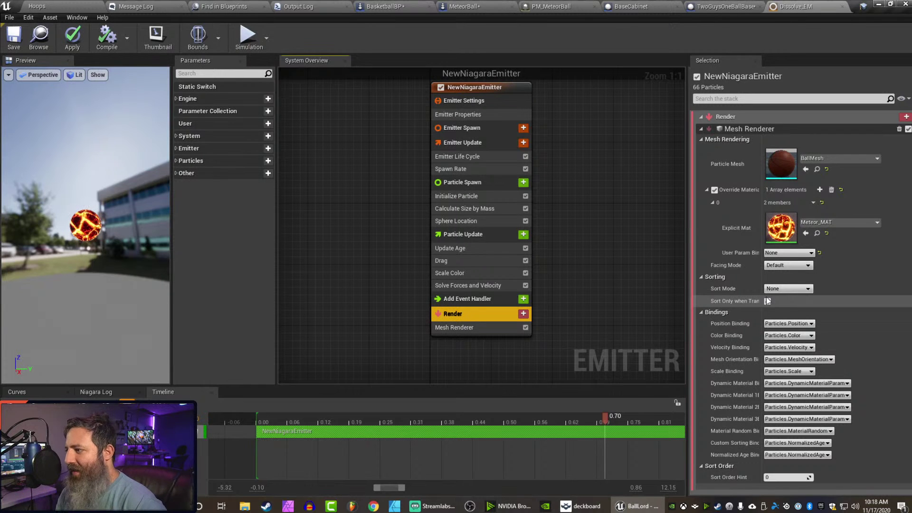
left_click(767, 301)
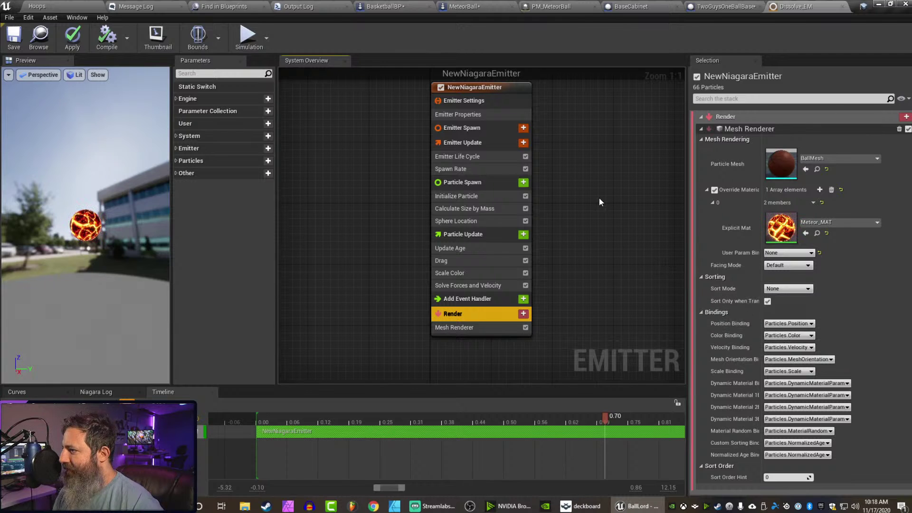
left_click(483, 170)
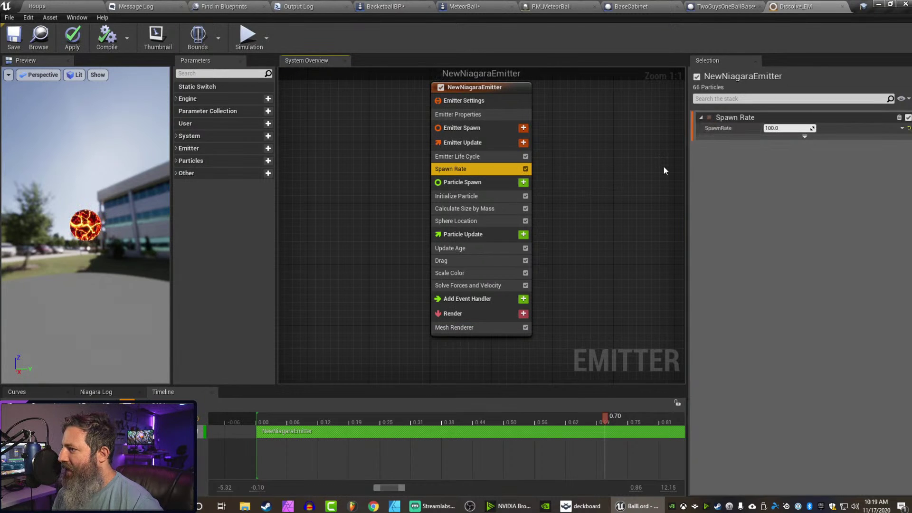
left_click(781, 128)
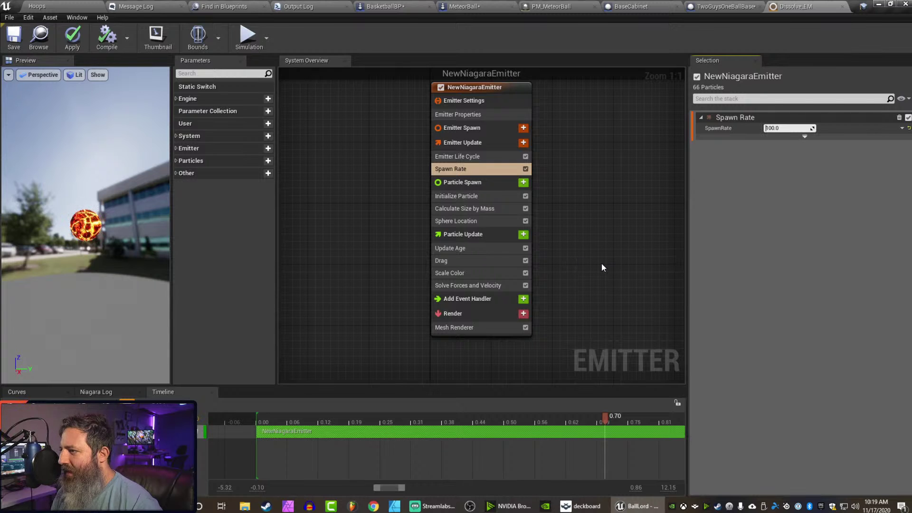
Set the Sphere Location module's sphere radius to 100.
left_click(478, 221)
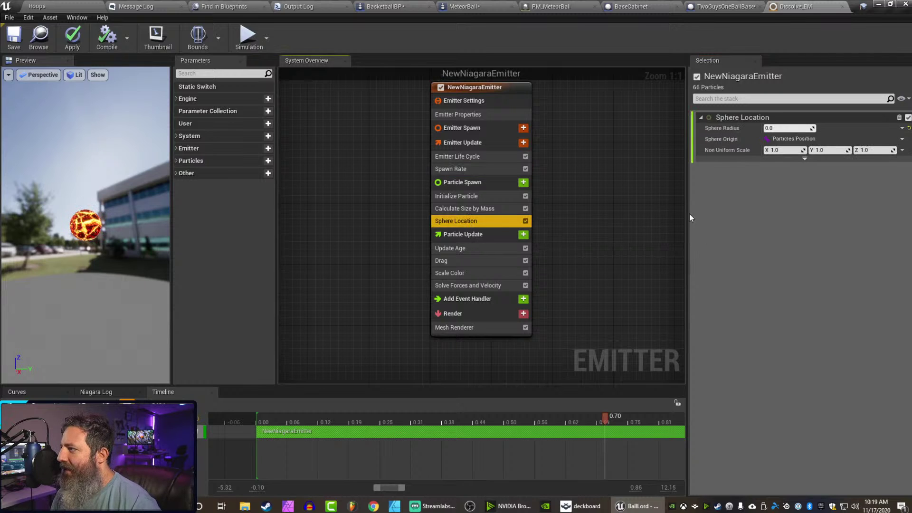
left_click(786, 128)
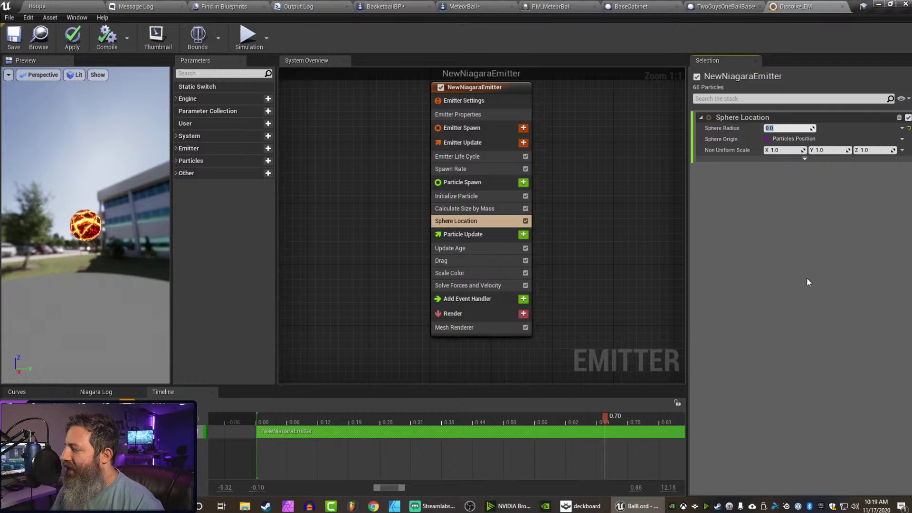
type("100")
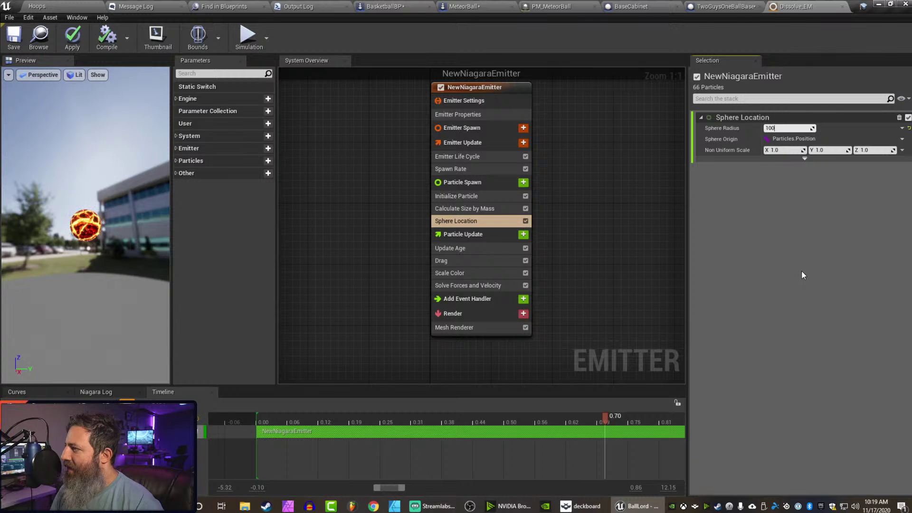
key("Return")
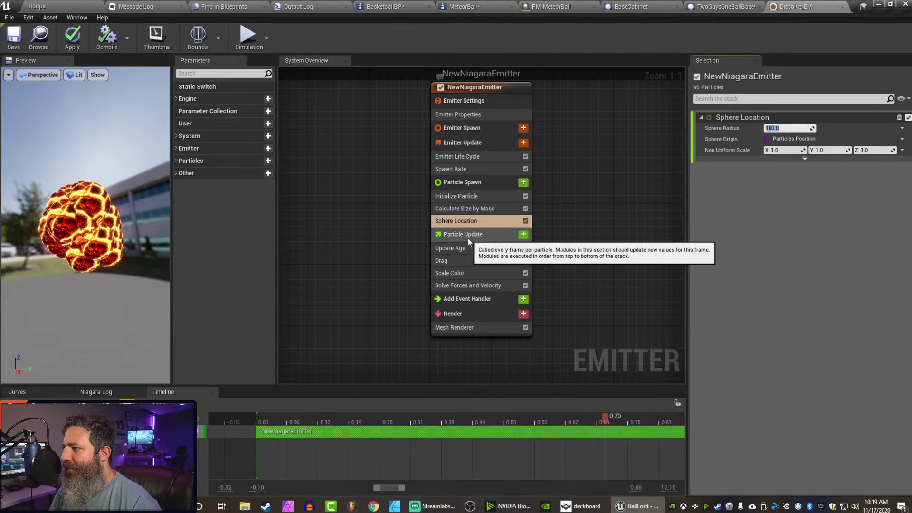
Enable Mesh Scale in the Initialize Particle module and set its X, Y and Z values to 0.1.
left_click(468, 168)
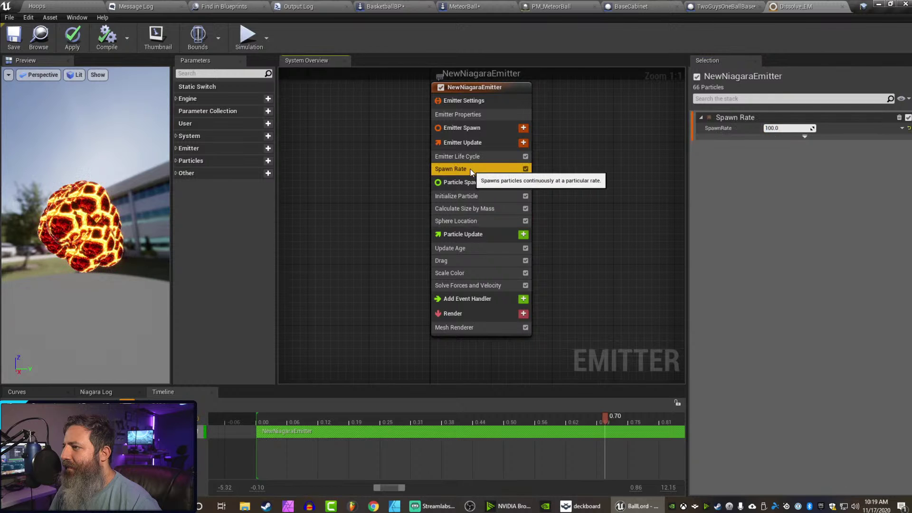
left_click(473, 196)
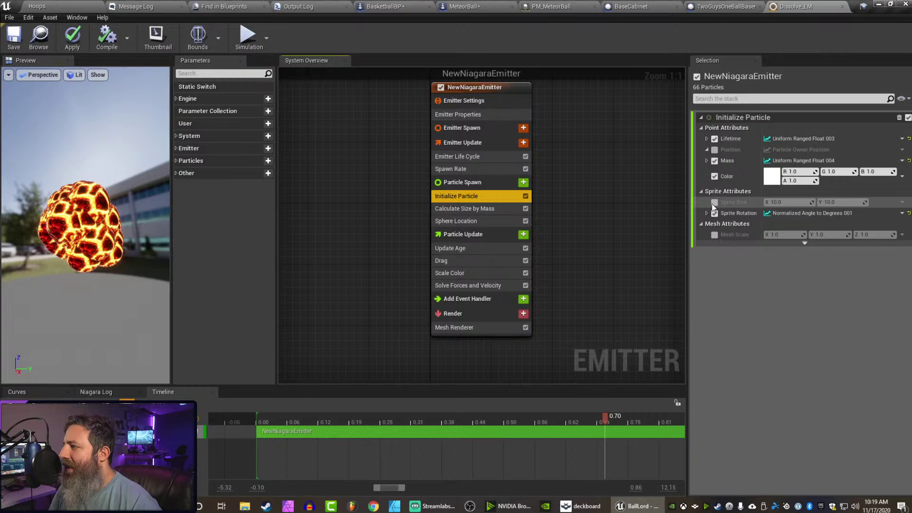
left_click(714, 235)
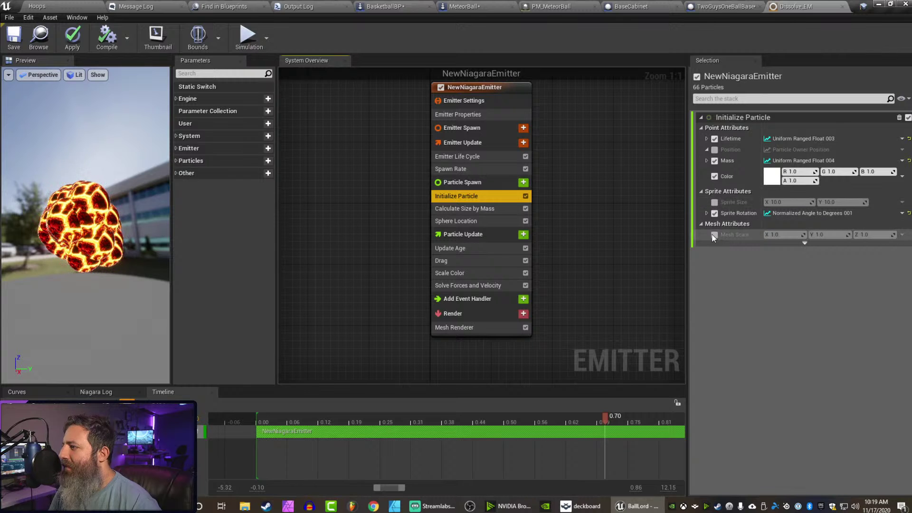
left_click(784, 235)
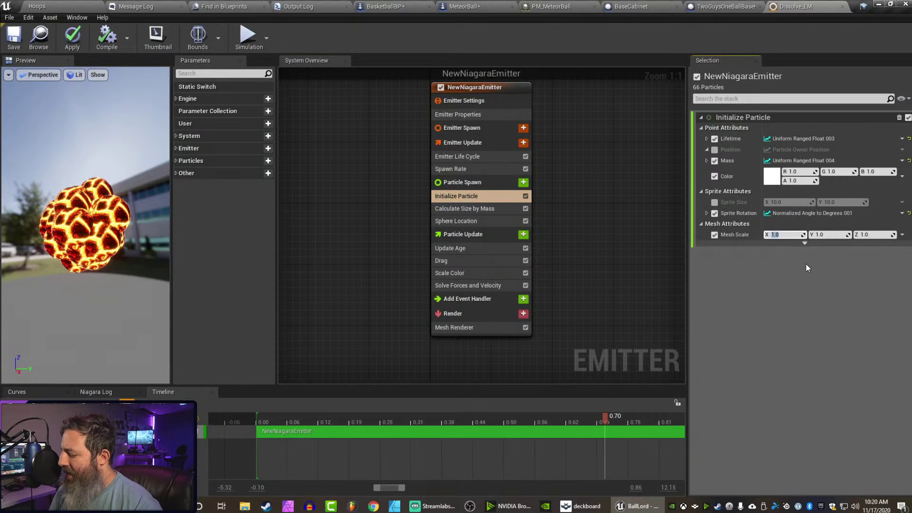
type("0.1")
left_click(834, 235)
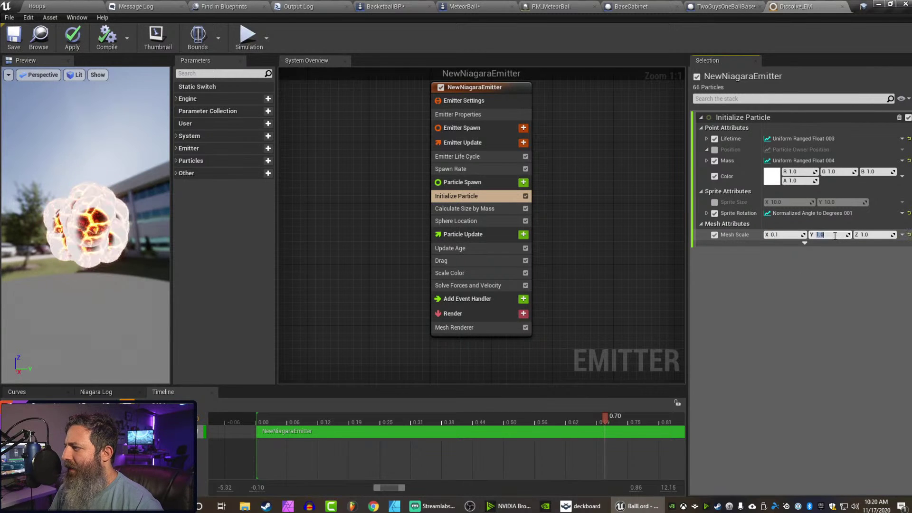
type(".1")
key("Tab")
type(".1")
key("Return")
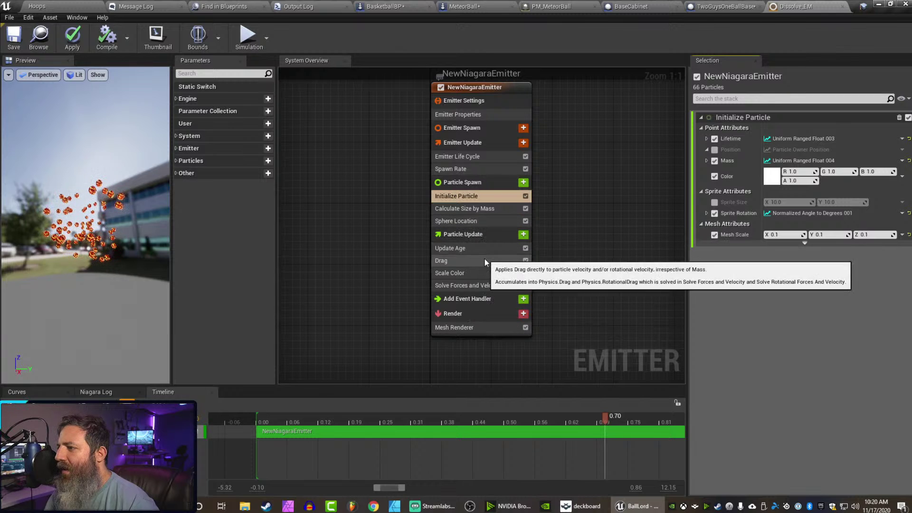
Examine the dynamic inputs available for the Sphere Location module's Non Uniform Scale.
left_click(472, 221)
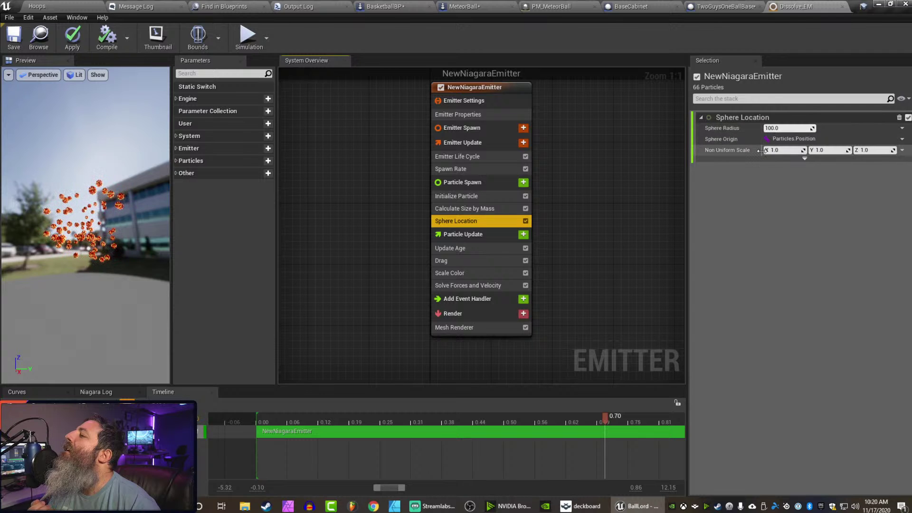
left_click(104, 222)
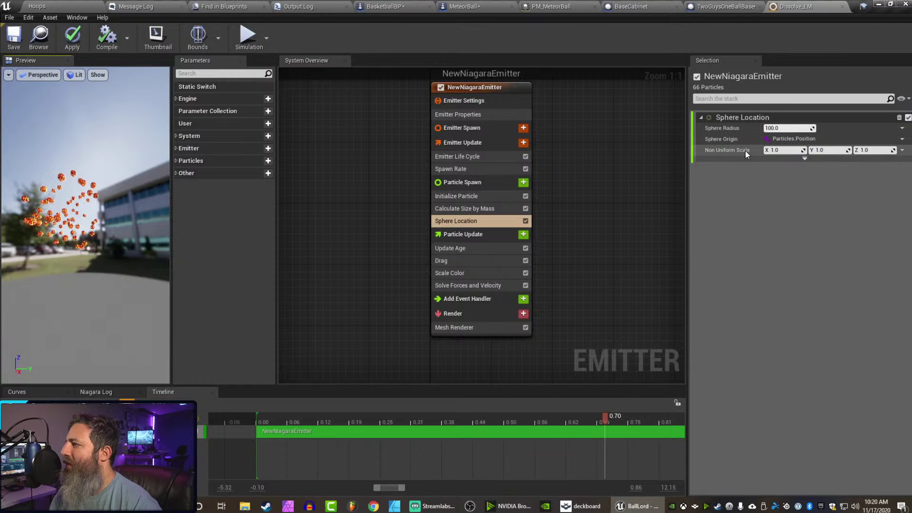
left_click(902, 151)
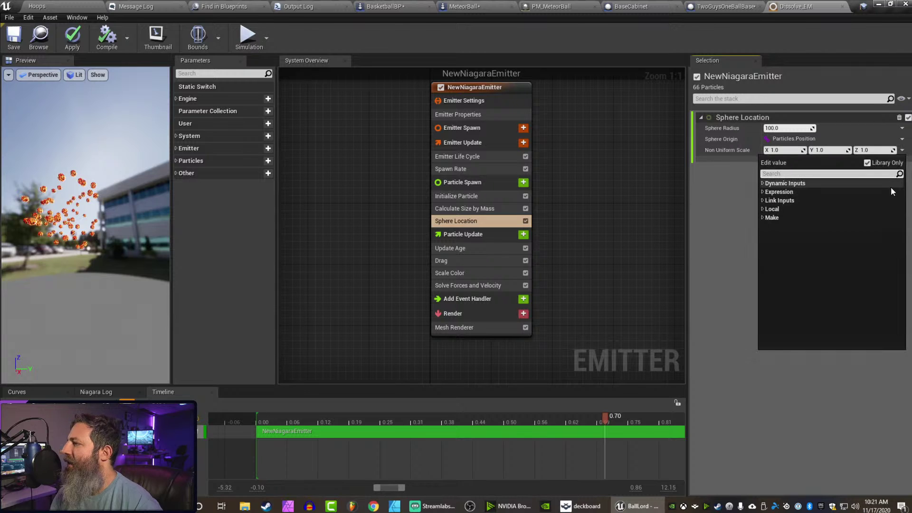
left_click(762, 185)
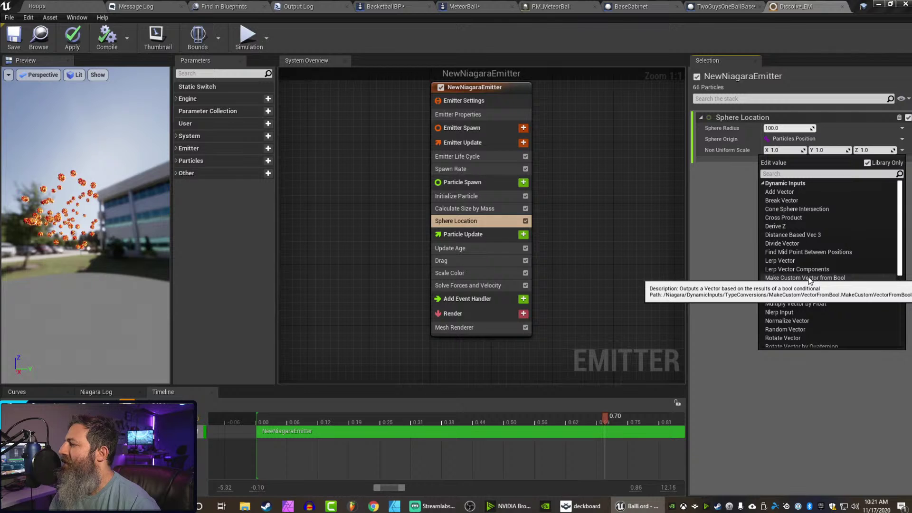
scroll(808, 279, "down", 1)
scroll(808, 280, "down", 2)
scroll(808, 281, "down", 1)
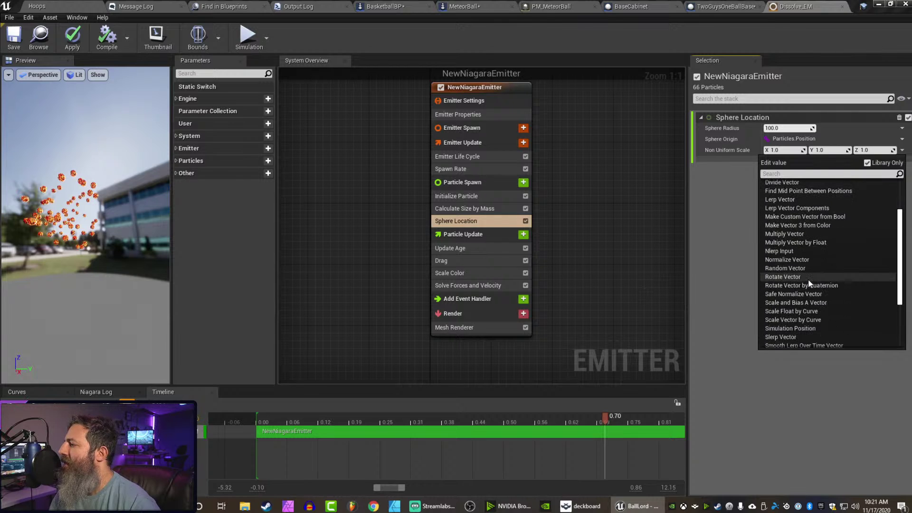
scroll(807, 283, "down", 1)
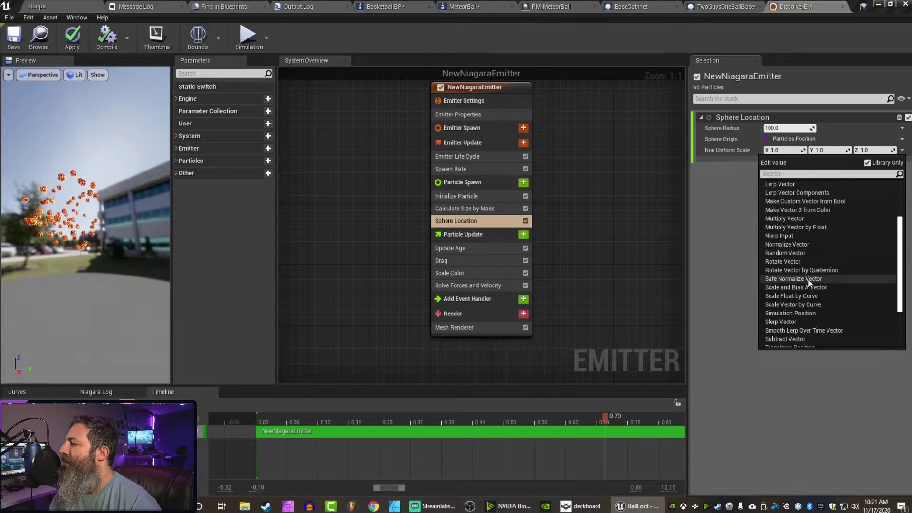
scroll(807, 279, "down", 1)
scroll(808, 278, "down", 1)
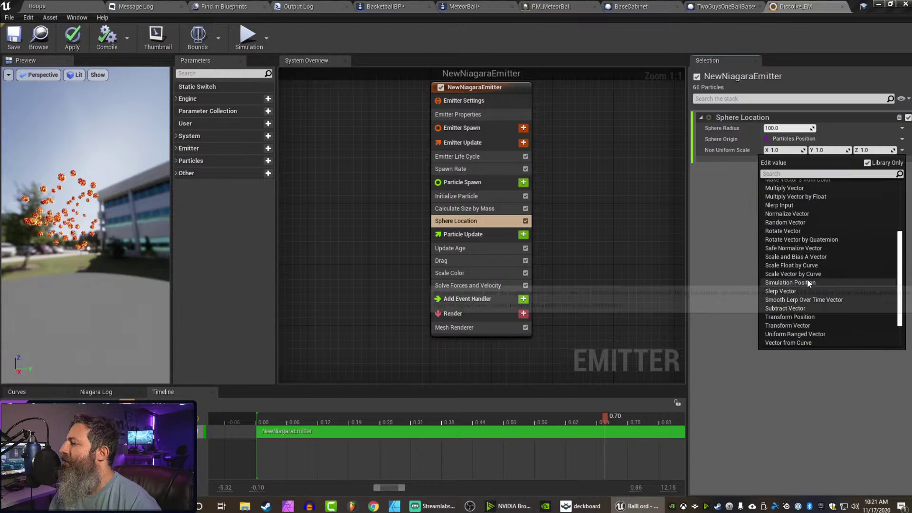
scroll(807, 281, "down", 1)
scroll(807, 281, "down", 1)
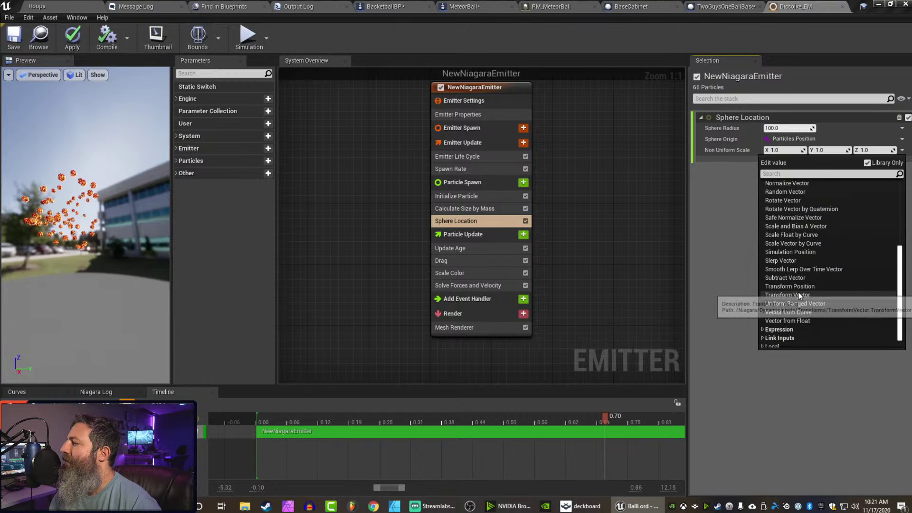
scroll(796, 290, "down", 1)
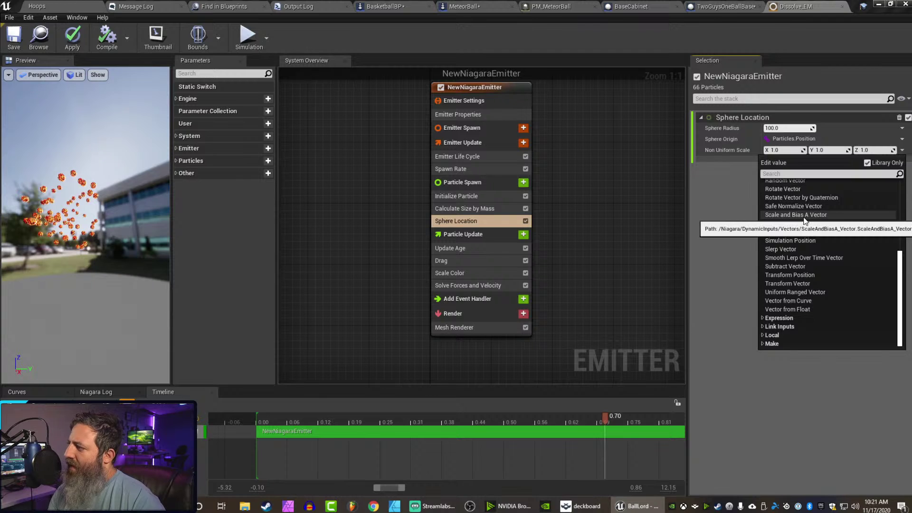
scroll(805, 220, "up", 2)
scroll(802, 219, "up", 4)
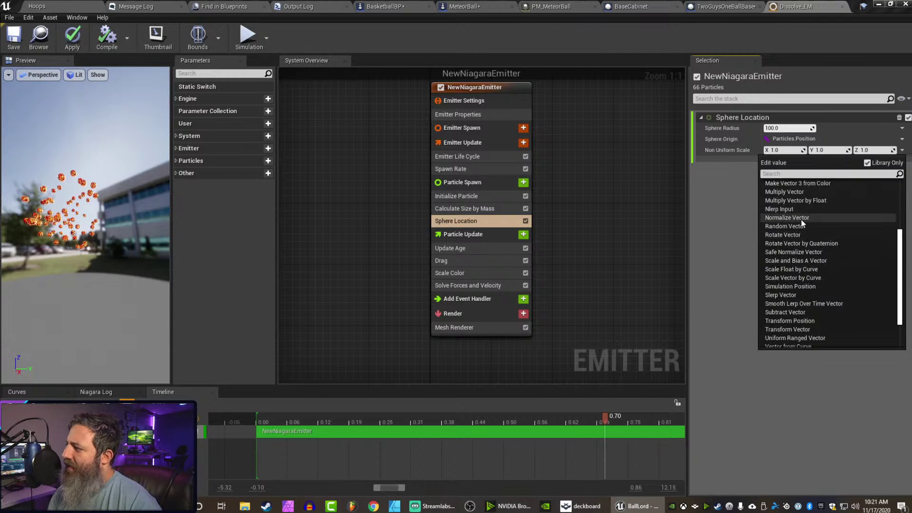
scroll(799, 222, "up", 1)
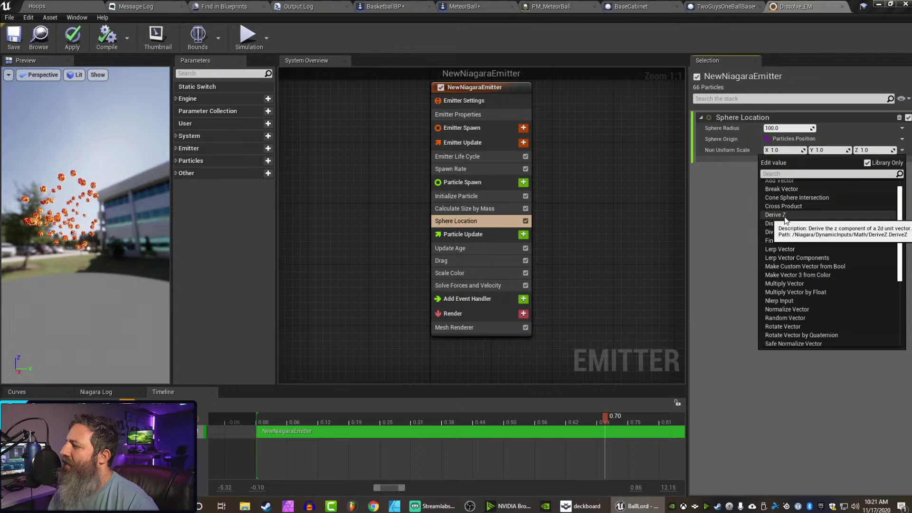
scroll(784, 217, "up", 1)
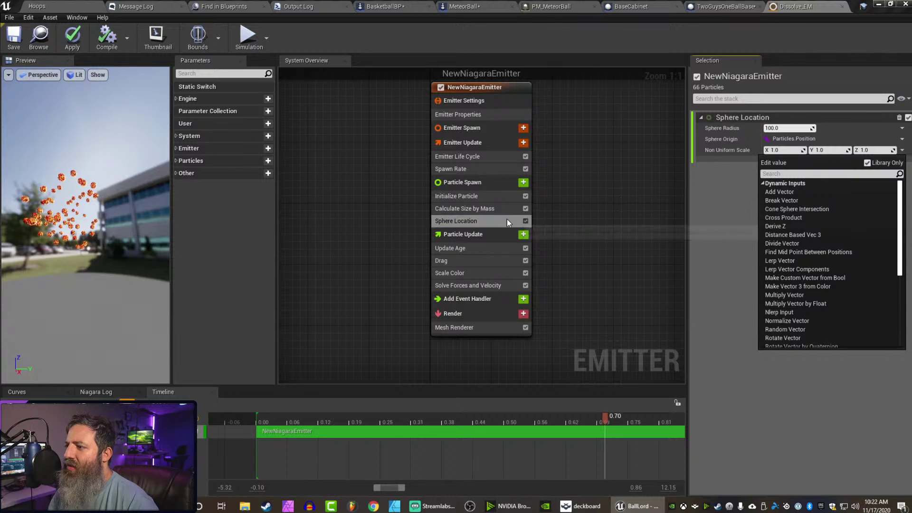
left_click(552, 224)
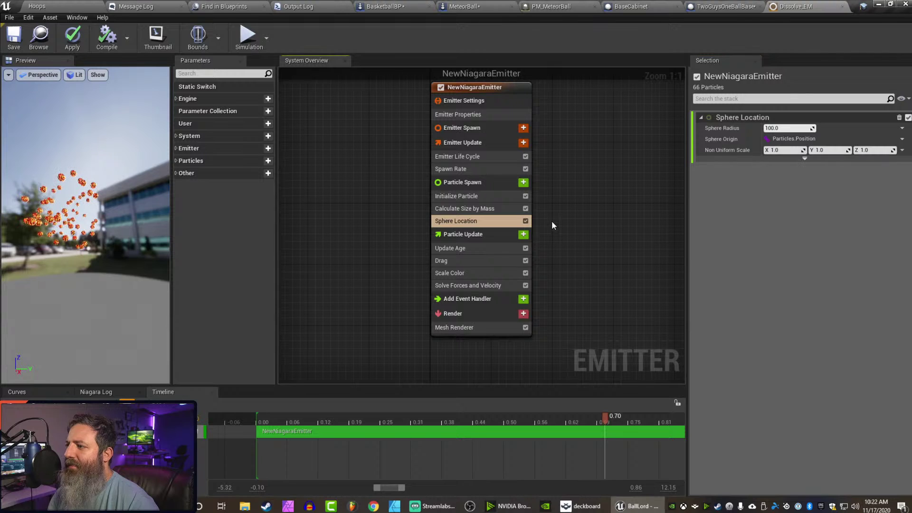
Search the Particle Spawn modules for "mesh" and add a Sample Static Mesh module to the emitter.
left_click(458, 197)
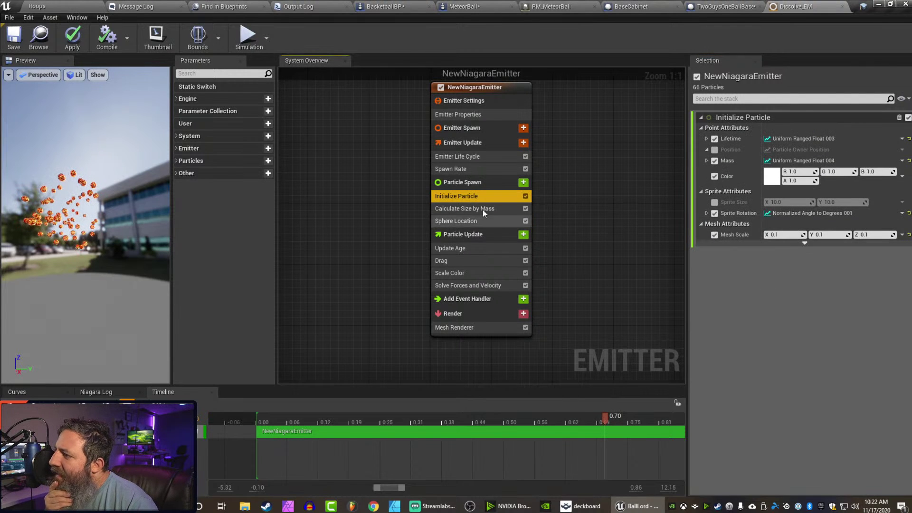
left_click(526, 183)
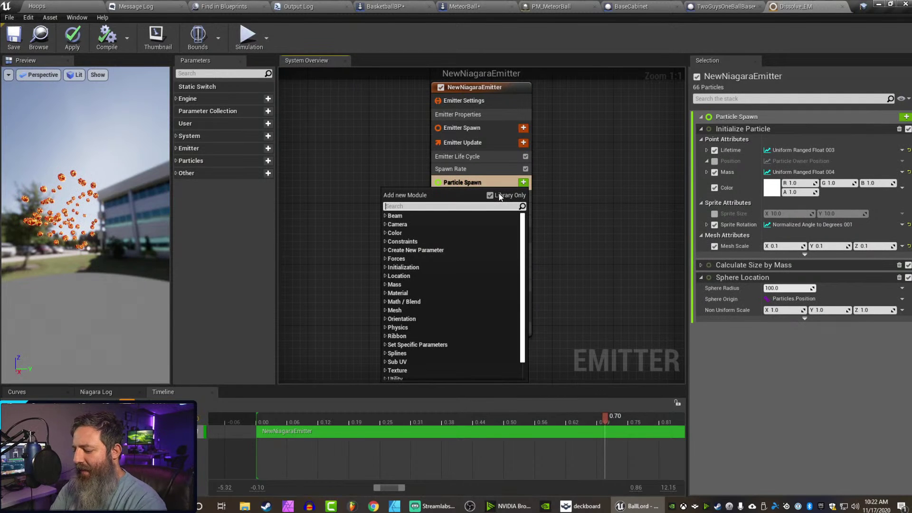
type("mesh")
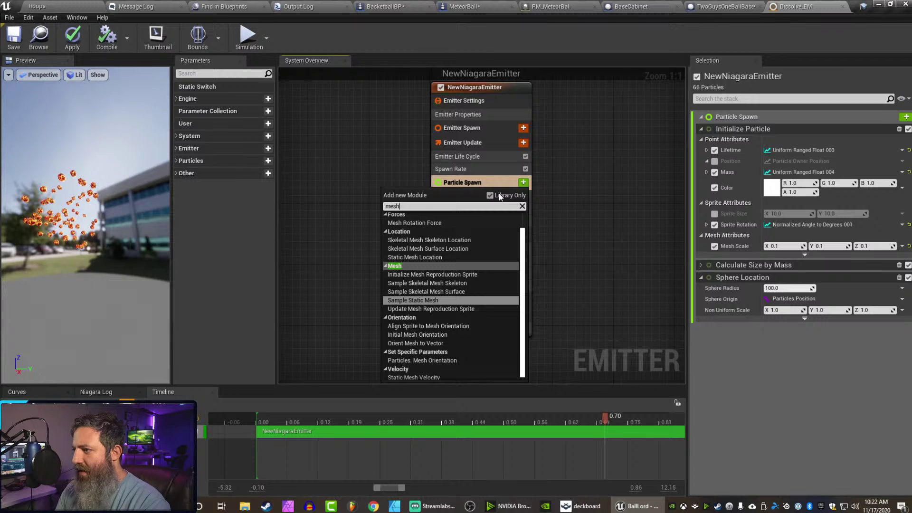
key("Up")
key("Up")
key("Up")
key("Up")
key("Up")
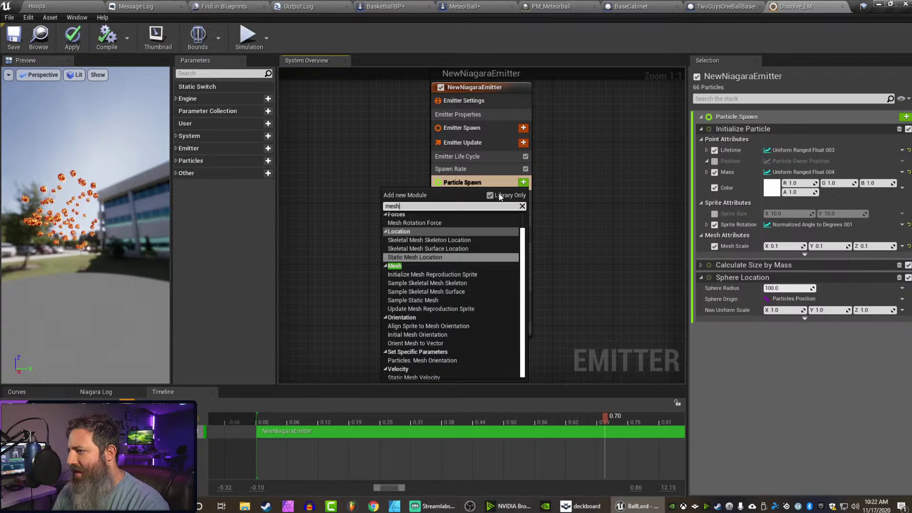
key("Down")
key("Down")
key("Down")
key("Up")
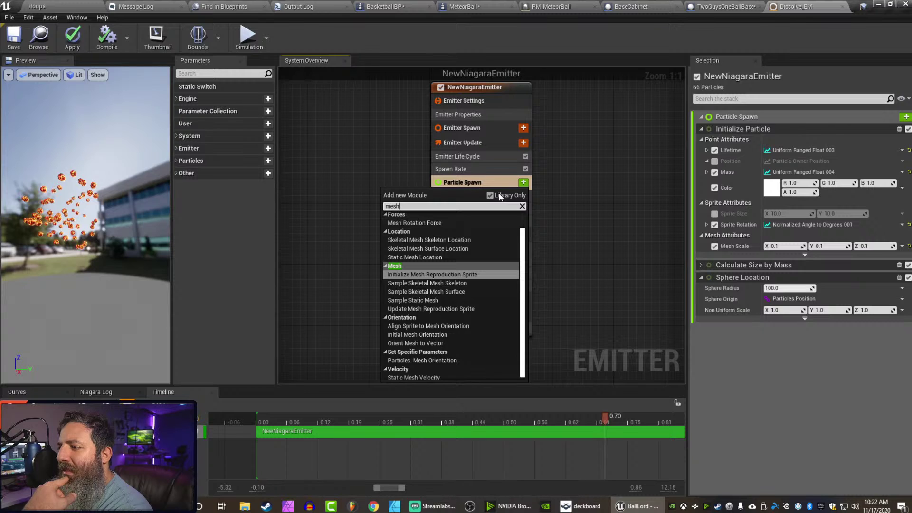
key("Down")
key("Down")
key("Down")
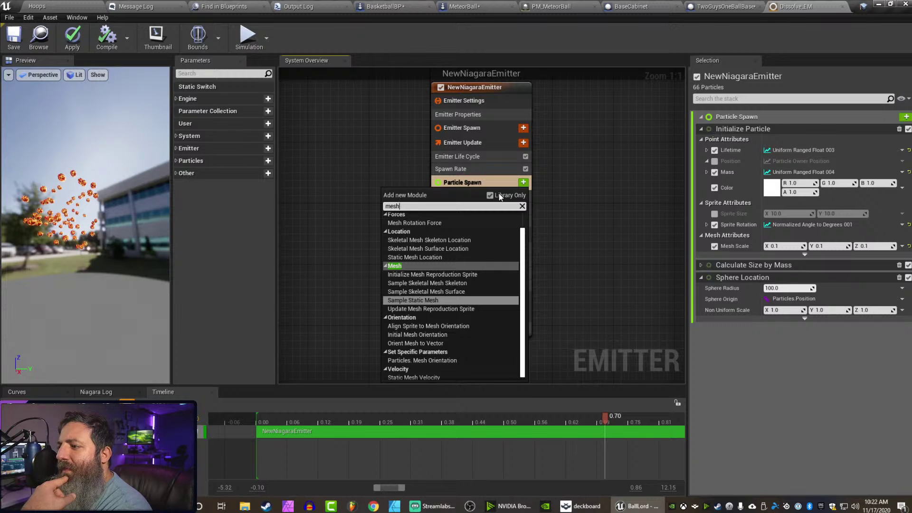
key("Return")
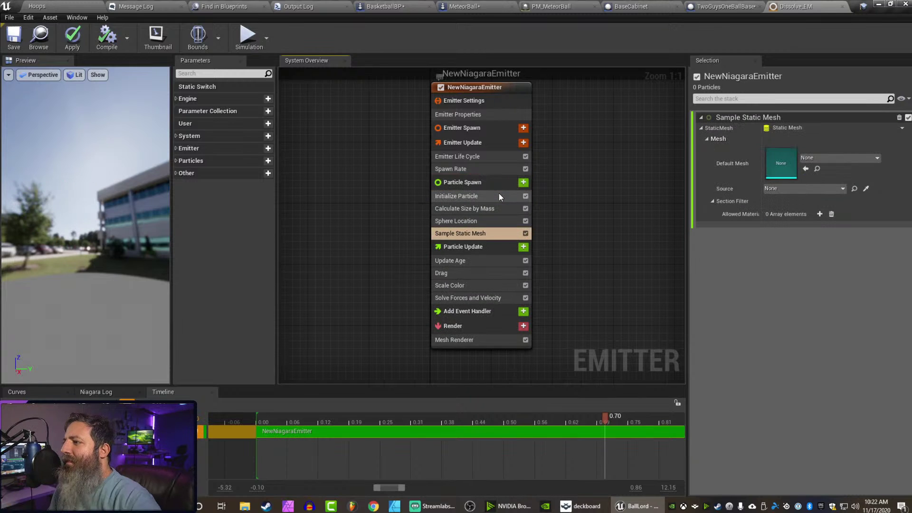
Set the Sample Static Mesh module's default mesh to BallMesh and check the actors available as its source.
left_click(817, 158)
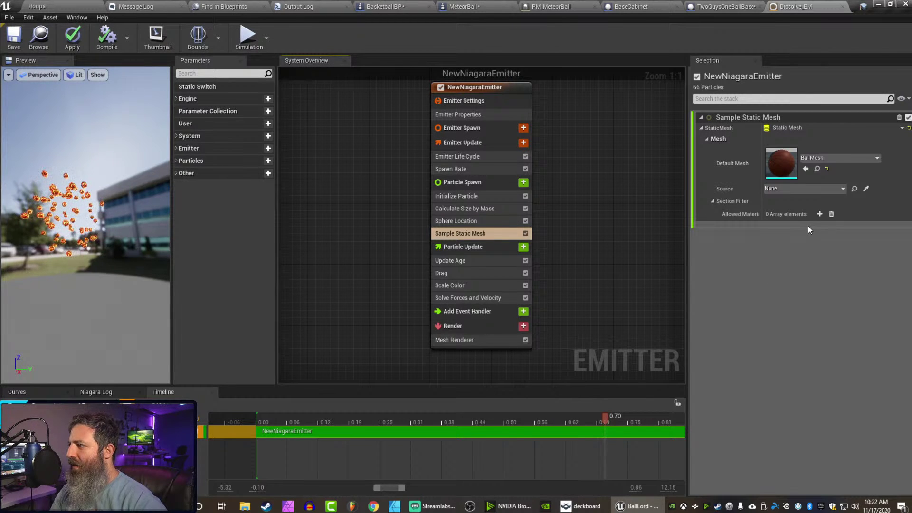
left_click(774, 190)
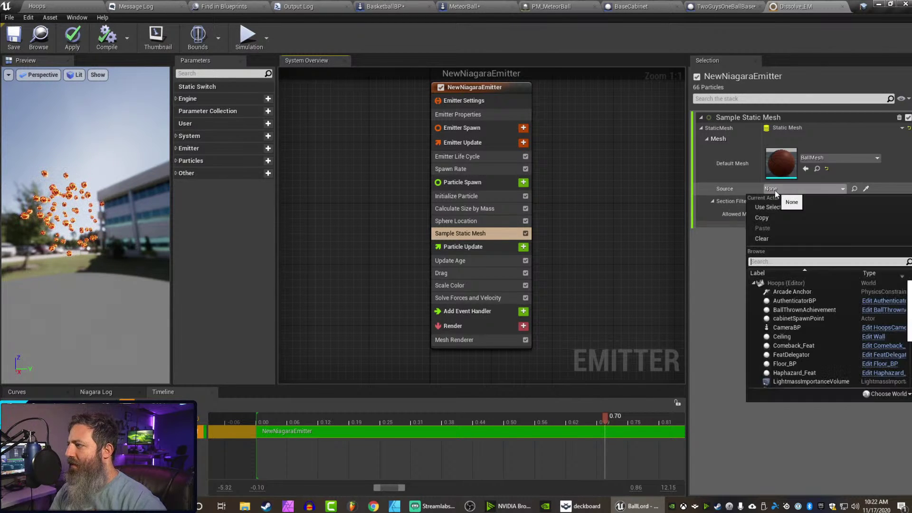
left_click(789, 189)
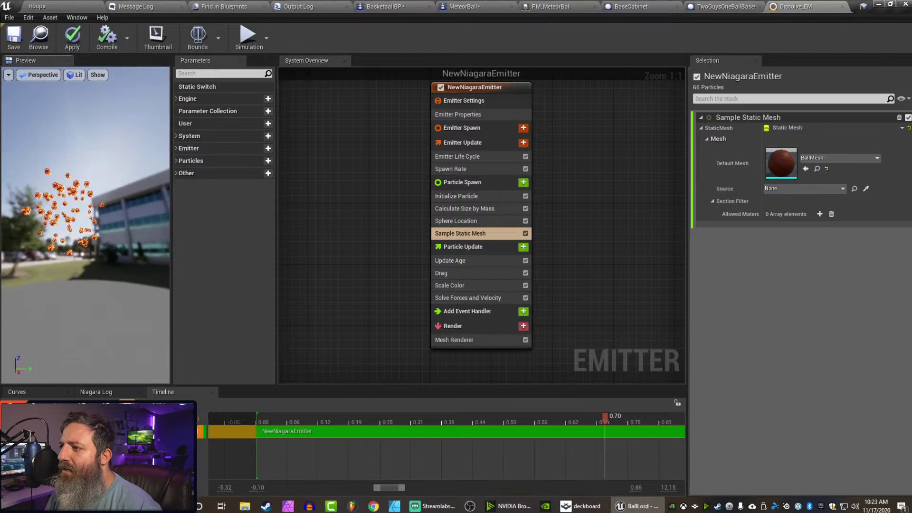
Set the emitter's Spawn Rate to 1000.
left_click(451, 169)
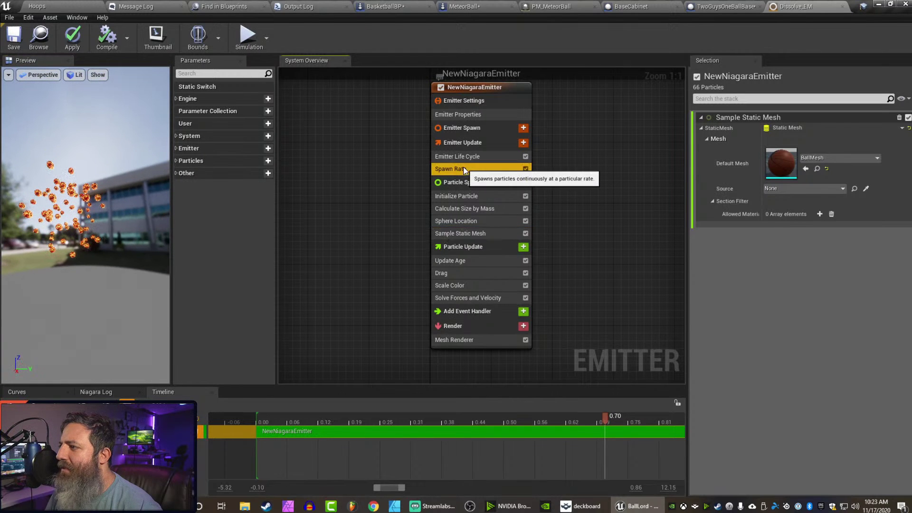
type("1000")
key("Return")
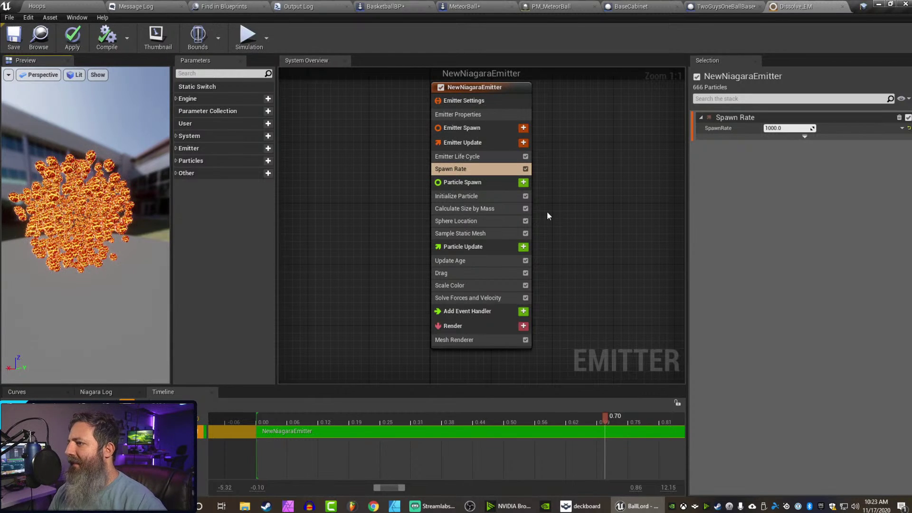
Set the Initialize Particle module's Mesh Scale to 0.05 on X, Y and Z and inspect the particles in the preview.
left_click(489, 200)
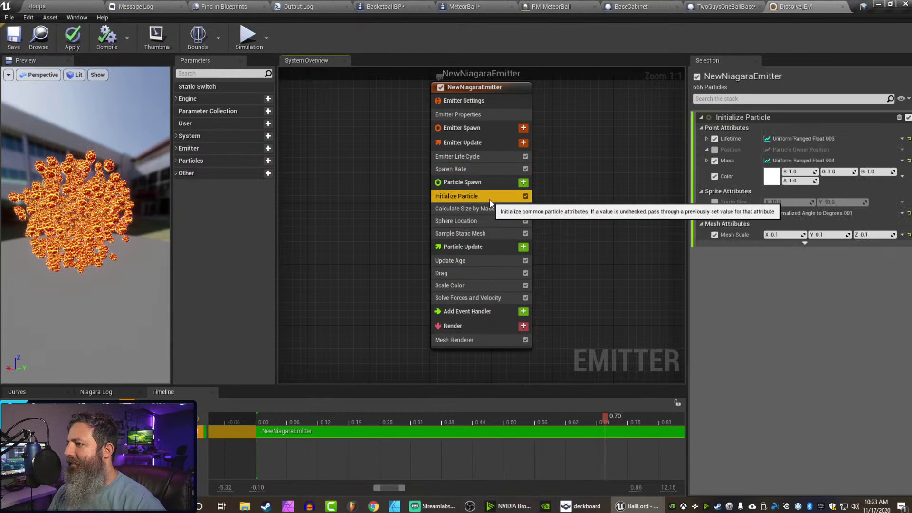
left_click(784, 235)
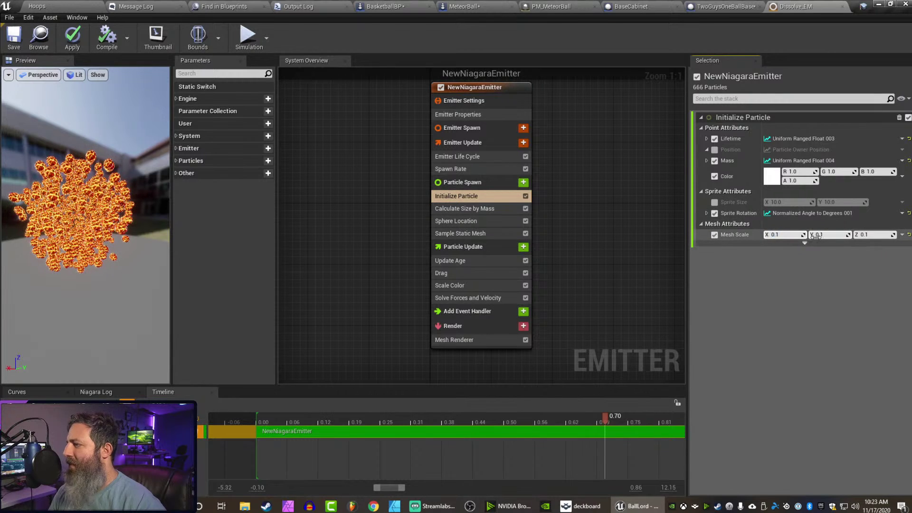
type("0.0")
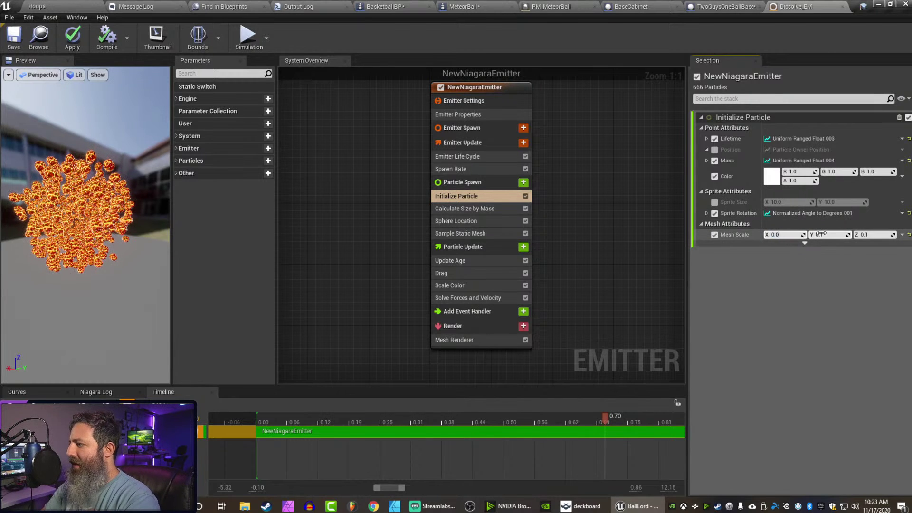
type("5")
key("Return")
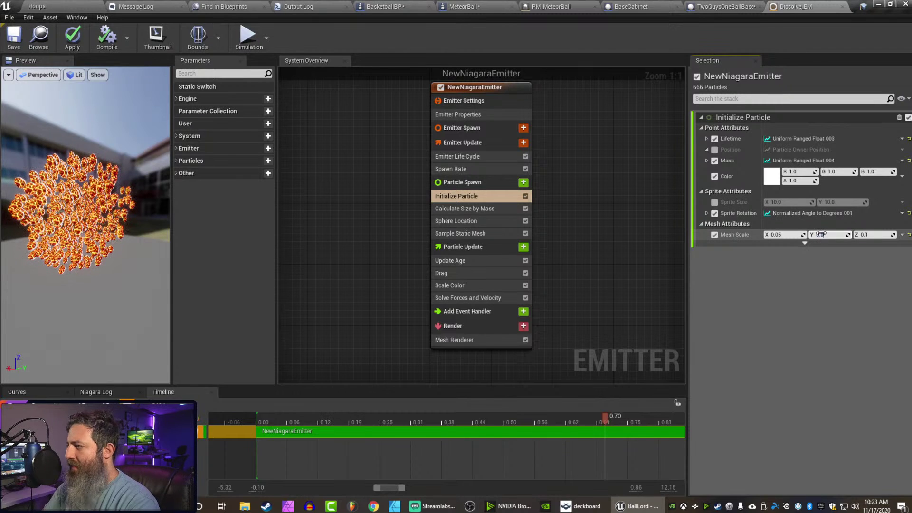
key("Tab")
type("0.05")
key("Return")
middle_click_drag(91, 204, 62, 216)
scroll(90, 204, "up", 5)
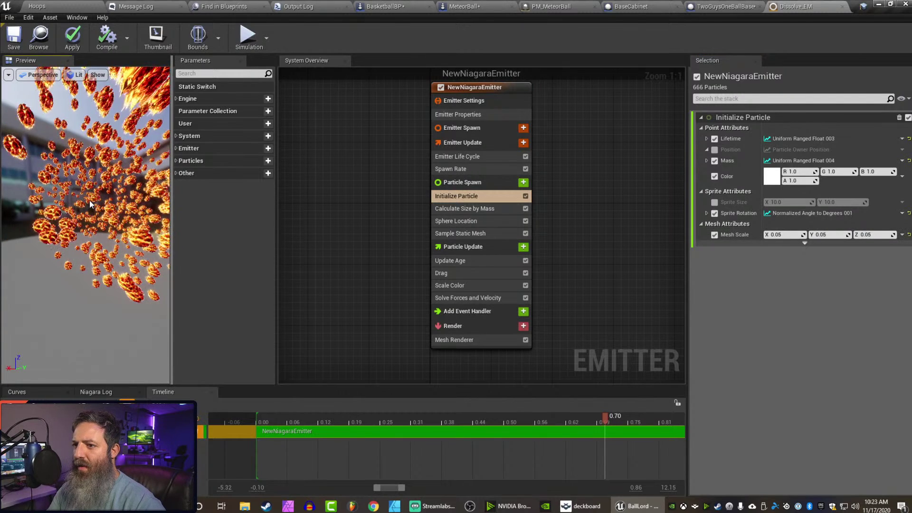
scroll(90, 204, "down", 10)
left_click_drag(91, 204, 48, 204)
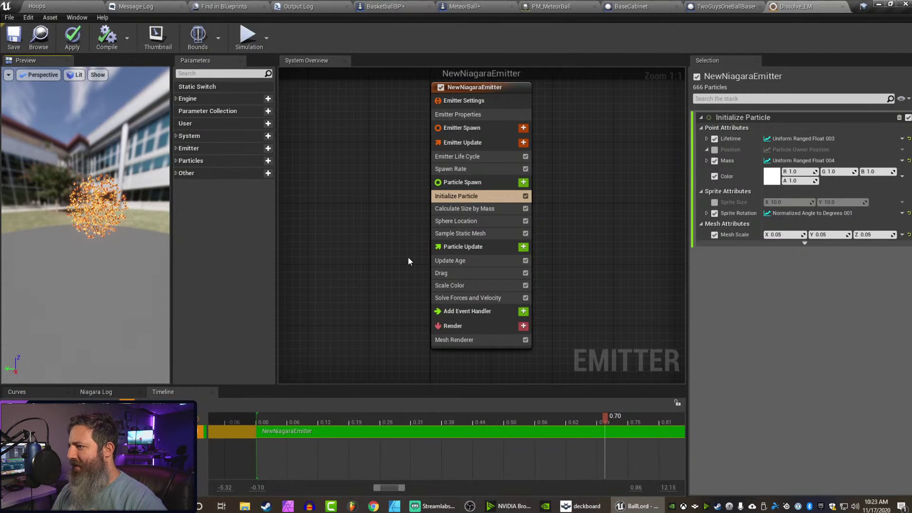
Examine the settings of the Calculate Size by Mass, Initialize Particle and Sample Static Mesh modules.
left_click(459, 208)
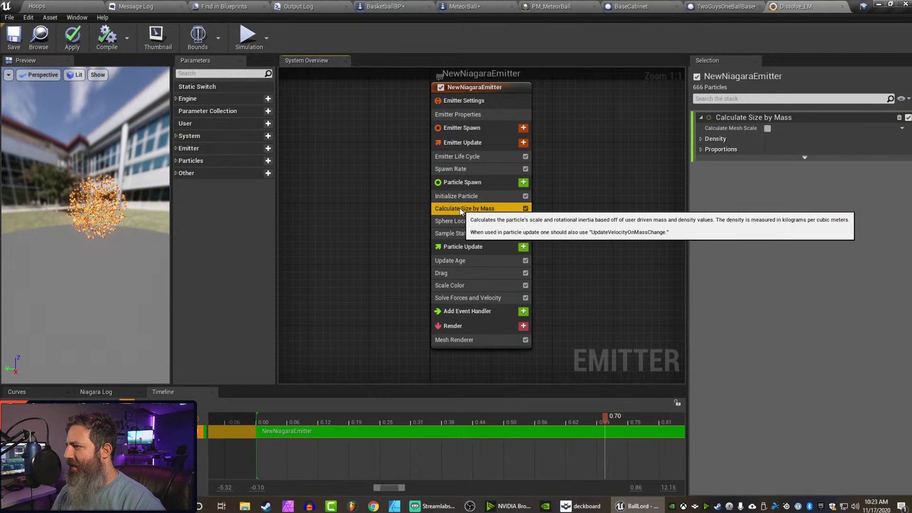
left_click(456, 195)
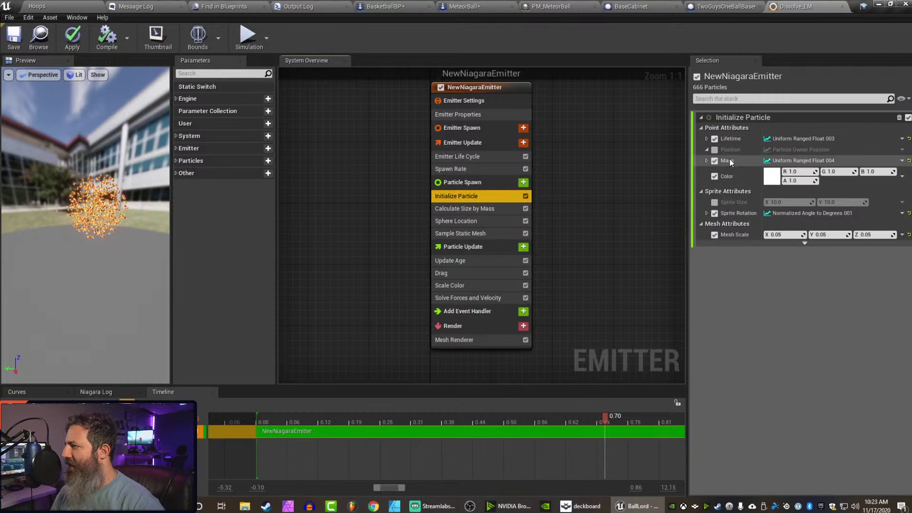
left_click(714, 176)
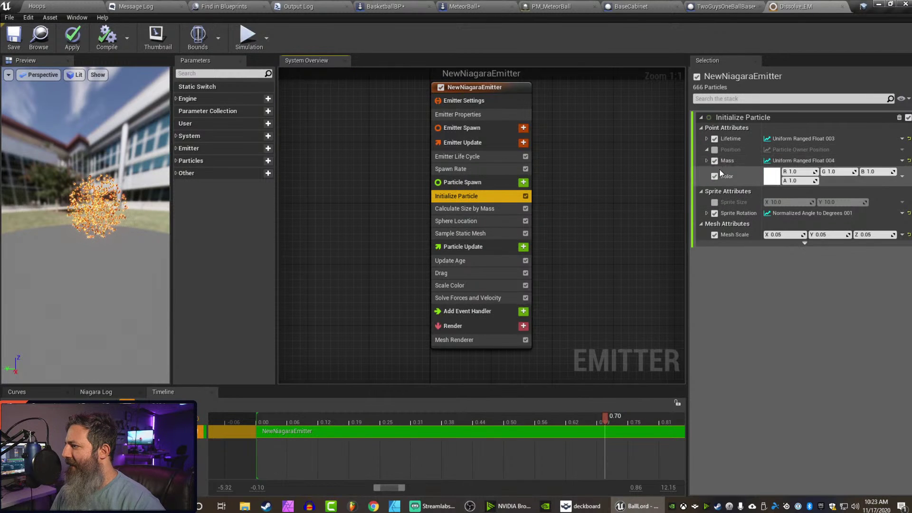
left_click(470, 234)
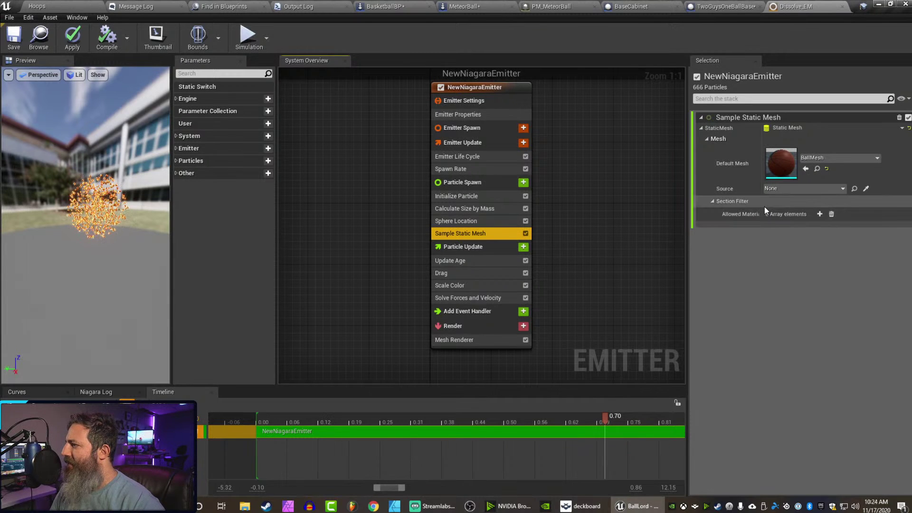
left_click_drag(97, 204, 114, 216)
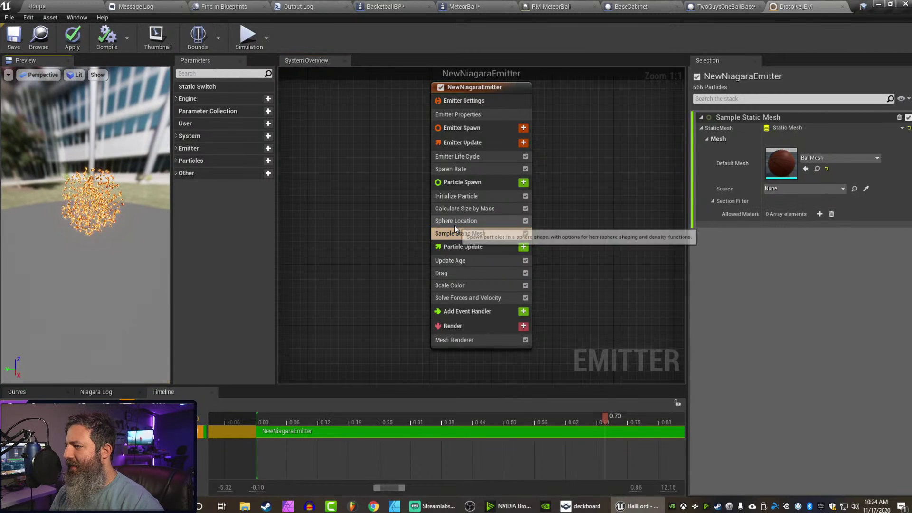
Disable the Sphere Location module to compare the particle spread in the preview, and enable it again.
left_click(525, 221)
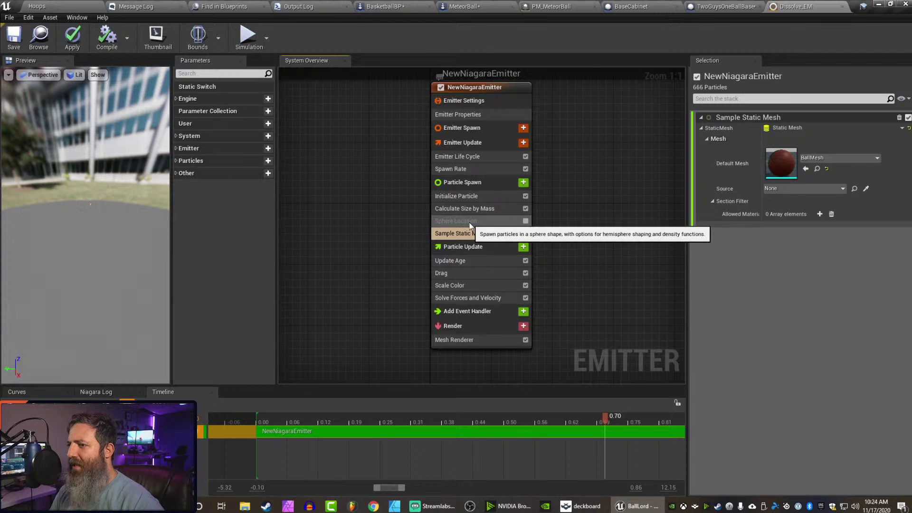
left_click_drag(84, 216, 86, 184)
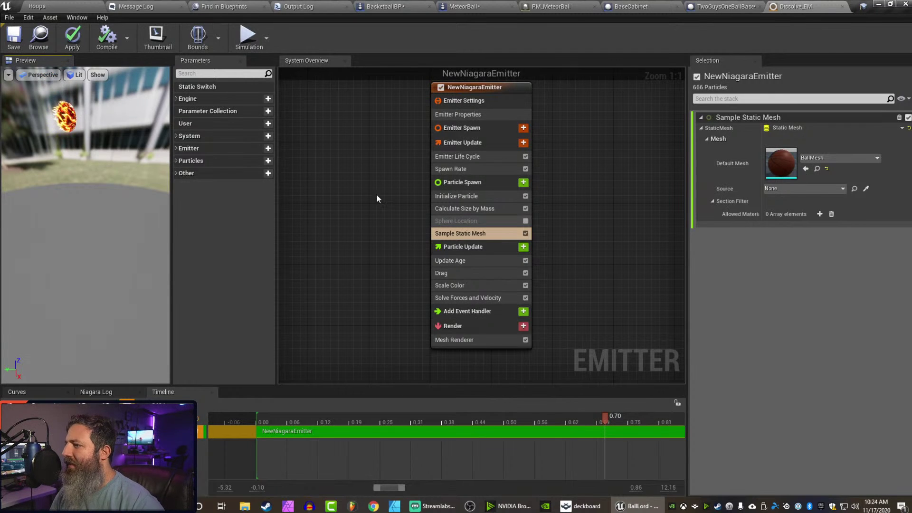
left_click(447, 221)
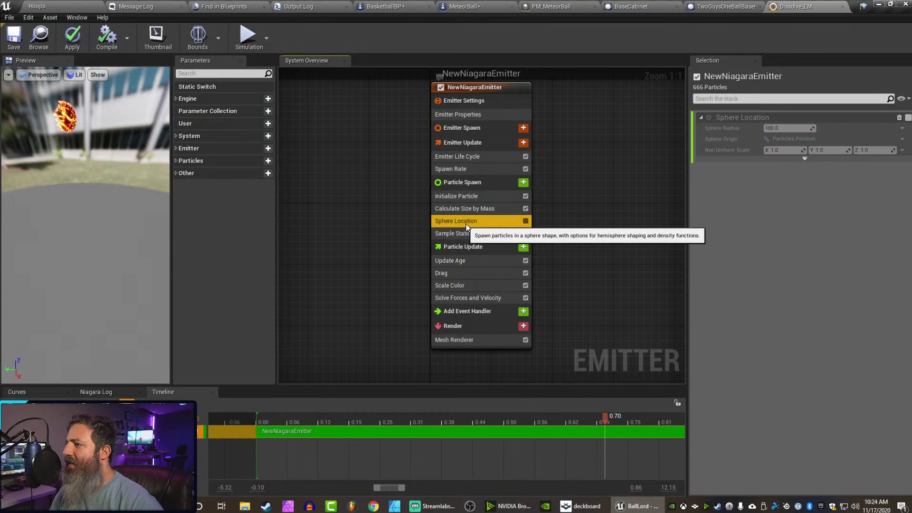
left_click(525, 221)
left_click(774, 128)
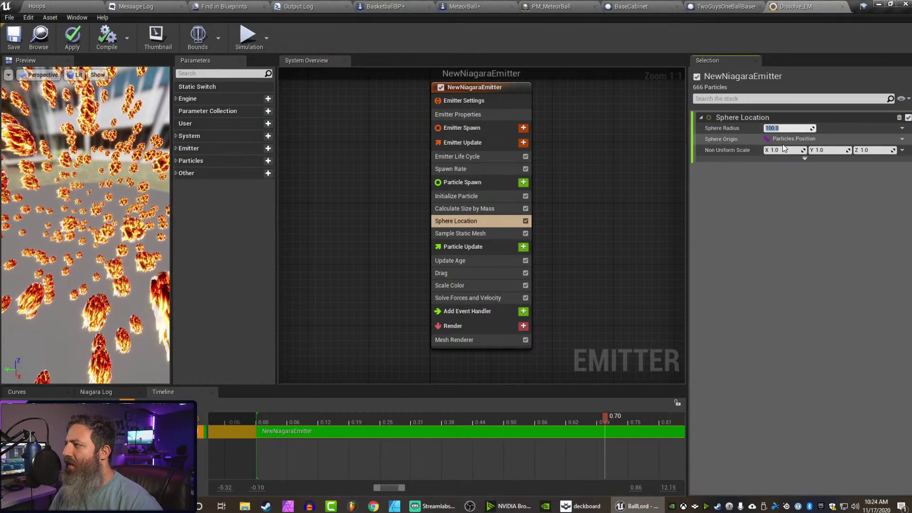
scroll(74, 209, "down", 5)
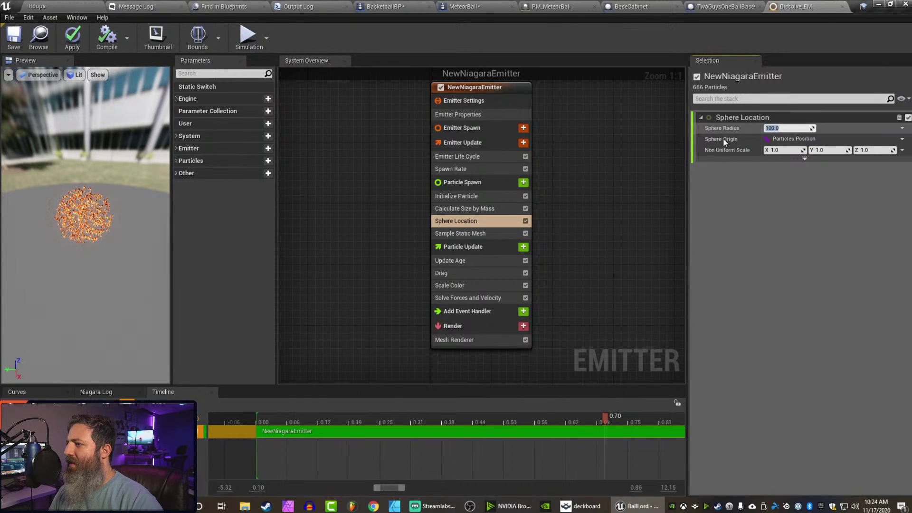
Set the Sample Static Mesh module's default mesh to base_cabinet and apply the offered fix for its CPU access error.
left_click(476, 234)
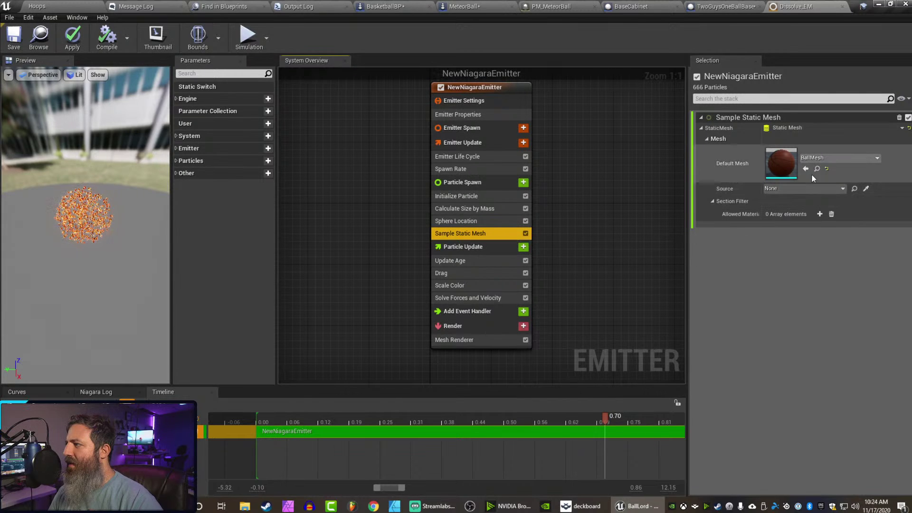
left_click(822, 158)
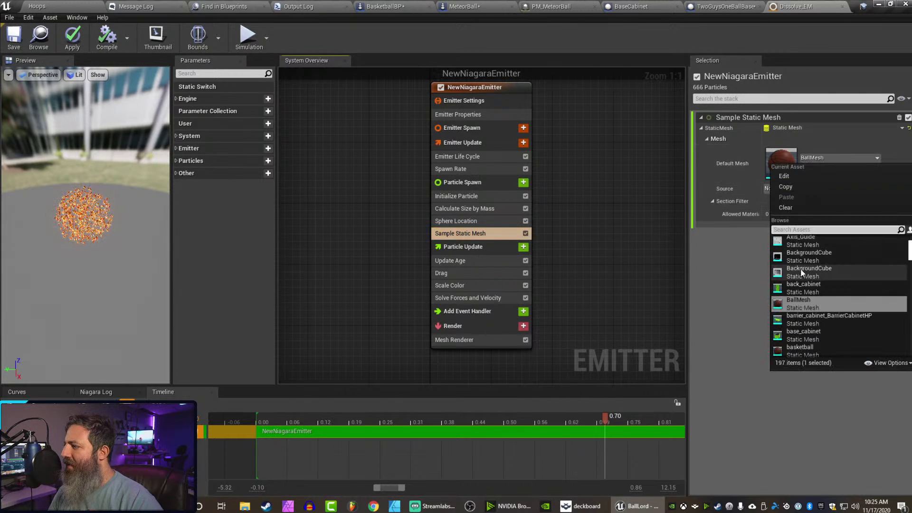
left_click(800, 339)
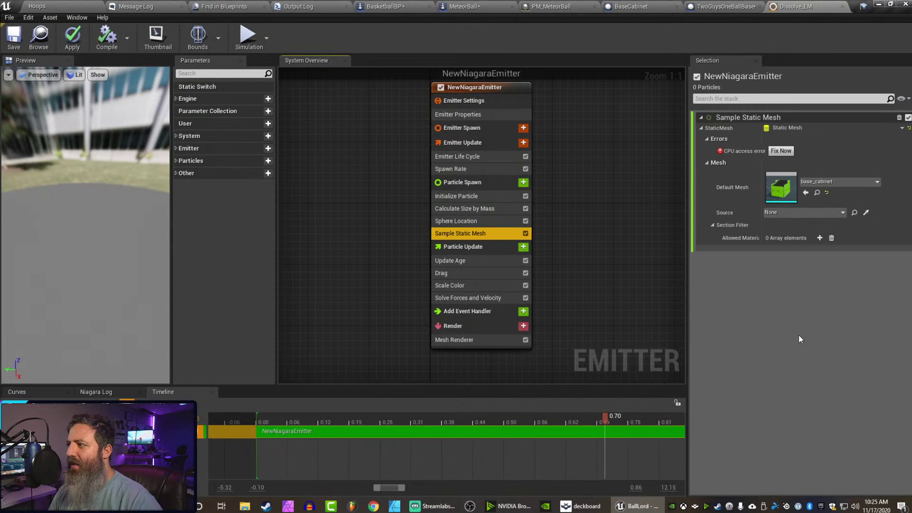
left_click(782, 151)
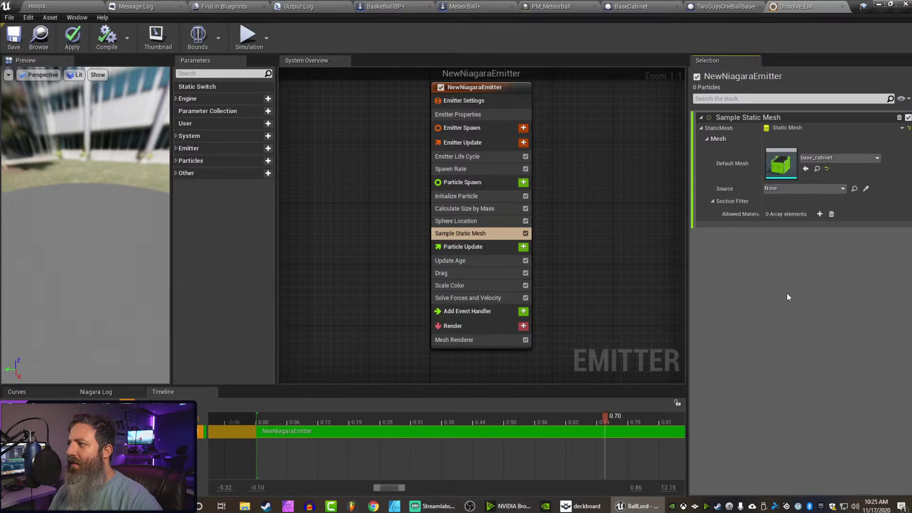
Open the source actor list of the Sample Static Mesh module and search it for "two".
left_click(483, 211)
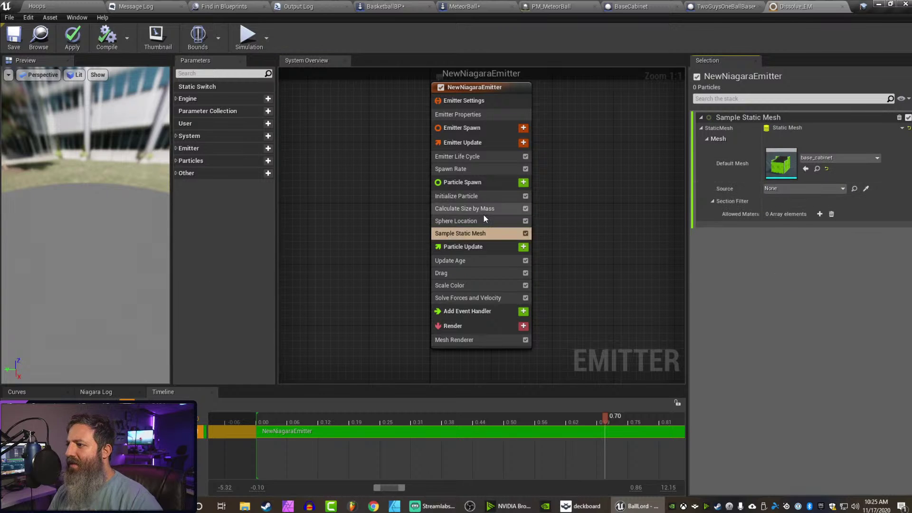
left_click(482, 221)
left_click(481, 233)
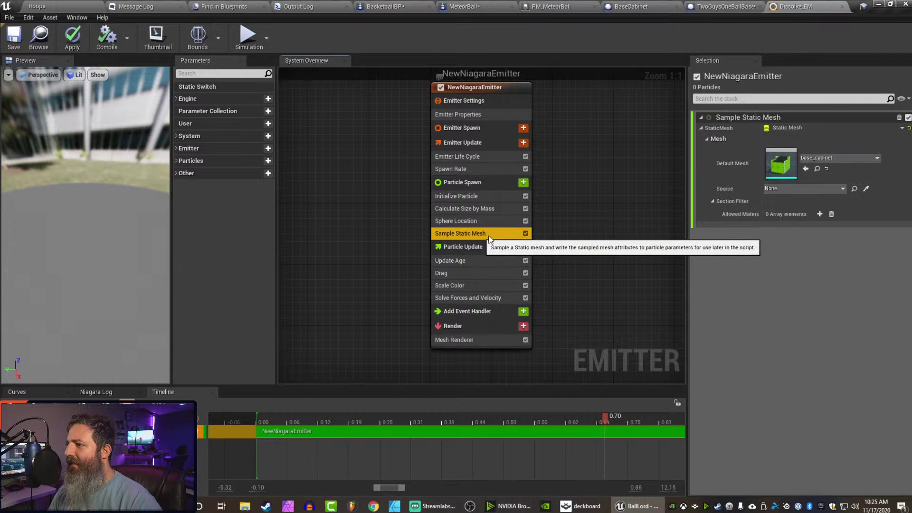
left_click(788, 189)
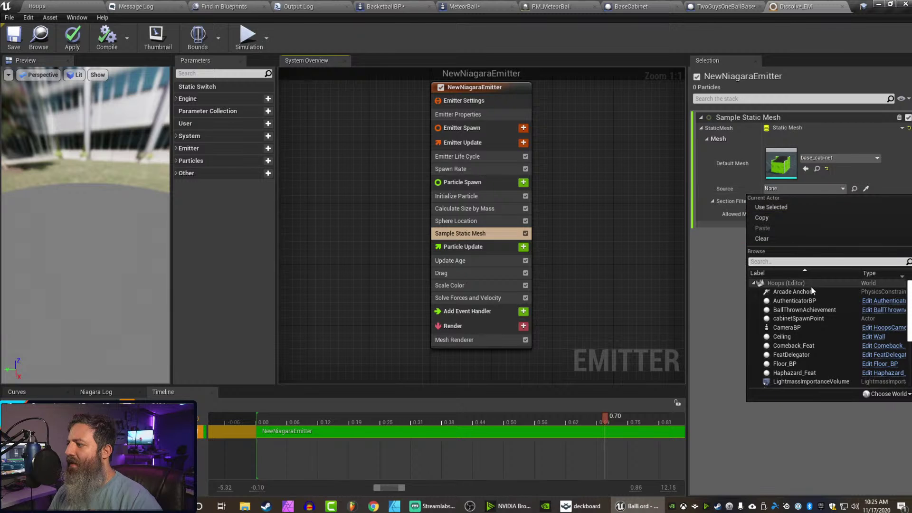
scroll(797, 355, "down", 1)
scroll(798, 355, "down", 2)
scroll(795, 343, "up", 2)
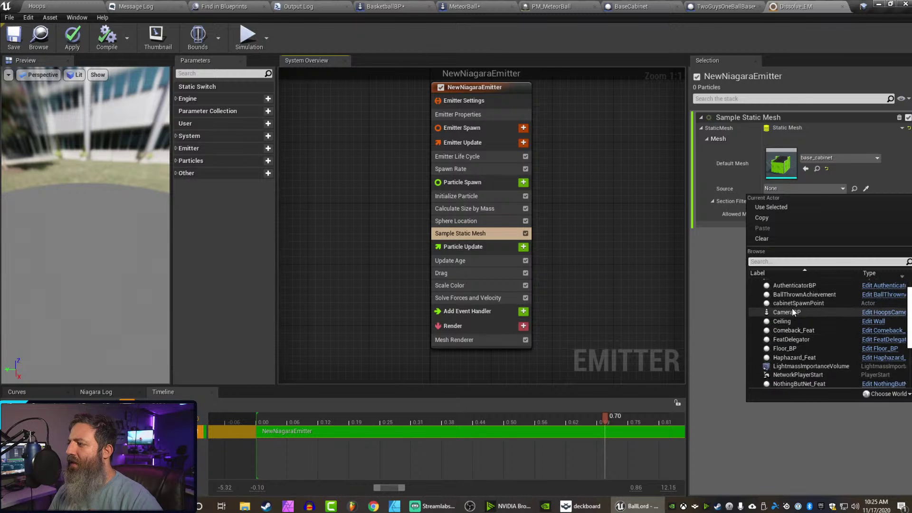
scroll(791, 308, "down", 1)
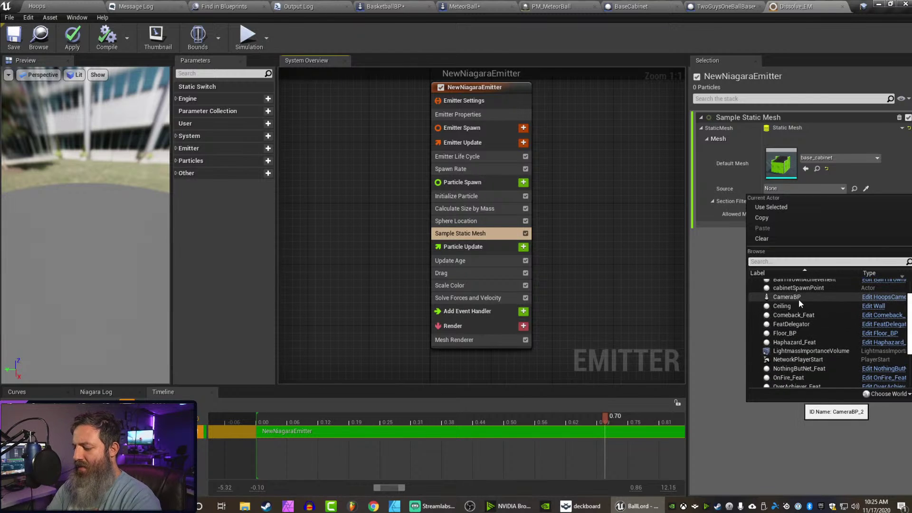
type("two")
key("BackSpace")
key("BackSpace")
key("BackSpace")
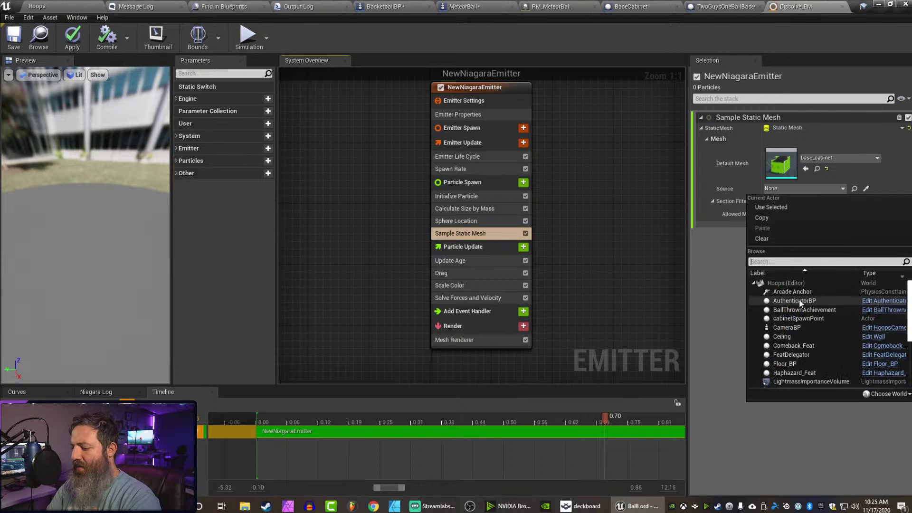
Search the source actors for "base", browse the full list, and try to set the Wall actor as source.
type("base")
key("BackSpace")
key("BackSpace")
key("BackSpace")
key("BackSpace")
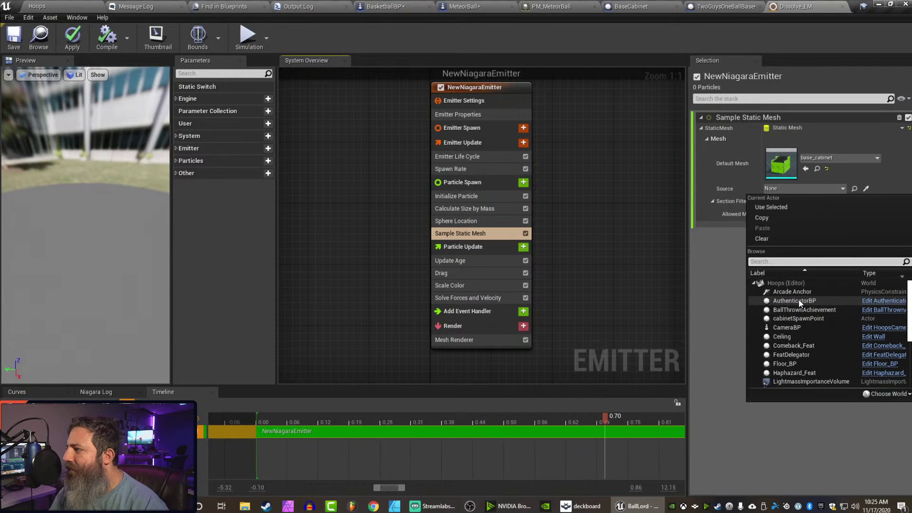
scroll(798, 332, "down", 2)
scroll(795, 340, "down", 3)
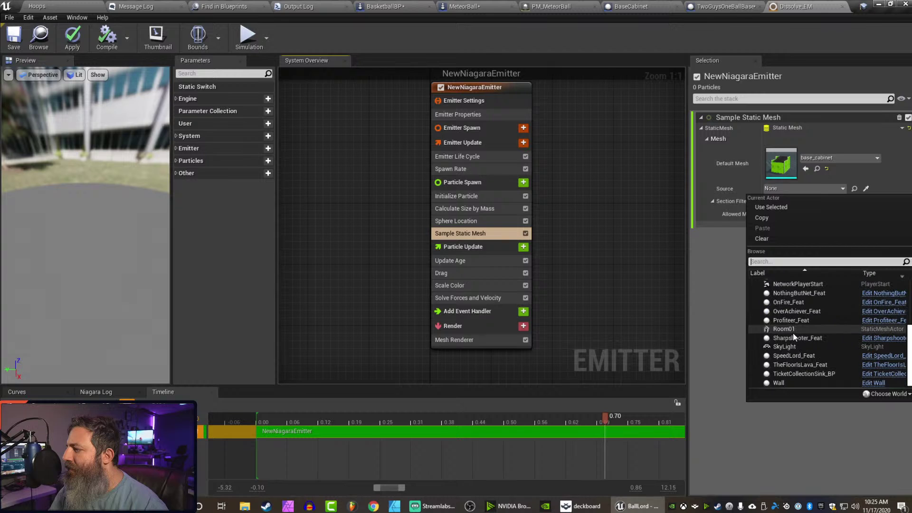
left_click(784, 382)
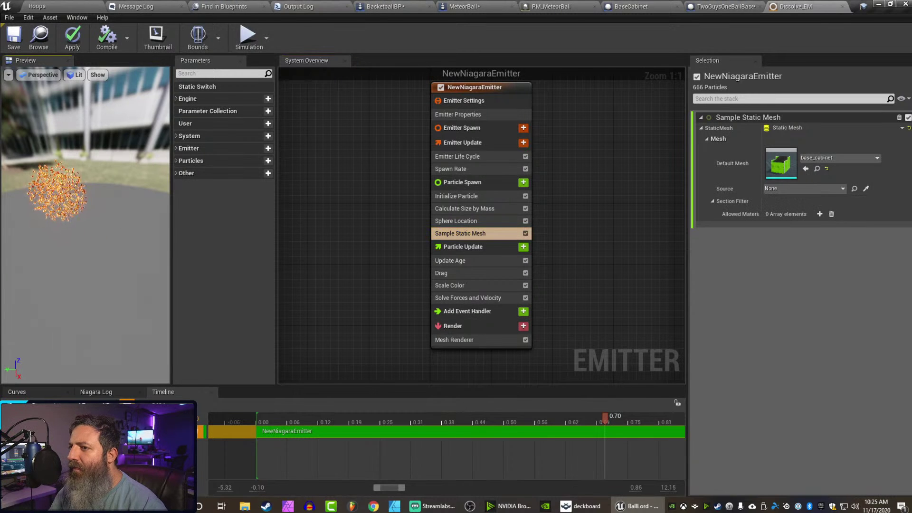
Inspect the particles in the preview, and remove the Sample Static Mesh and Sphere Location modules from Particle Spawn.
scroll(53, 226, "down", 5)
mouse_move(53, 226)
left_mouse_down()
mouse_move(166, 228)
mouse_move(42, 230)
left_mouse_up()
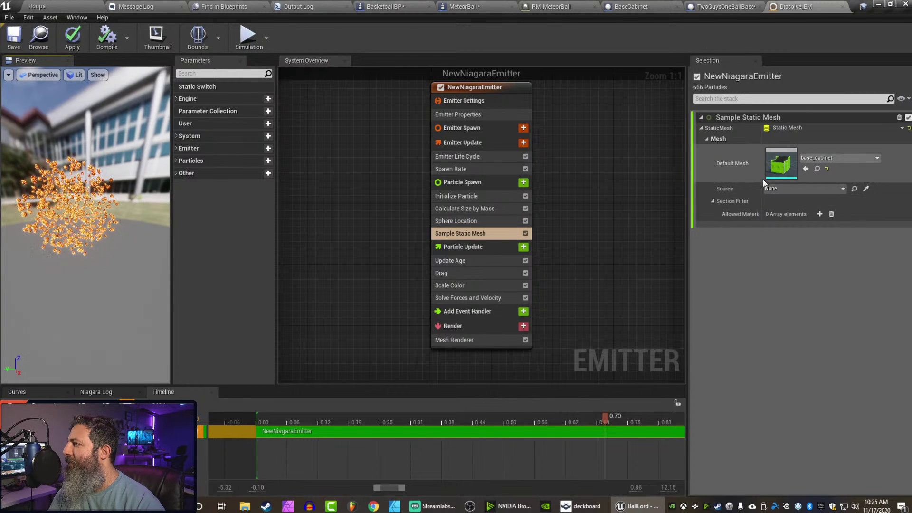
left_click(898, 118)
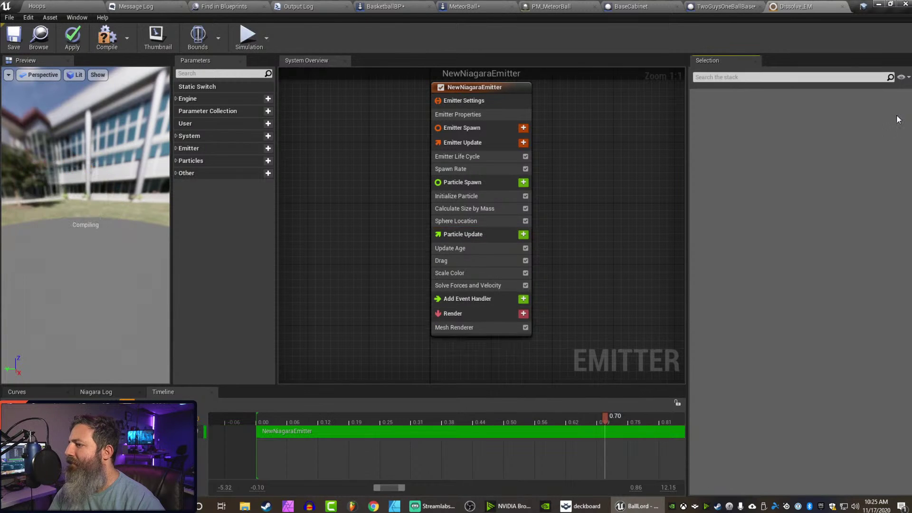
left_click(453, 221)
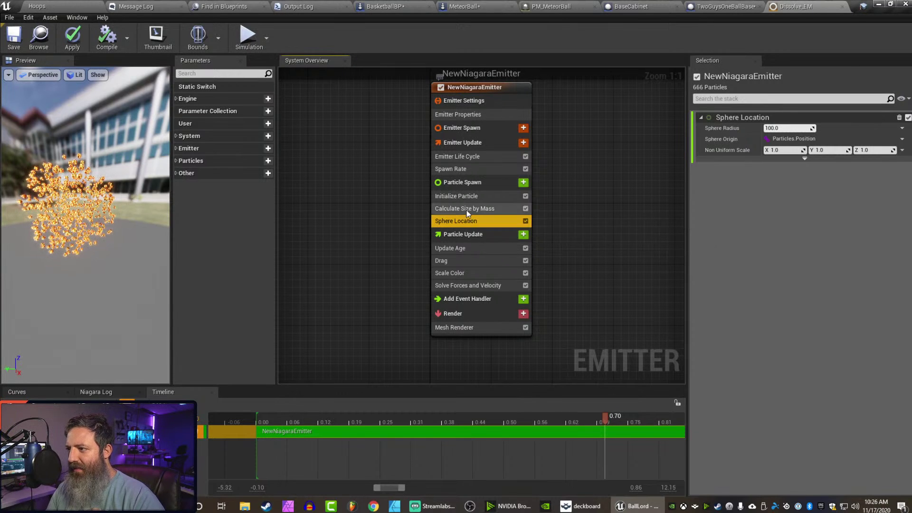
left_click(457, 196)
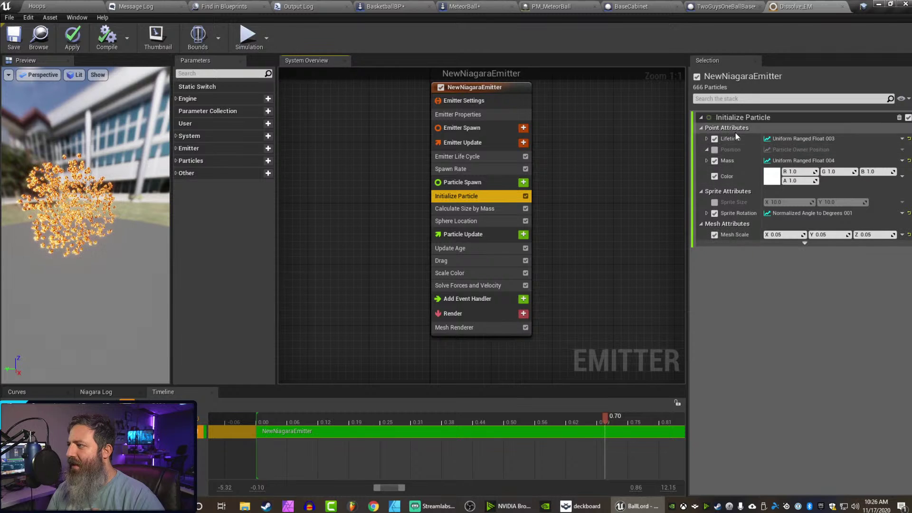
left_click(461, 221)
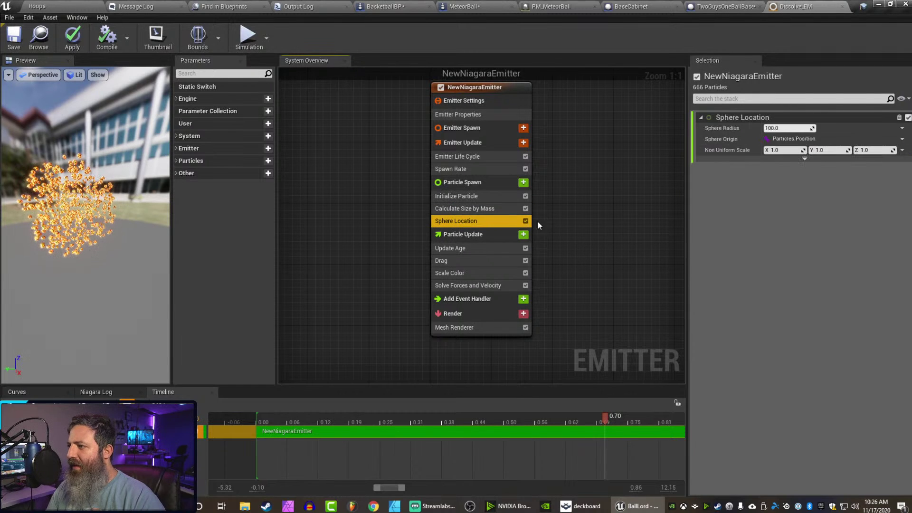
key("Delete")
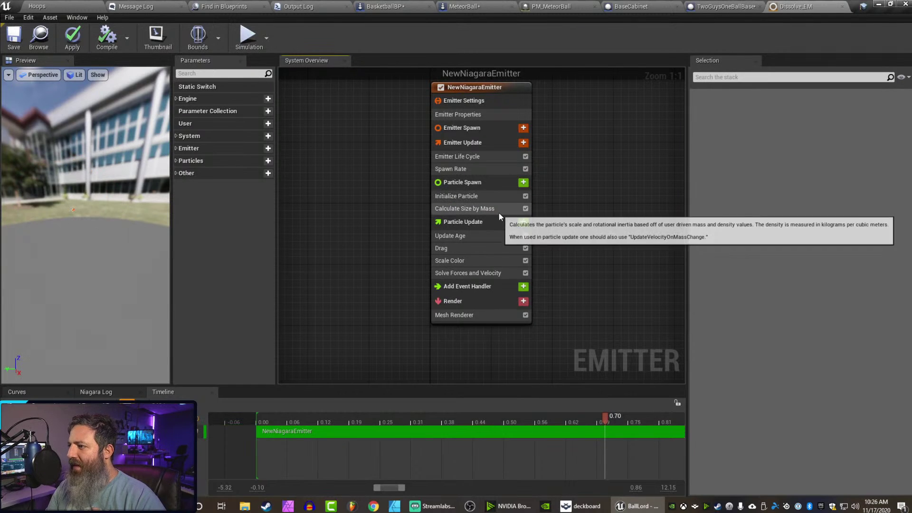
Search the modules available for Particle Spawn for "random" and clear the search.
left_click(523, 183)
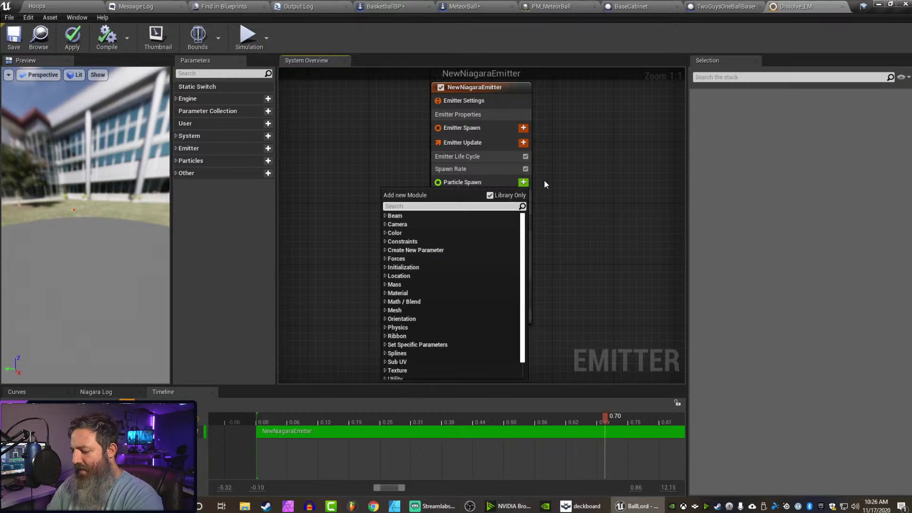
type("random")
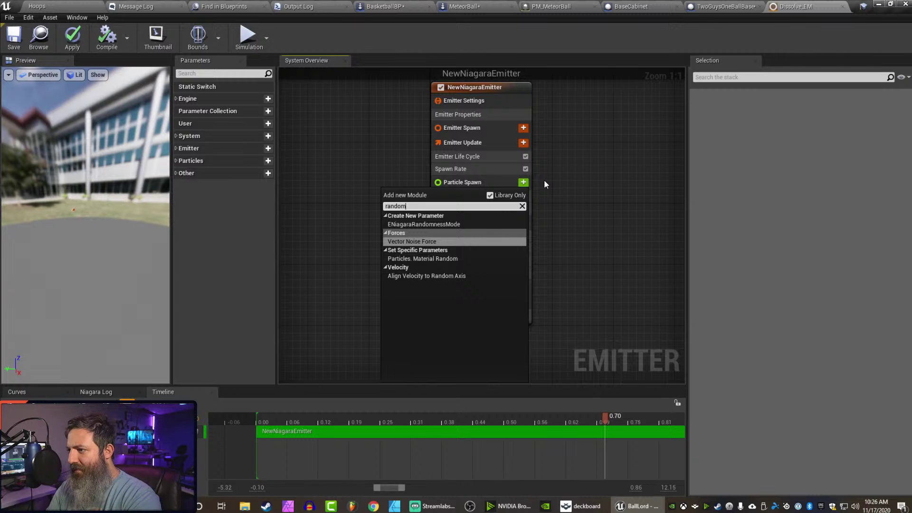
key("BackSpace")
key("BackSpace")
key("BackSpace")
key("BackSpace")
key("BackSpace")
key("BackSpace")
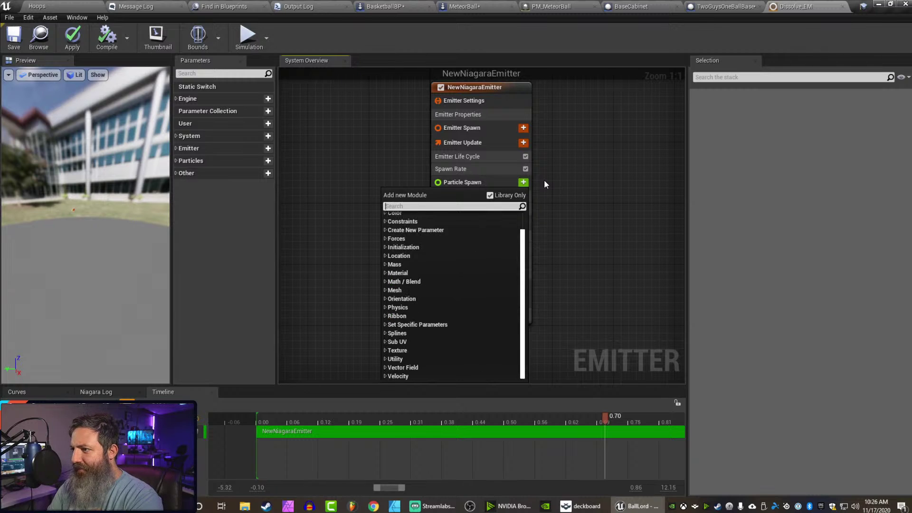
Add a Static Mesh Location module to Particle Spawn and apply the offered fix for its missing SampleStaticMesh dependency.
type("location")
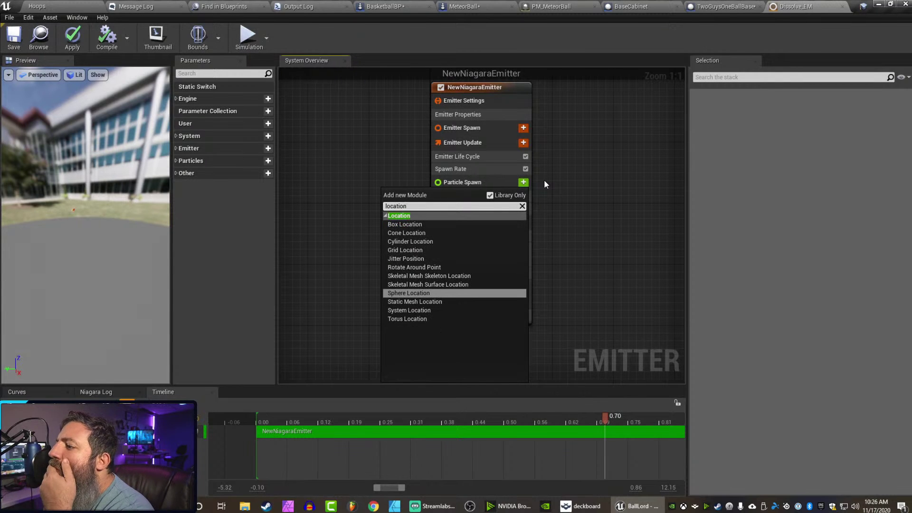
key("Down")
key("Down")
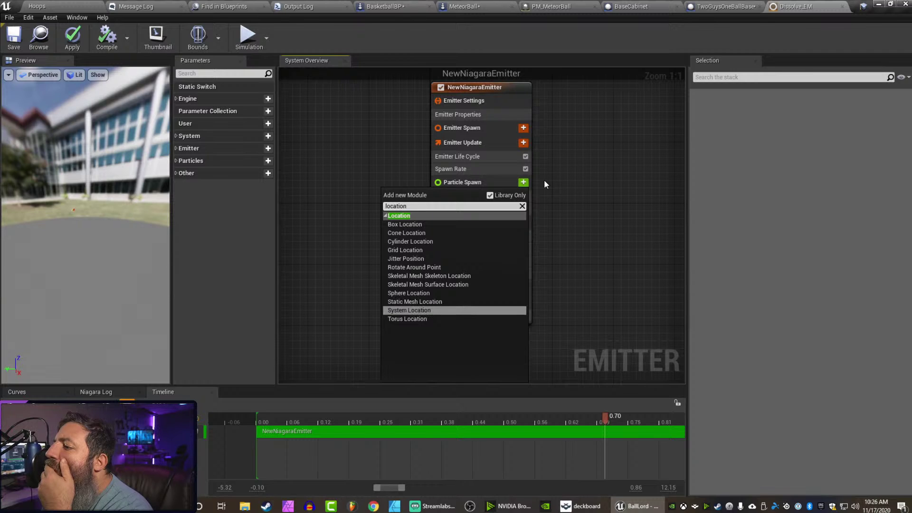
key("Up")
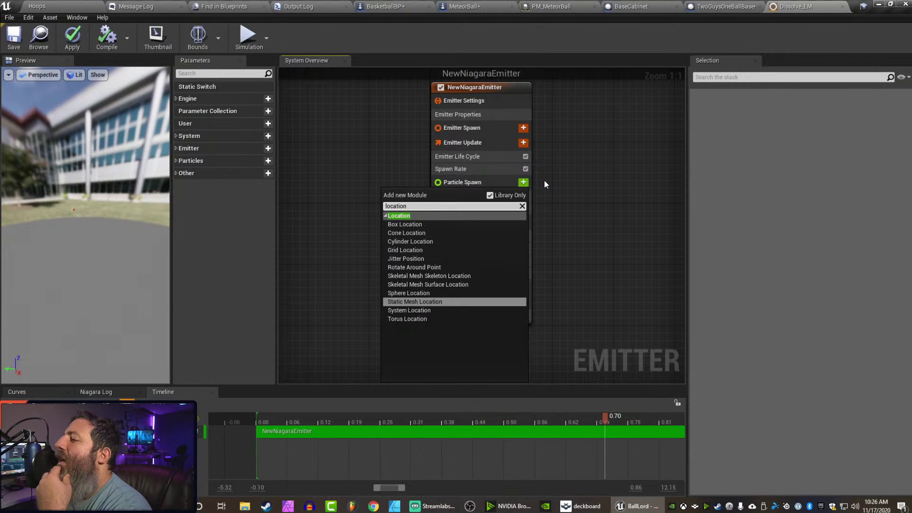
key("Return")
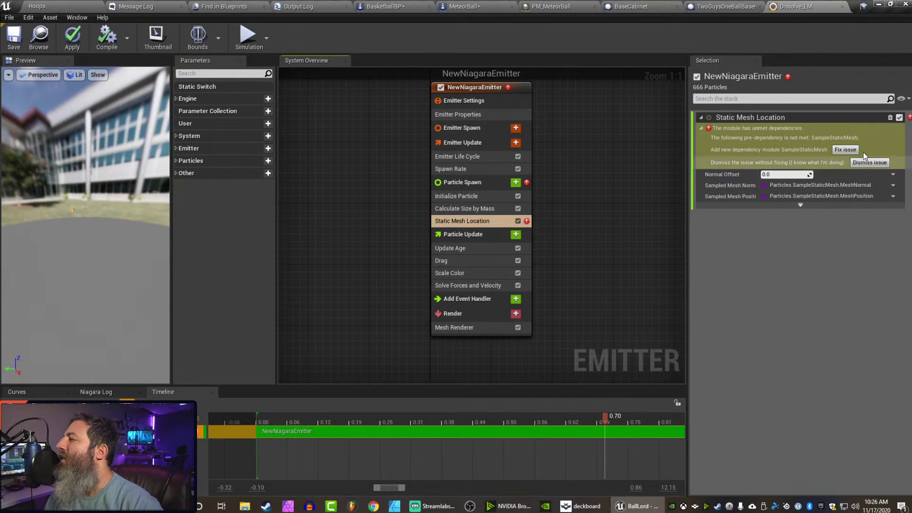
left_click(844, 150)
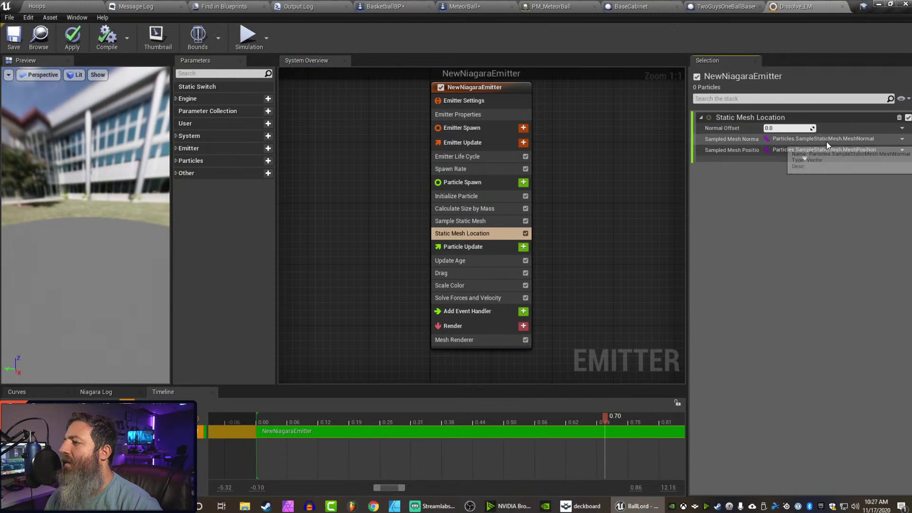
Set the Sample Static Mesh module's default mesh to BallMesh and inspect the particle distribution in the preview.
left_click(478, 220)
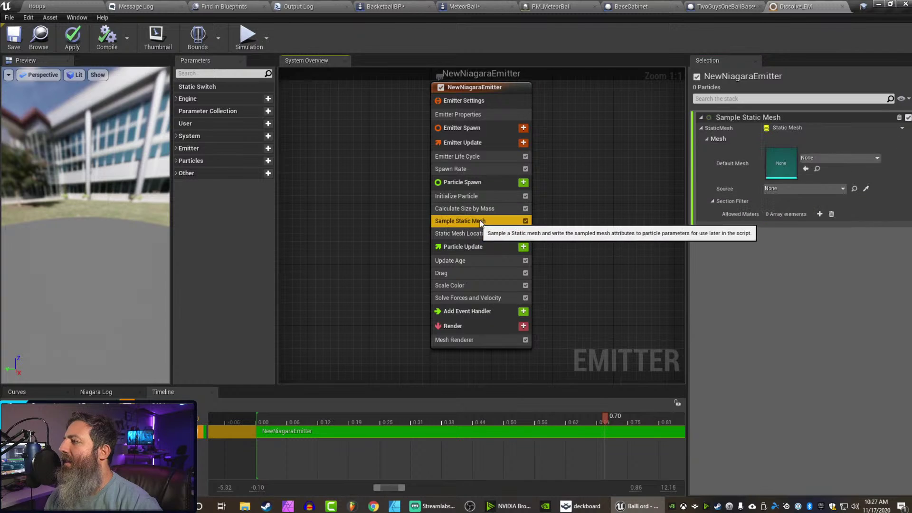
left_click(838, 158)
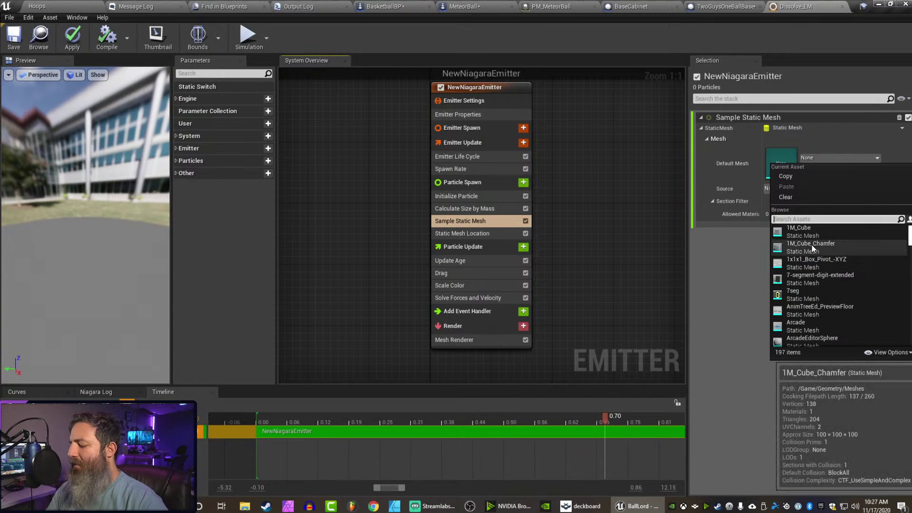
type("ball")
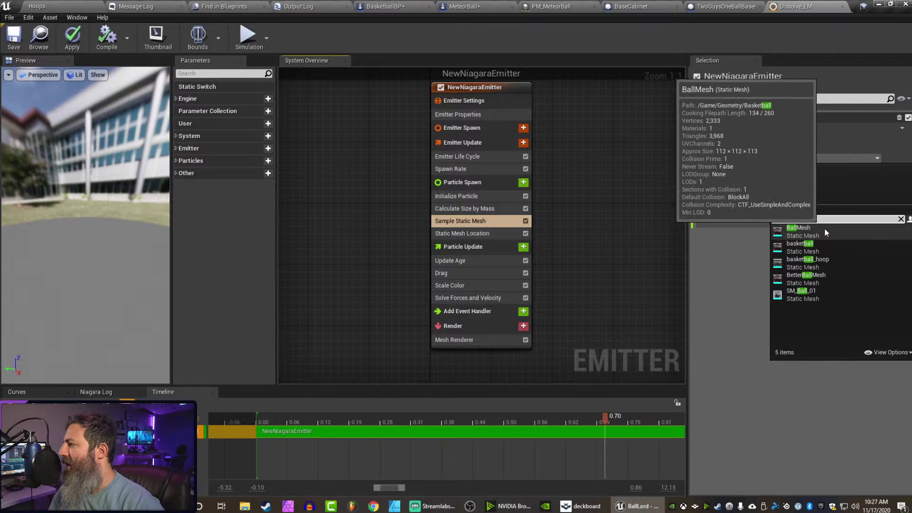
left_click(820, 233)
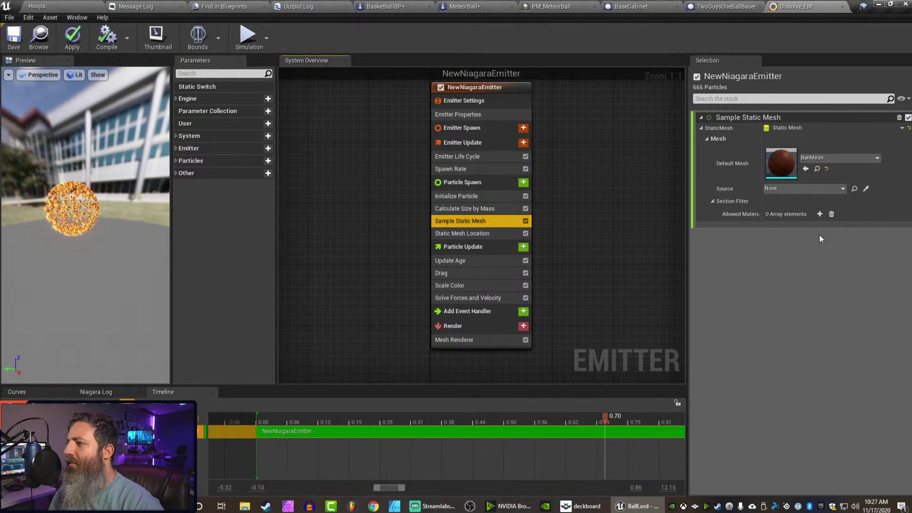
left_click(461, 233)
mouse_move(29, 228)
middle_mouse_down()
mouse_move(6, 164)
mouse_move(26, 127)
mouse_move(39, 302)
mouse_move(34, 245)
middle_mouse_up()
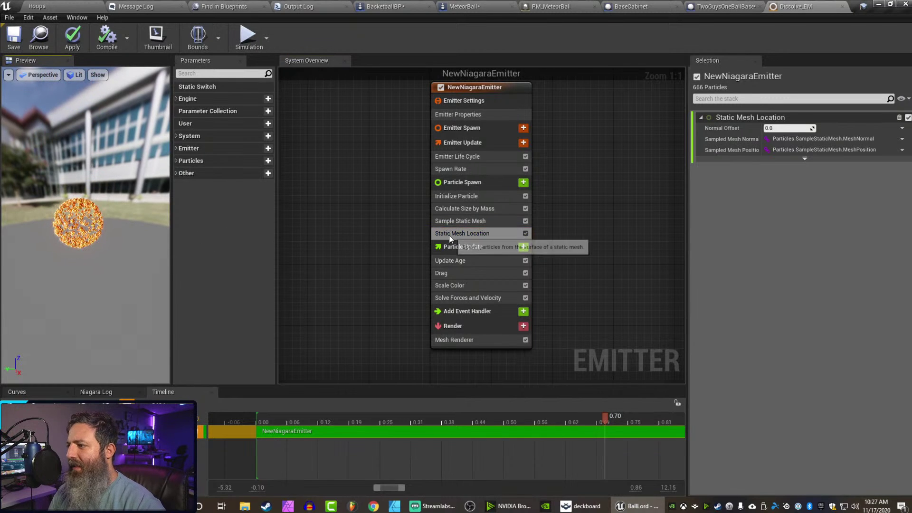
Set the Sample Static Mesh module's default mesh to back_cabinet, fix its CPU access error and check the preview.
left_click(449, 222)
left_click(841, 159)
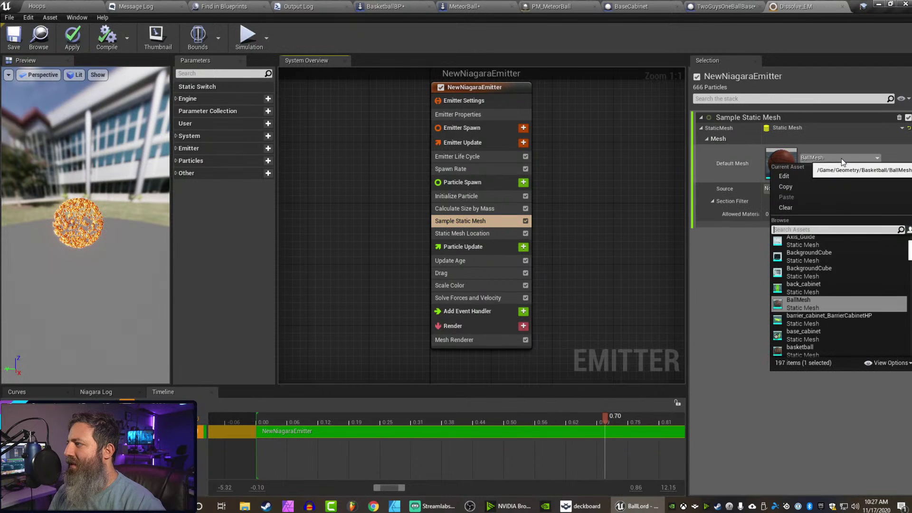
left_click(806, 288)
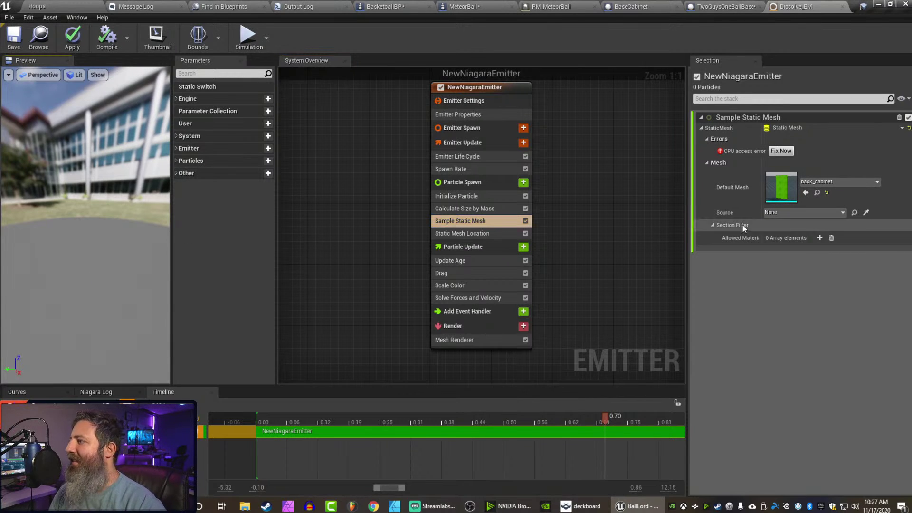
left_click(786, 152)
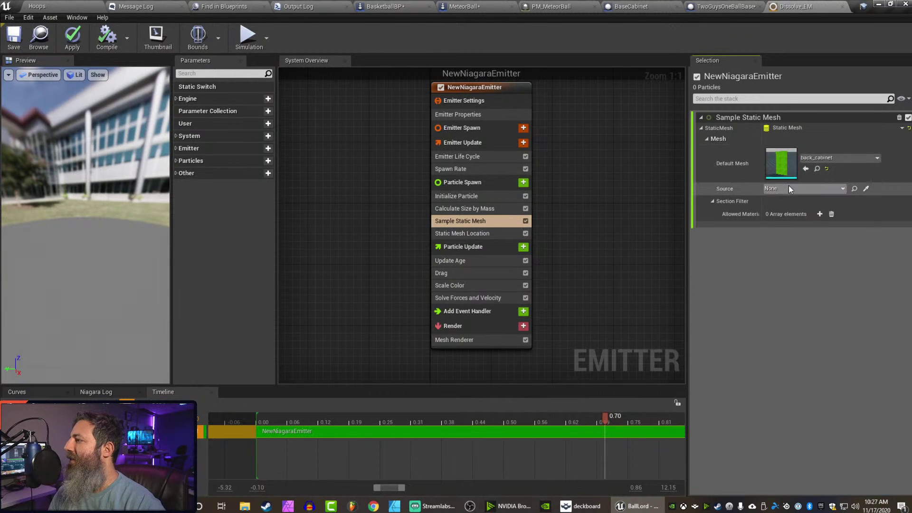
left_click(450, 231)
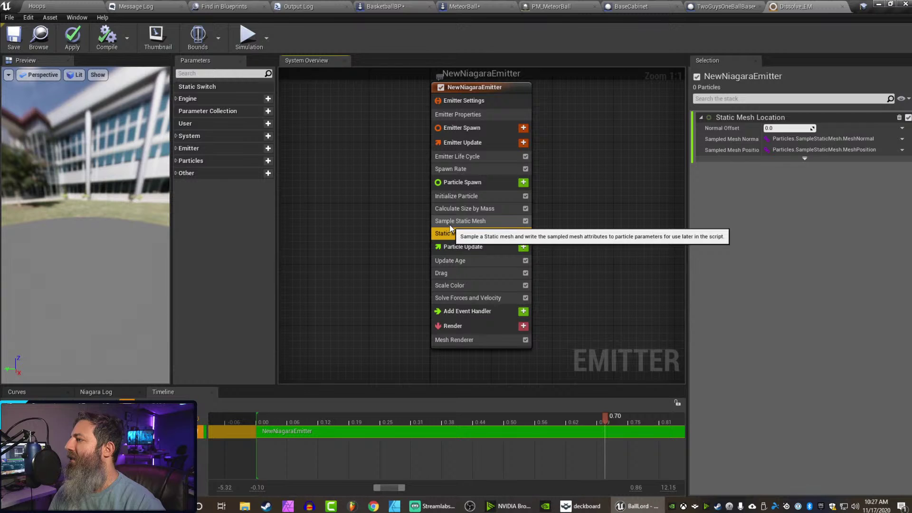
left_click(450, 225)
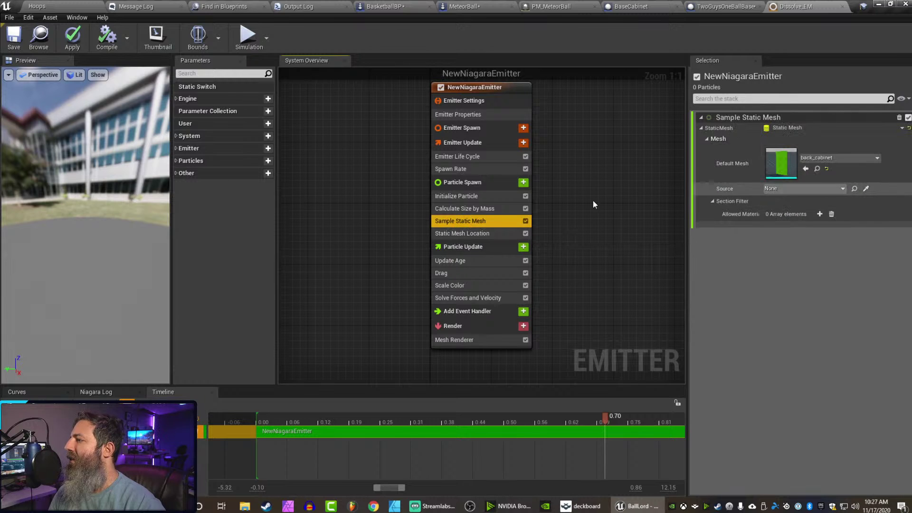
left_click(95, 213)
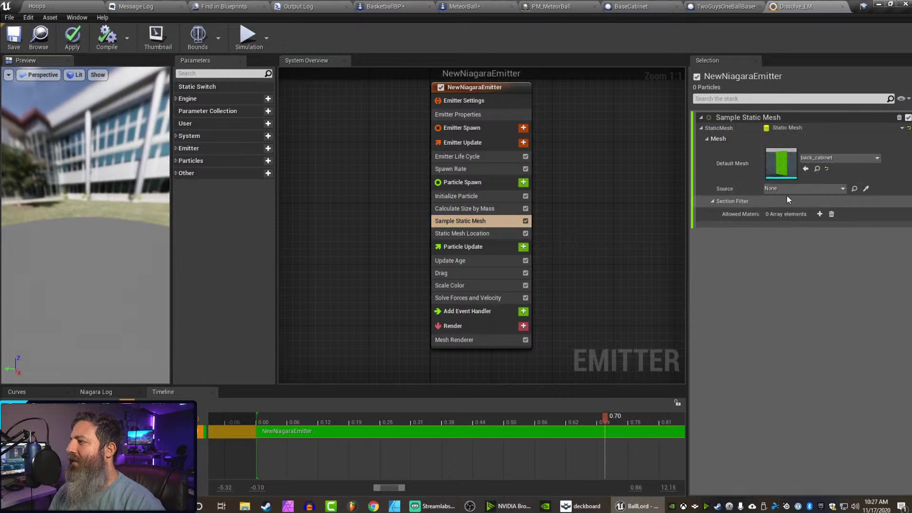
Search the meshes for "ball" and set the Sample Static Mesh module's default mesh to BallMesh.
left_click(834, 158)
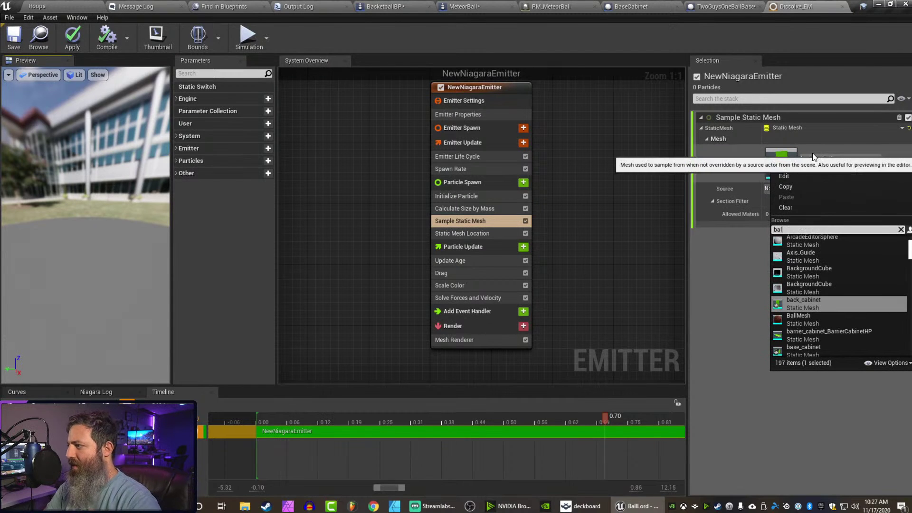
type("ball")
left_click(857, 240)
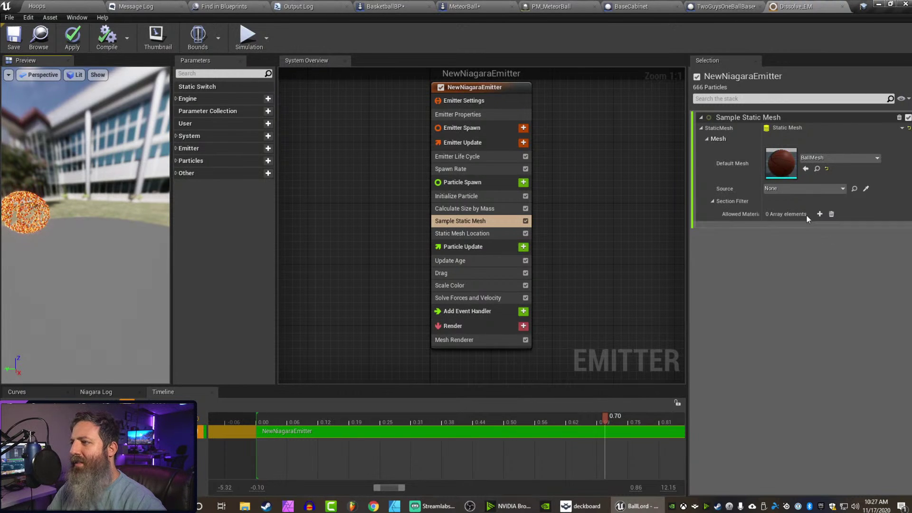
Try BackgroundCube and Arcade as the default mesh of the Sample Static Mesh module.
left_click(815, 158)
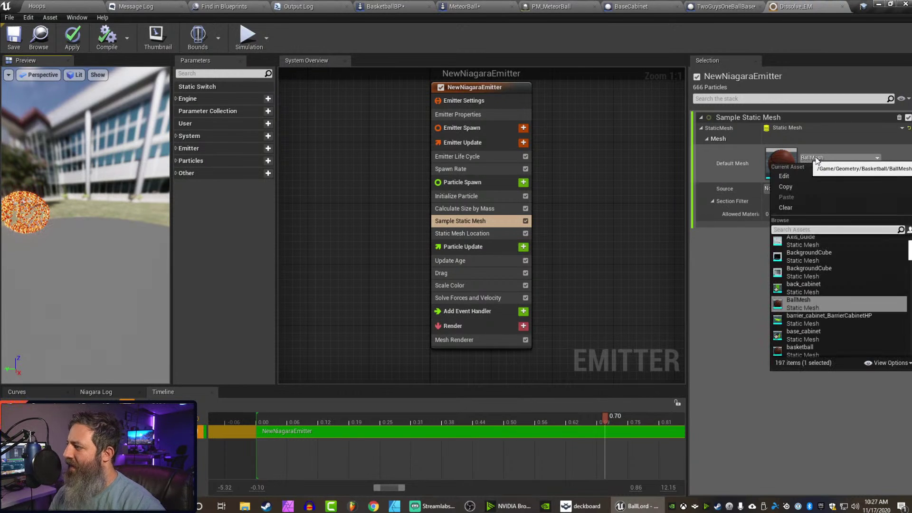
left_click(831, 273)
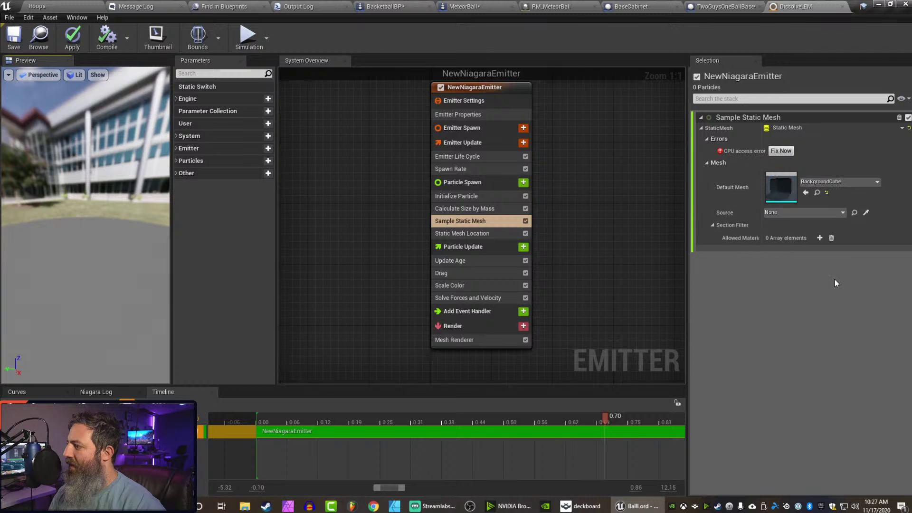
left_click(823, 183)
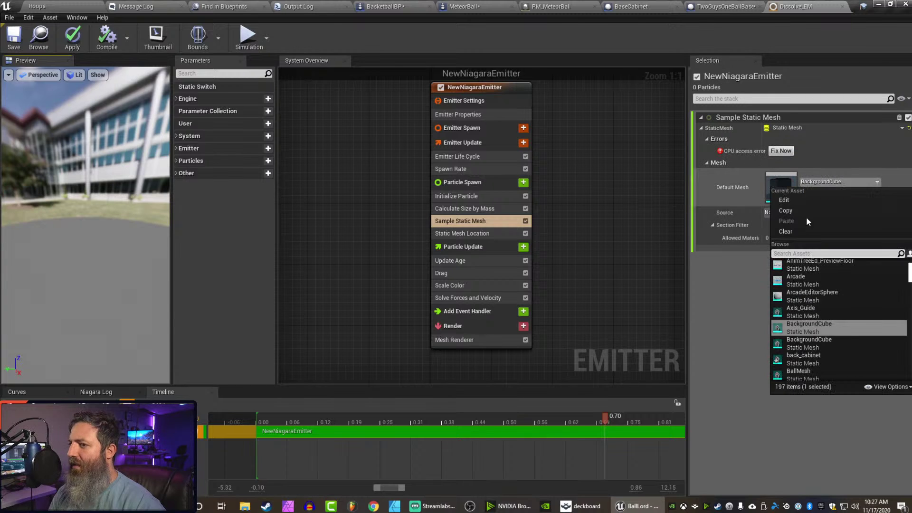
left_click(811, 285)
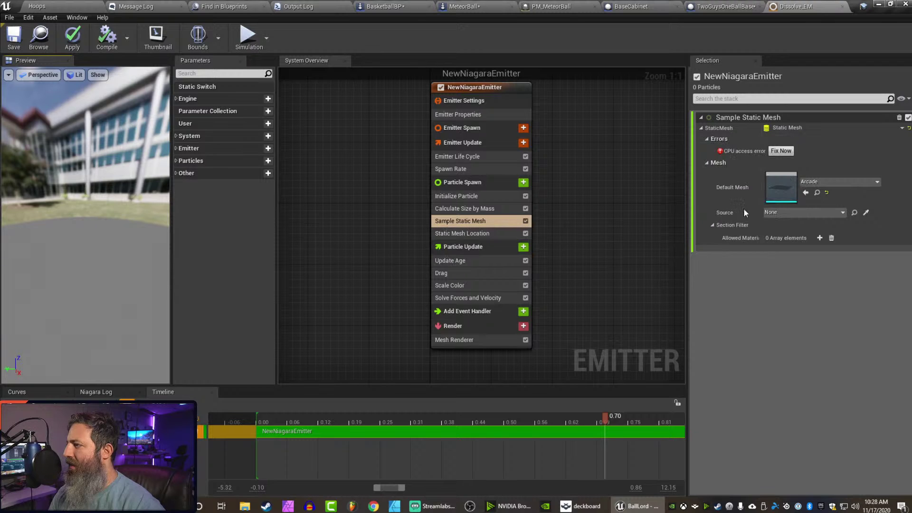
Set the sampled default mesh to barrier_cabinet_BarrierCabinetHP and apply the offered fix for its CPU access error.
left_click(817, 182)
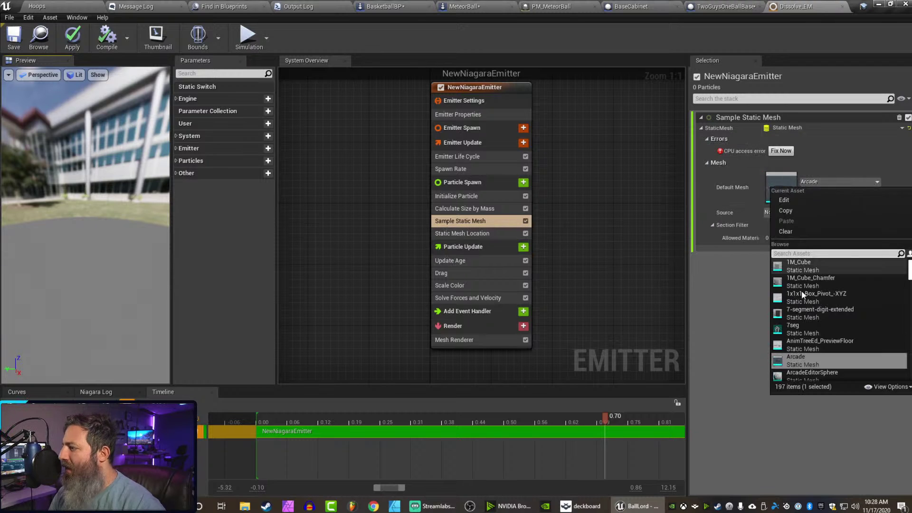
scroll(810, 293, "down", 5)
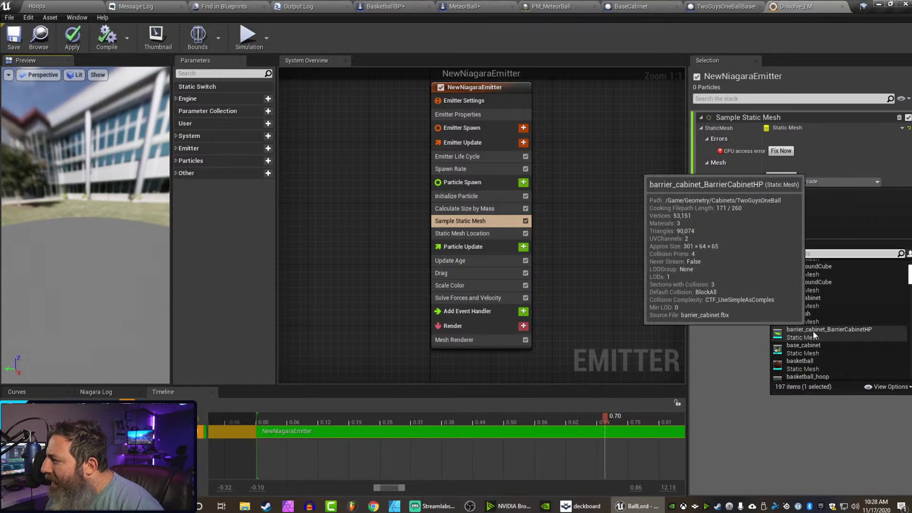
left_click(812, 332)
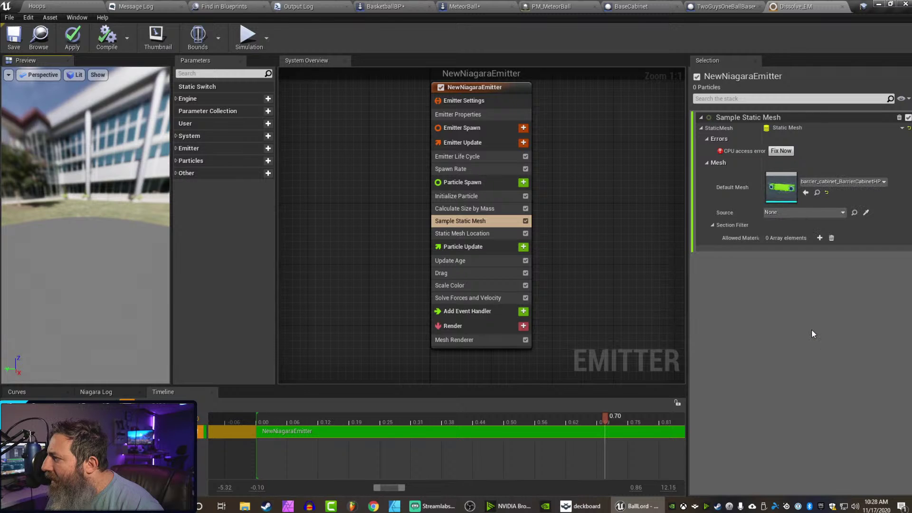
left_click(785, 150)
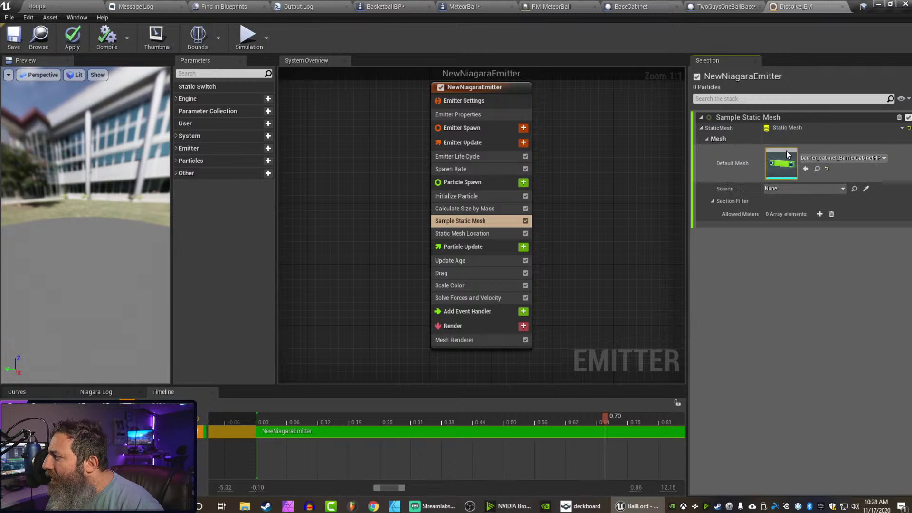
left_click(814, 159)
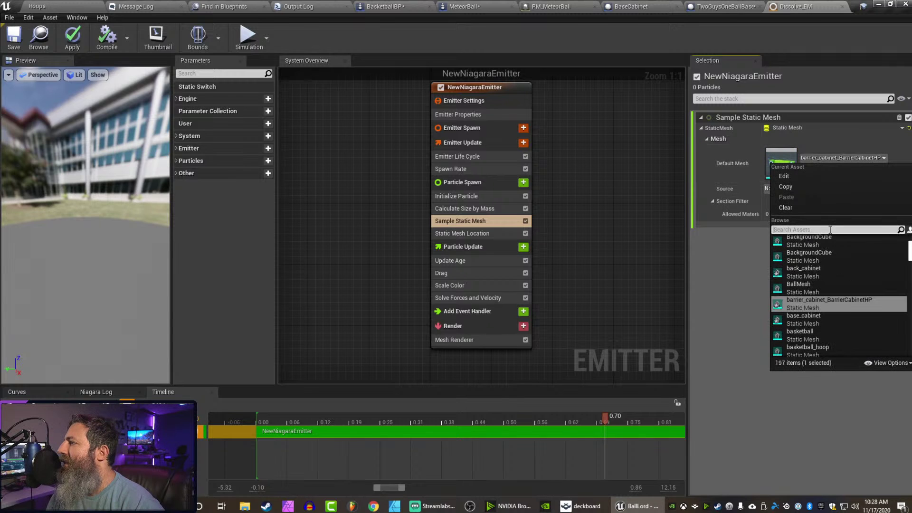
left_click(802, 301)
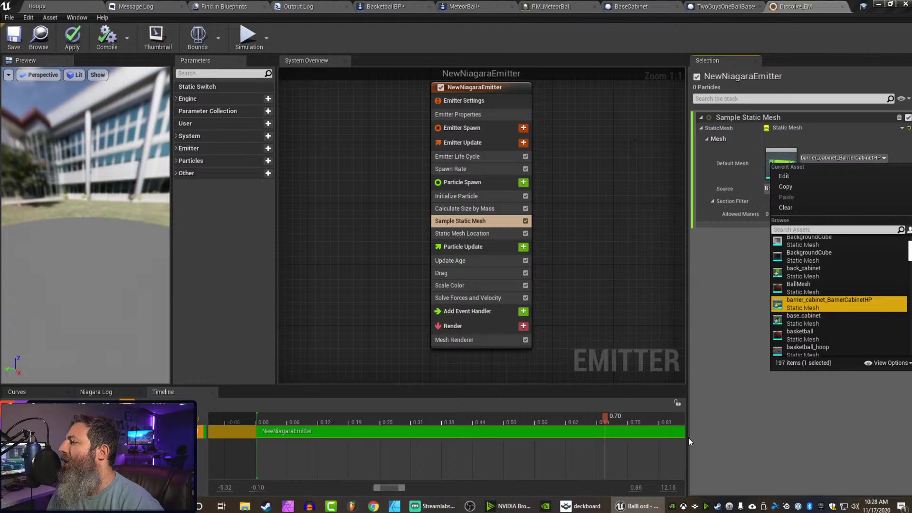
left_click(742, 320)
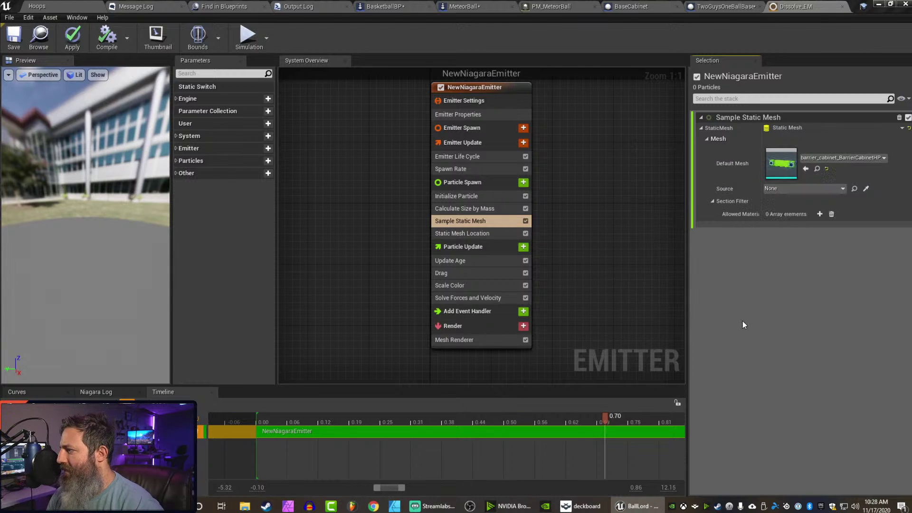
left_click(779, 188)
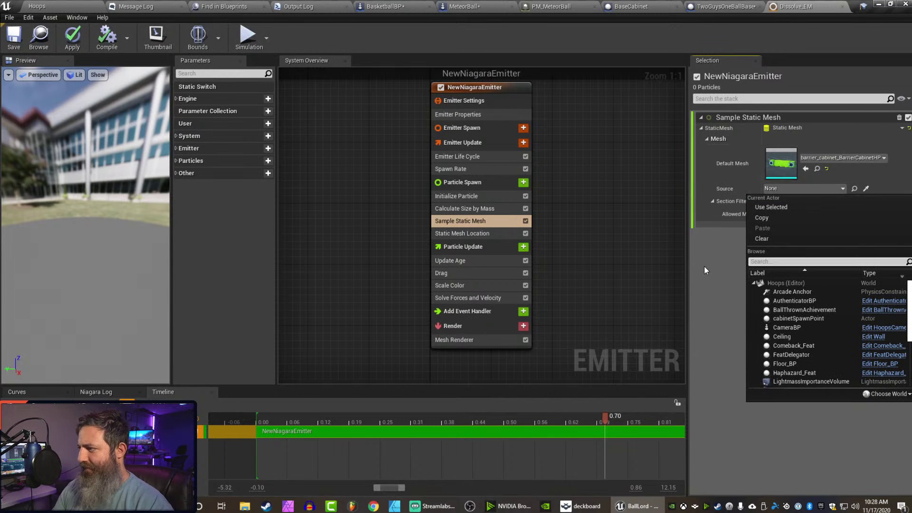
left_click(706, 252)
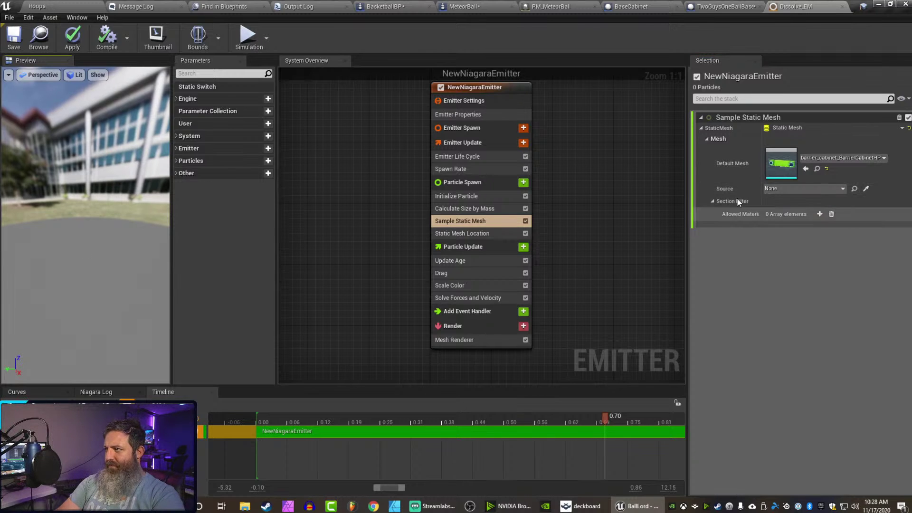
Switch the sampled default mesh back to BallMesh, inspect the particles up close in the preview and review the Particle Spawn modules.
left_click(802, 163)
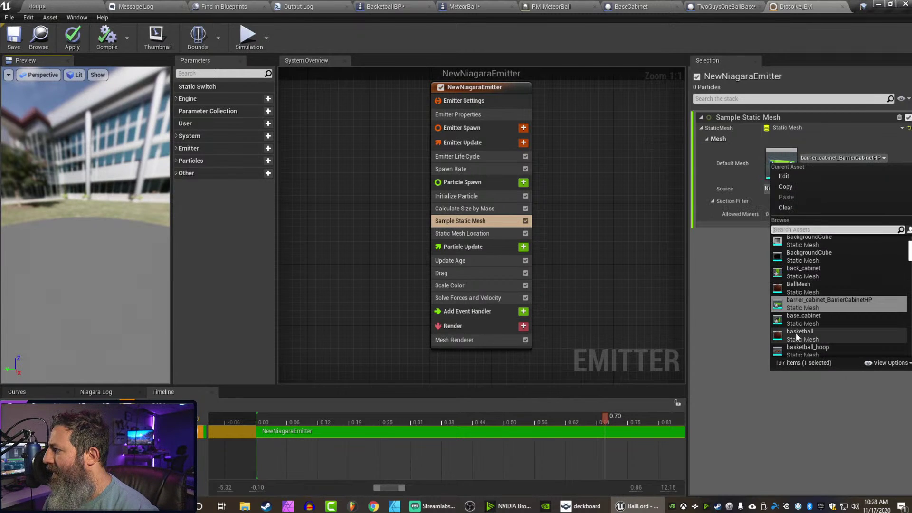
left_click(793, 287)
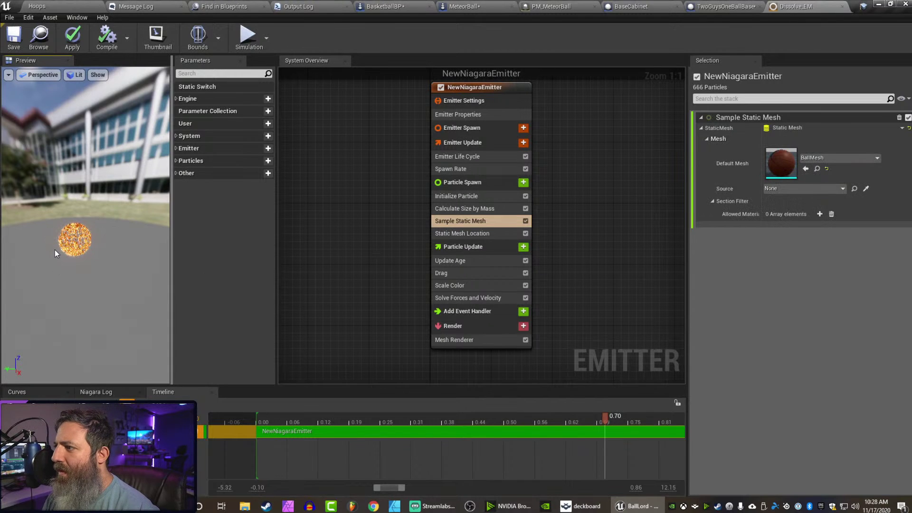
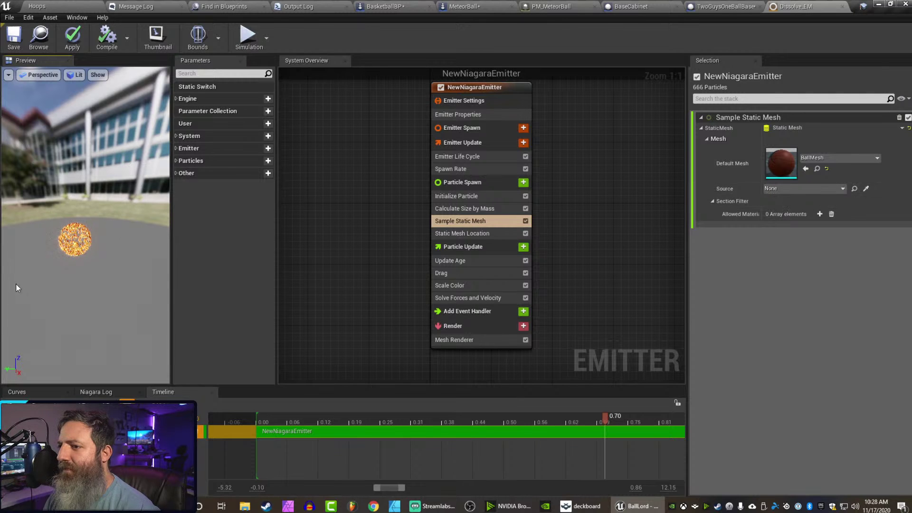
scroll(47, 261, "up", 5)
scroll(85, 225, "up", 8)
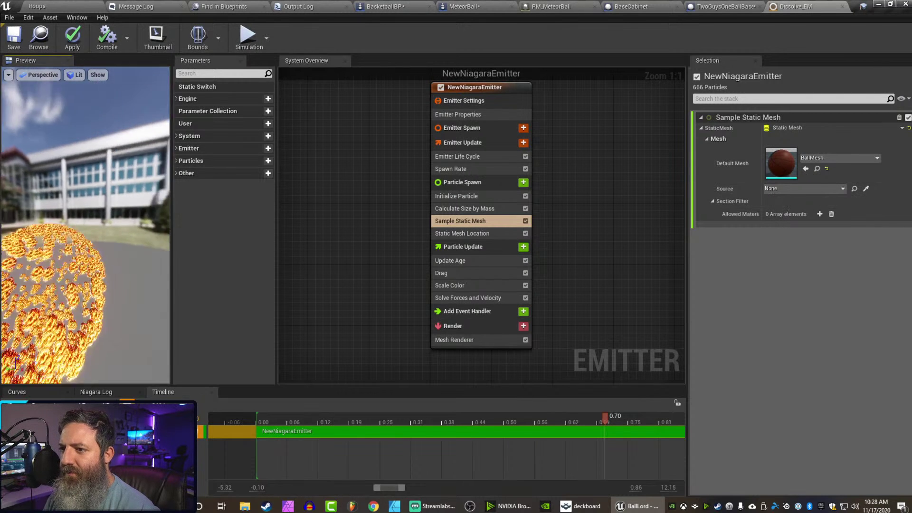
scroll(33, 303, "down", 10)
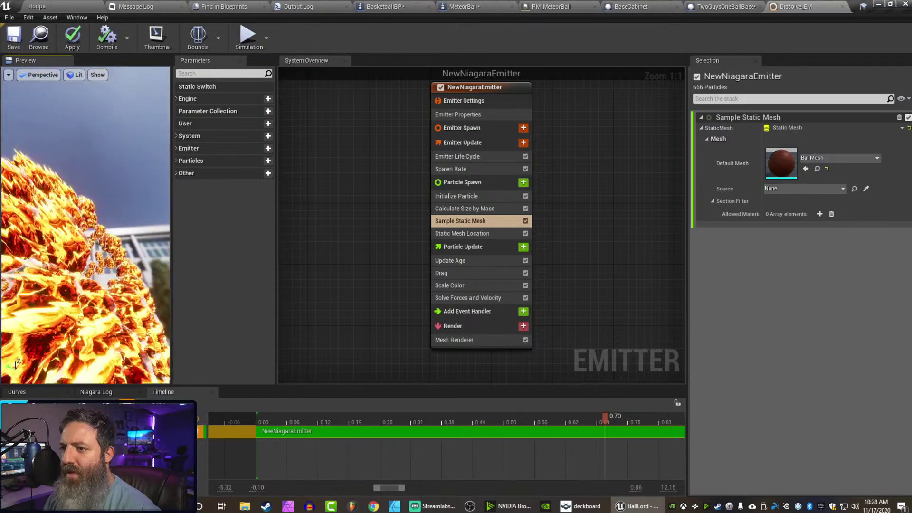
scroll(35, 263, "up", 4)
middle_click_drag(35, 264, 12, 267)
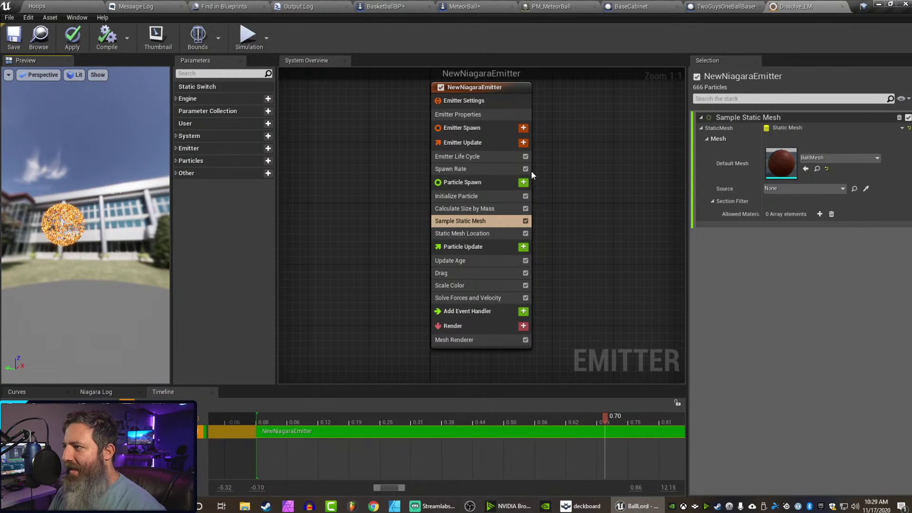
left_click(488, 185)
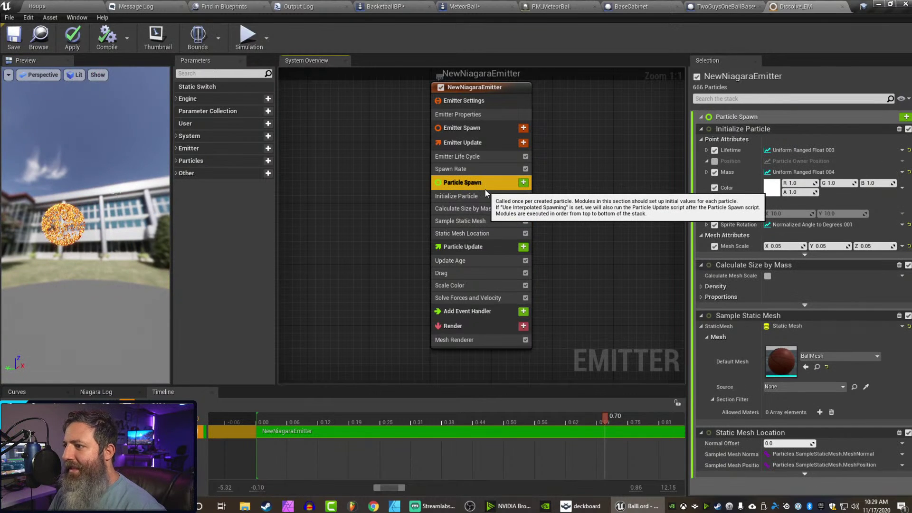
left_click(461, 221)
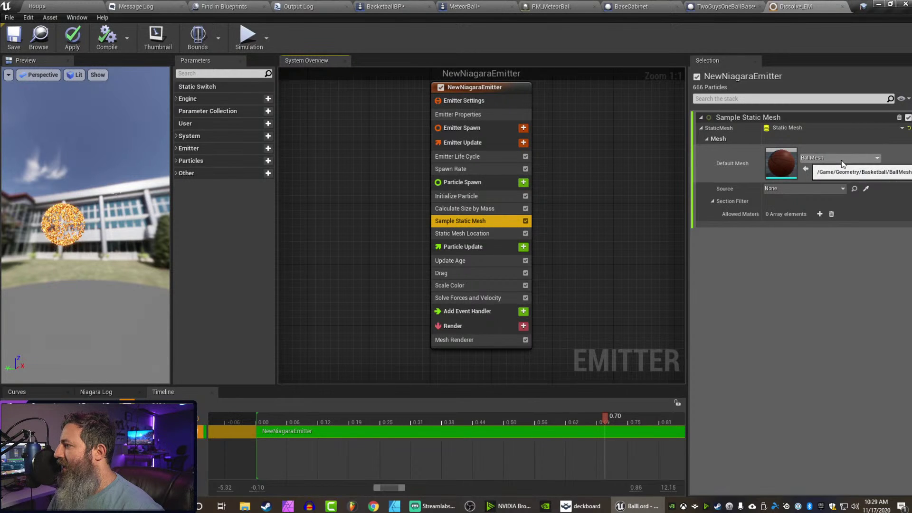
Replace the Mesh Renderer with a Light Renderer and set its radius scale to about 17.79.
left_click(453, 339)
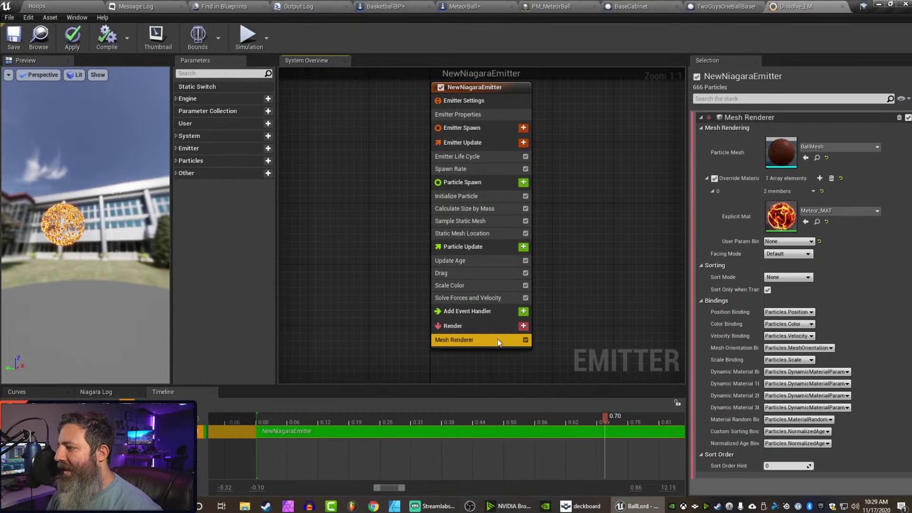
key("Delete")
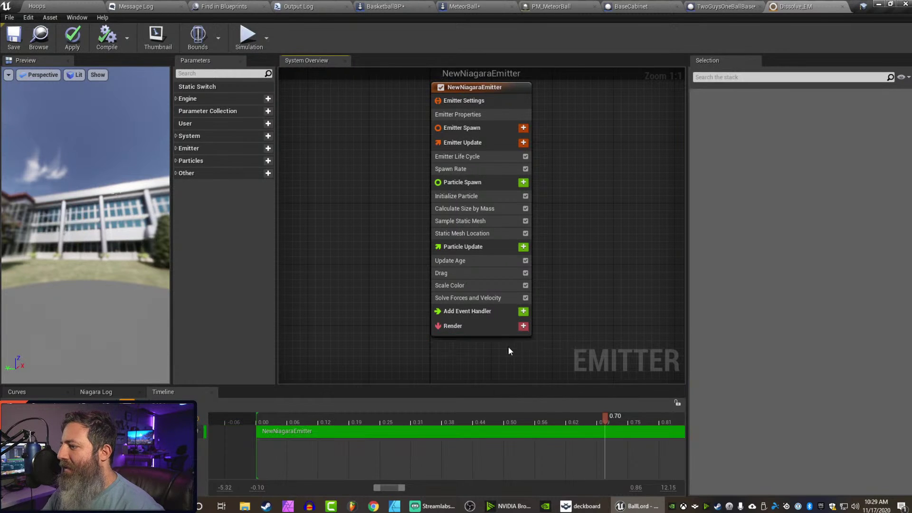
left_click(523, 326)
left_click(564, 166)
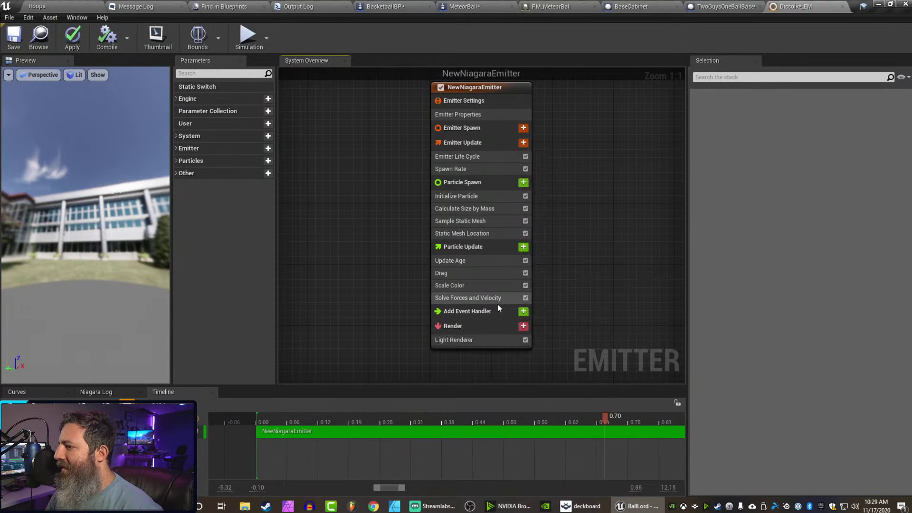
left_click(468, 339)
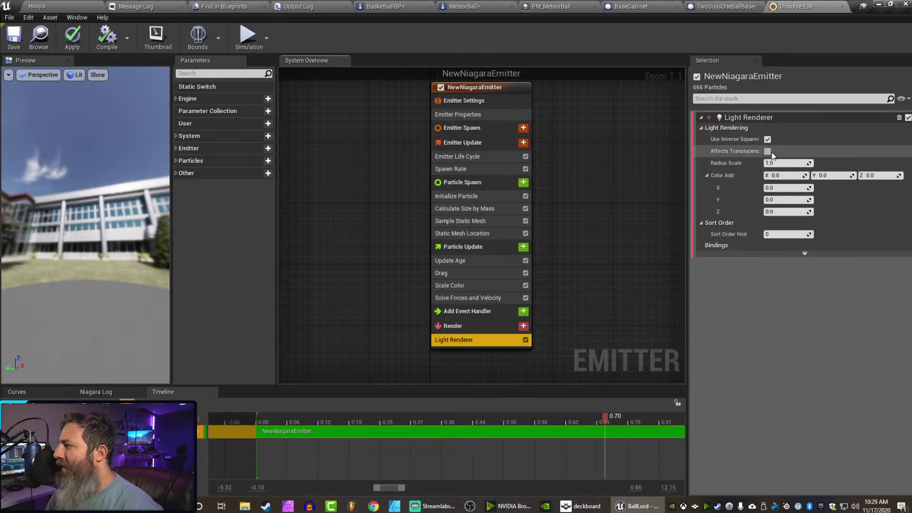
left_click_drag(784, 163, 855, 163)
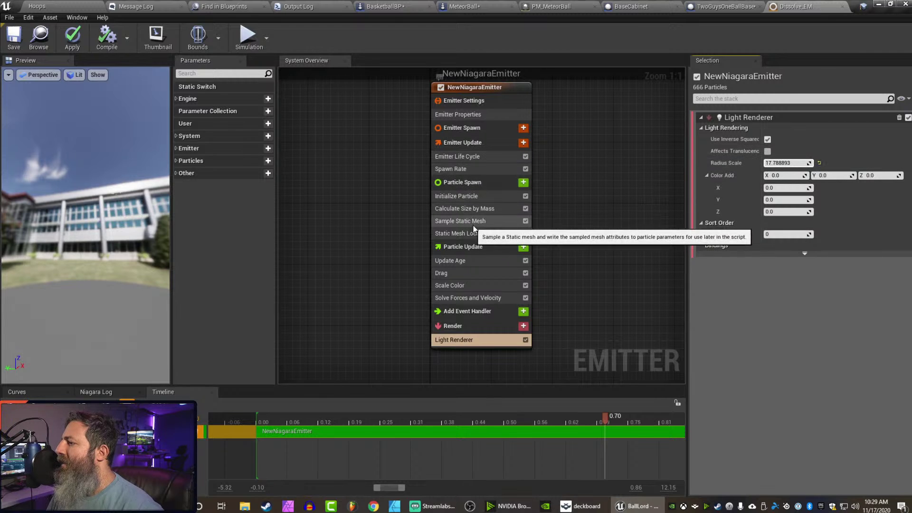
Check the Initialize Particle settings and search the modules available for Particle Spawn for "light".
left_click(475, 196)
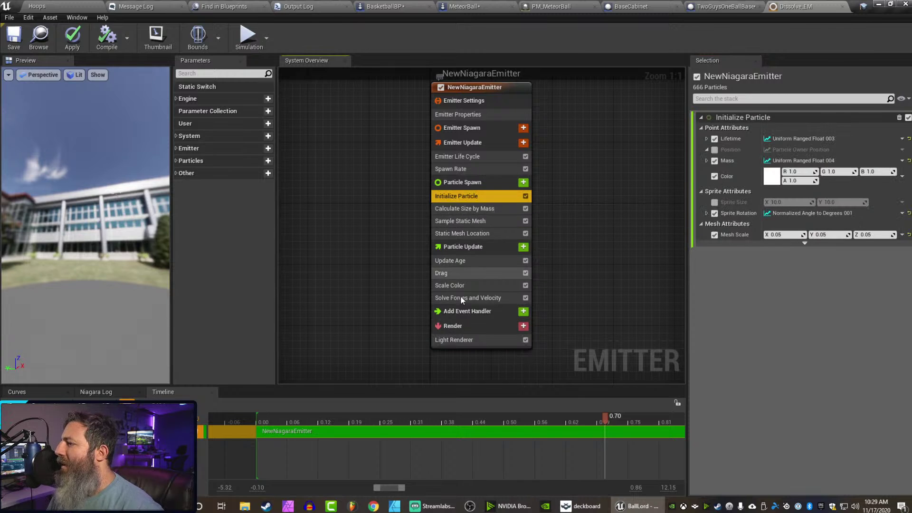
left_click(523, 182)
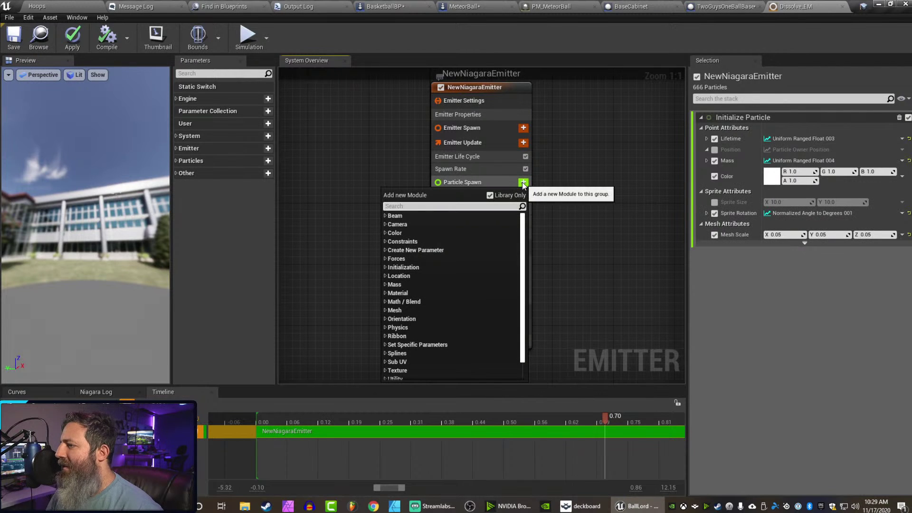
type("light")
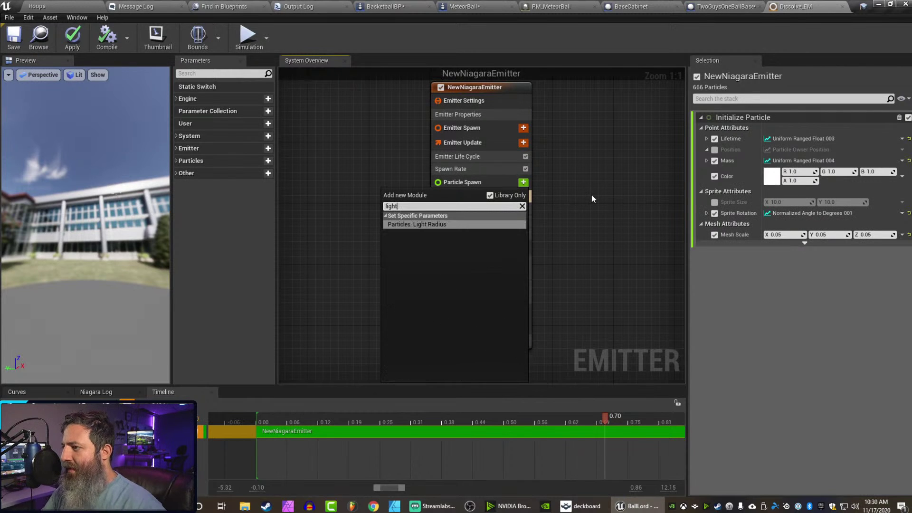
key("Escape")
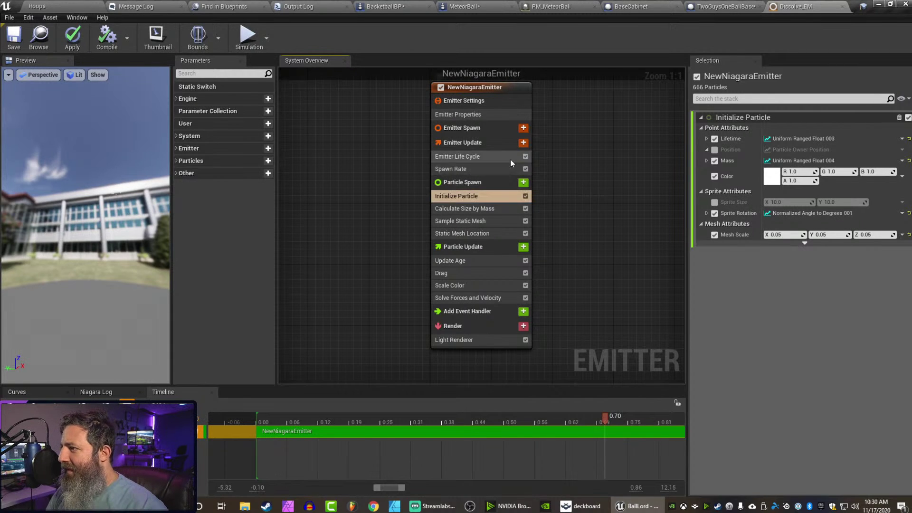
Delete the Light Renderer from the emitter and search the available renderers for "sphere".
left_click(499, 344)
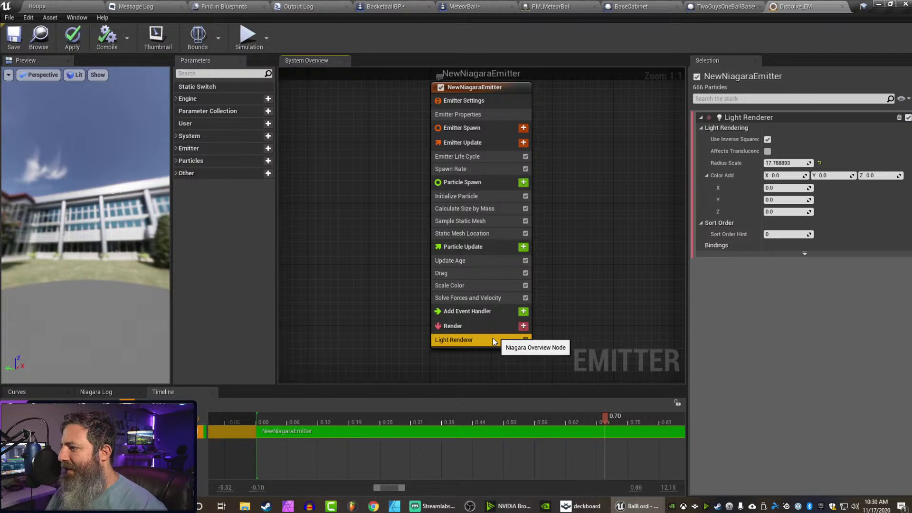
key("Delete")
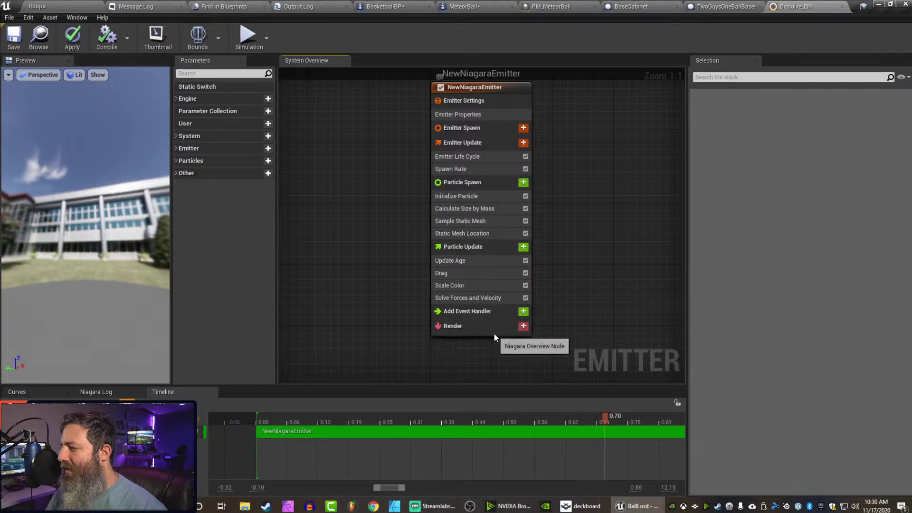
left_click(523, 326)
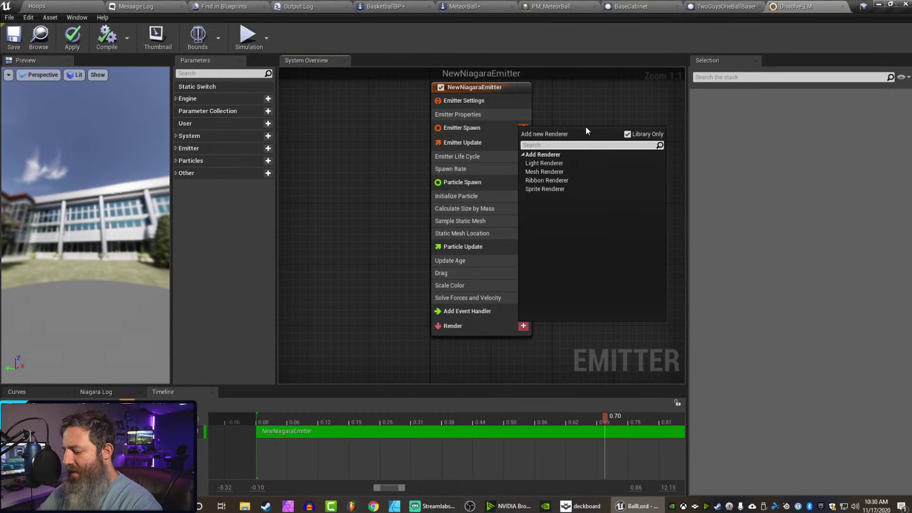
type("sph")
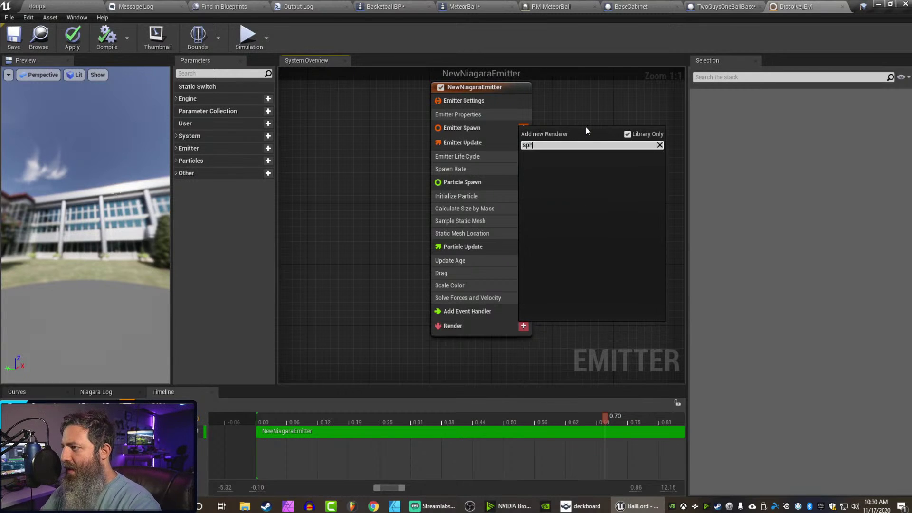
type("ere")
key("BackSpace")
key("BackSpace")
key("BackSpace")
key("BackSpace")
key("BackSpace")
key("BackSpace")
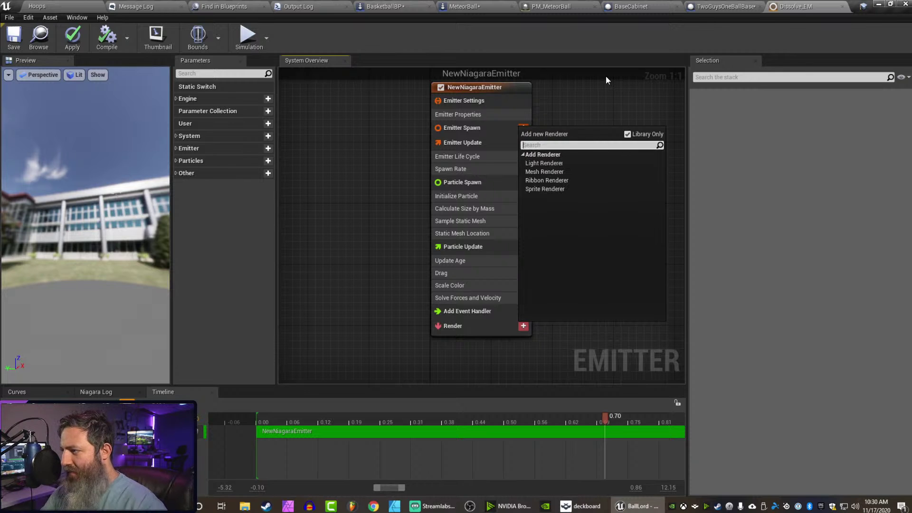
Add a Sprite Renderer to the emitter's Render group.
key("Down")
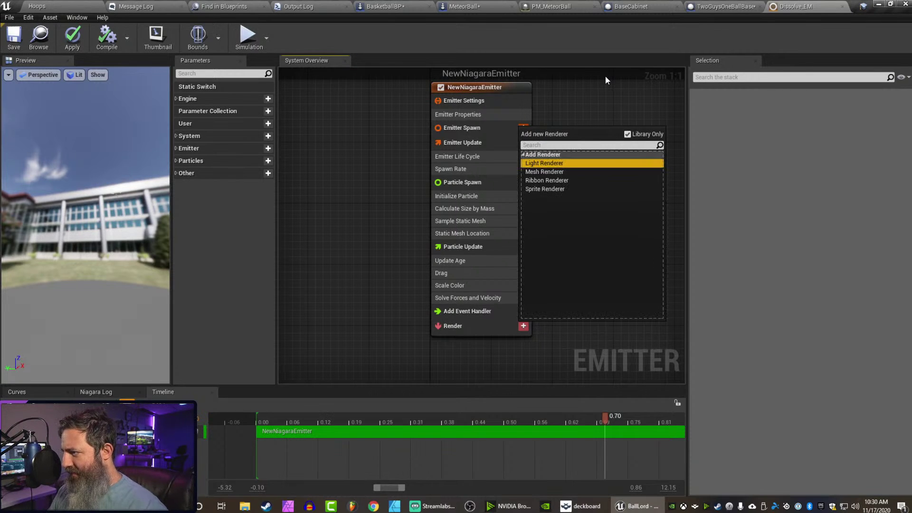
key("Down")
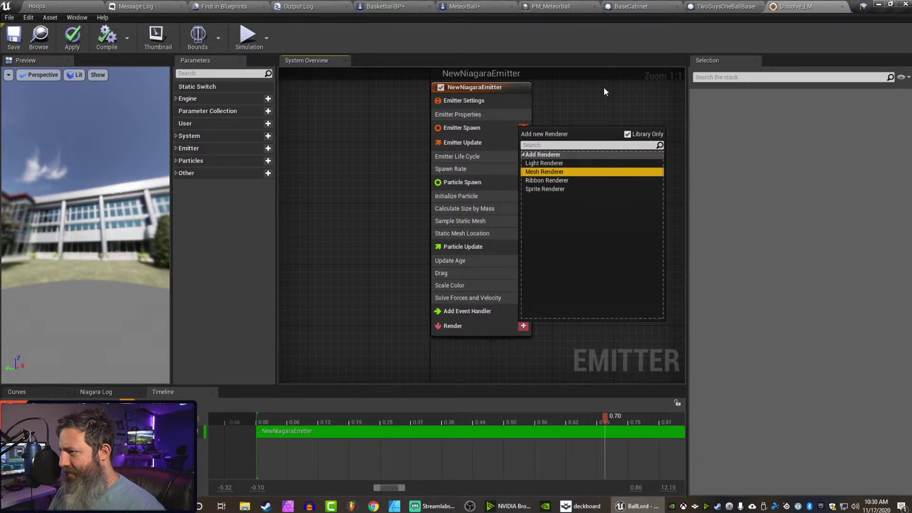
key("Down")
key("Down")
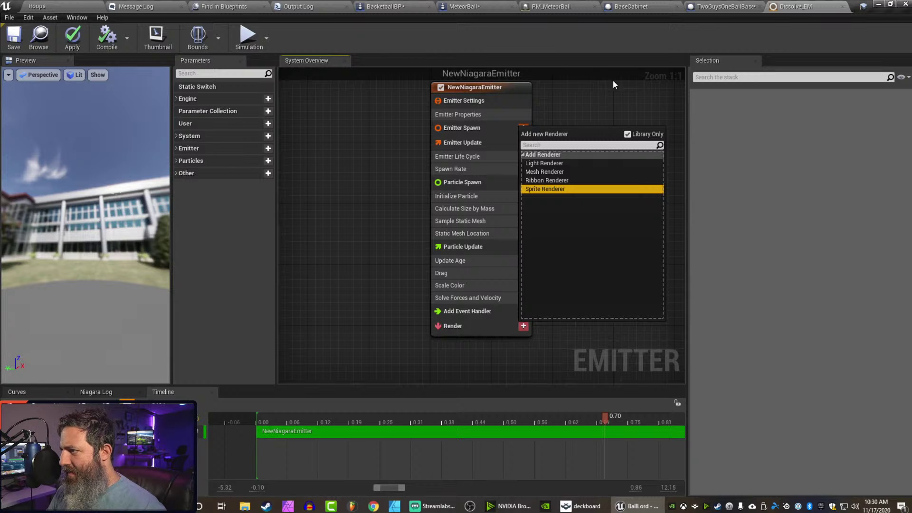
key("Return")
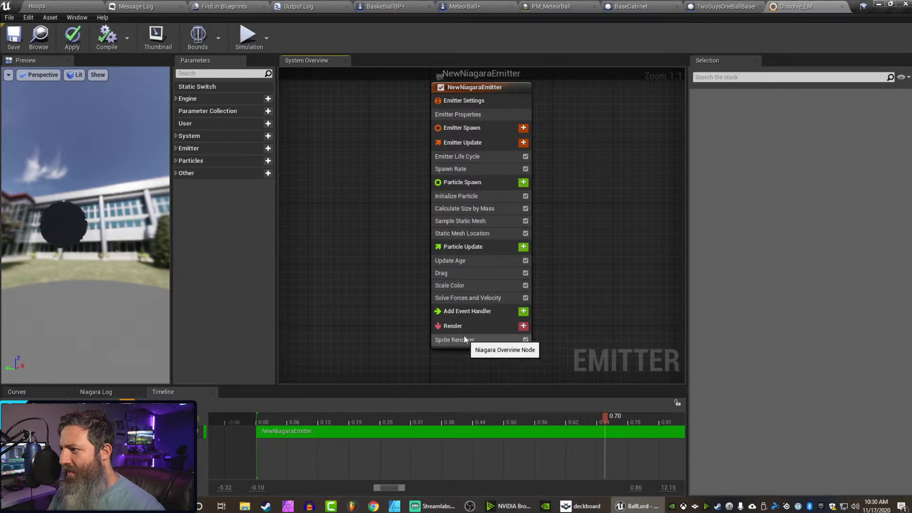
Check the Static Mesh Location and Initialize Particle settings and assign the 7-Segment_3_MIC material to the Sprite Renderer.
left_click(483, 234)
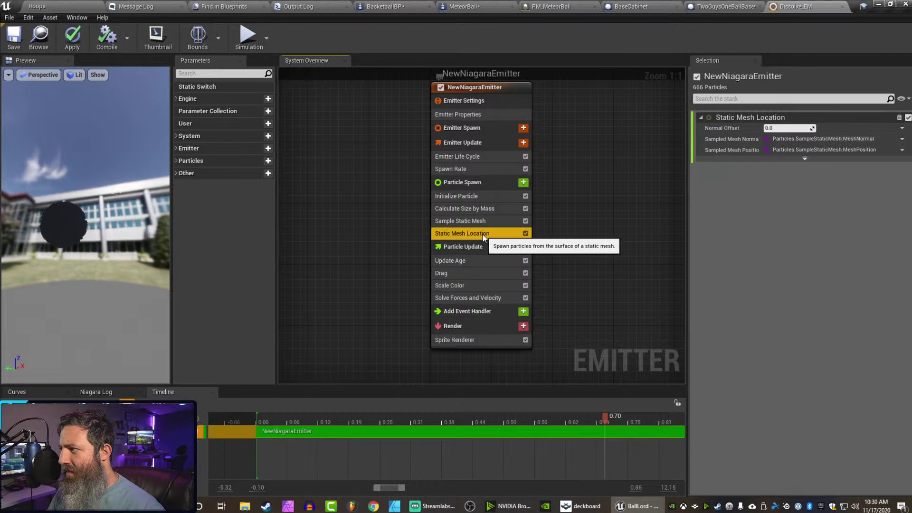
left_click(468, 195)
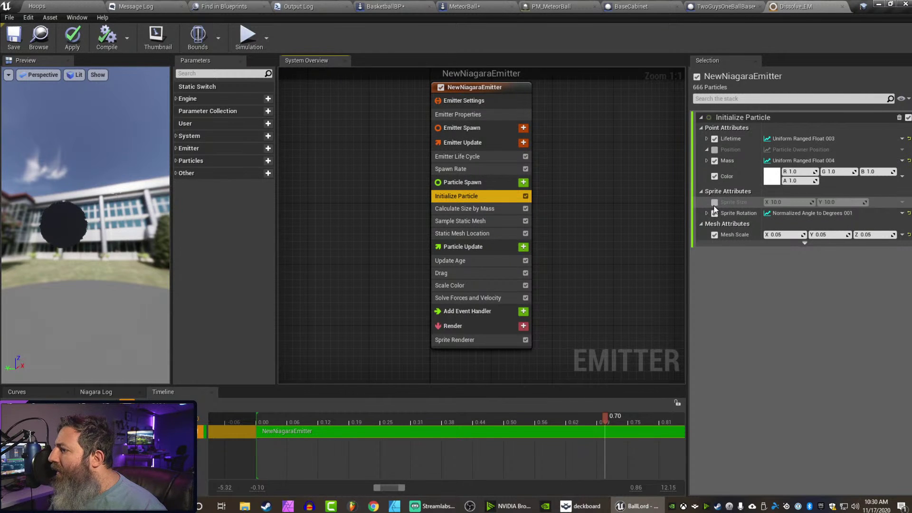
left_click(456, 339)
left_click(837, 147)
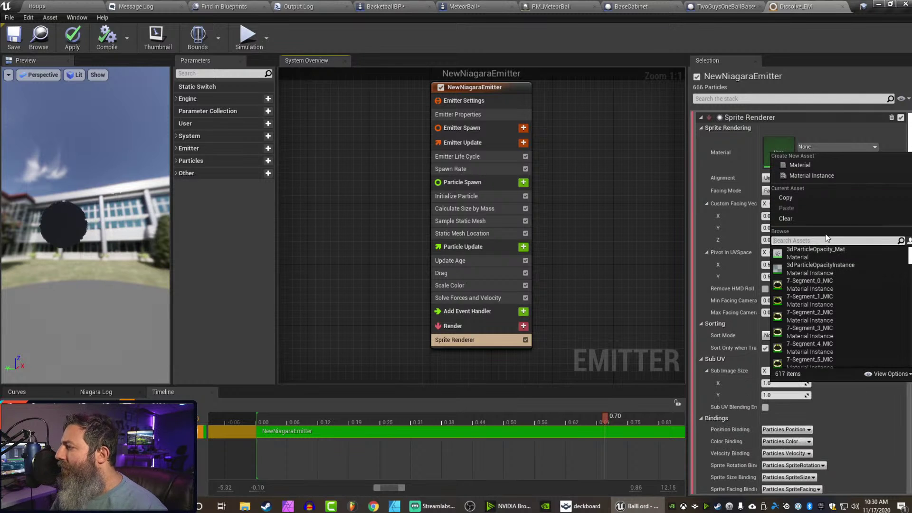
type("7s")
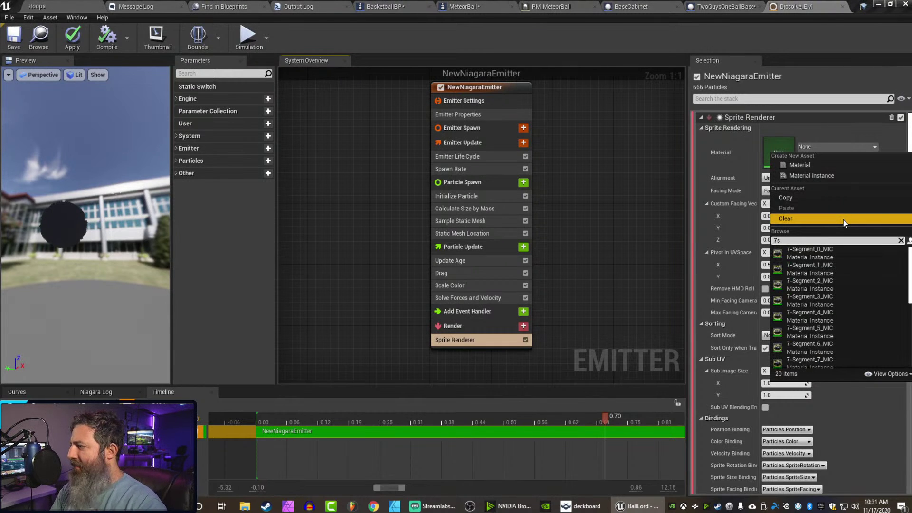
left_click(798, 298)
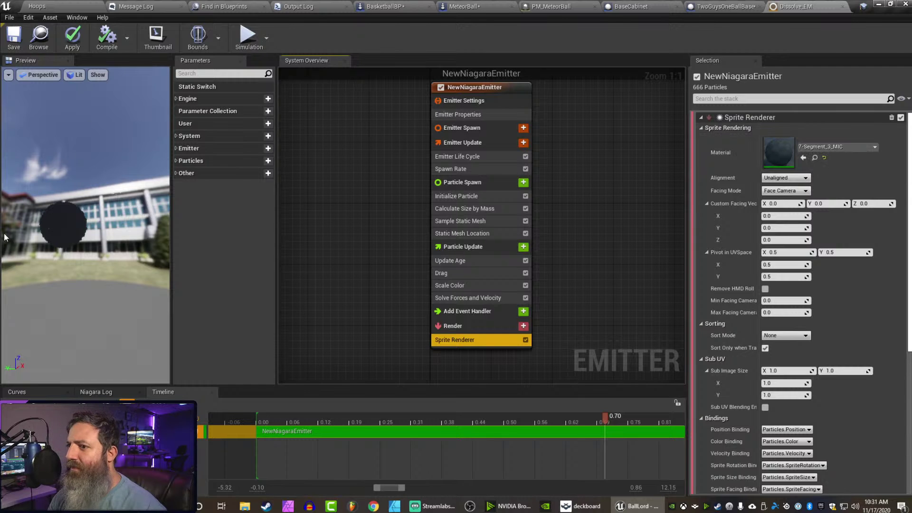
Inspect the sprite particles on the ball in the preview from several distances and angles.
scroll(29, 226, "up", 4)
scroll(29, 226, "down", 1)
scroll(29, 226, "down", 1)
mouse_move(29, 226)
middle_mouse_down()
mouse_move(66, 213)
mouse_move(27, 224)
middle_mouse_up()
left_click_drag(27, 223, 61, 240)
scroll(21, 241, "down", 2)
scroll(38, 238, "up", 1)
scroll(38, 235, "down", 2)
scroll(38, 234, "up", 2)
left_click_drag(67, 256, 91, 274)
scroll(91, 274, "down", 5)
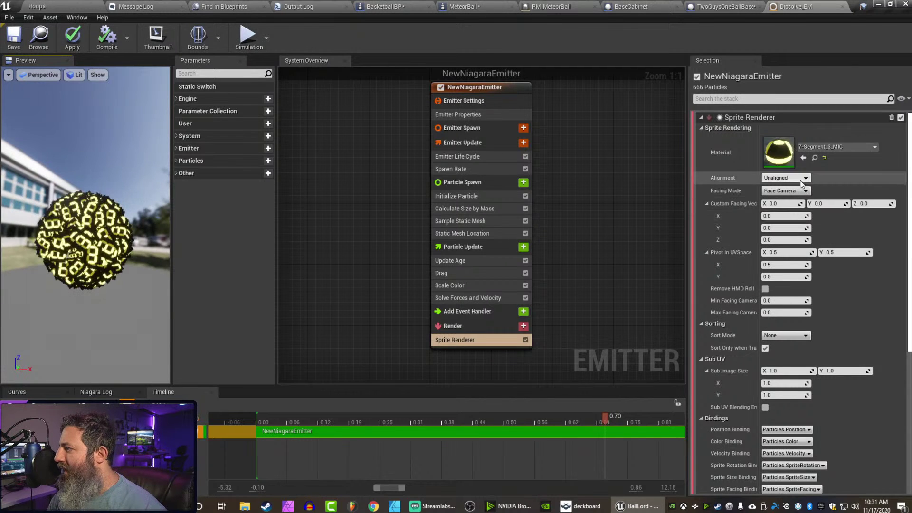
middle_click_drag(28, 285, 135, 237)
left_click_drag(95, 237, 100, 202)
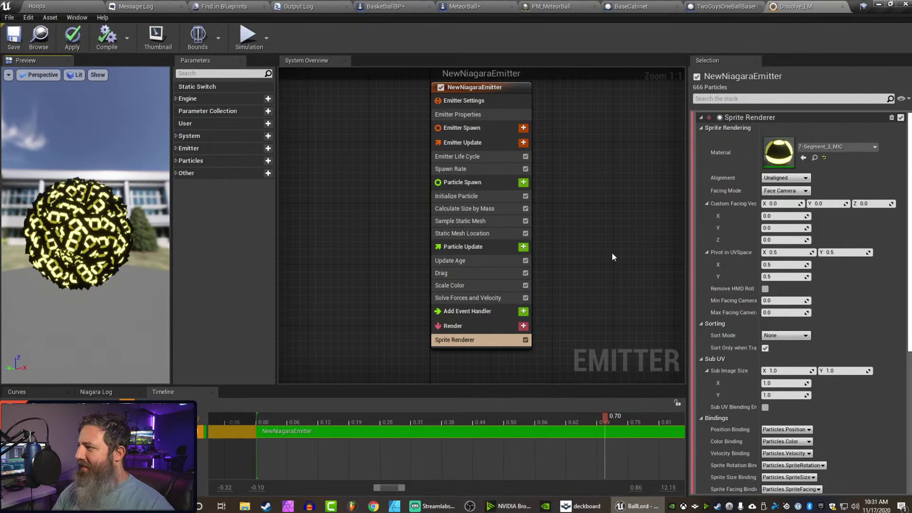
left_click_drag(31, 243, 50, 195)
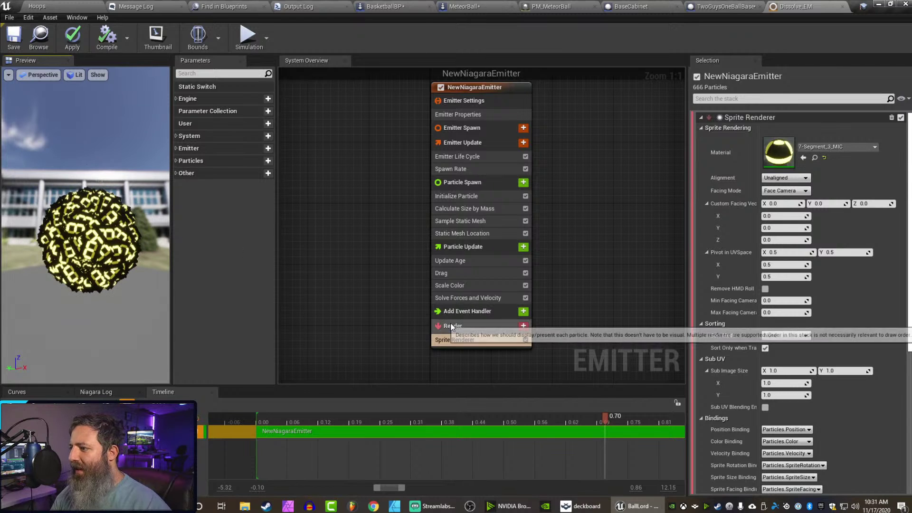
Add a Light Renderer alongside the Sprite Renderer and open its settings.
left_click(523, 325)
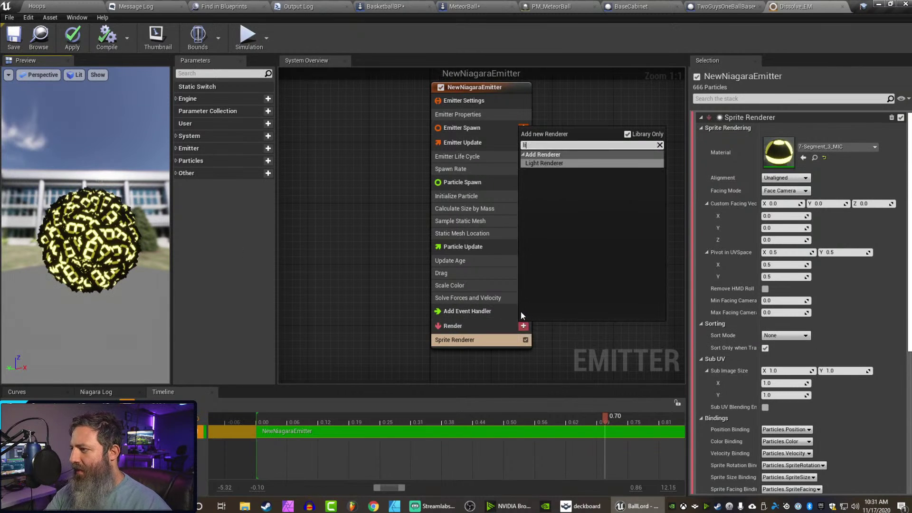
left_click(542, 163)
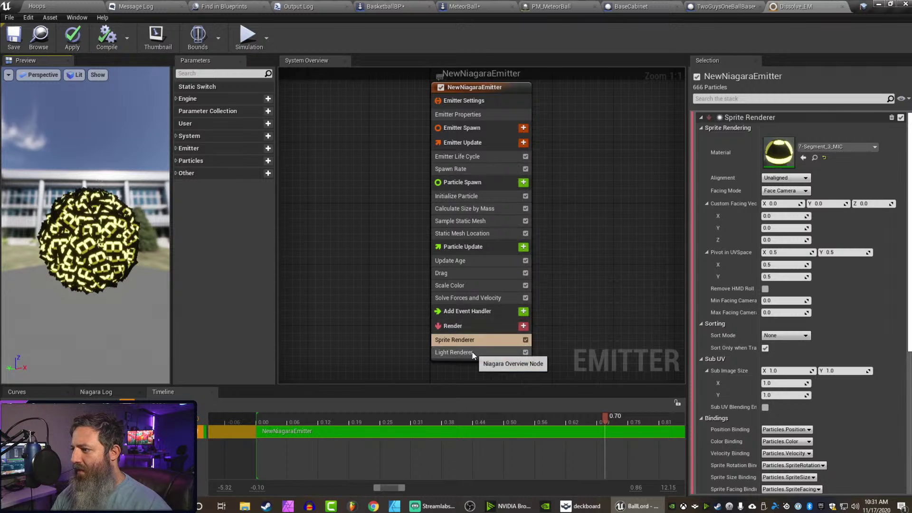
left_click(454, 351)
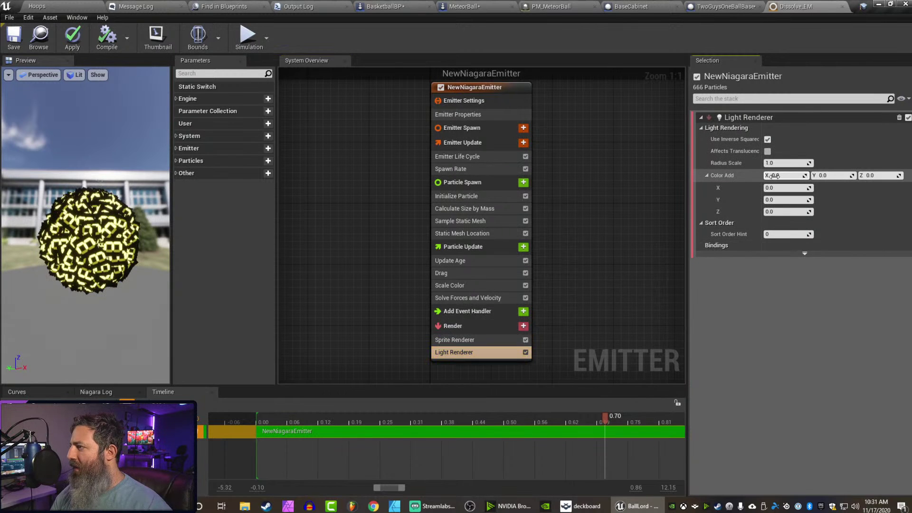
Set the Light Renderer's Color Add to X 100, Y 20000 and Z 1000.
left_click_drag(774, 176, 798, 176)
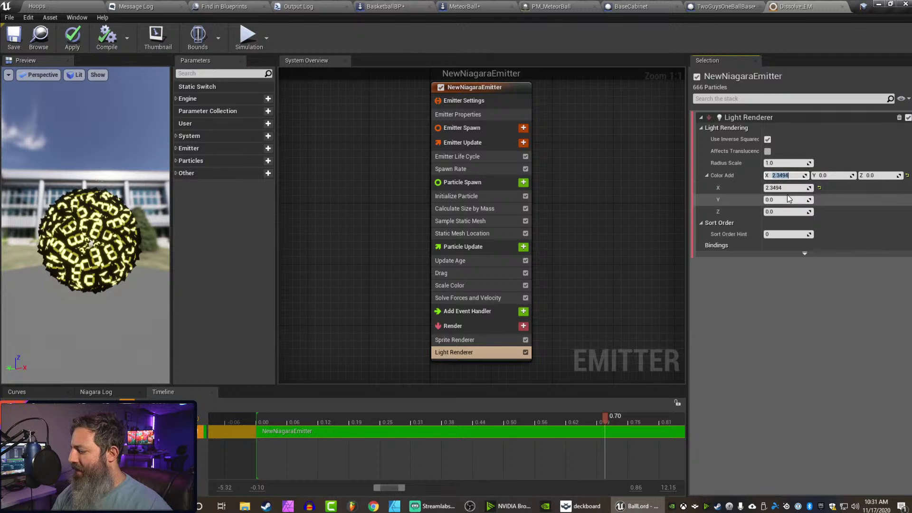
left_click(784, 189)
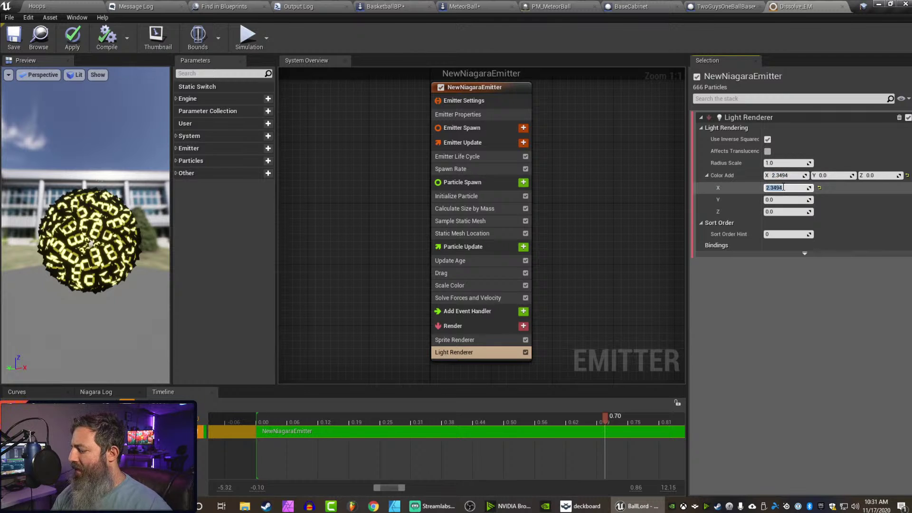
type("100")
key("Return")
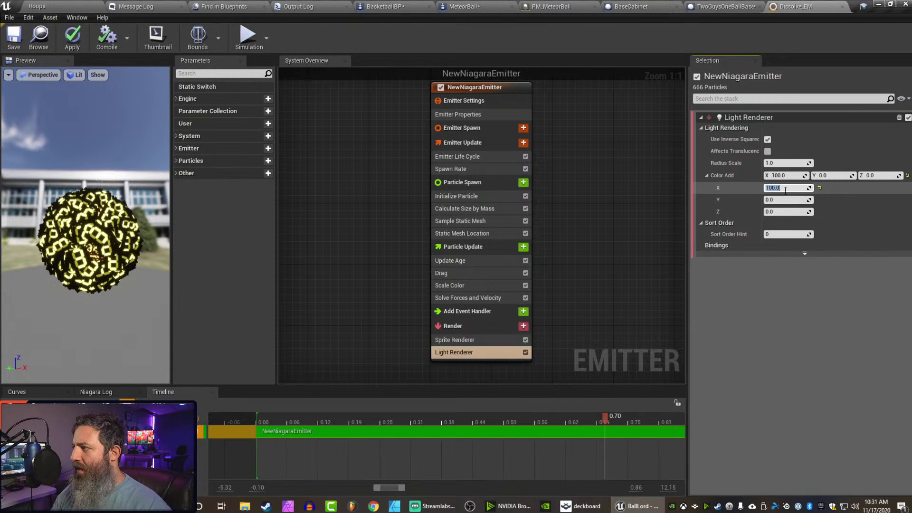
left_click(779, 201)
type("20000")
key("Return")
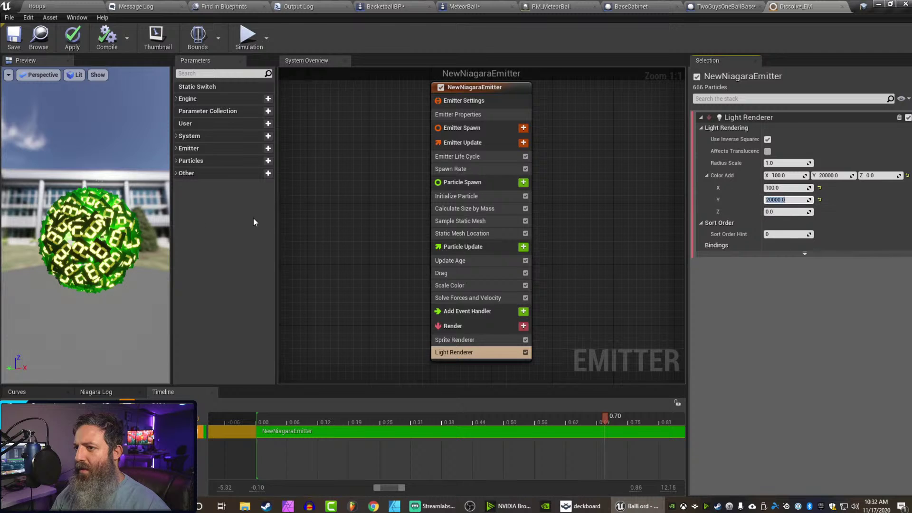
left_click(783, 212)
type("10")
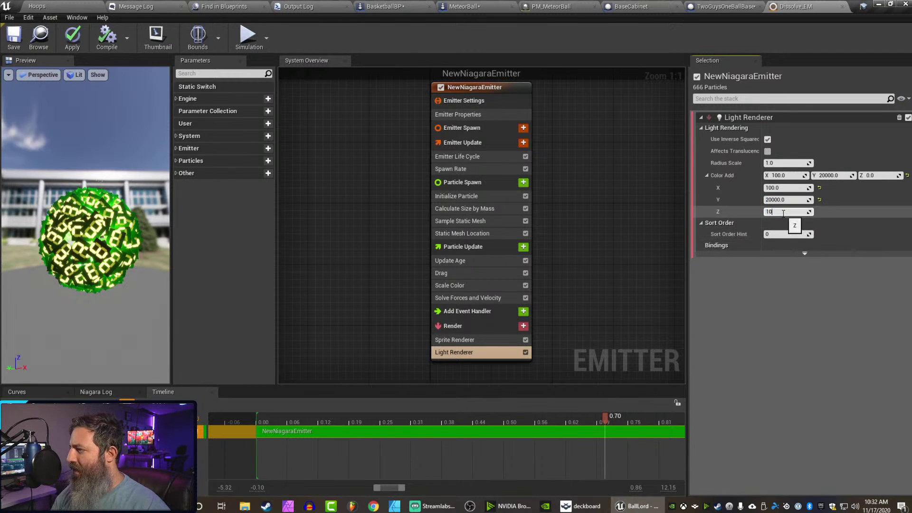
type("00")
key("Return")
Try a radius scale of about 33.62 on the Light Renderer and view the glow from different angles.
middle_click_drag(19, 154, 74, 270)
left_click_drag(74, 269, 86, 237)
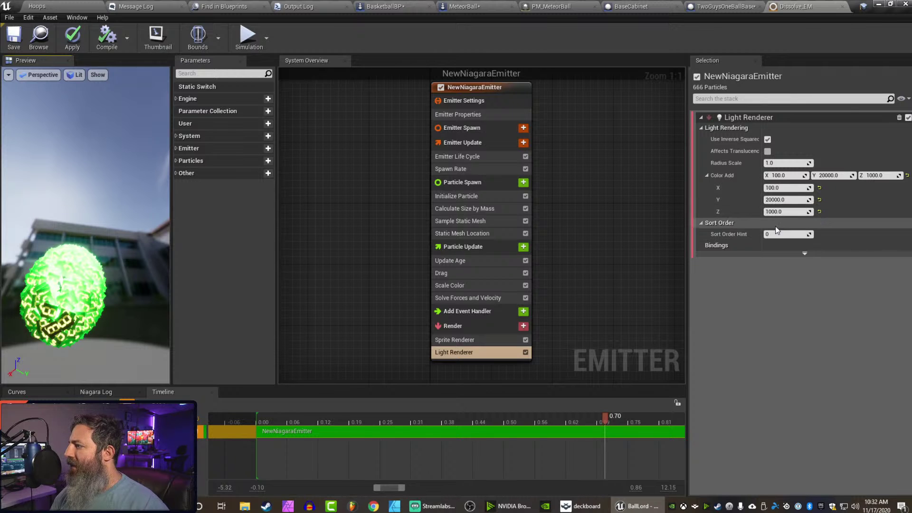
mouse_move(786, 163)
left_mouse_down()
mouse_move(822, 163)
mouse_move(793, 163)
left_mouse_up()
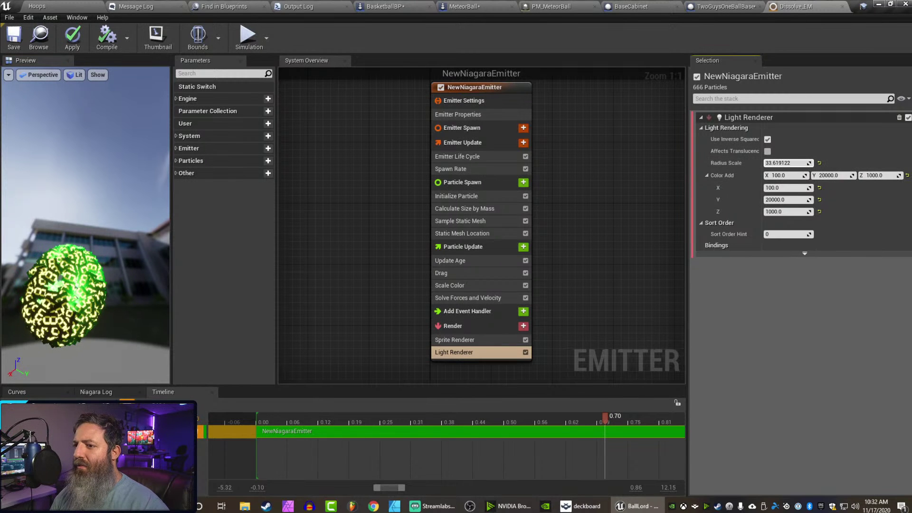
left_click_drag(8, 288, 94, 247)
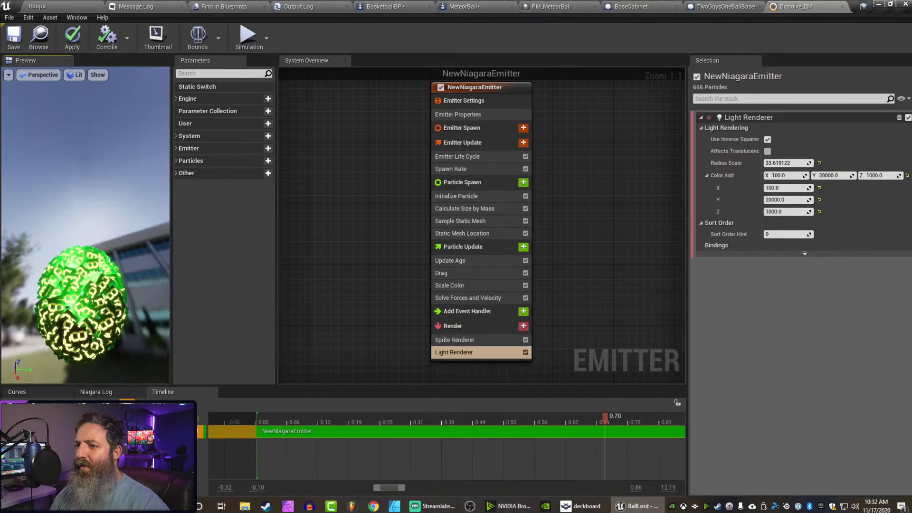
Turn off inverse squared falloff for the Light Renderer and set its radius scale to about 0.12.
left_click(767, 140)
mouse_move(785, 163)
left_mouse_down()
mouse_move(726, 163)
mouse_move(787, 163)
left_mouse_up()
mouse_move(91, 294)
left_mouse_down()
mouse_move(114, 308)
mouse_move(92, 323)
mouse_move(91, 294)
left_mouse_up()
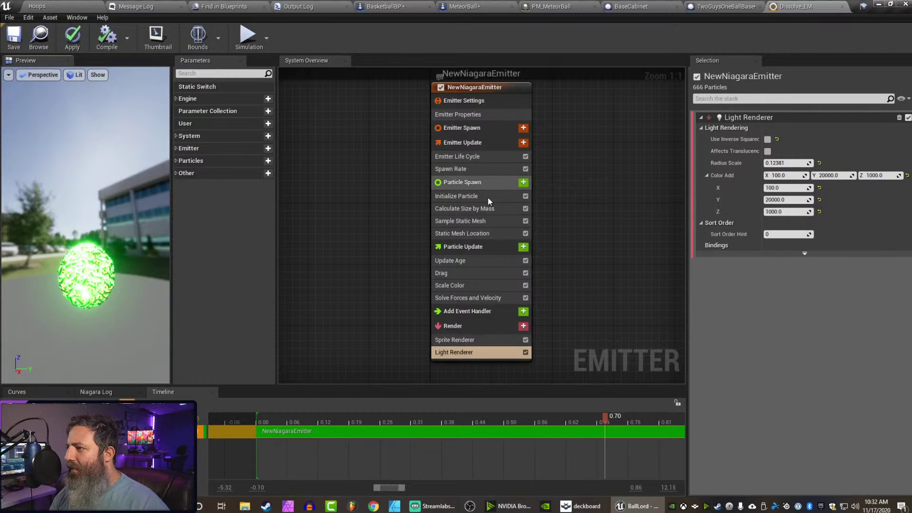
Search the modules available for Particle Spawn for "spawn".
left_click(522, 182)
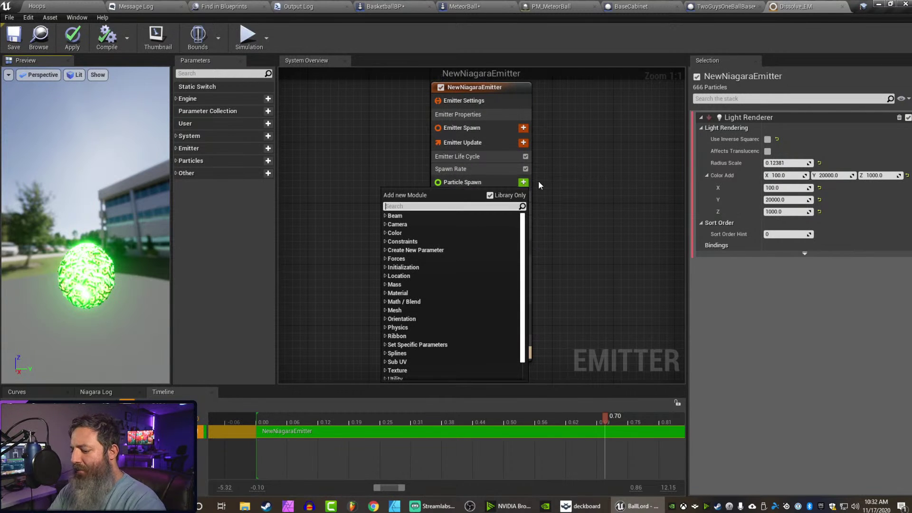
type("b")
key("BackSpace")
type("spawn")
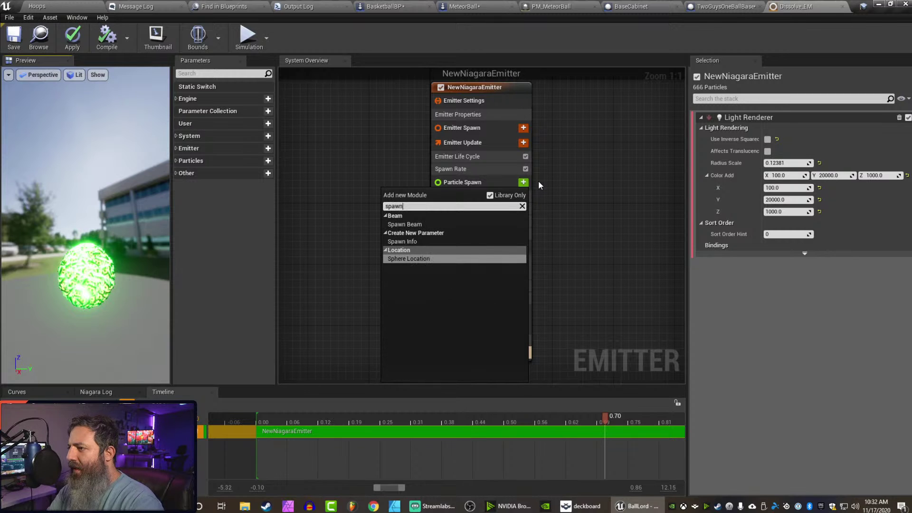
key("BackSpace")
key("BackSpace")
key("BackSpace")
key("BackSpace")
key("BackSpace")
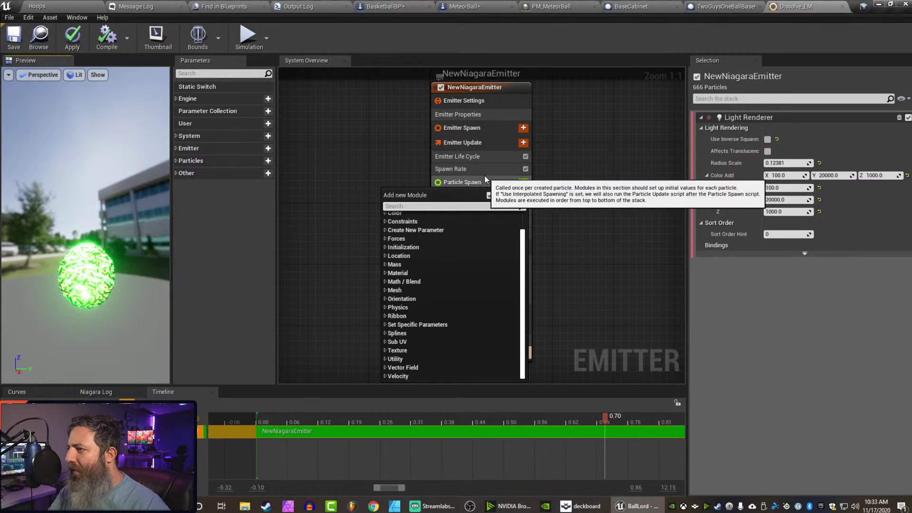
Check the Spawn Rate settings and add a Spawn Burst Instantaneous module to Emitter Update.
left_click(483, 173)
left_click(523, 142)
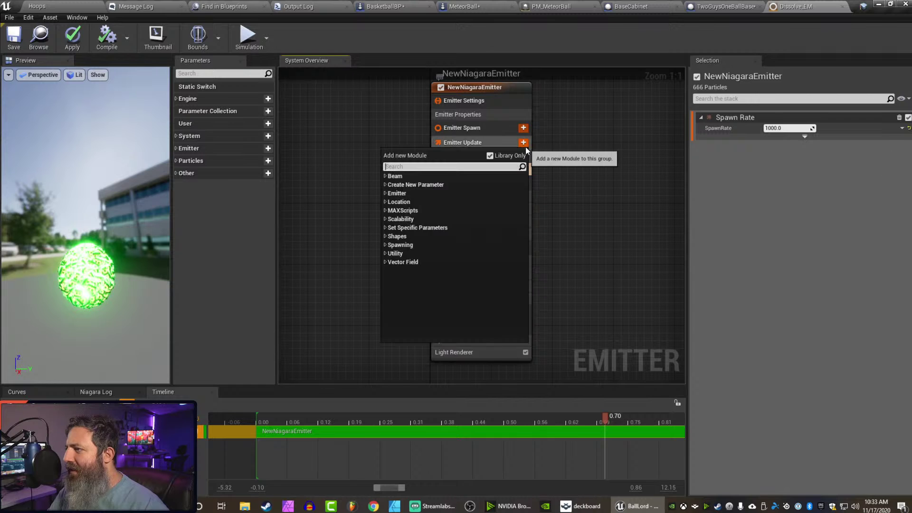
type("bur")
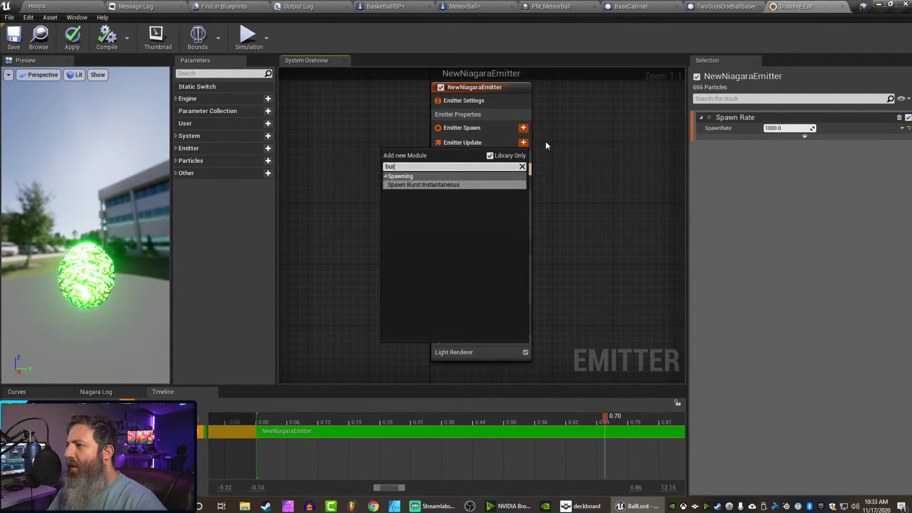
key("Return")
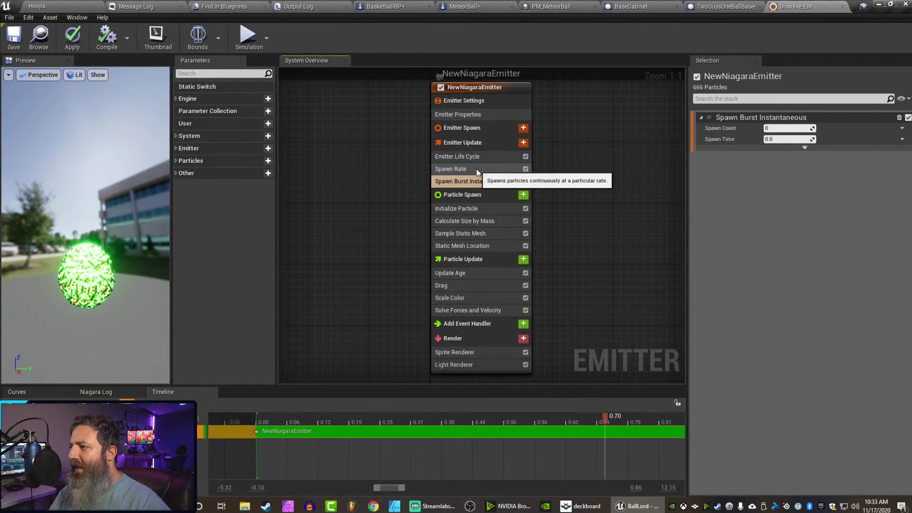
Remove the Spawn Rate module from Emitter Update and set the Spawn Burst Instantaneous spawn count to 1000.
left_click(478, 170)
key("Delete")
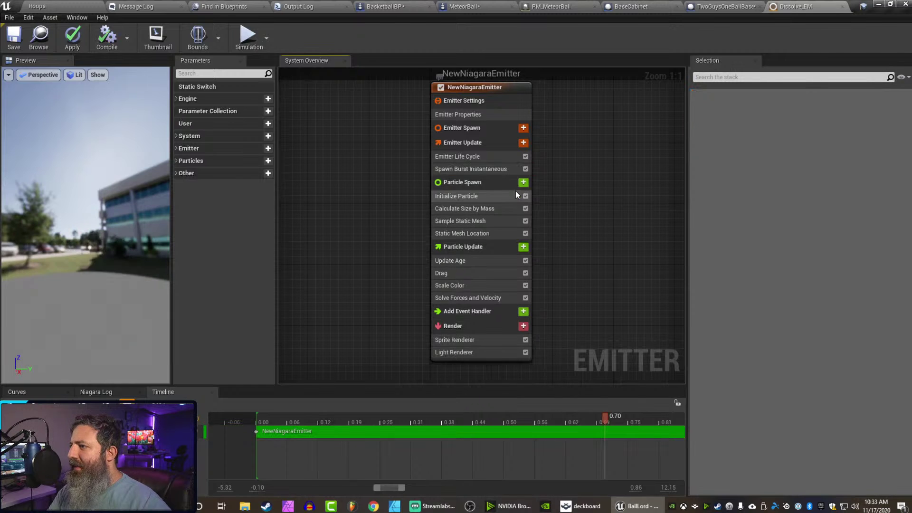
left_click(478, 169)
left_click(776, 129)
type("1")
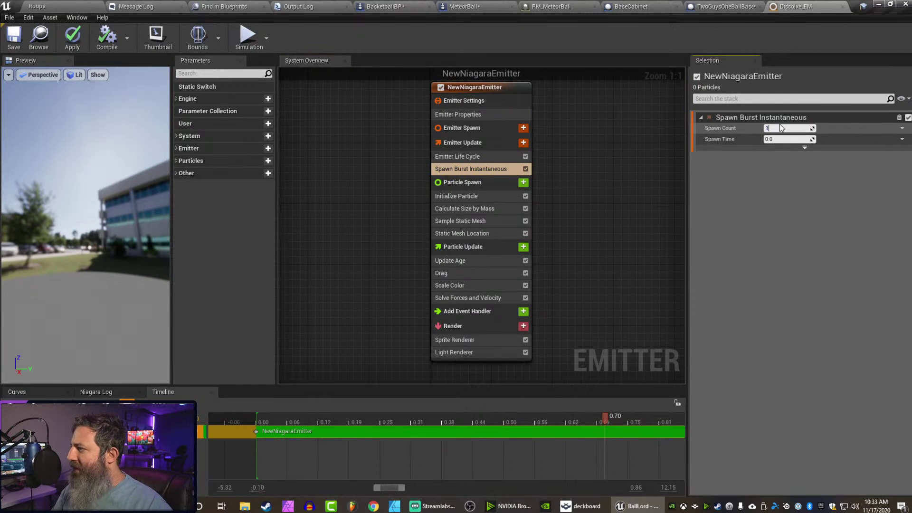
type("000")
key("Return")
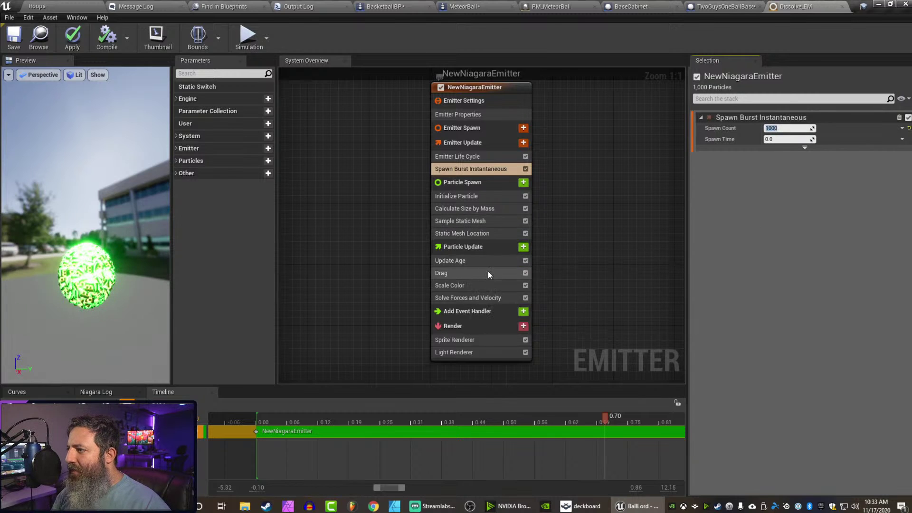
Try an Add Velocity module in Particle Update, placed between Update Age and Drag, with a Y velocity of about 7.09.
left_click(523, 247)
type("velo")
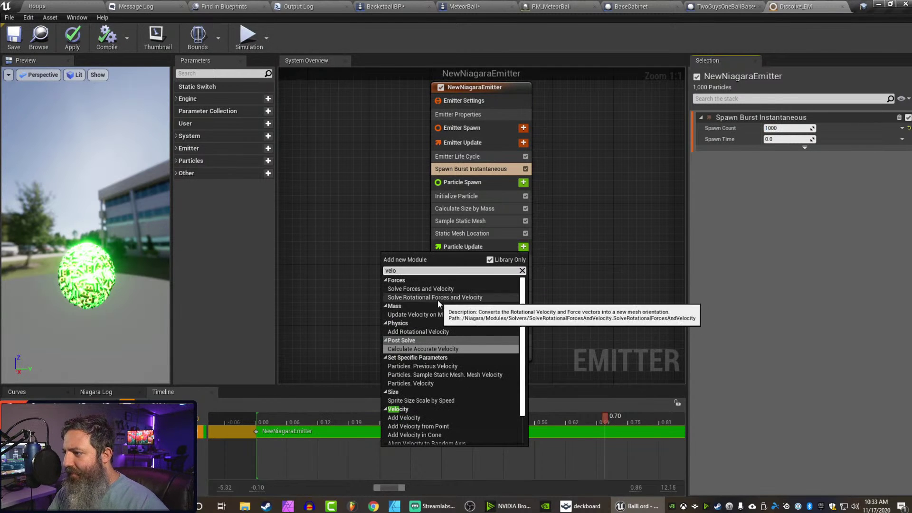
left_click(404, 416)
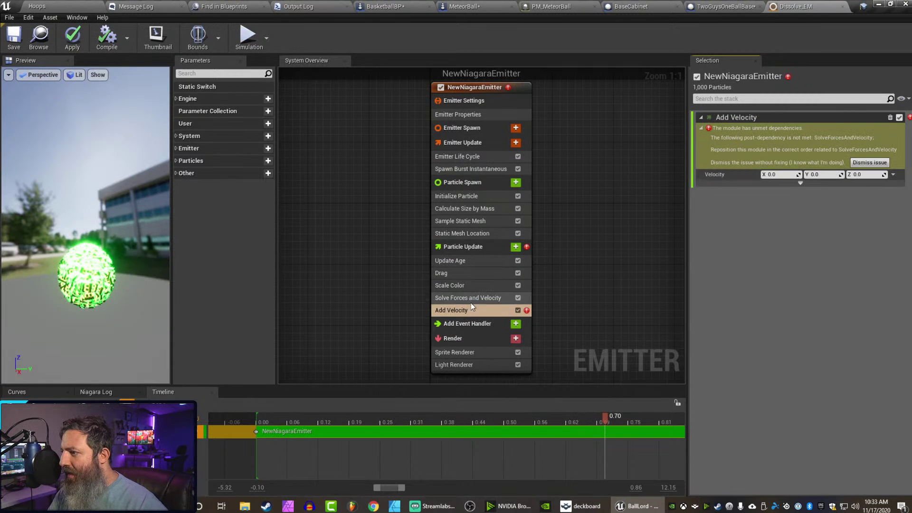
left_click_drag(463, 313, 460, 265)
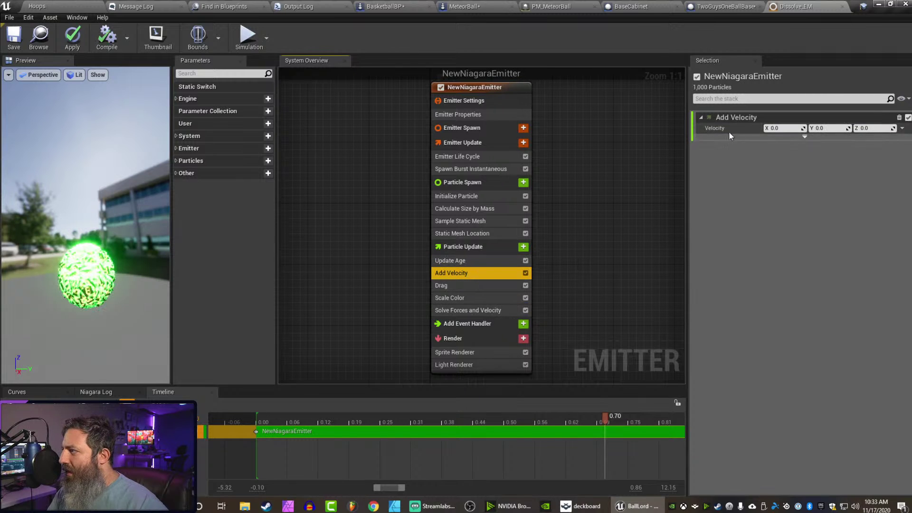
left_click_drag(815, 132, 849, 132)
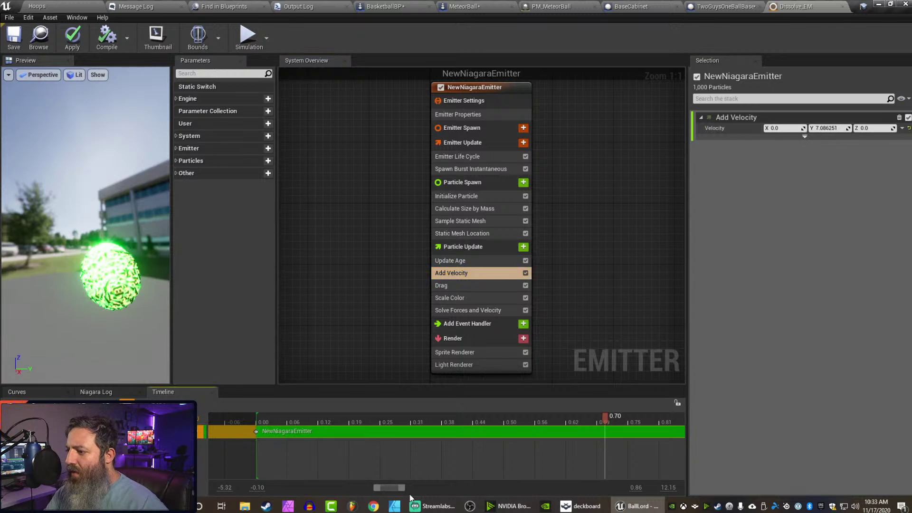
Check the particle motion in the preview and remove the Add Velocity module from Particle Update.
left_click(395, 461)
key("space")
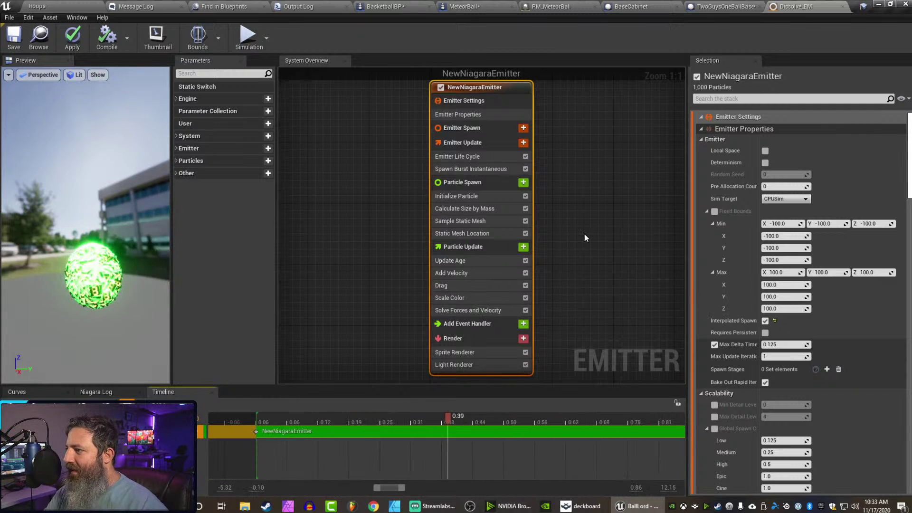
left_click(468, 275)
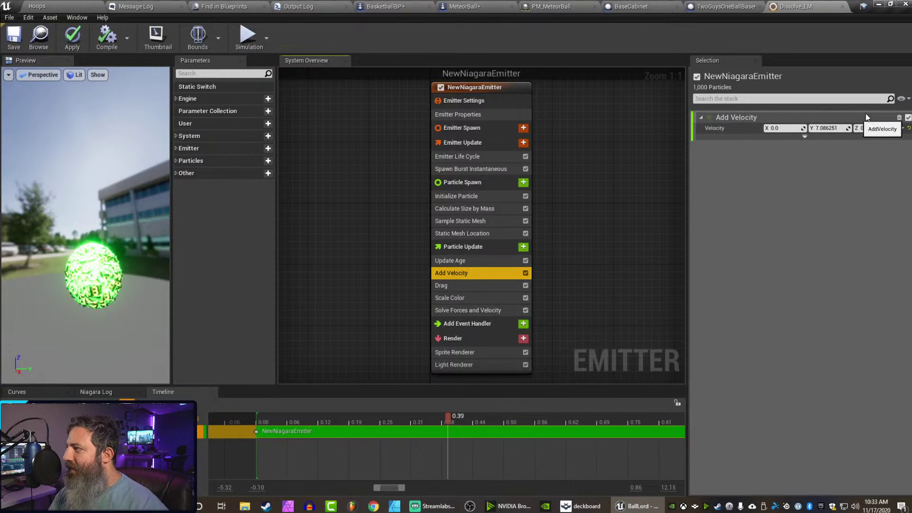
left_click(899, 117)
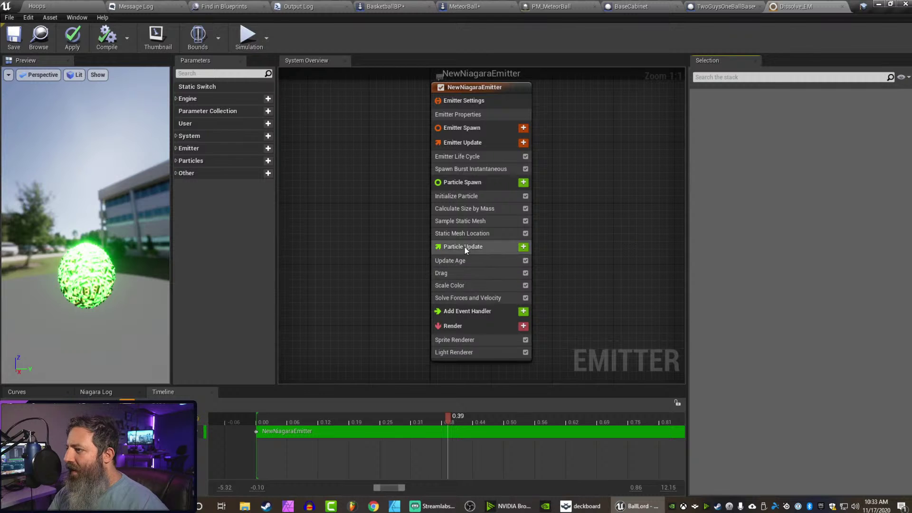
Add a Curl Noise Force module to Particle Spawn and fix its dependency by adding Apply Initial Forces.
left_click(523, 182)
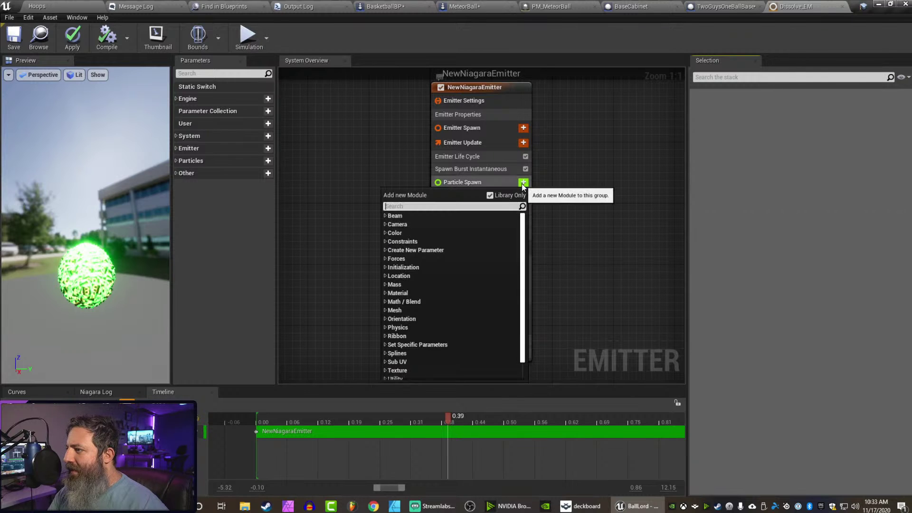
type("imp")
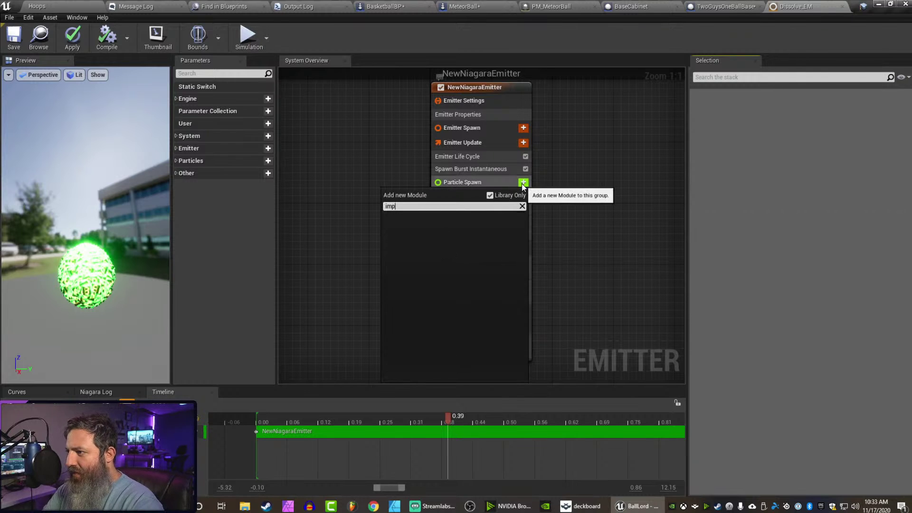
type("u")
key("BackSpace")
key("BackSpace")
key("BackSpace")
key("BackSpace")
type("force")
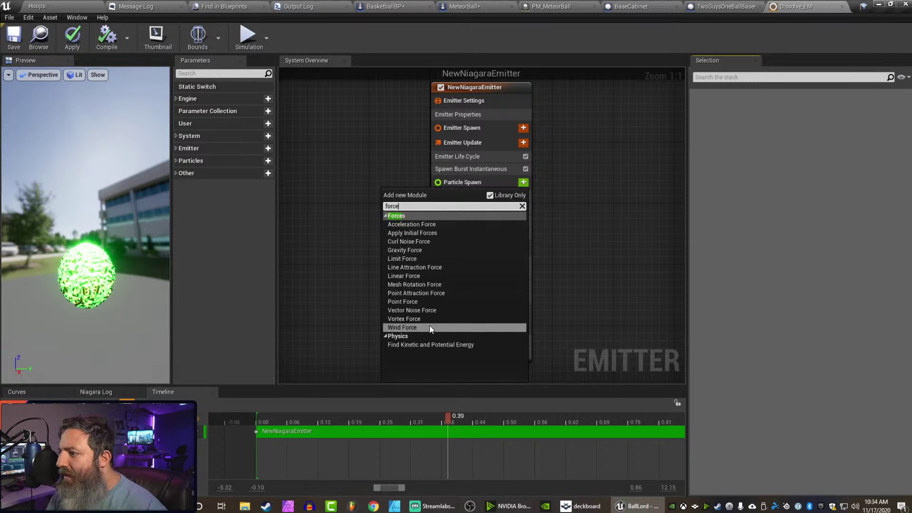
left_click(410, 240)
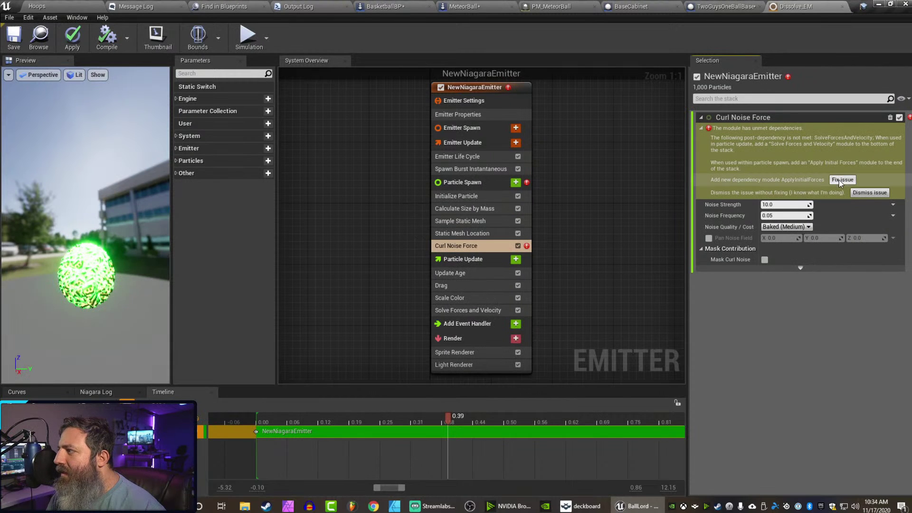
left_click(839, 181)
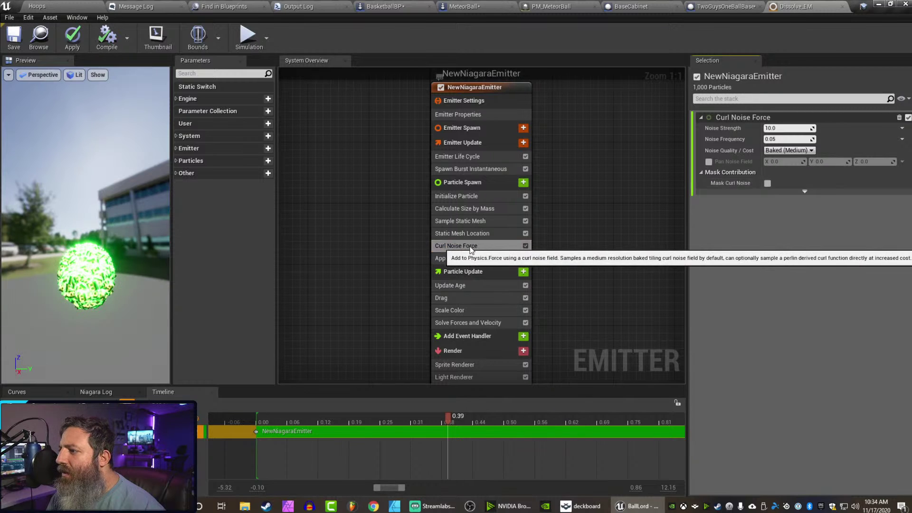
Add a Gravity Force module to Particle Update and place it directly after Update Age.
left_click(523, 272)
type("gracv")
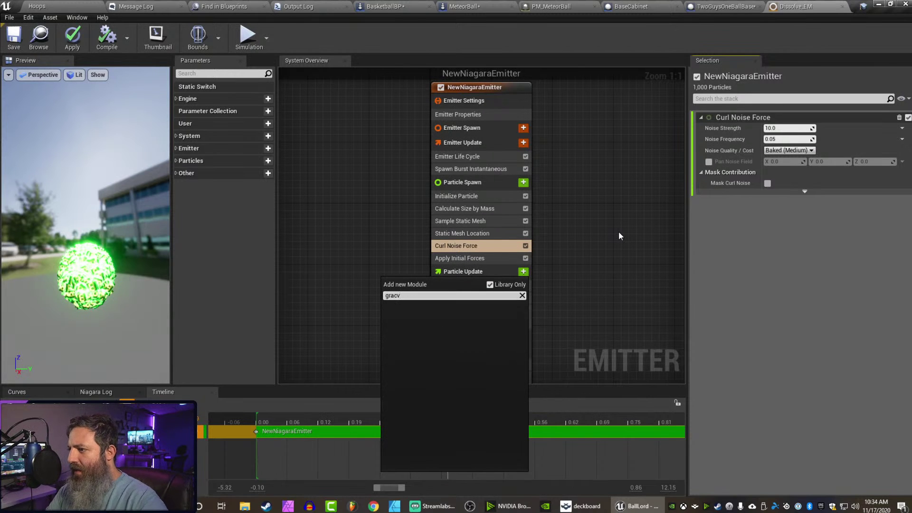
key("BackSpace")
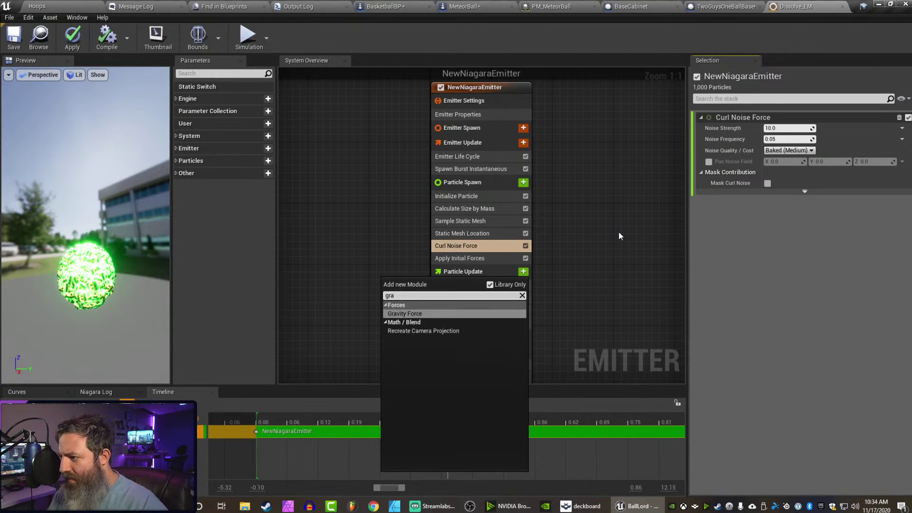
key("Return")
left_click_drag(479, 335, 470, 292)
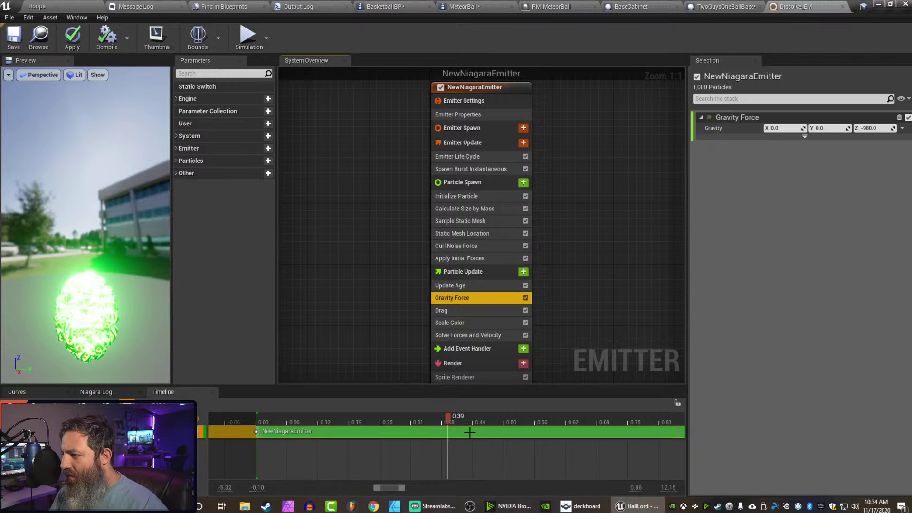
View the particles under gravity in the preview and try the emitter's Local Space option.
left_click(464, 460)
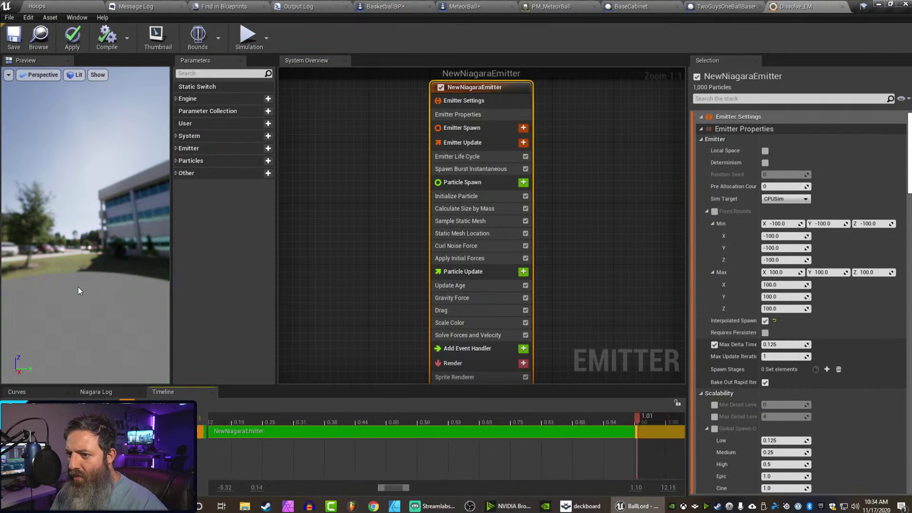
left_click_drag(77, 286, 50, 309)
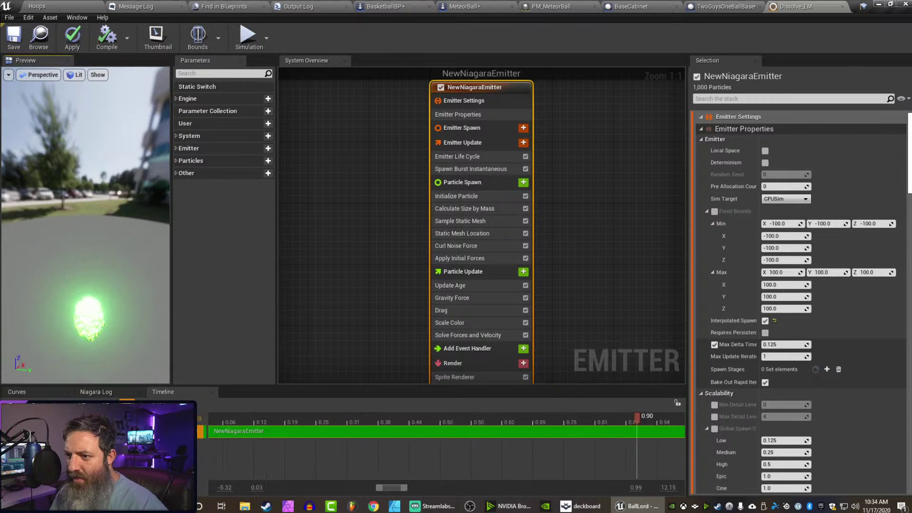
mouse_move(65, 285)
left_mouse_down()
mouse_move(81, 242)
mouse_move(64, 279)
left_mouse_up()
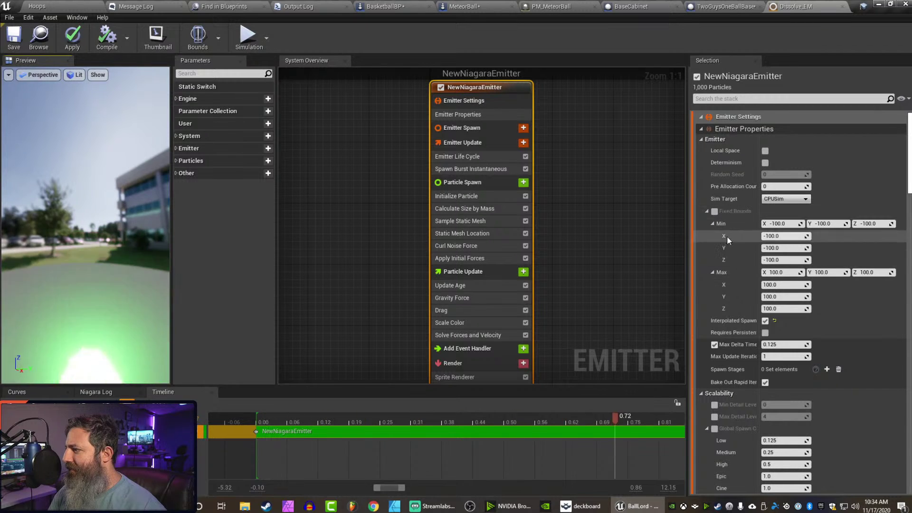
right_click_drag(576, 445, 464, 446)
left_click(764, 150)
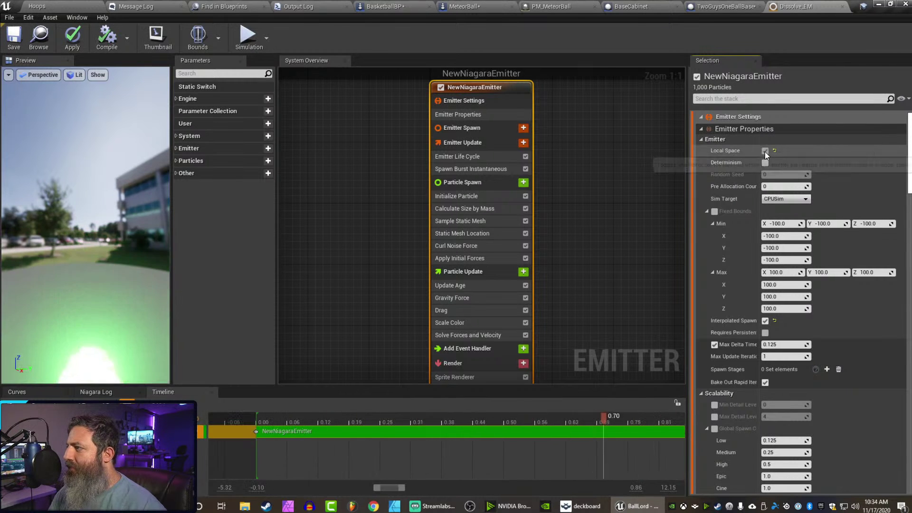
left_click(765, 151)
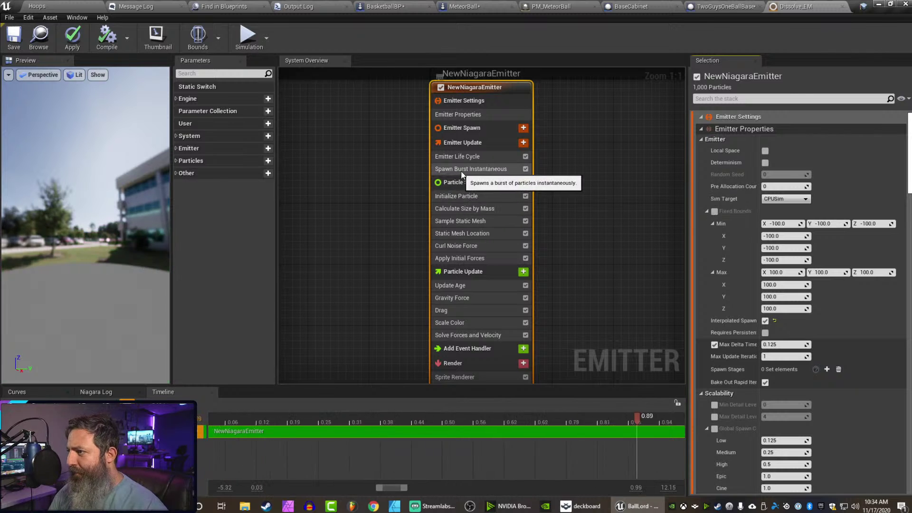
Raise the Curl Noise Force's noise strength to about 327.64.
left_click(477, 170)
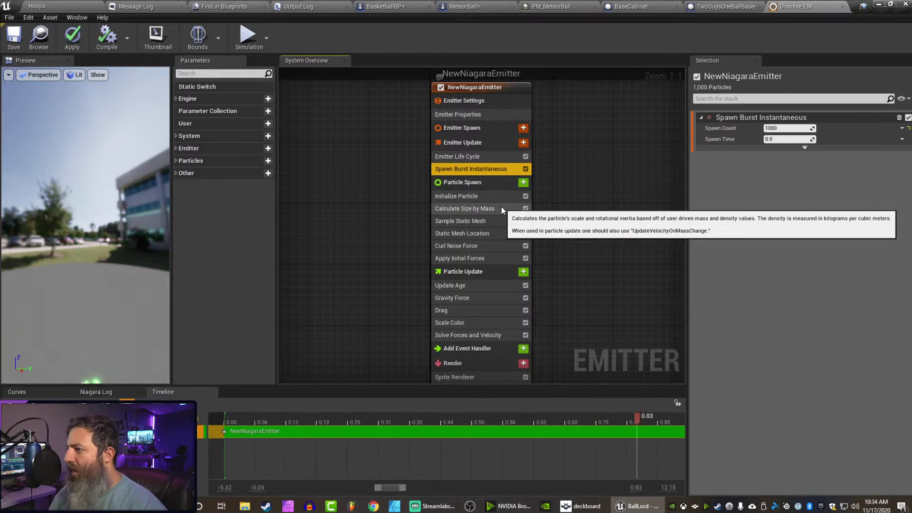
left_click(496, 245)
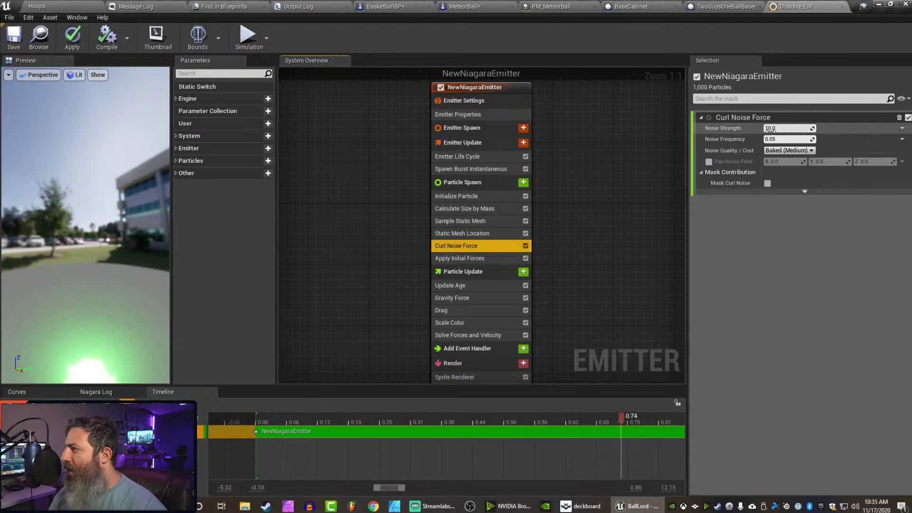
left_click_drag(770, 129, 728, 143)
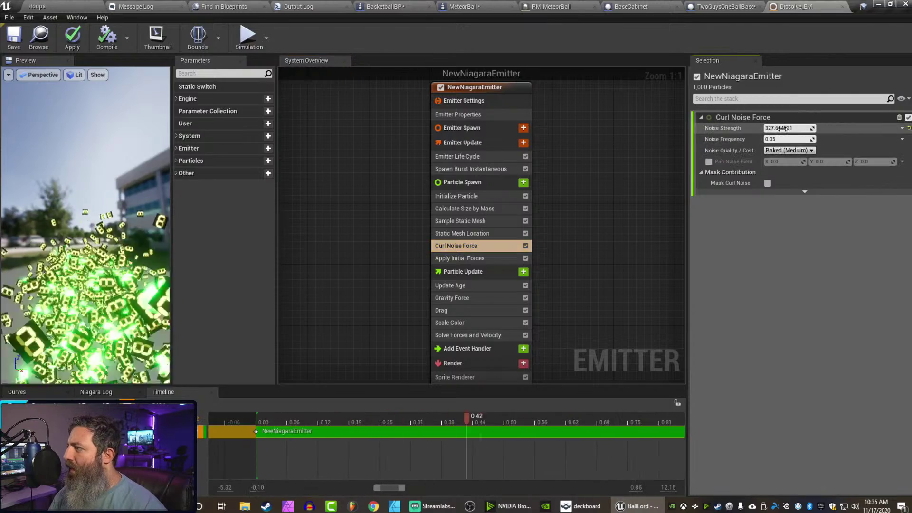
Reverse the Gravity Force by setting its Z value to 980.
left_click(475, 298)
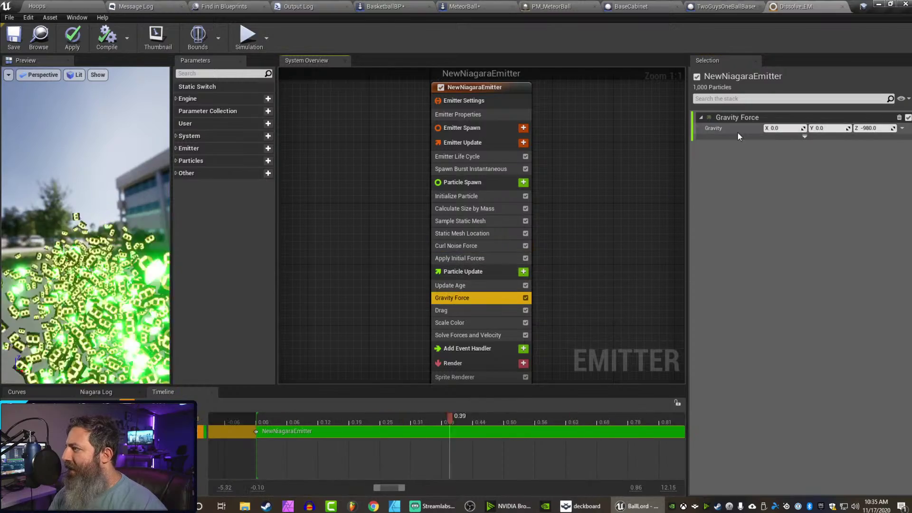
left_click(871, 129)
key("Delete")
key("Return")
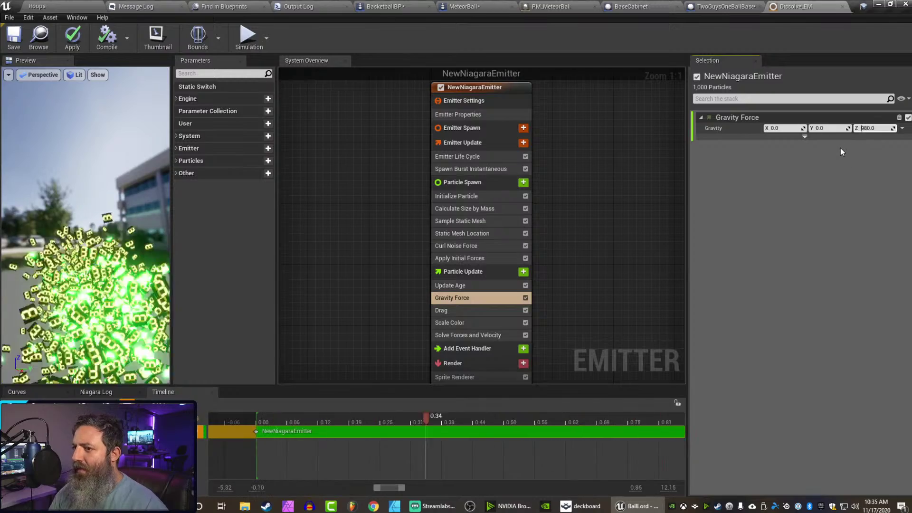
left_click(875, 127)
key("Return")
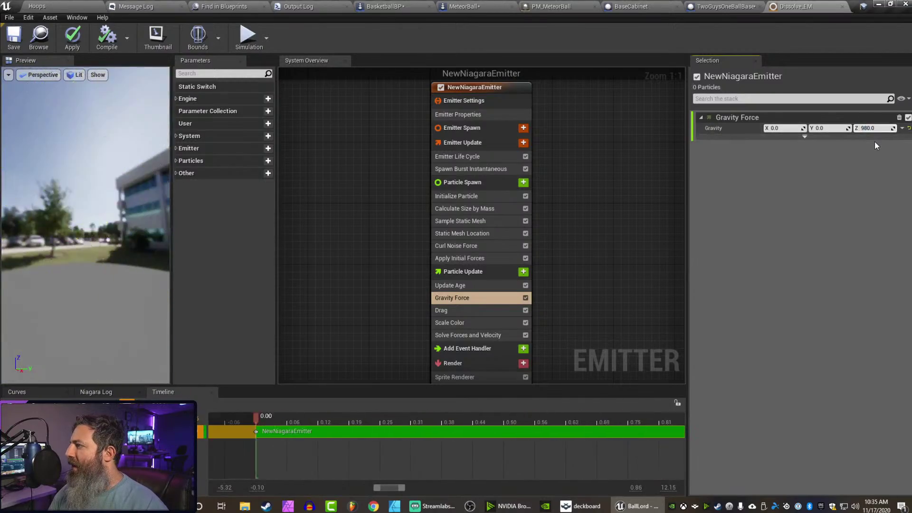
Set the Gravity Force's Z value to 100.
left_click(872, 127)
type("120")
key("Return")
key("BackSpace")
type("00")
key("Return")
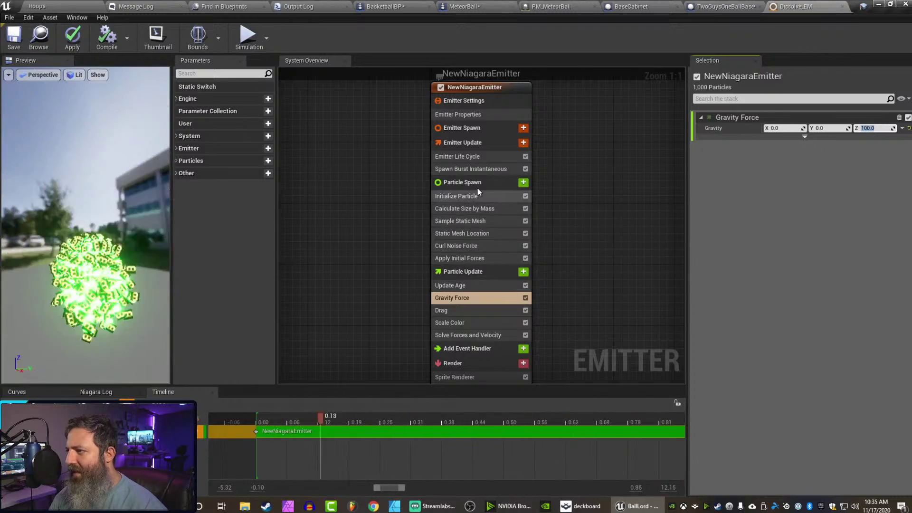
Change the Curl Noise Force's noise frequency to about -0.71.
left_click(482, 245)
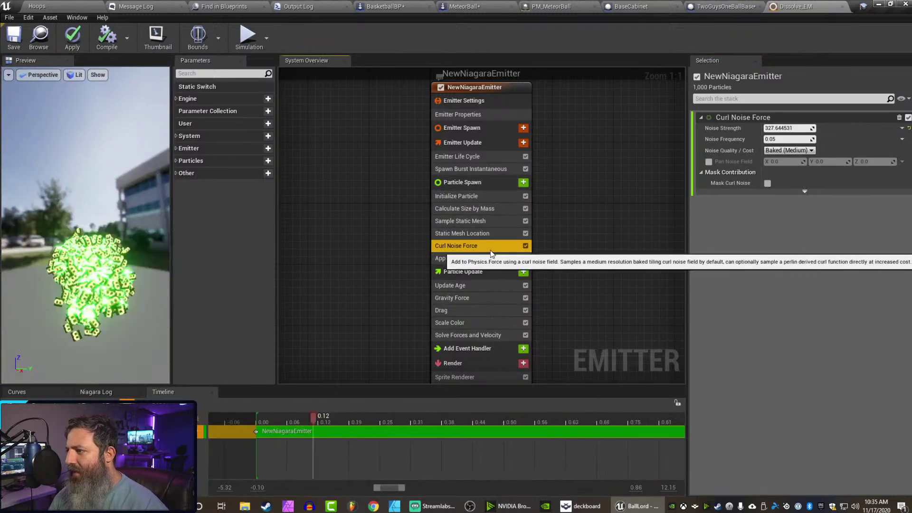
left_click(493, 261)
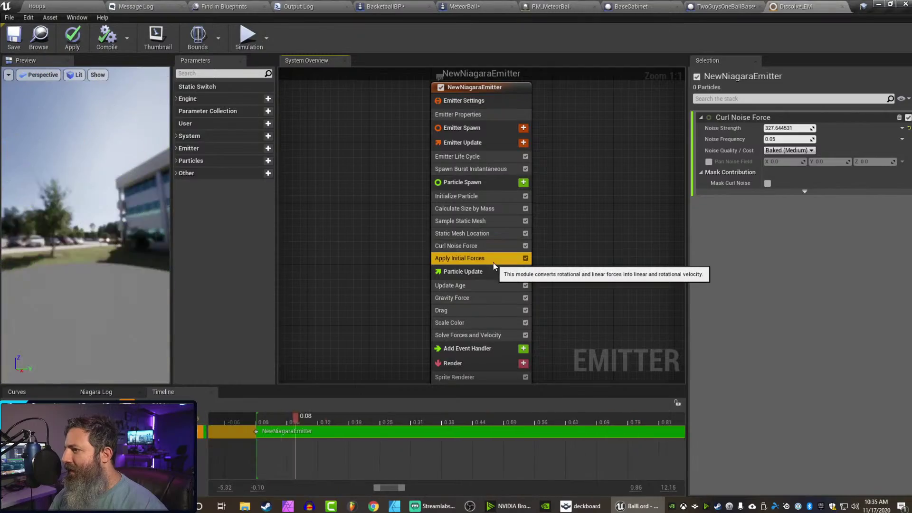
left_click(485, 248)
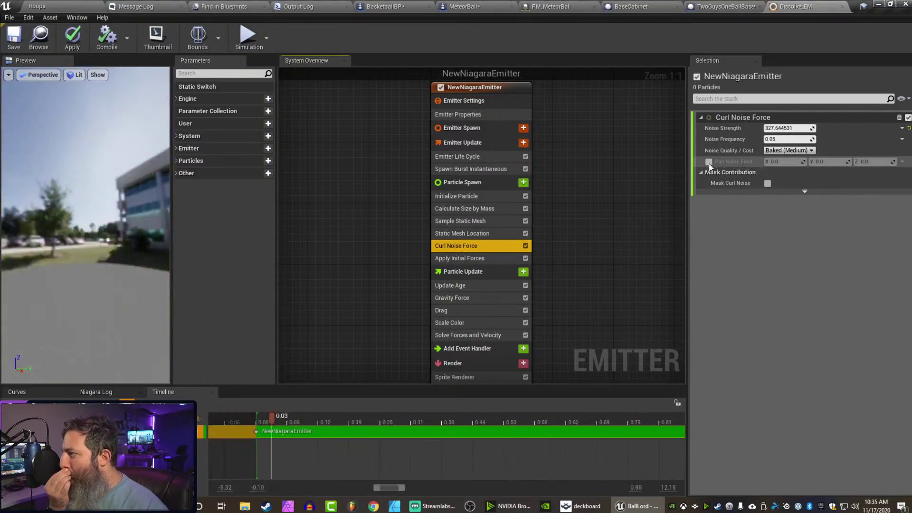
left_click_drag(783, 139, 757, 139)
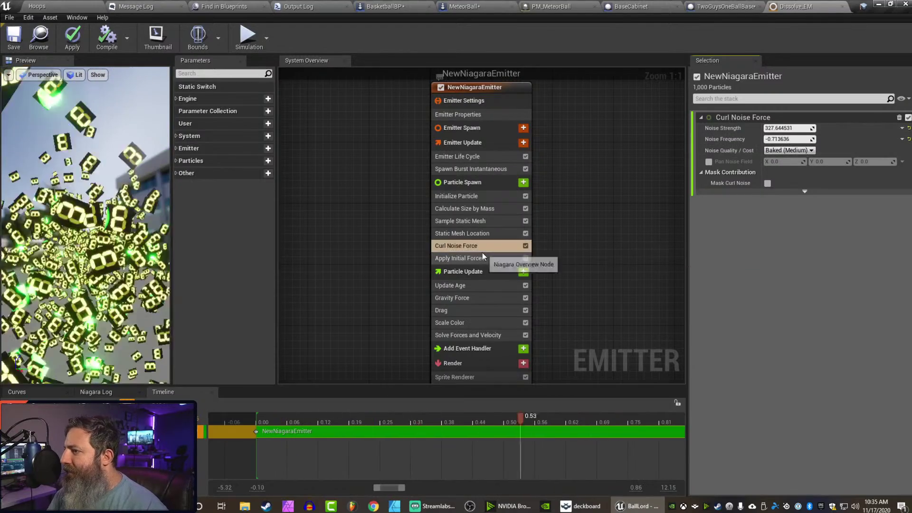
Set the Curl Noise Force's noise strength to 100.
left_click(786, 128)
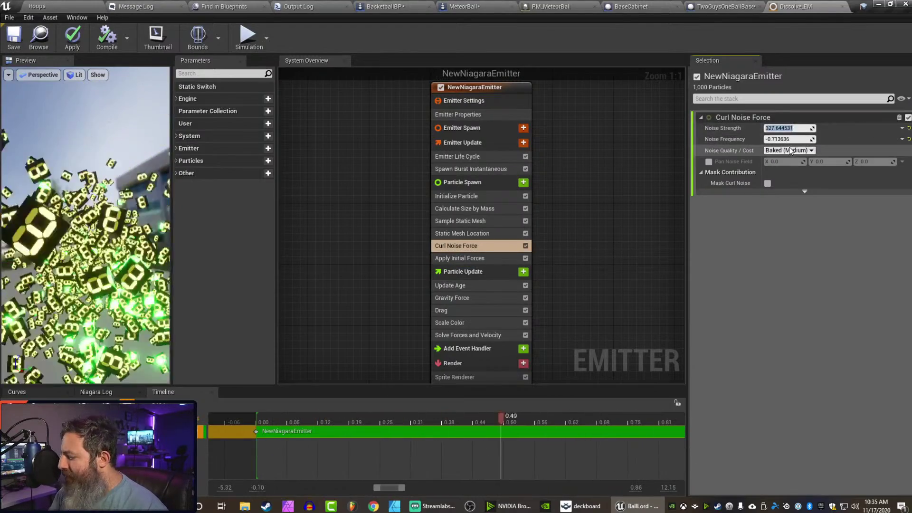
type("100")
key("Return")
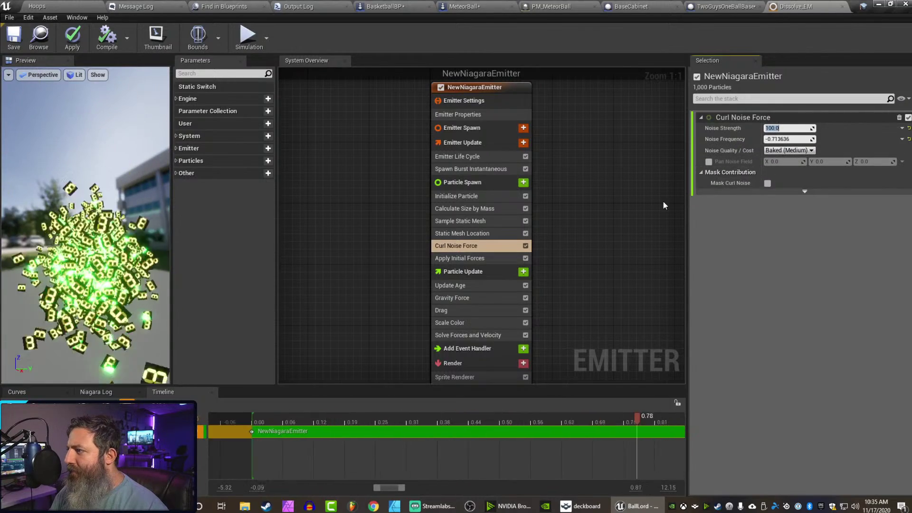
Add an Add Velocity module to the emitter's Particle Spawn group.
left_click(518, 185)
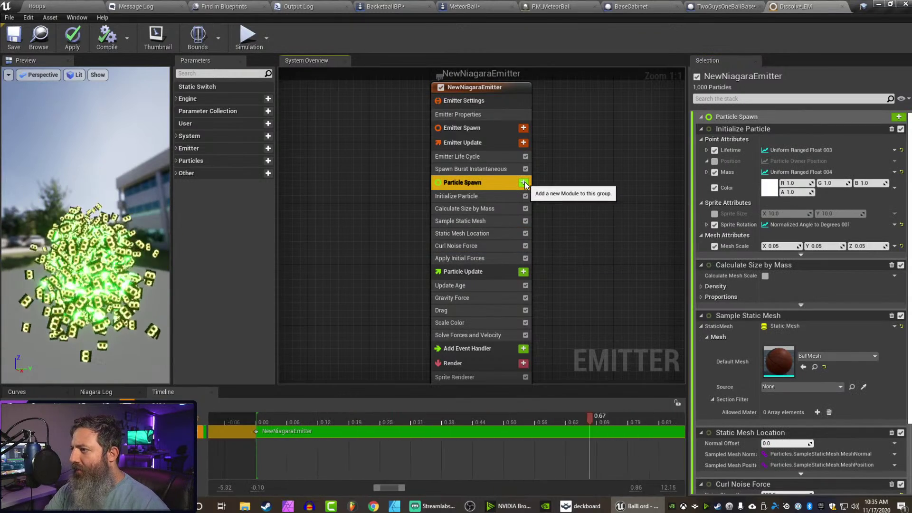
left_click(523, 184)
type("initia")
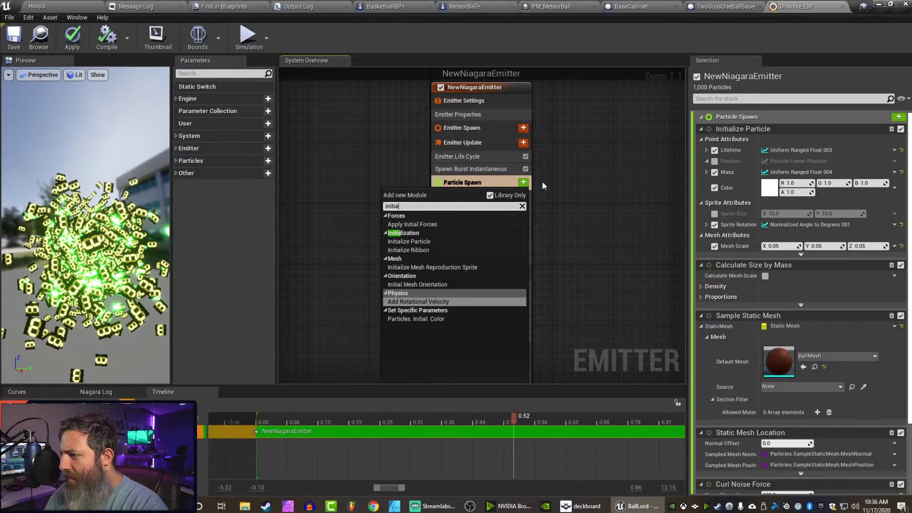
key("BackSpace")
key("BackSpace")
key("BackSpace")
key("BackSpace")
key("BackSpace")
key("BackSpace")
key("BackSpace")
type("add")
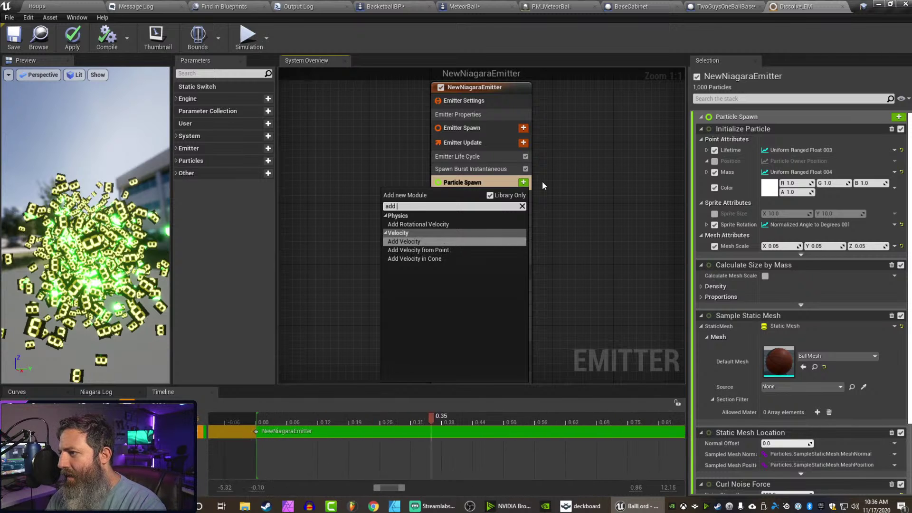
key("Return")
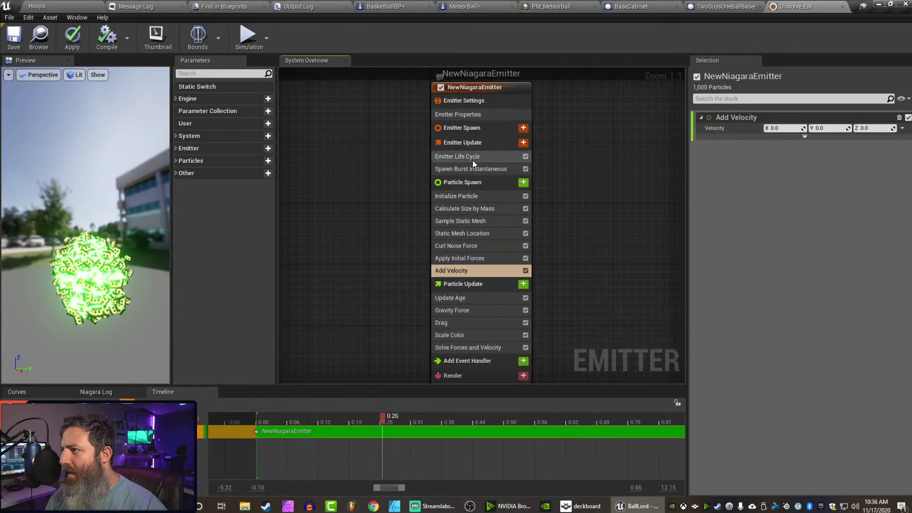
Set the Spawn Burst Instantaneous spawn count to 500.
left_click(470, 143)
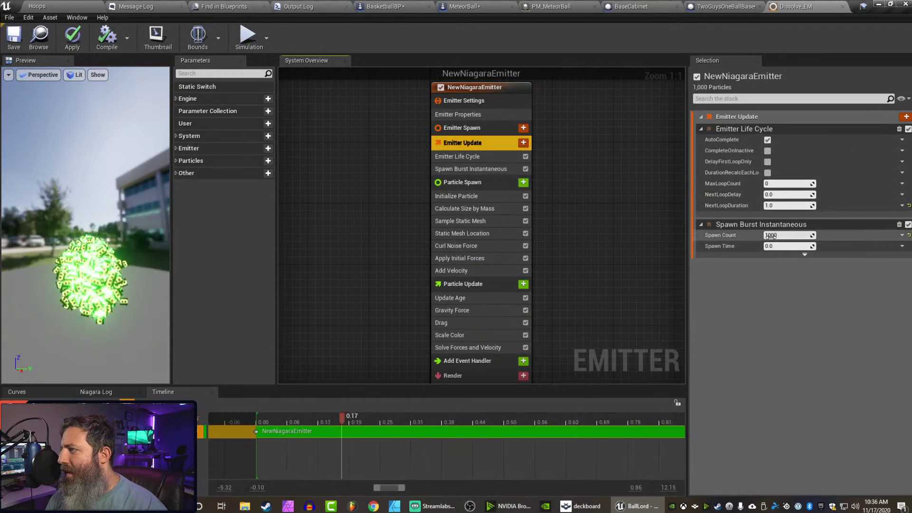
left_click(785, 235)
type("50")
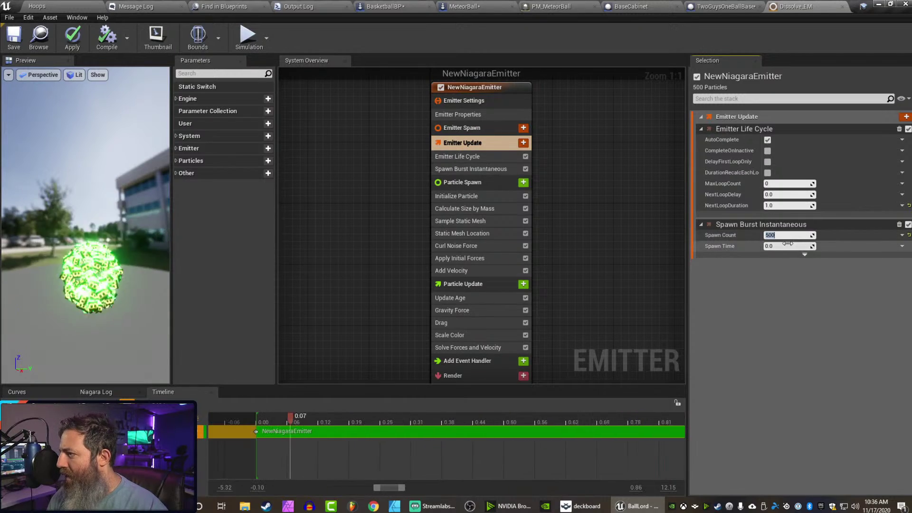
type("0")
key("Return")
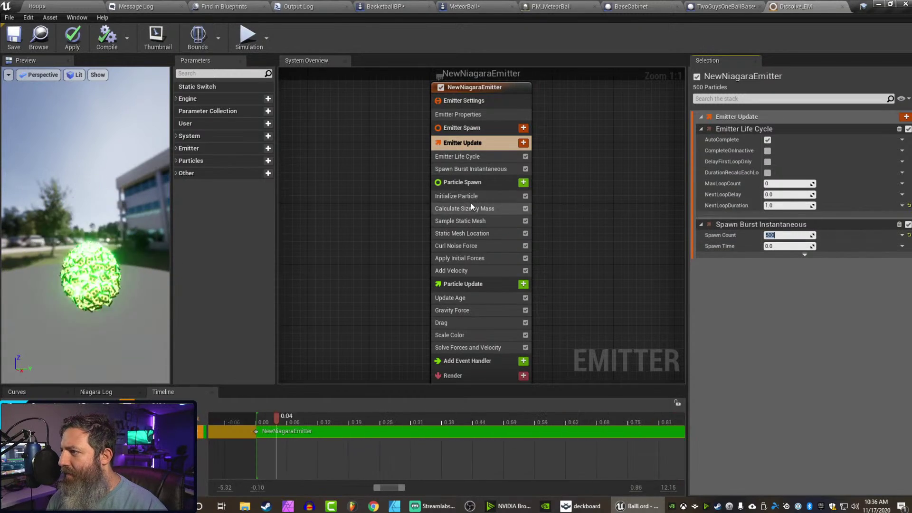
Set the Emitter Life Cycle's NextLoopDuration to 5.
left_click(481, 171)
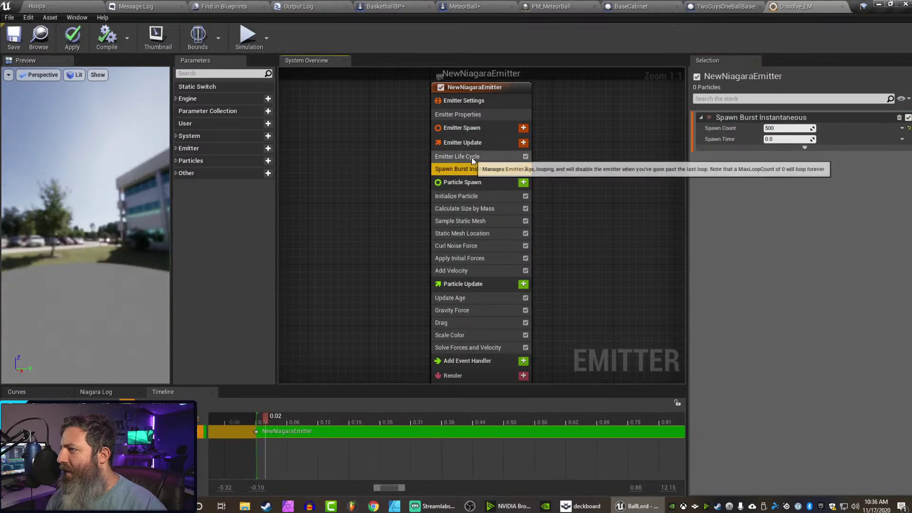
left_click(479, 157)
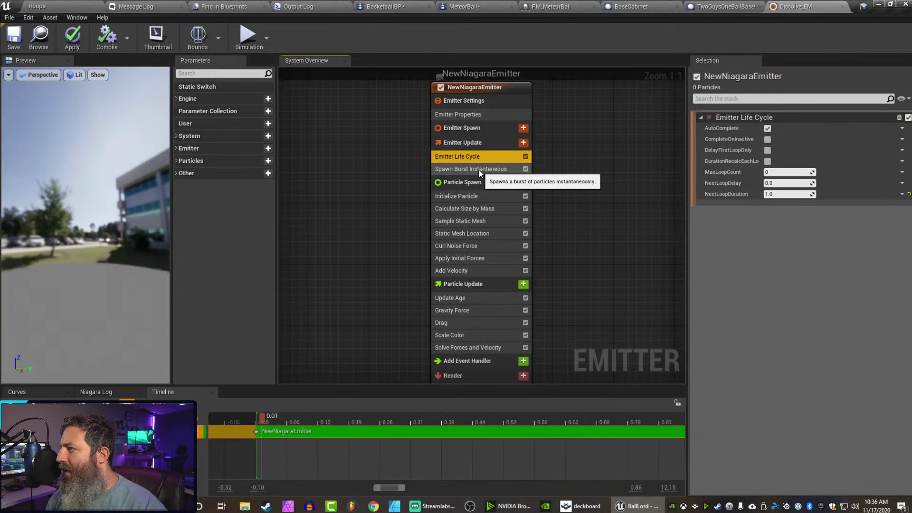
left_click(788, 194)
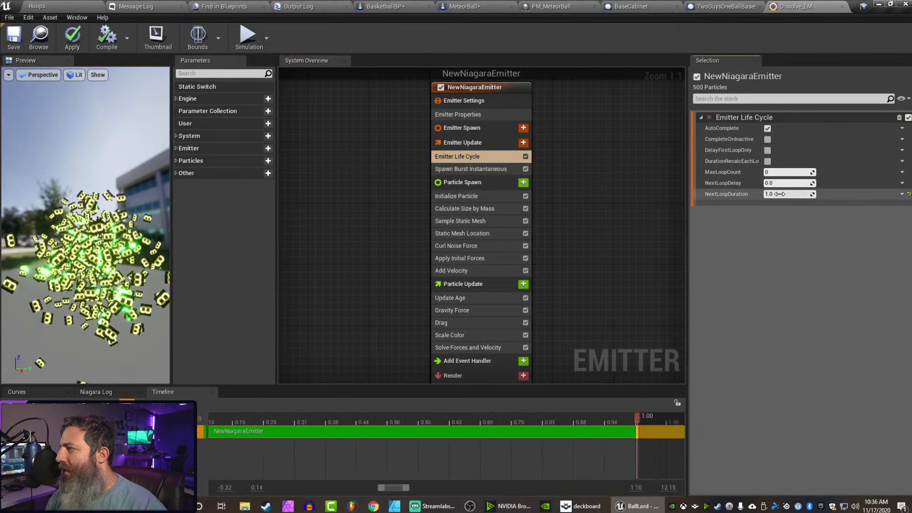
type("5")
key("Return")
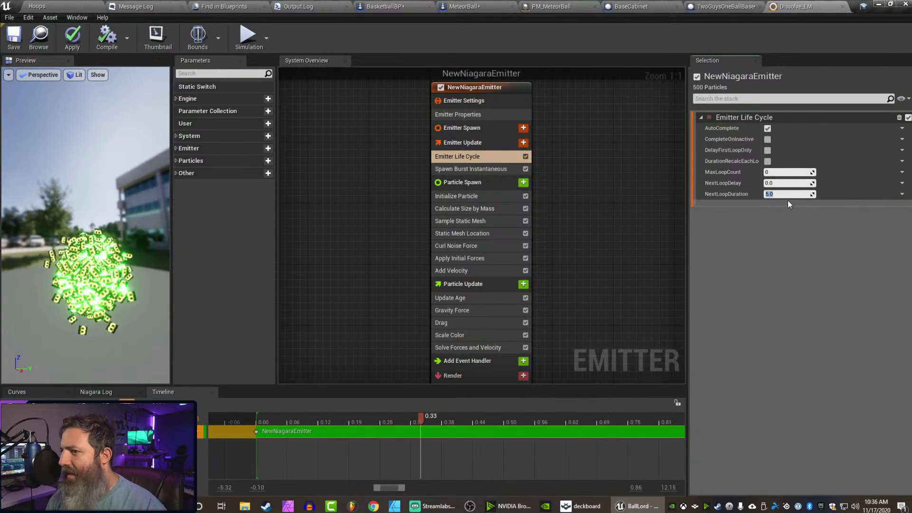
left_click(761, 204)
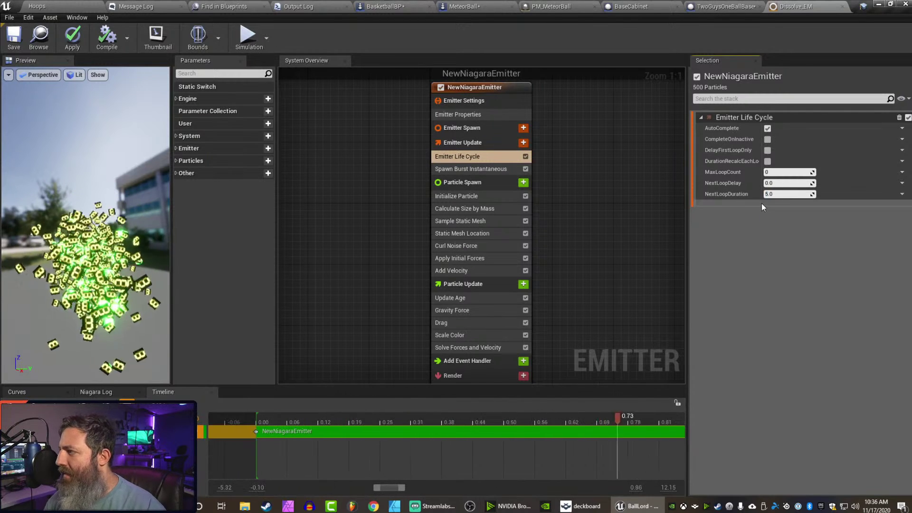
Extend the end of the timeline's playback range to 5.00 seconds, matching the end of the emitter's loop.
left_click(486, 461)
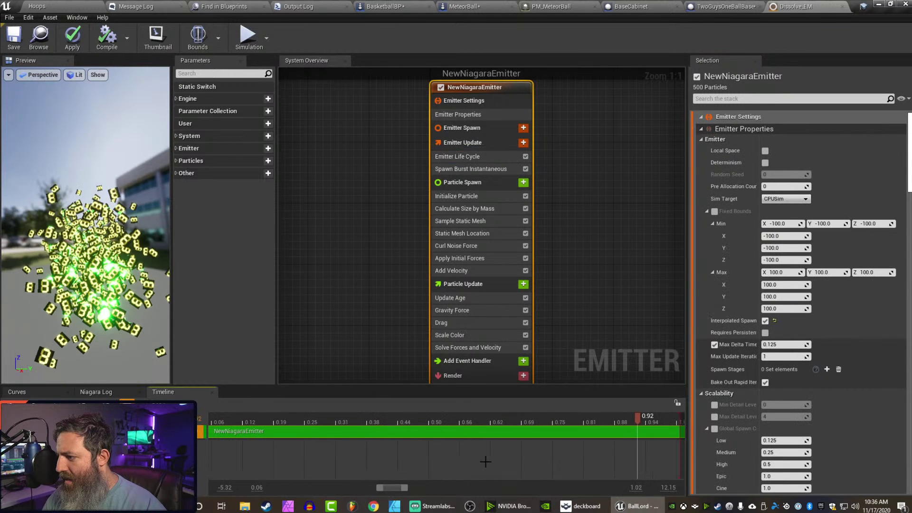
scroll(470, 444, "down", 2)
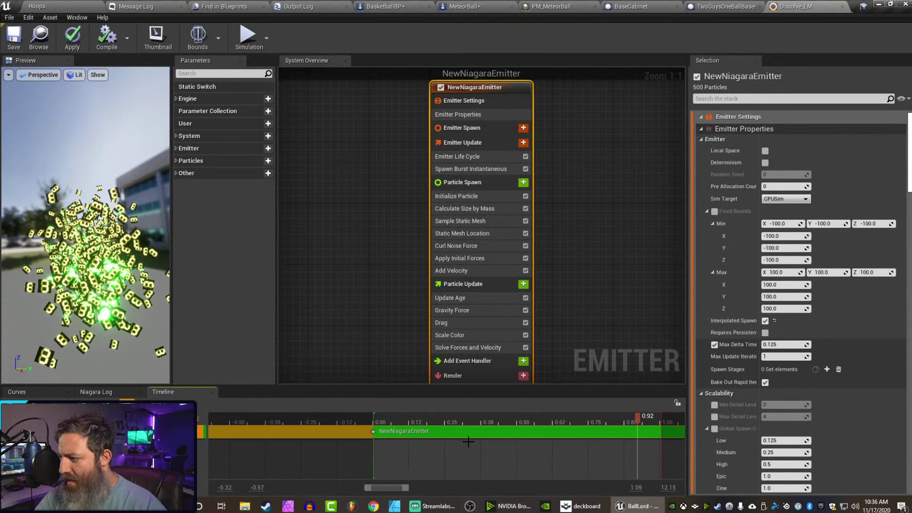
scroll(473, 442, "down", 1)
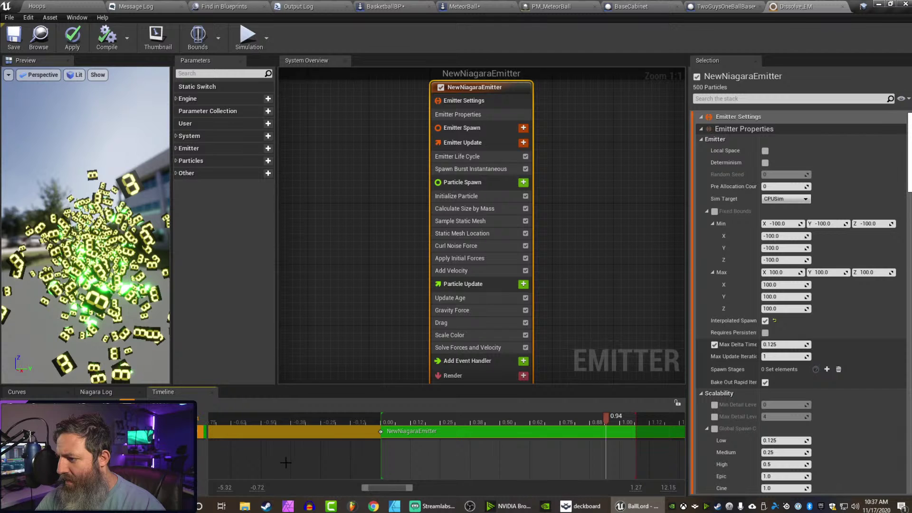
right_click_drag(285, 462, 128, 462)
right_click_drag(592, 458, 286, 457)
mouse_move(223, 415)
left_mouse_down()
mouse_move(272, 428)
mouse_move(662, 427)
left_mouse_up()
right_click_drag(563, 466, 244, 464)
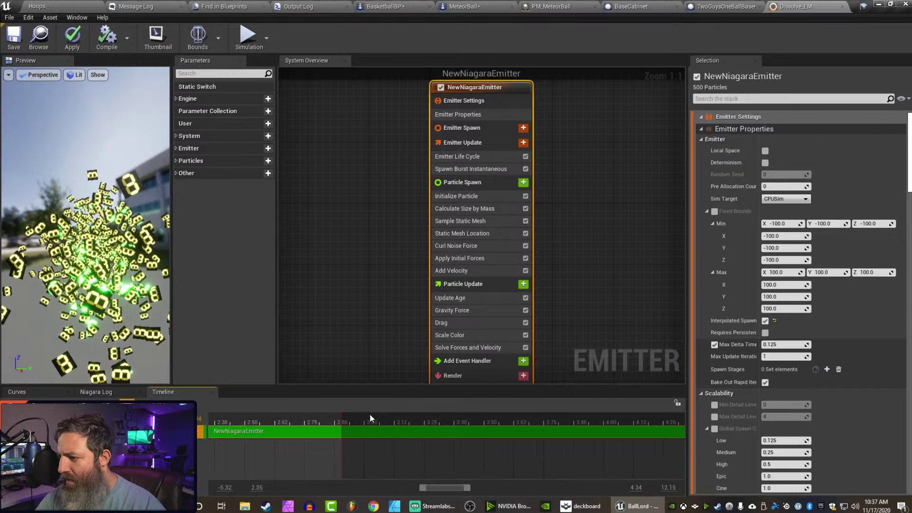
right_click_drag(494, 468, 385, 468)
left_click_drag(242, 420, 667, 445)
right_click_drag(643, 467, 216, 443)
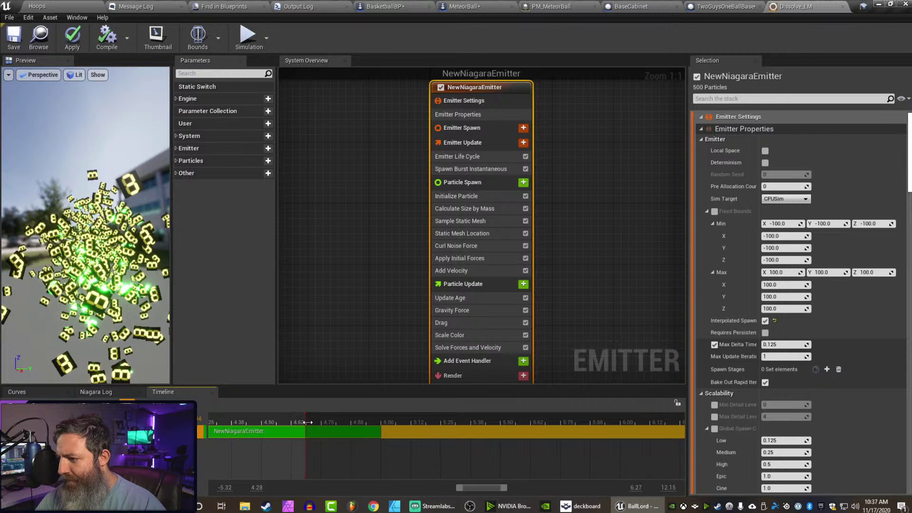
left_click_drag(317, 421, 383, 419)
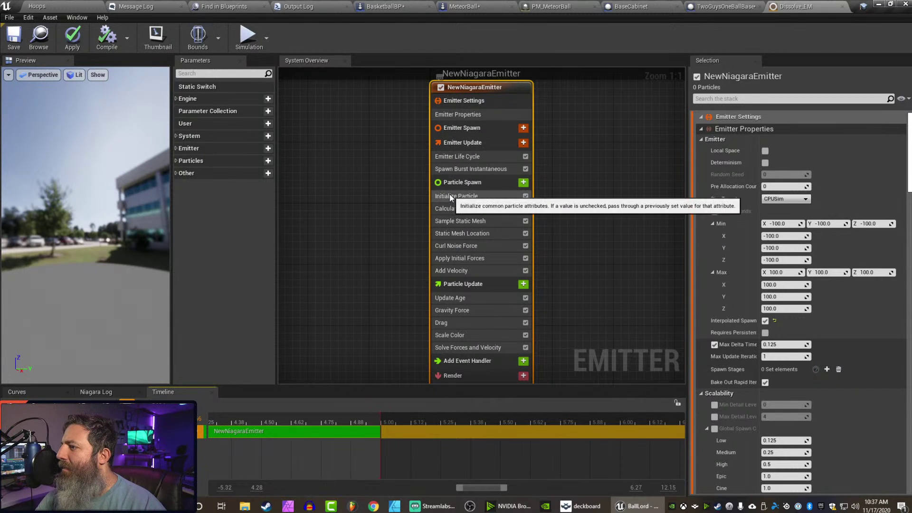
Review the settings of the emitter life cycle, burst, emitter properties and Particle Spawn modules.
left_click(460, 156)
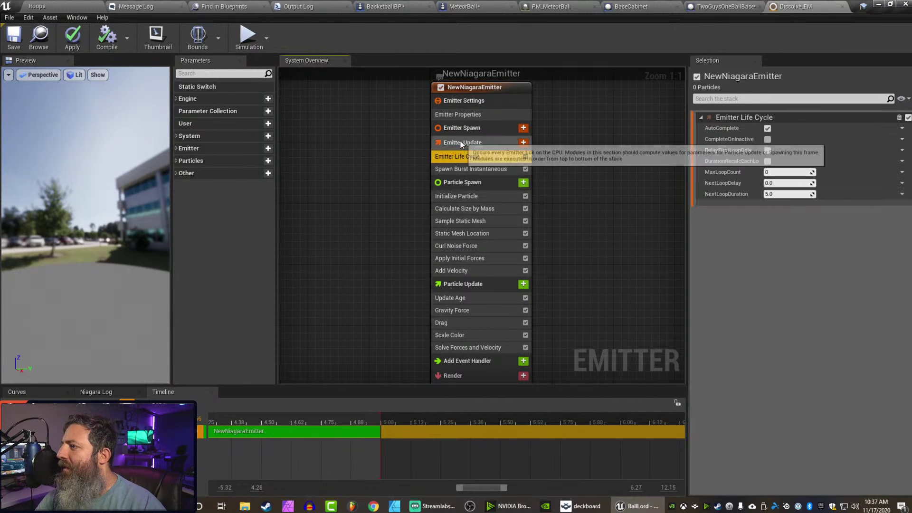
left_click(473, 197)
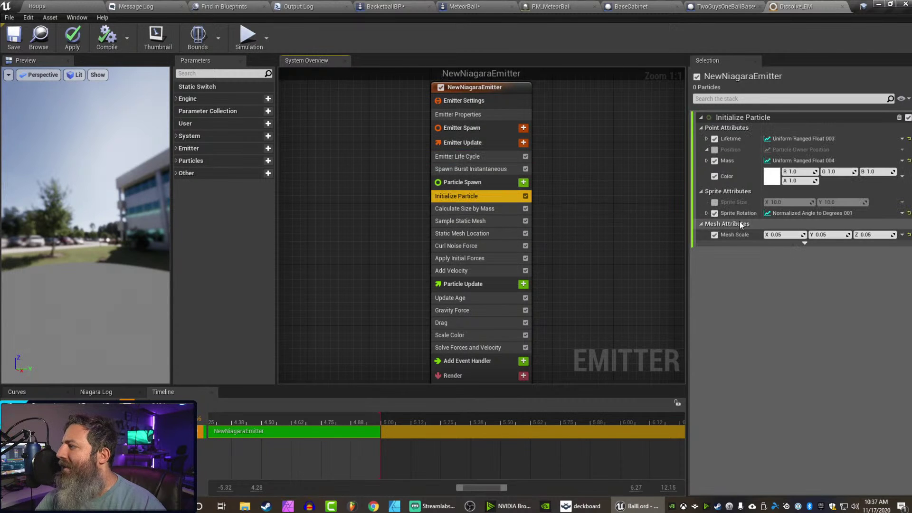
left_click(468, 169)
left_click(463, 156)
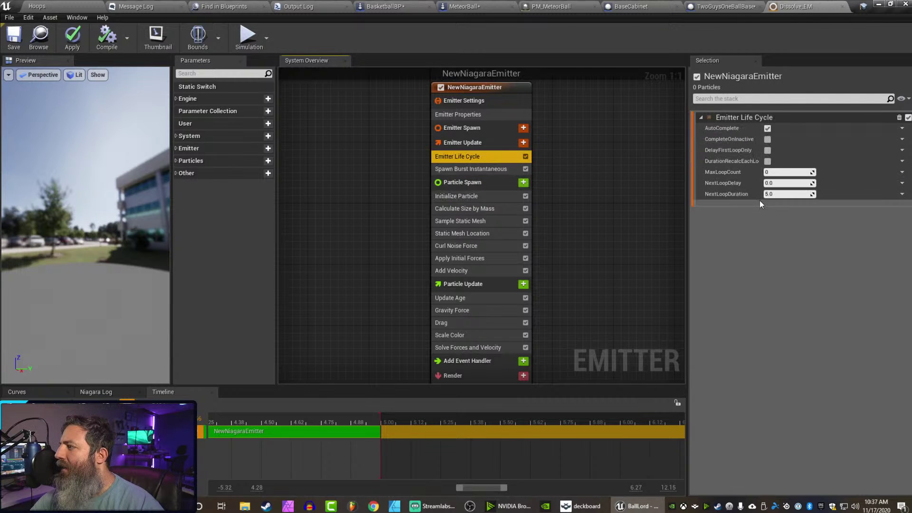
left_click(484, 143)
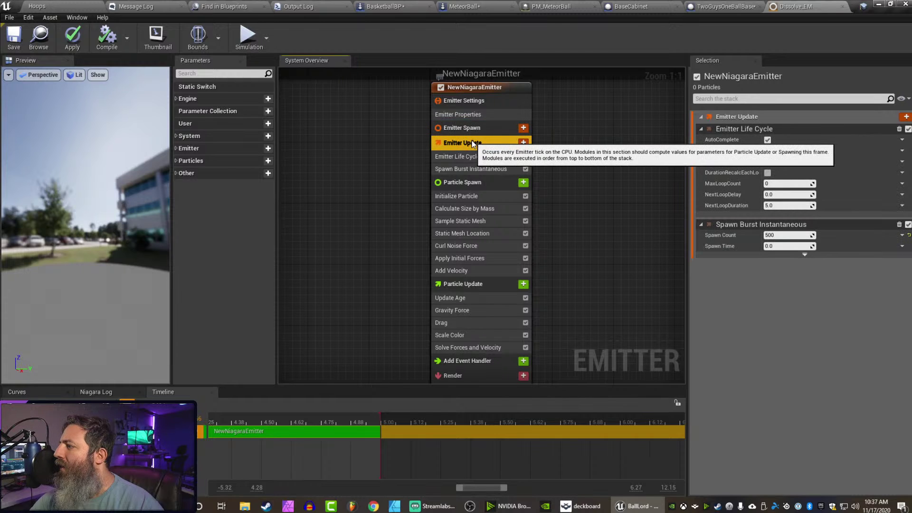
left_click(466, 106)
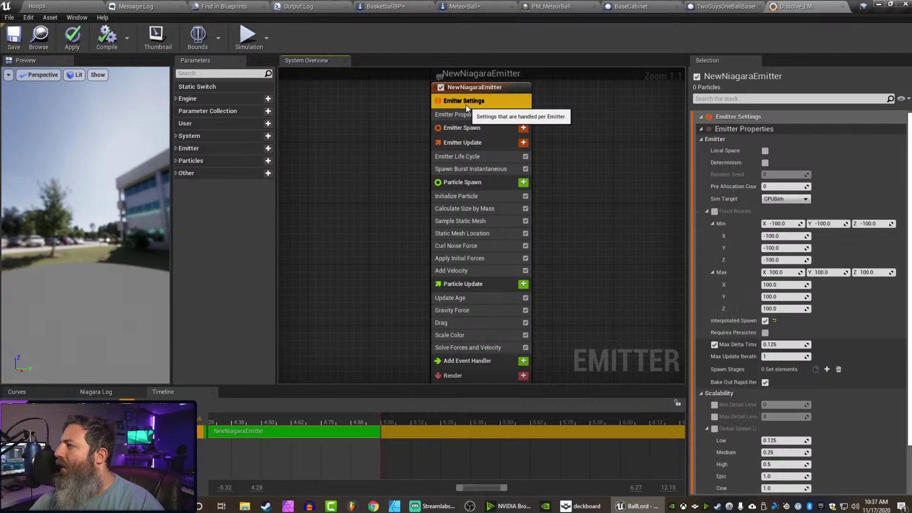
left_click(470, 196)
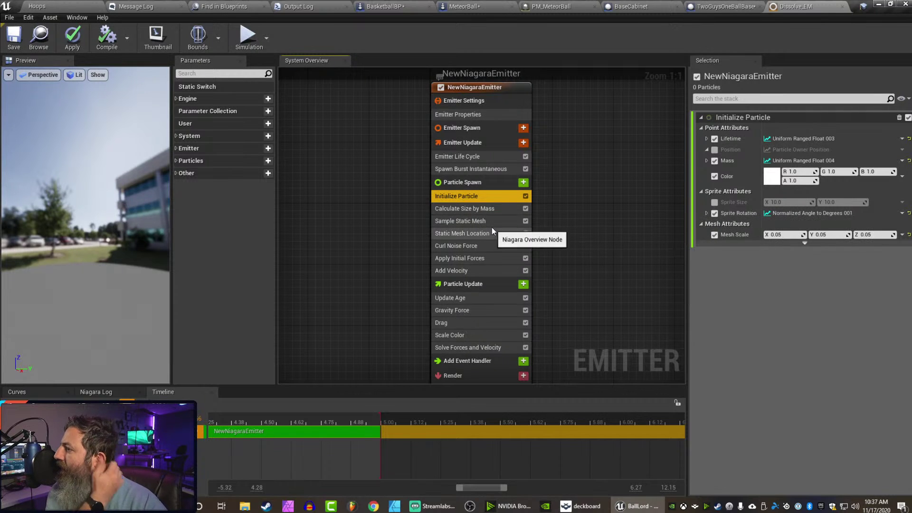
left_click(484, 180)
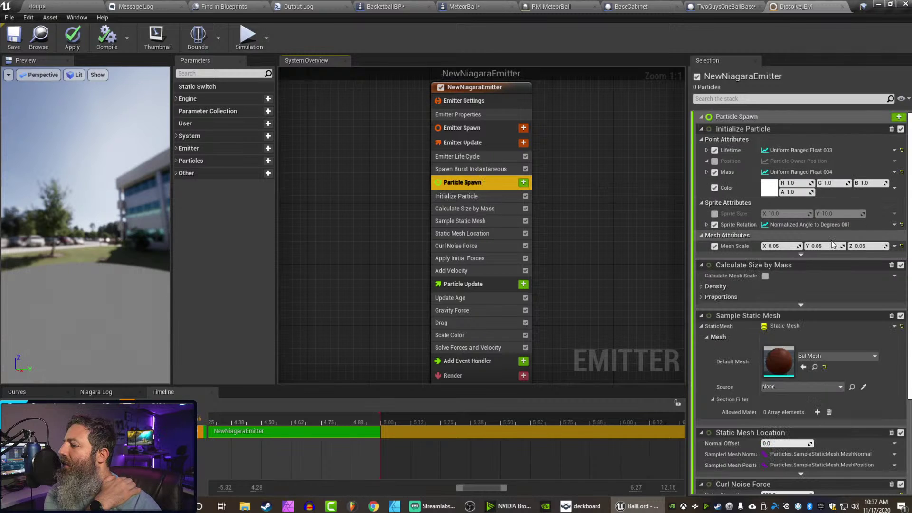
scroll(832, 244, "down", 2)
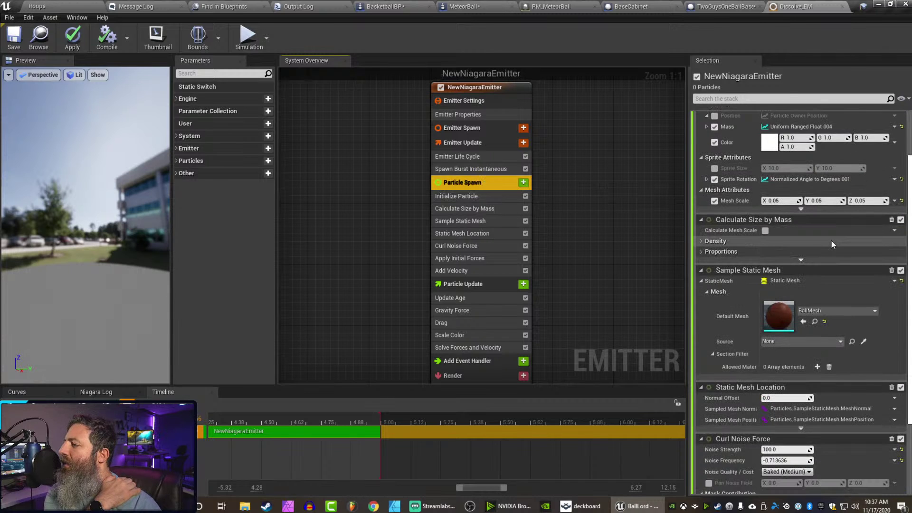
scroll(831, 243, "down", 1)
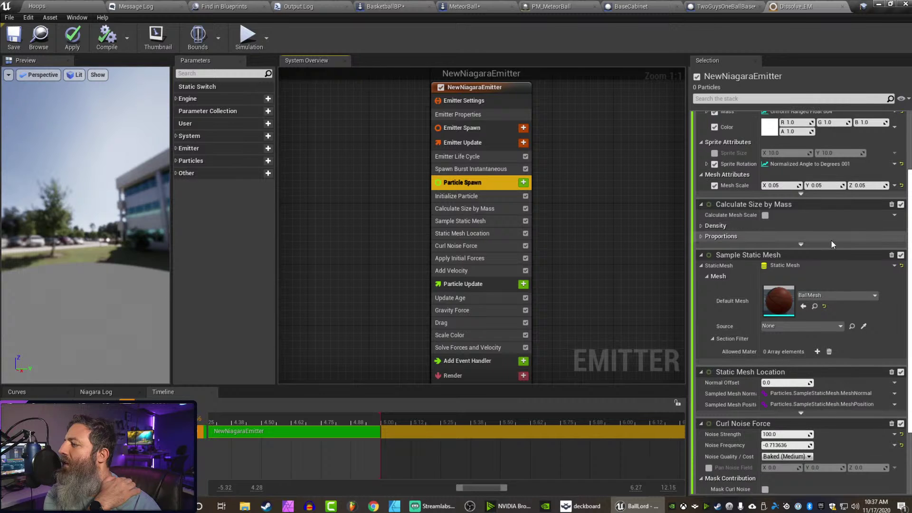
scroll(831, 244, "down", 1)
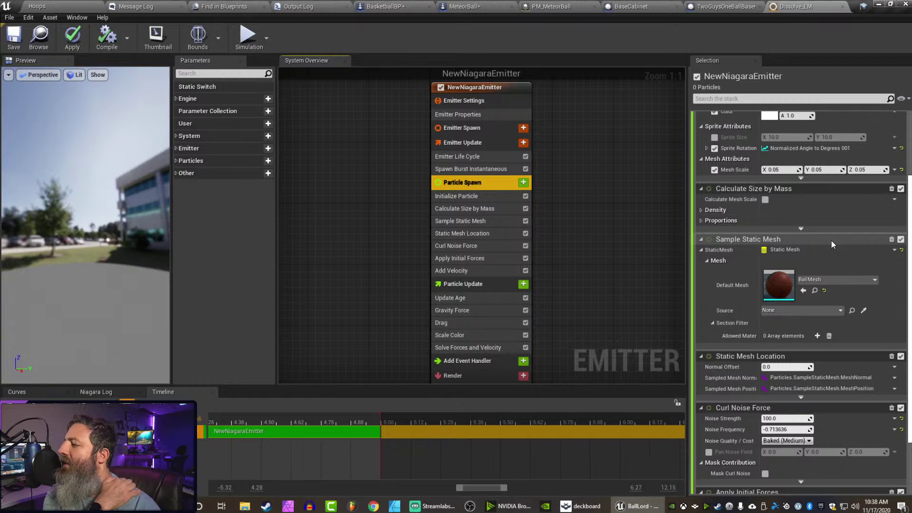
scroll(830, 244, "down", 1)
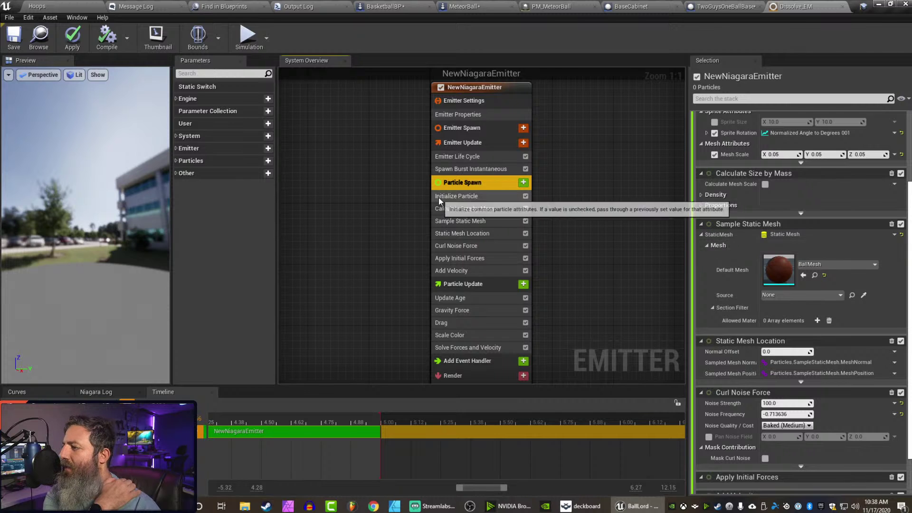
Set the maximum Lifetime in the Initialize Particle module to 5.
left_click(489, 196)
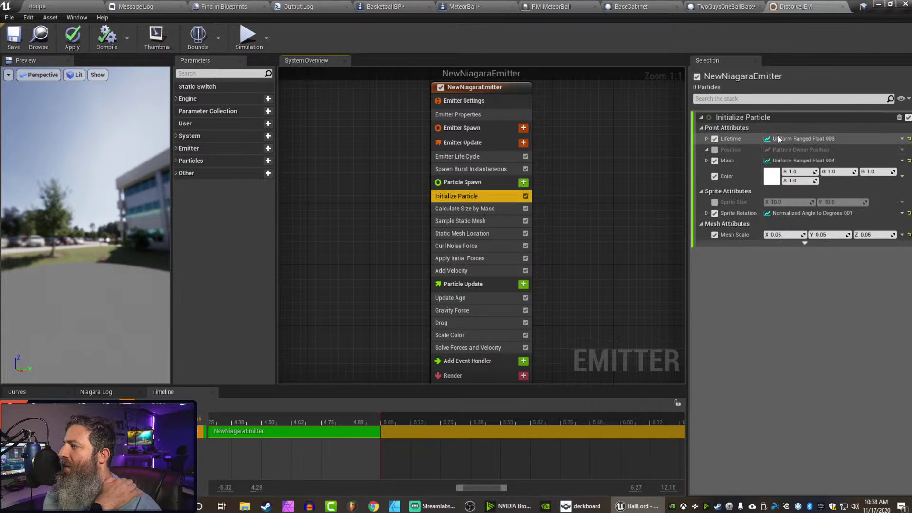
left_click(706, 139)
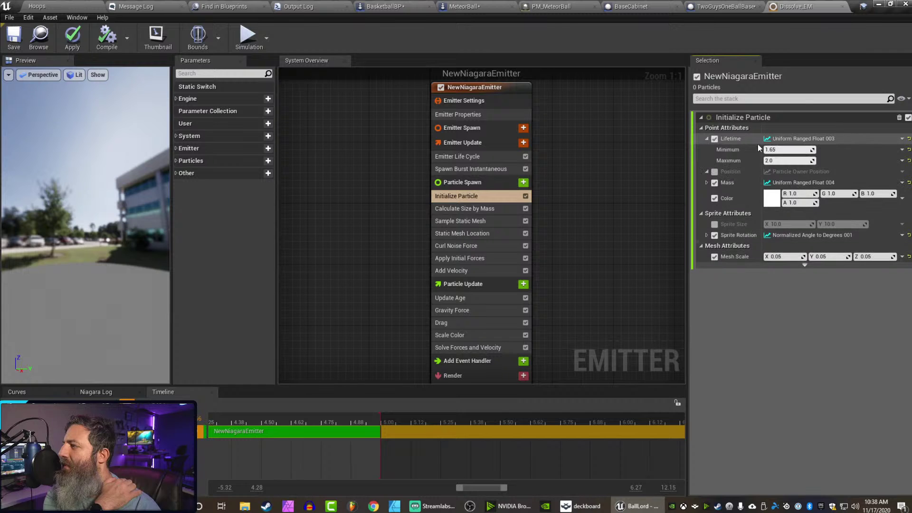
left_click(776, 160)
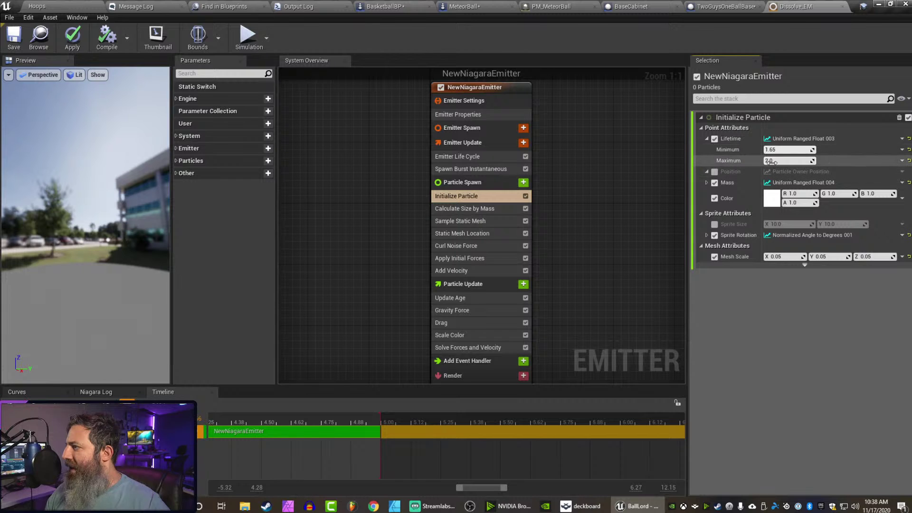
type("5")
key("Return")
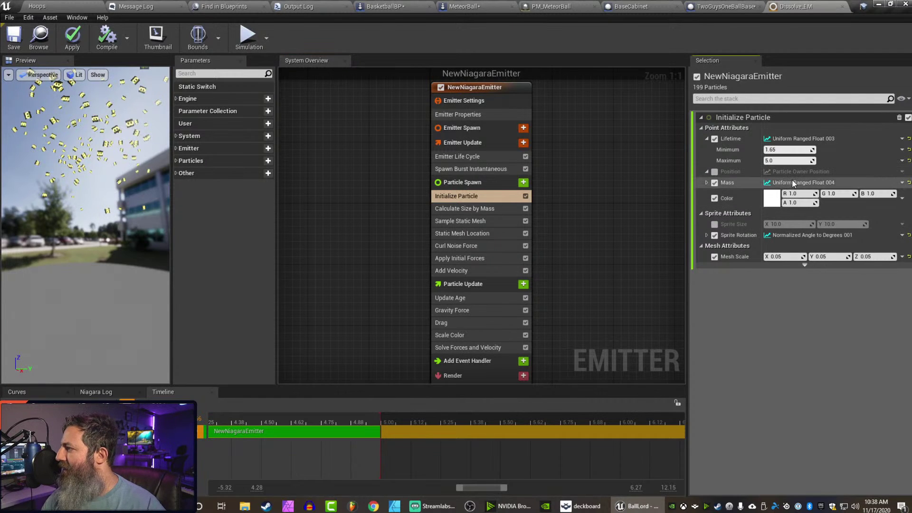
left_click(901, 183)
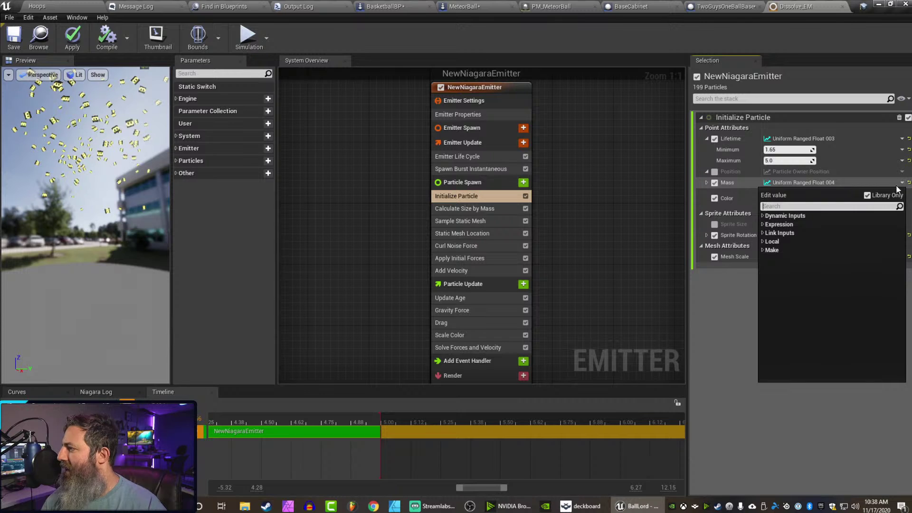
left_click(762, 216)
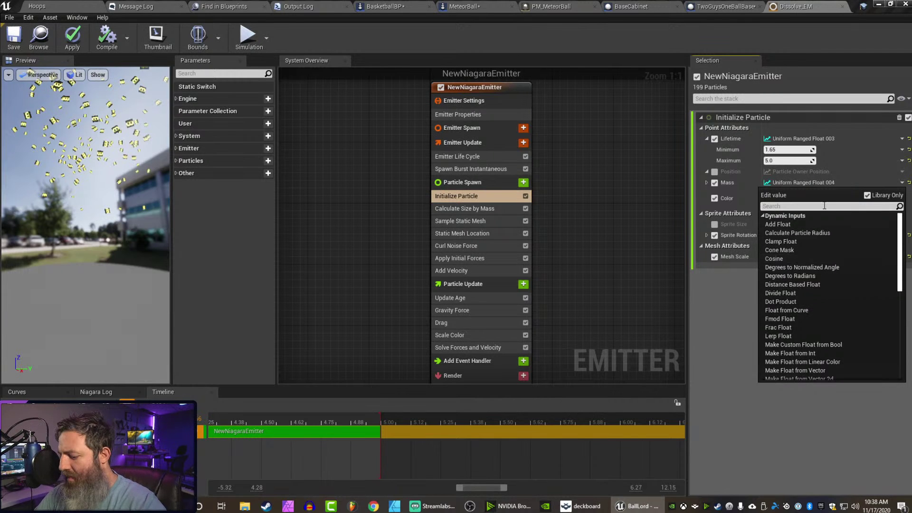
type("color")
key("Return")
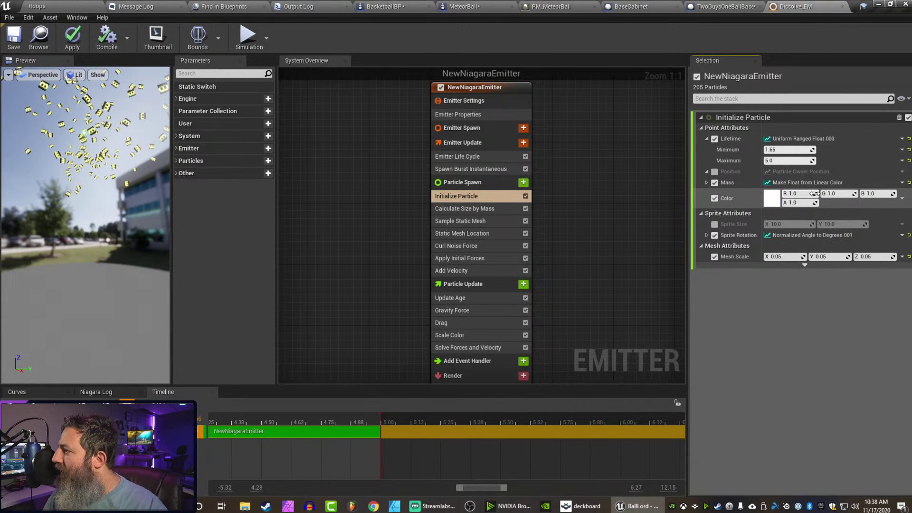
key("ctrl+z")
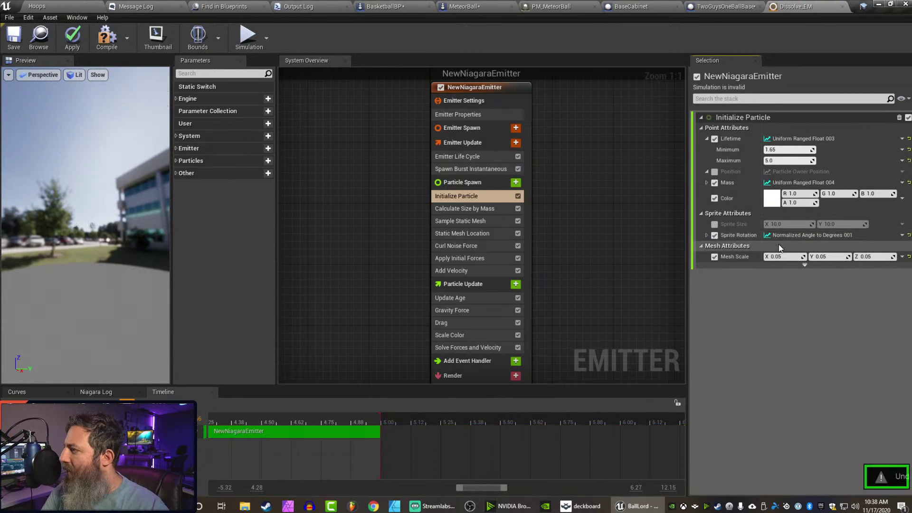
Drive Initialize Particle's Color with the Color from Curve dynamic input.
left_click(901, 198)
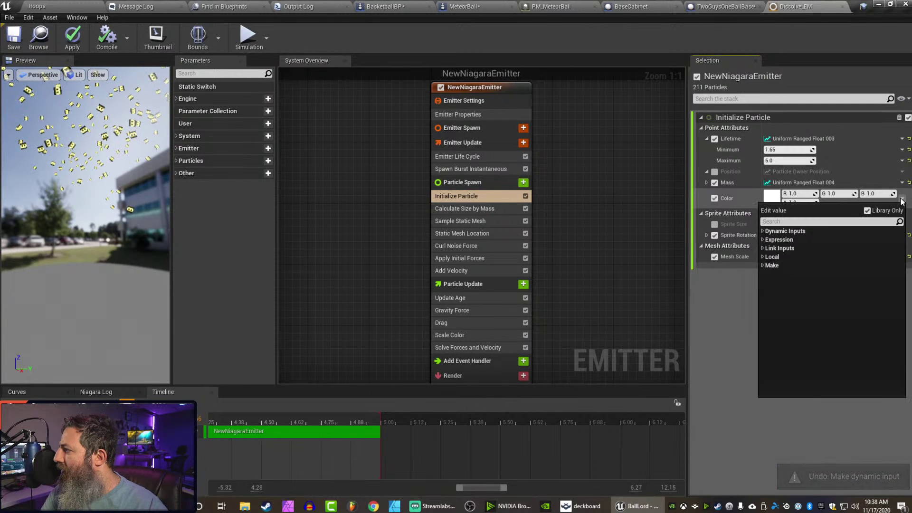
left_click(763, 231)
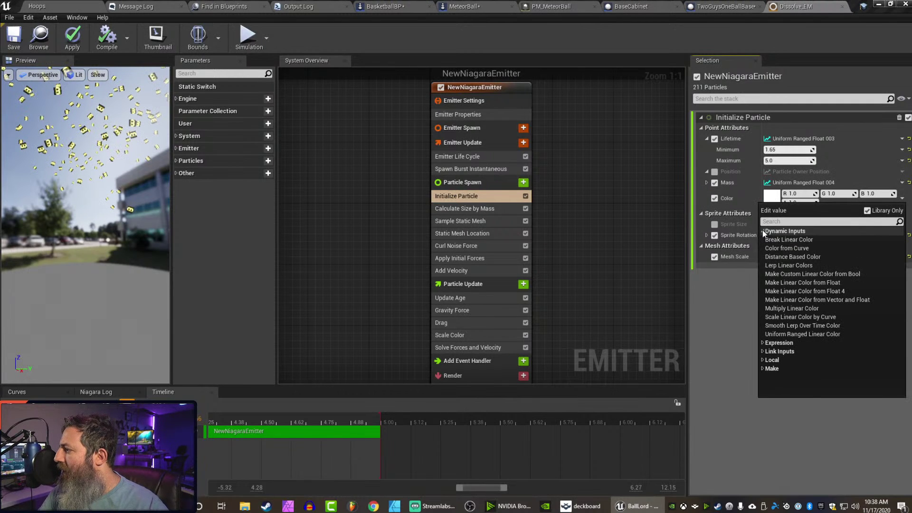
left_click(778, 249)
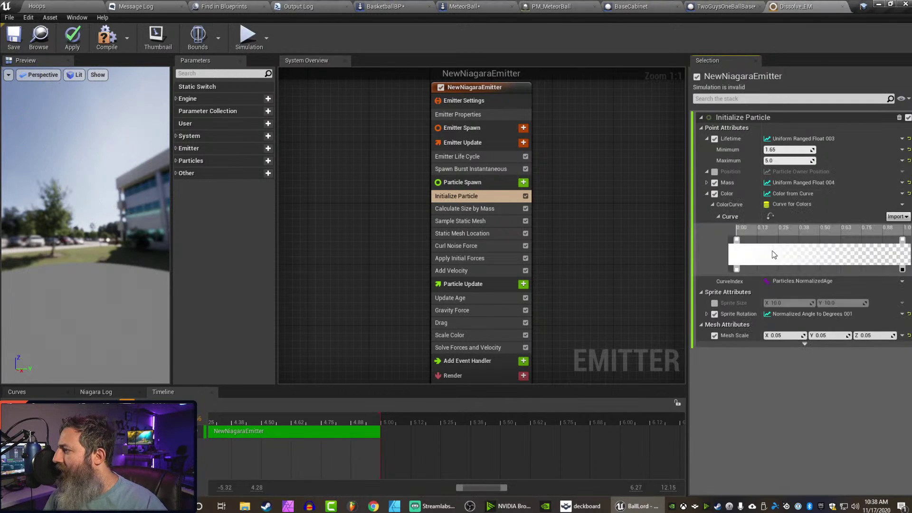
Color the starting stop of the particle color gradient yellow.
left_click(730, 251)
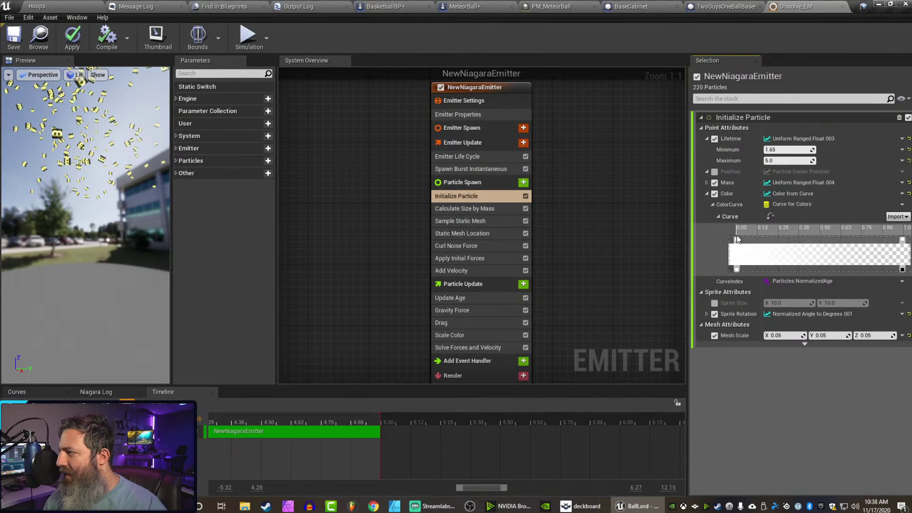
double_click(736, 239)
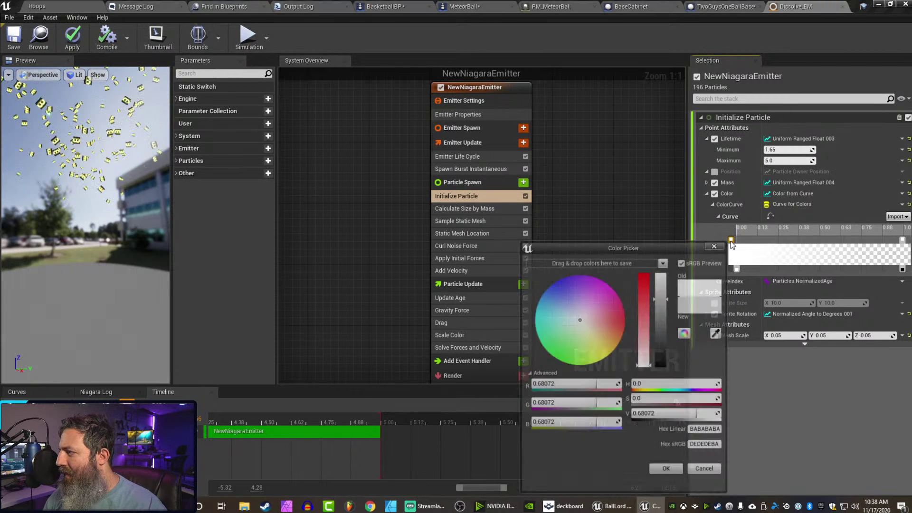
left_click_drag(584, 321, 598, 362)
left_click(667, 471)
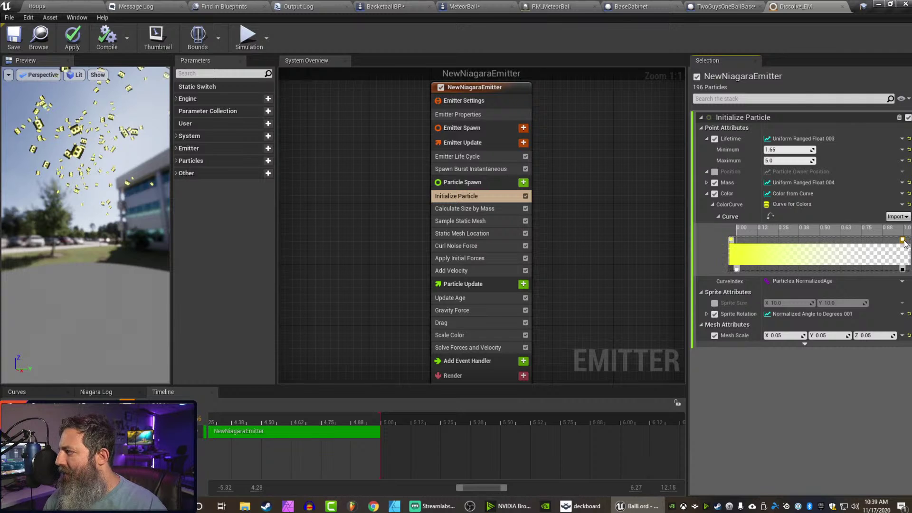
Color the ending stop of the particle color gradient blue, slightly darkened to a value of 0.90625.
double_click(904, 243)
left_click_drag(779, 304, 708, 275)
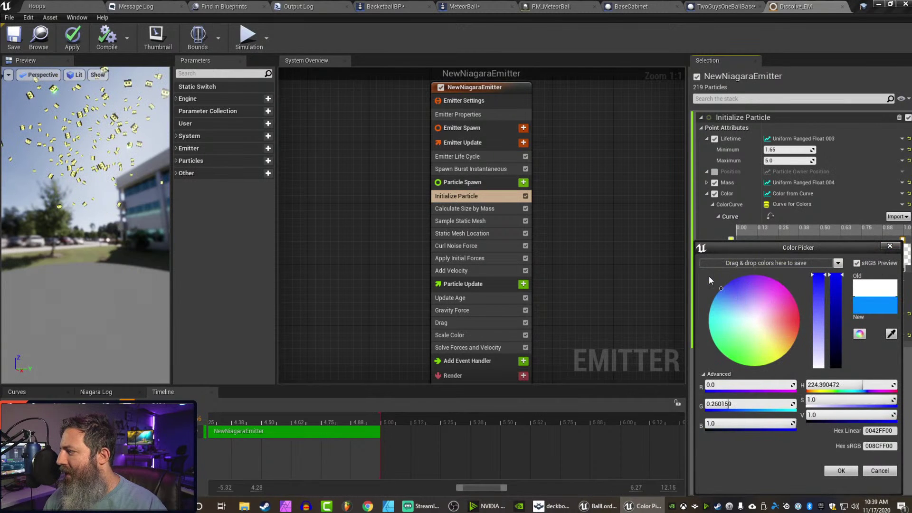
left_click(834, 284)
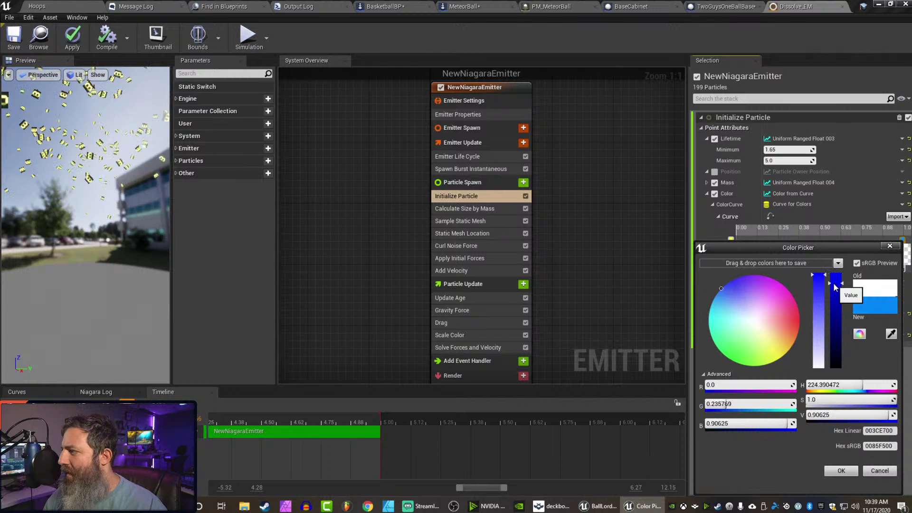
left_click(831, 470)
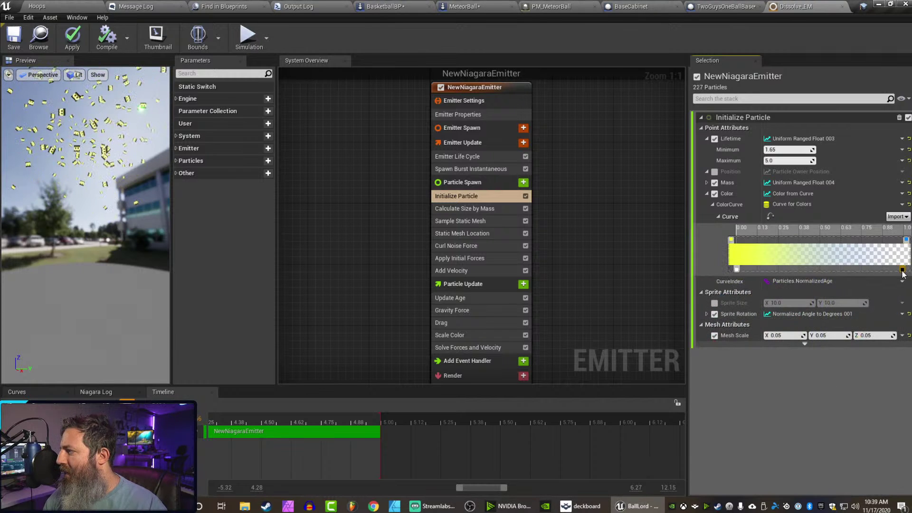
Move the transparent alpha stop to the gradient's far end and the blue color stop back to roughly the middle.
left_click_drag(902, 270, 908, 270)
left_click(907, 240)
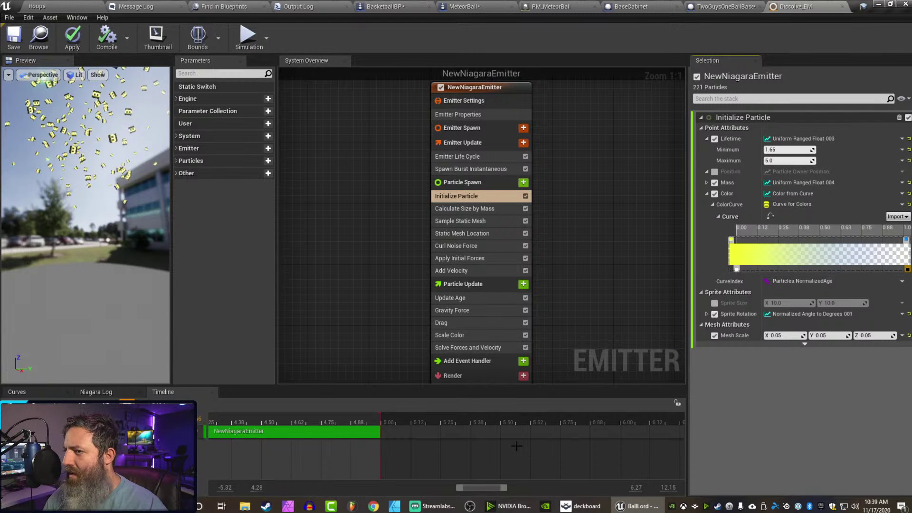
left_click_drag(906, 240, 811, 246)
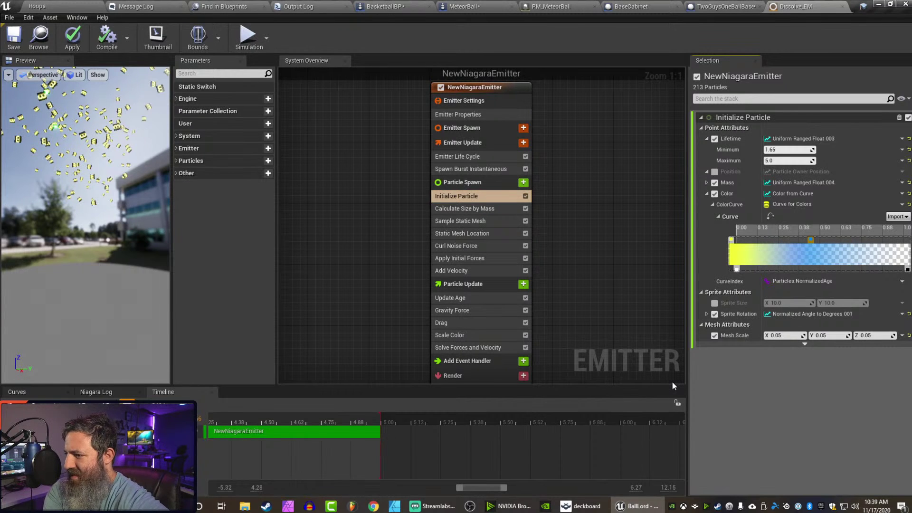
Disable the Curl Noise Force module to preview how the burst moves without it.
left_click(313, 461)
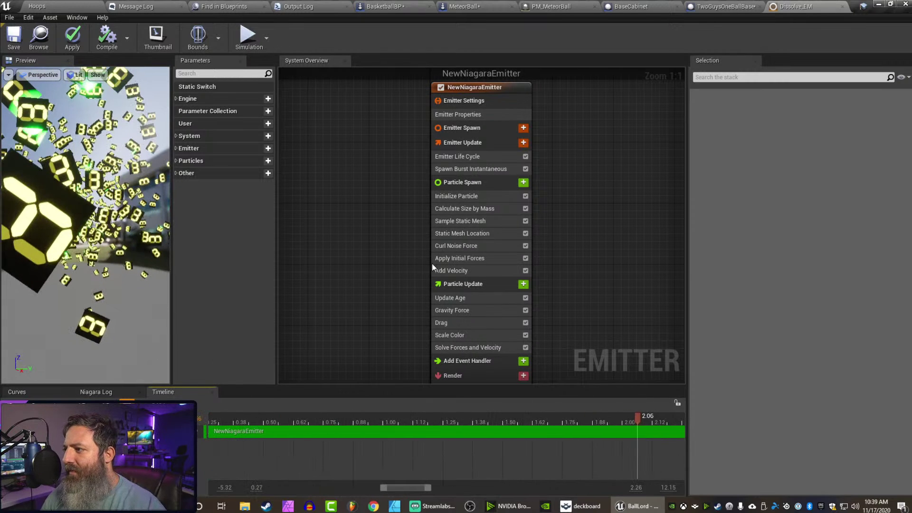
left_click(525, 246)
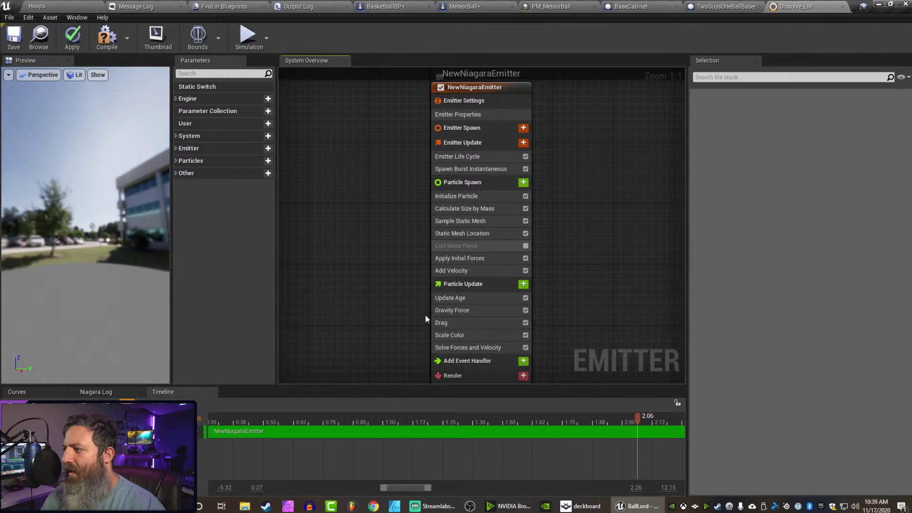
key("ctrl+z")
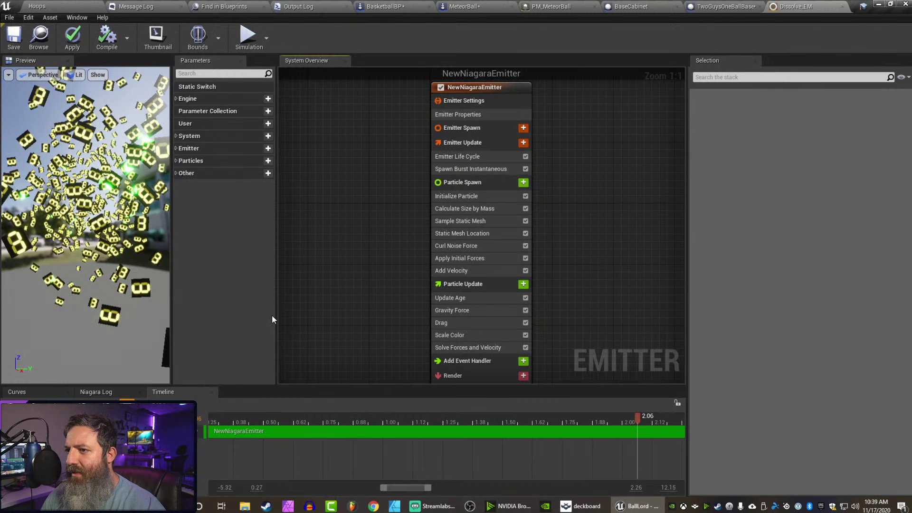
key("ctrl+y")
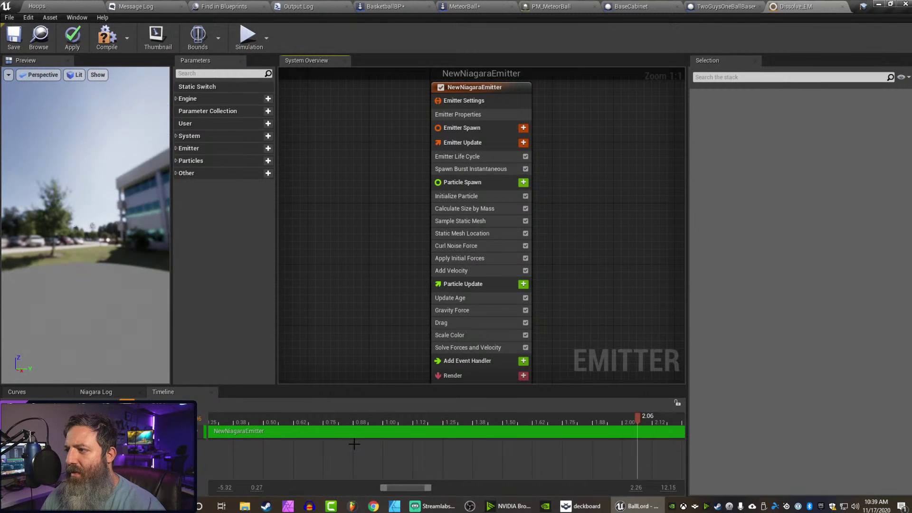
key("ctrl+y")
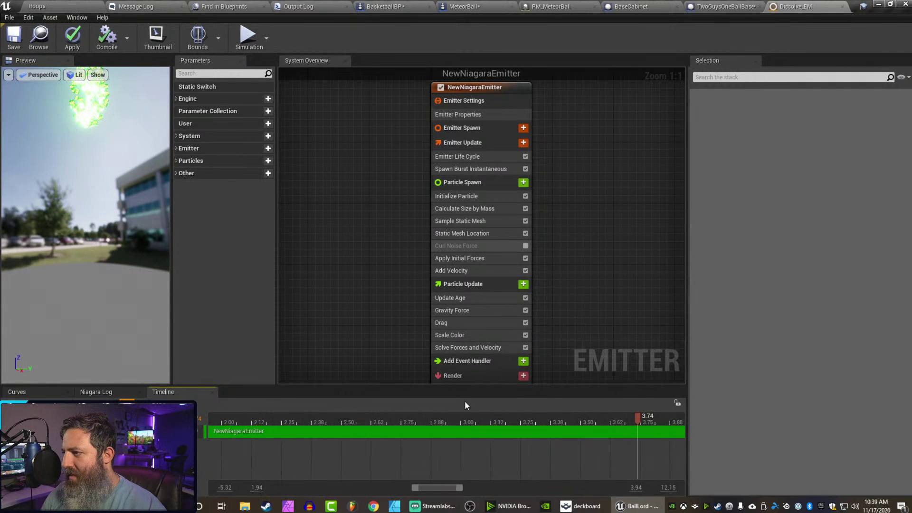
Re-enable the Curl Noise Force module, set its Noise Strength to 20, and preview the burst.
left_click(452, 248)
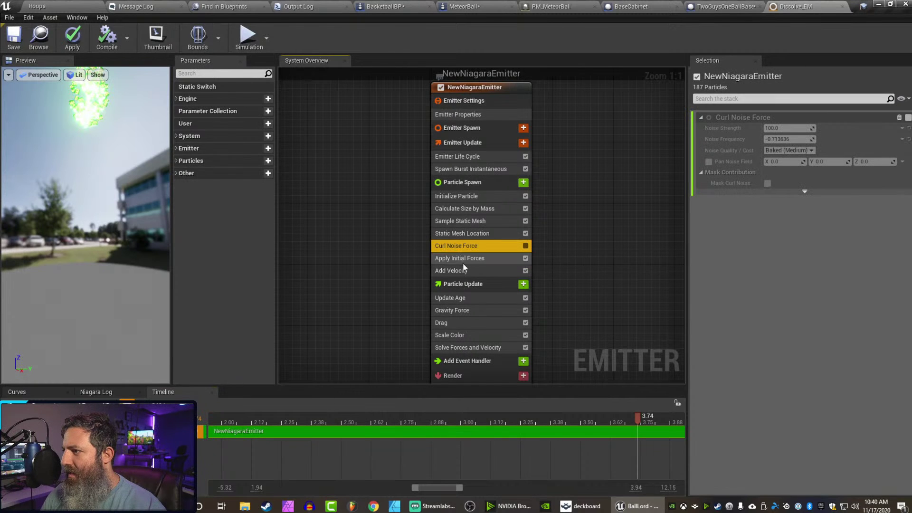
left_click(525, 246)
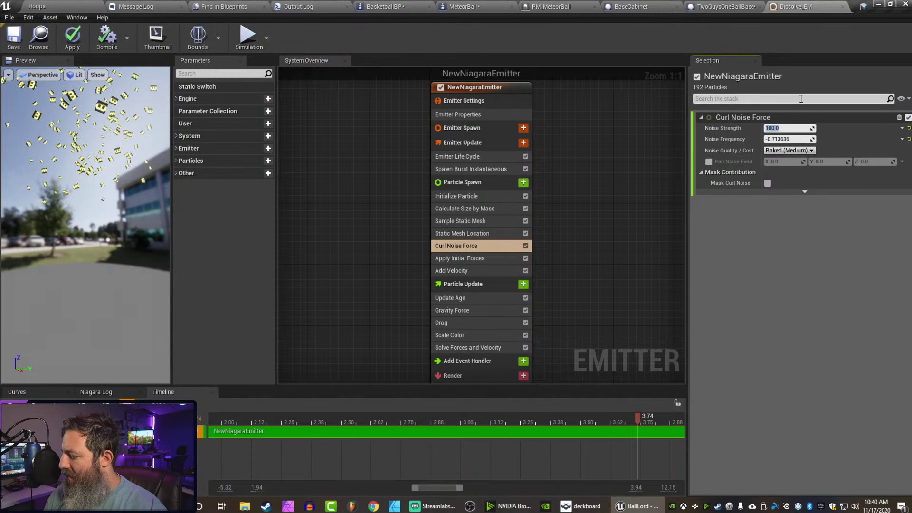
left_click(788, 128)
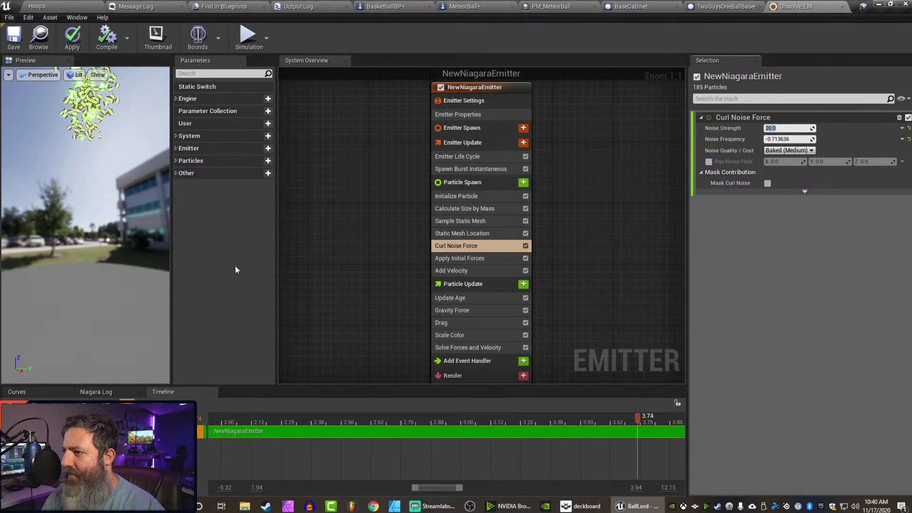
left_click(320, 430)
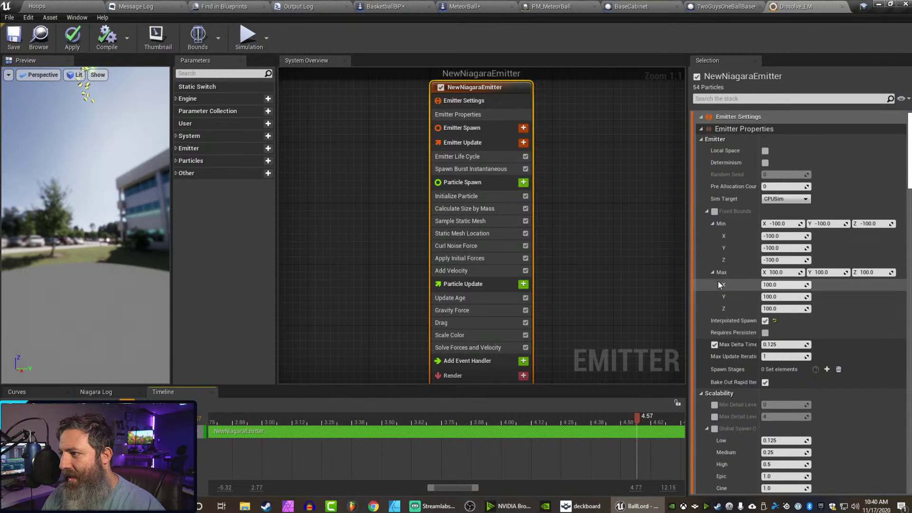
Move the Add Velocity module above Apply Initial Forces in Particle Spawn and preview the motion.
left_click(508, 272)
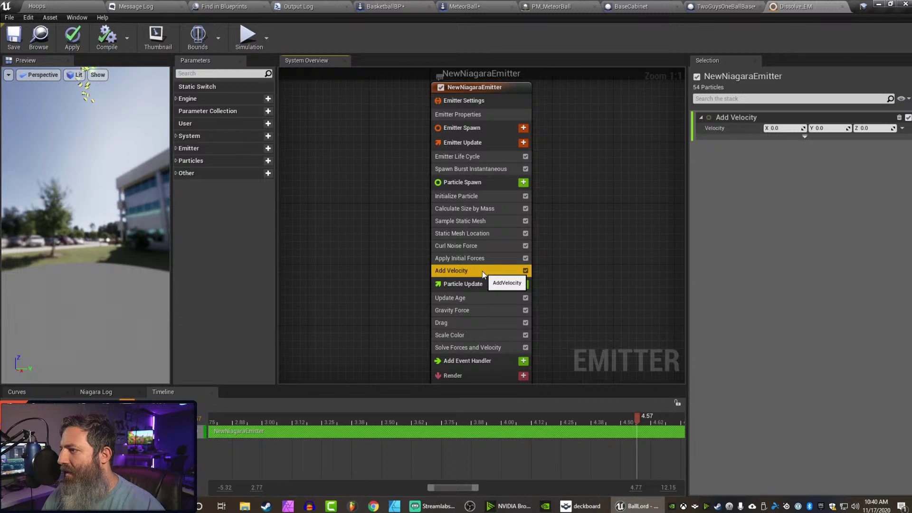
left_click_drag(482, 271, 477, 252)
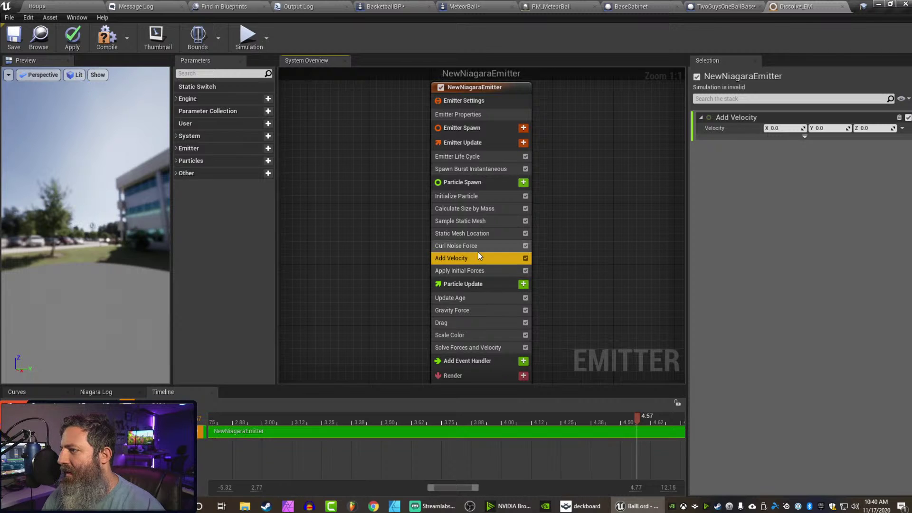
left_click(521, 433)
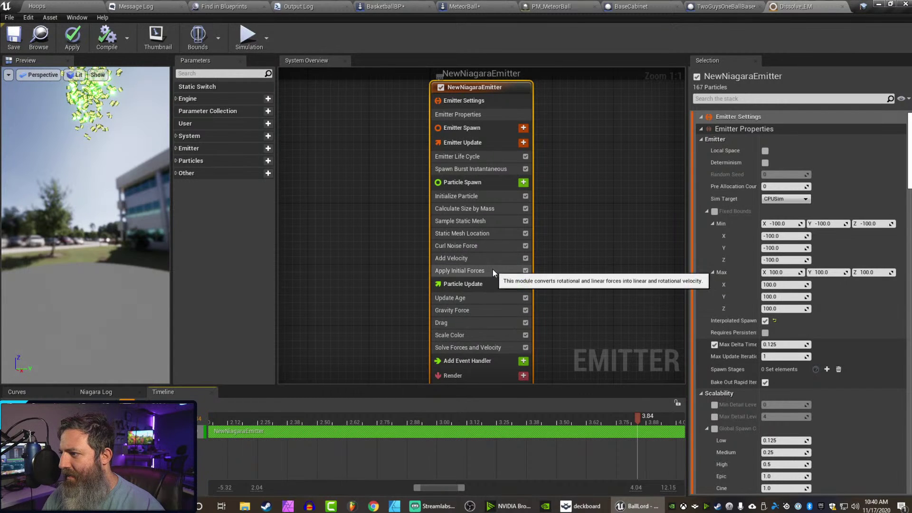
Set the Gravity Force module's Z gravity to 200 and preview the rising particles.
left_click(476, 312)
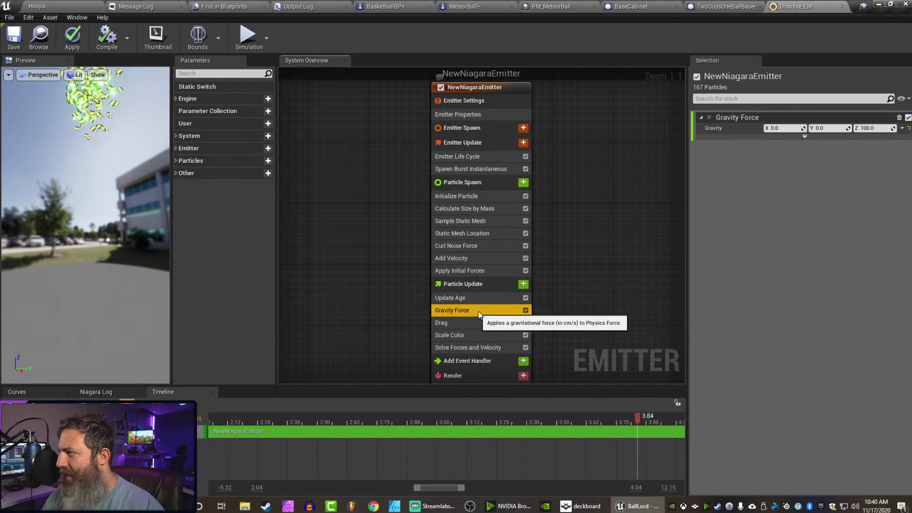
left_click(869, 128)
type("200")
key("Return")
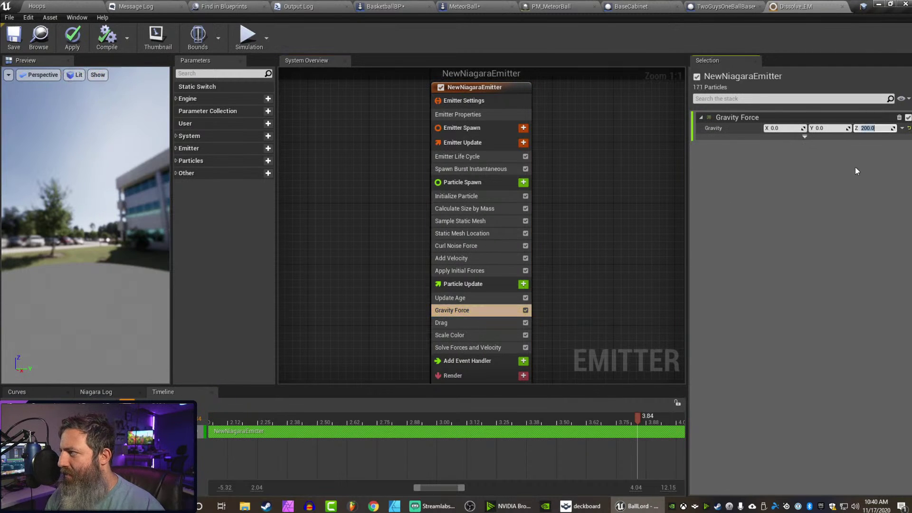
left_click(375, 438)
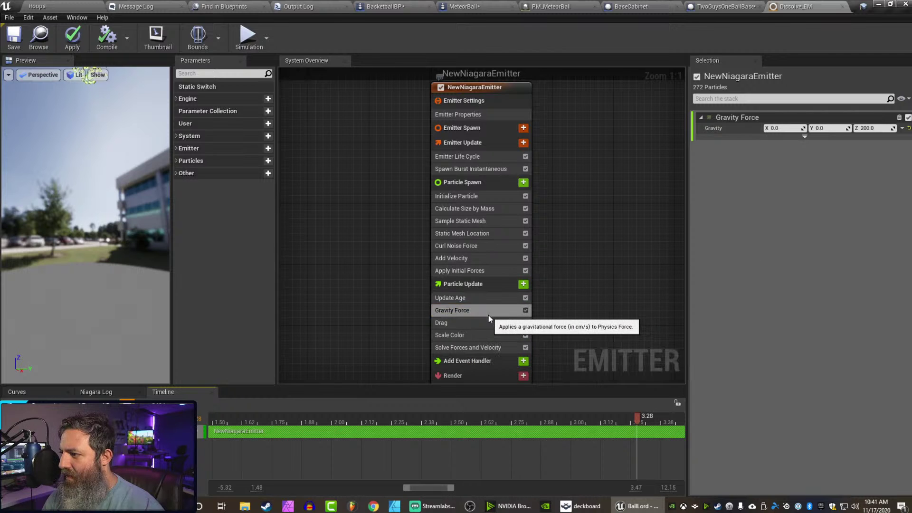
Set the Add Velocity module's Z velocity to 20 and preview the burst.
left_click(456, 257)
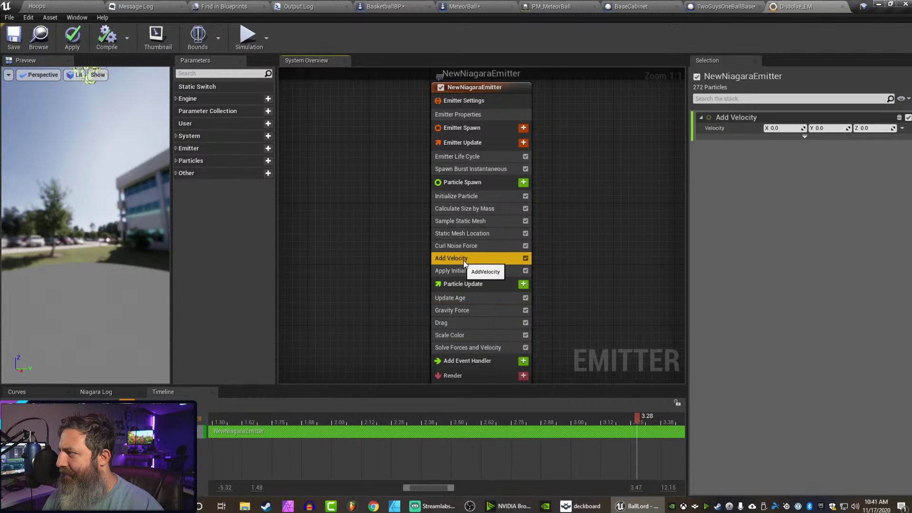
left_click(868, 128)
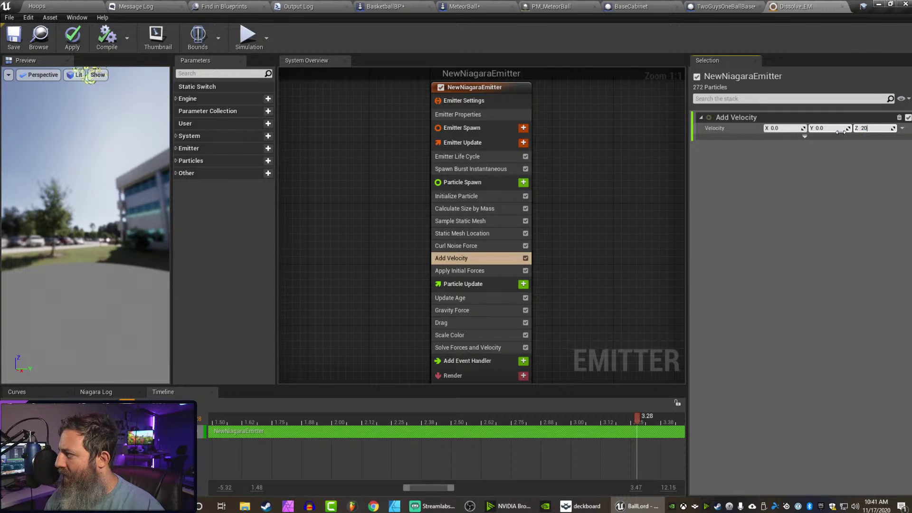
type("20")
key("Return")
left_click(360, 433)
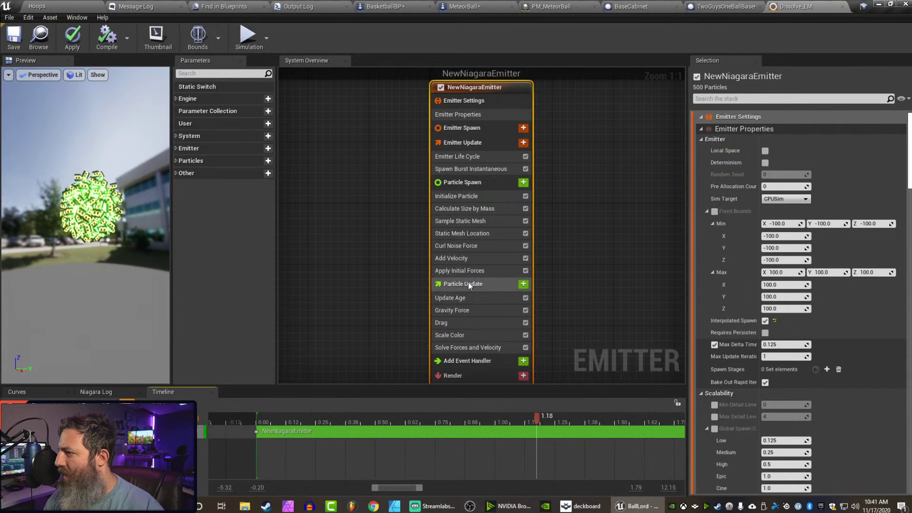
Raise the Add Velocity module's Z velocity to 2000 and preview the burst.
left_click(451, 258)
left_click(869, 128)
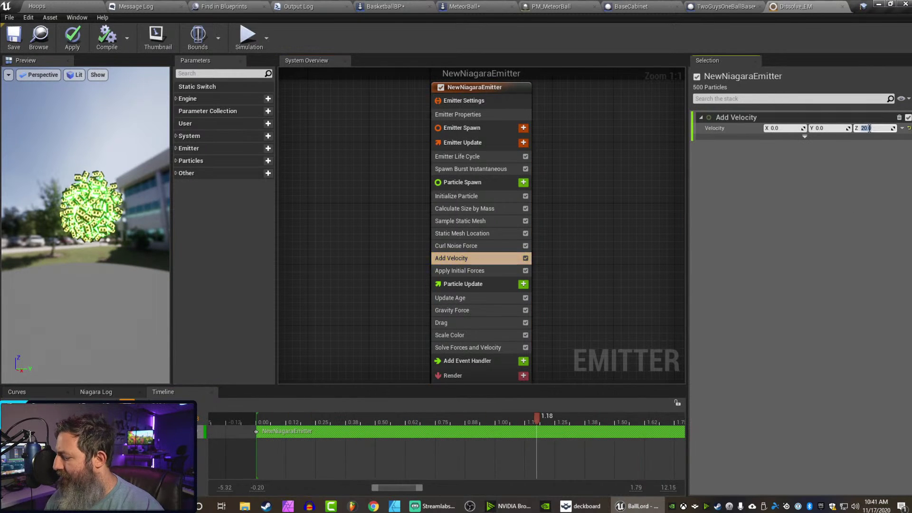
type("2000")
key("Return")
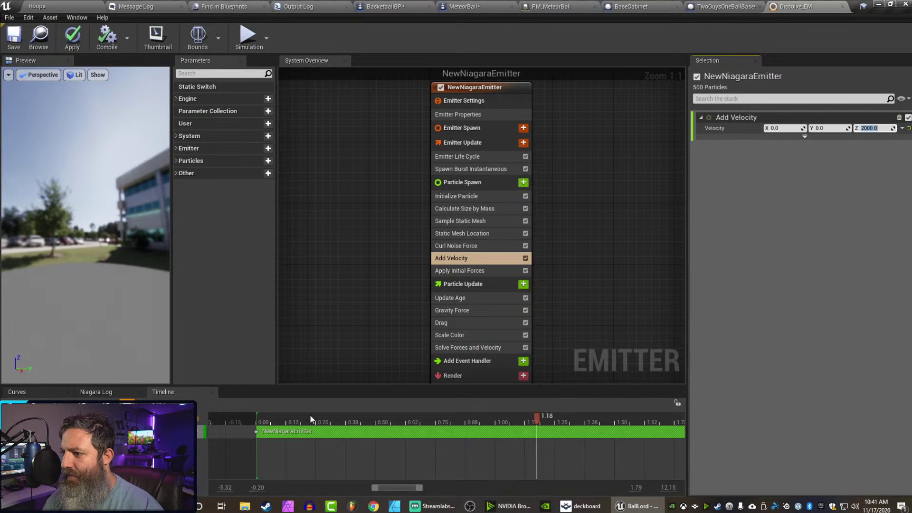
left_click(350, 430)
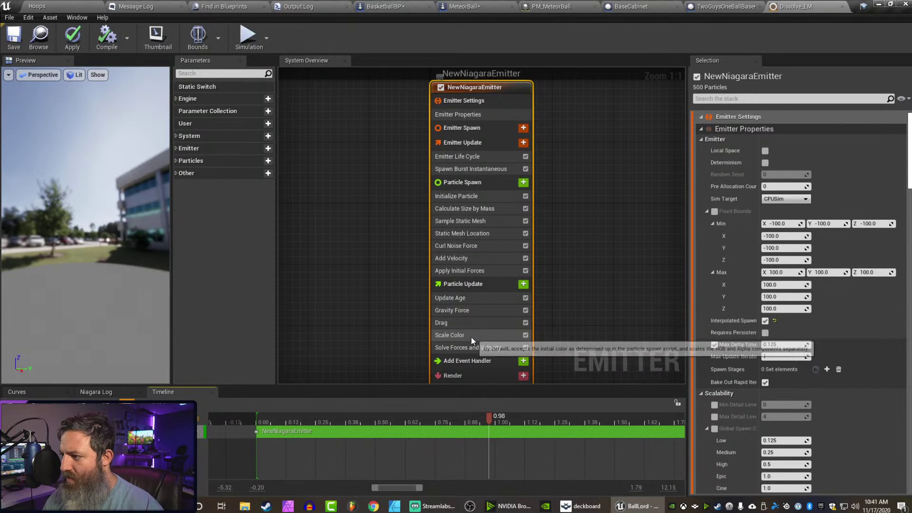
Disable the Gravity Force module, set Add Velocity's Z velocity to 500, and preview the motion.
left_click(525, 310)
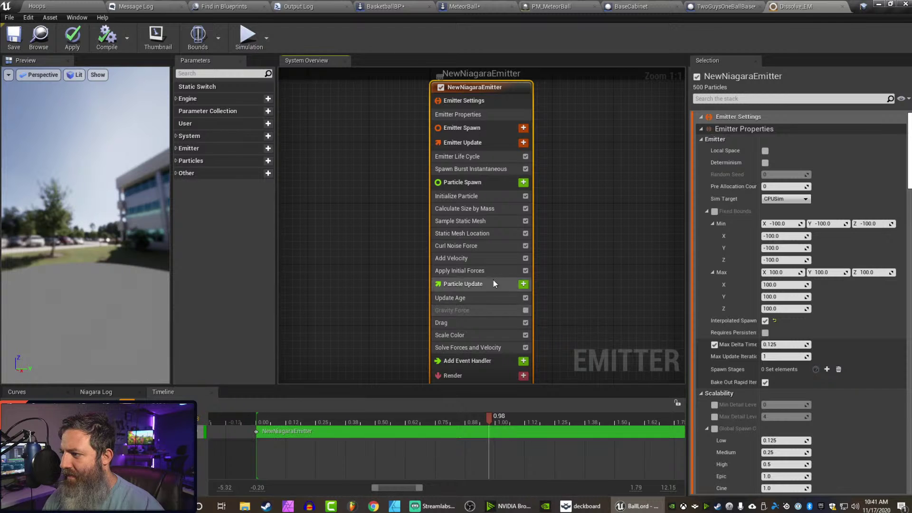
left_click(477, 258)
left_click(868, 129)
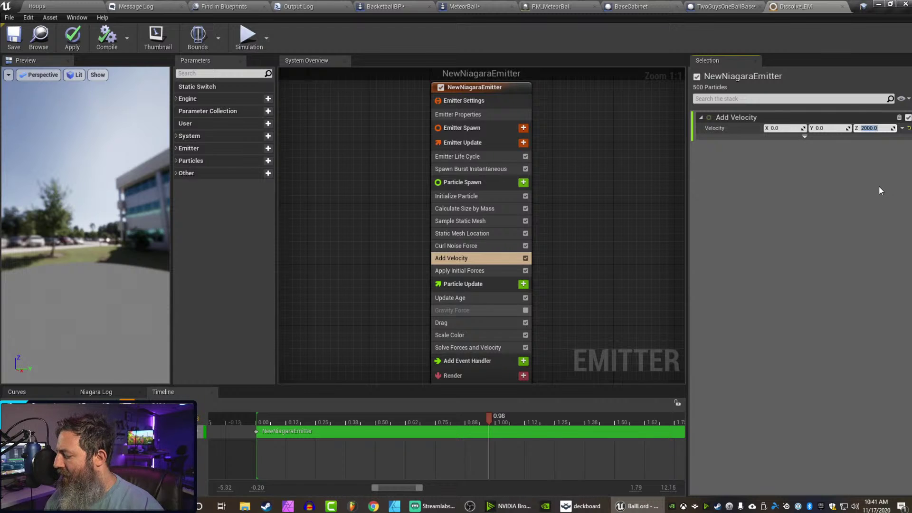
type("500")
key("Return")
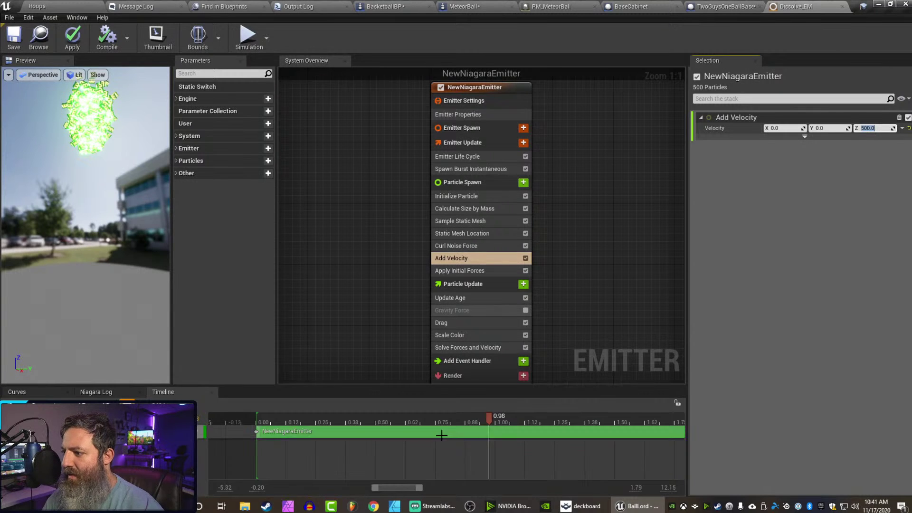
left_click(492, 427)
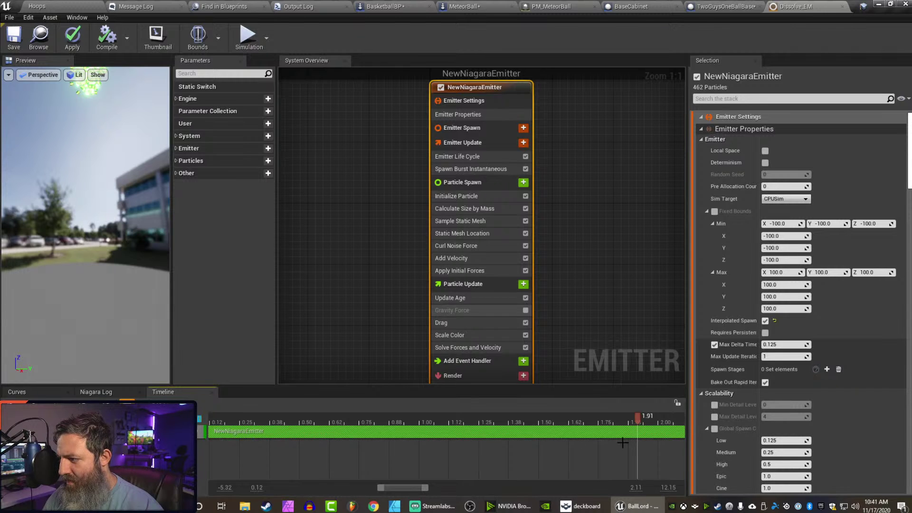
Move the playhead to 1.95 seconds and set the end of the timeline's visible range to 3.
left_click(648, 420)
left_click(636, 488)
type("30")
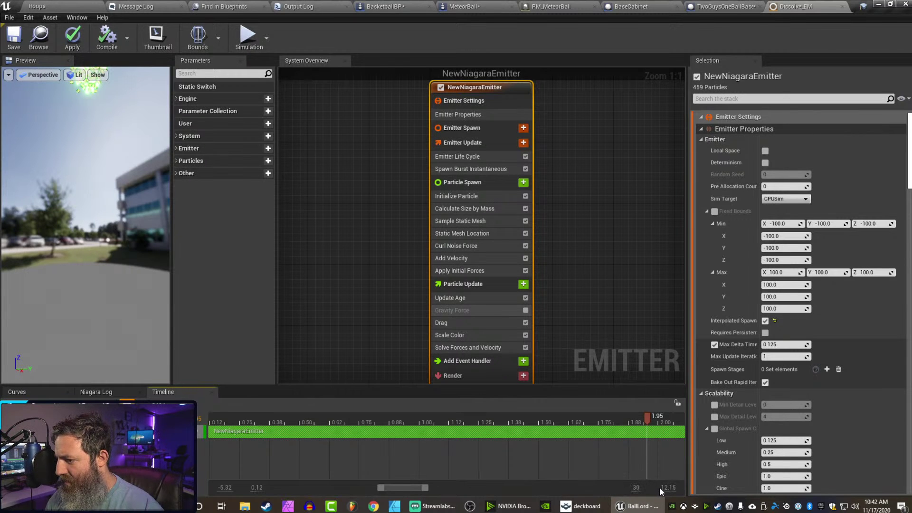
key("BackSpace")
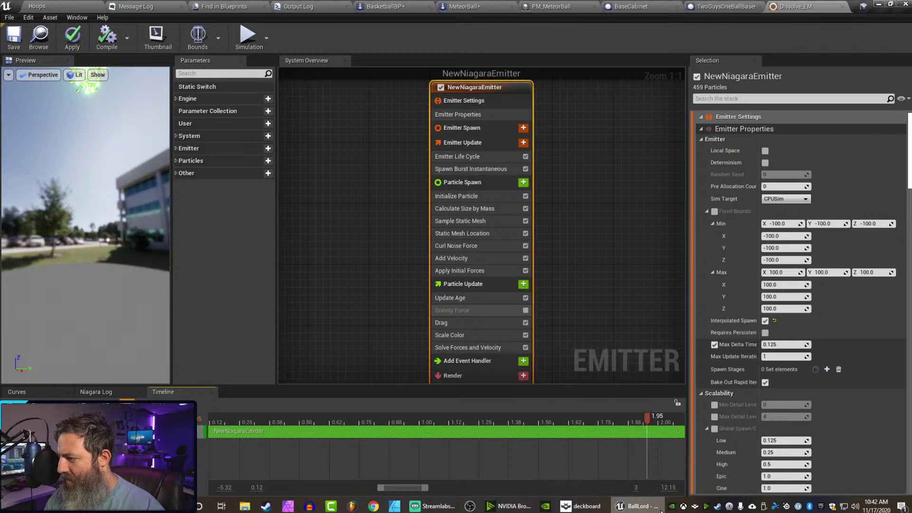
key("Return")
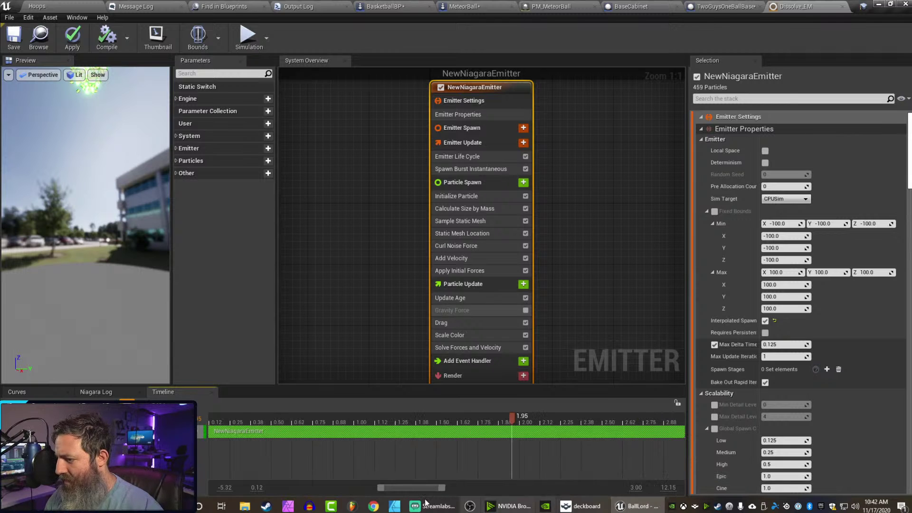
Set the timeline range to start at 0 and its visible end to 2.88 seconds.
left_click(244, 491)
type("0")
key("Return")
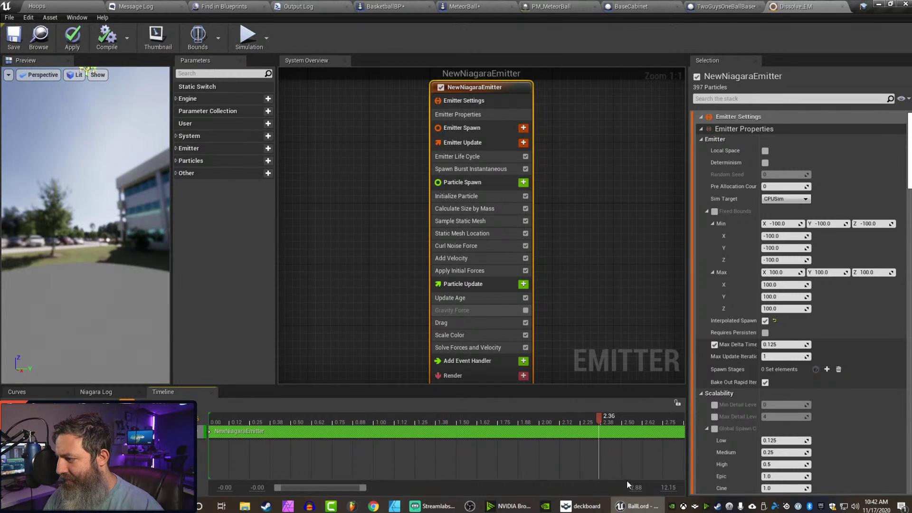
type("2.88")
key("Return")
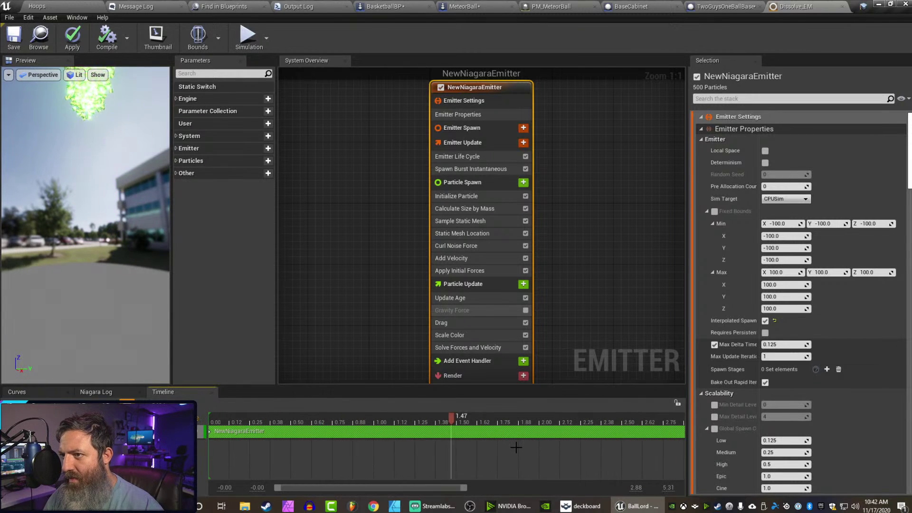
Set the Curl Noise Force module's Noise Strength to 70 and preview the particle spread.
left_click(463, 245)
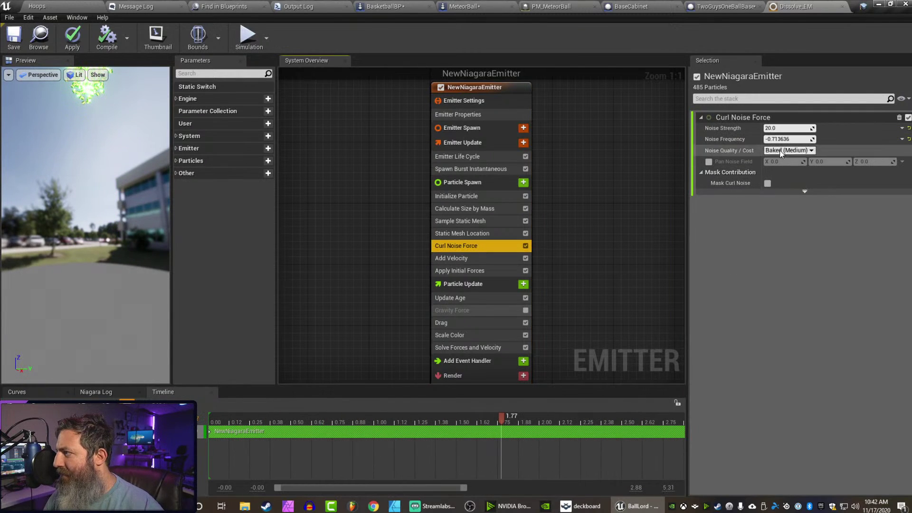
left_click(772, 129)
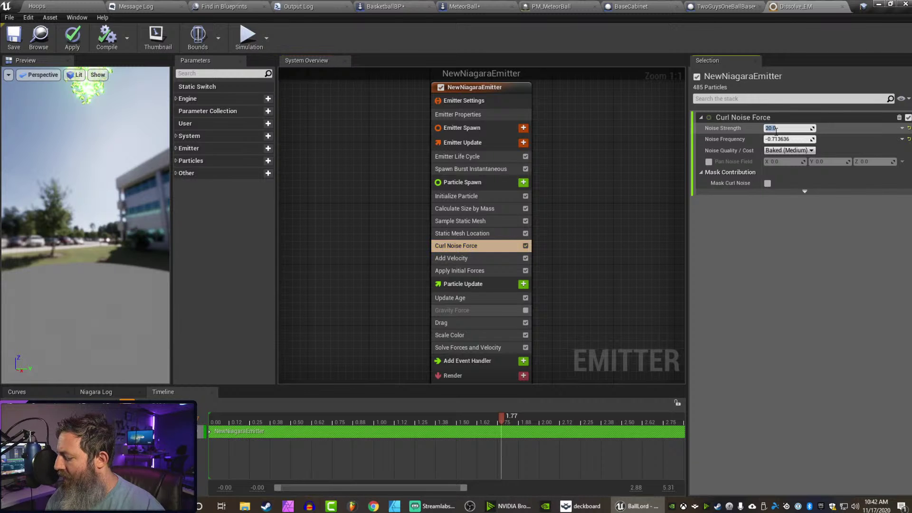
type("70")
key("Return")
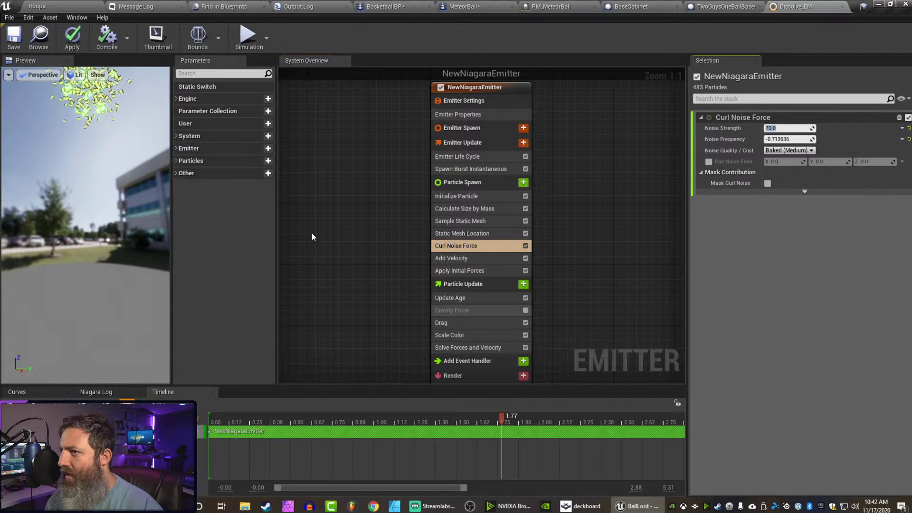
left_click(427, 432)
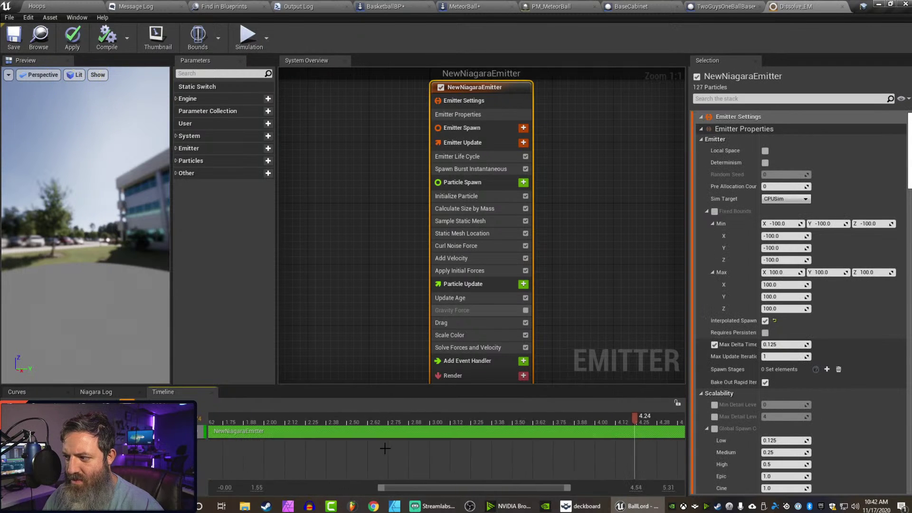
Shorten the emitter's timeline section to about 1.7 seconds and move the playback range's end to match.
scroll(392, 456, "down", 3)
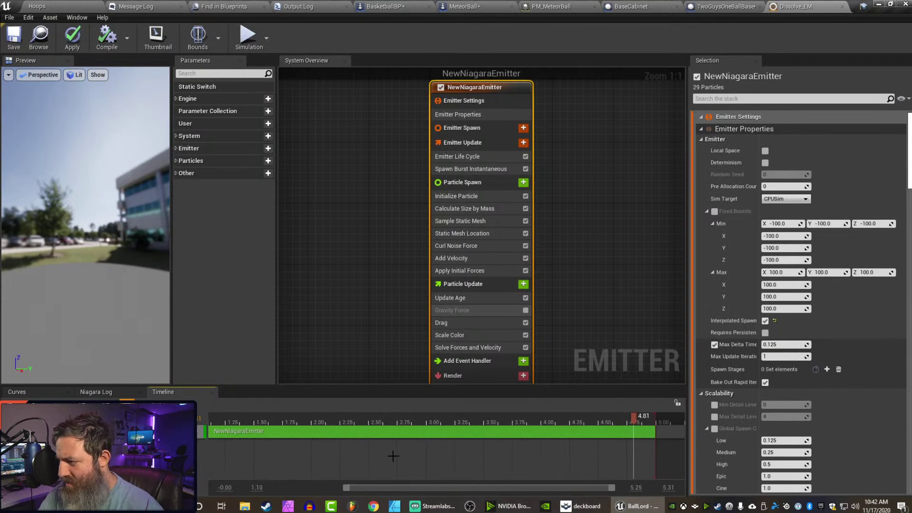
left_click_drag(643, 431, 463, 449)
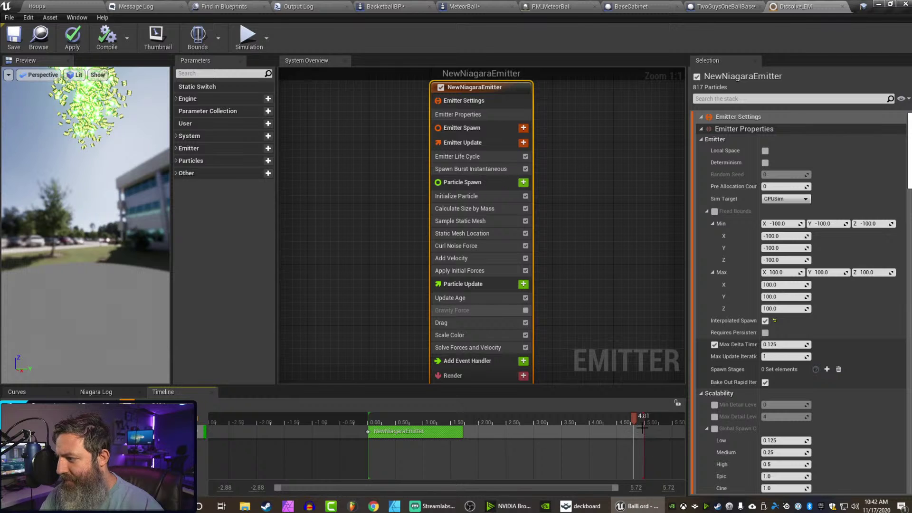
left_click_drag(641, 417, 467, 422)
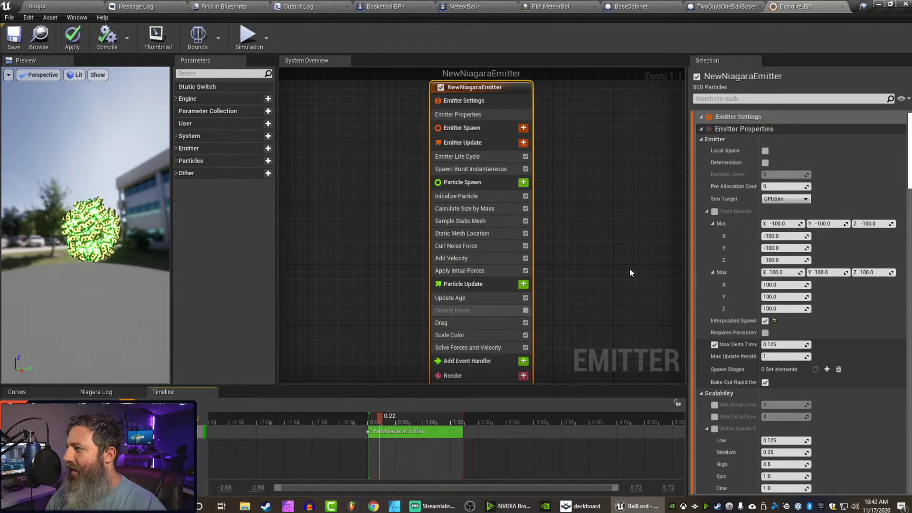
Assign the M_Dust_Particle material to the Sprite Renderer and preview the burst.
left_click(452, 376)
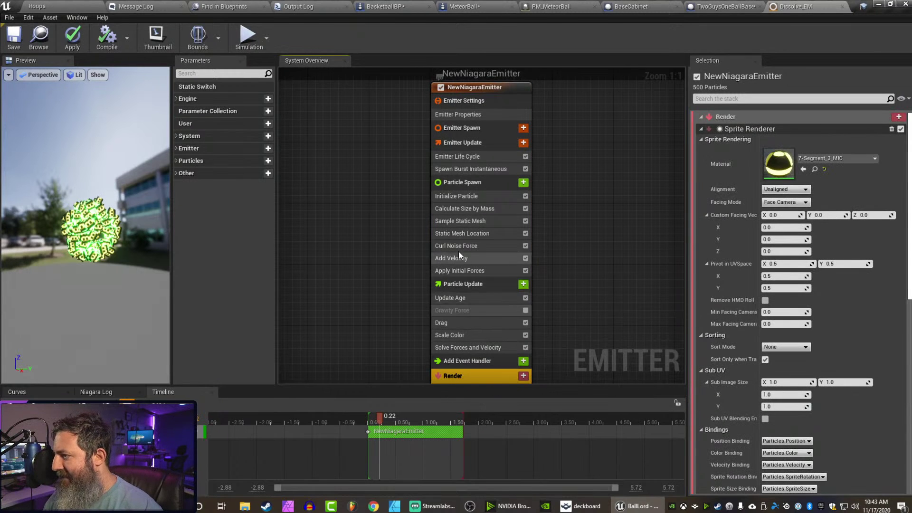
left_click(460, 197)
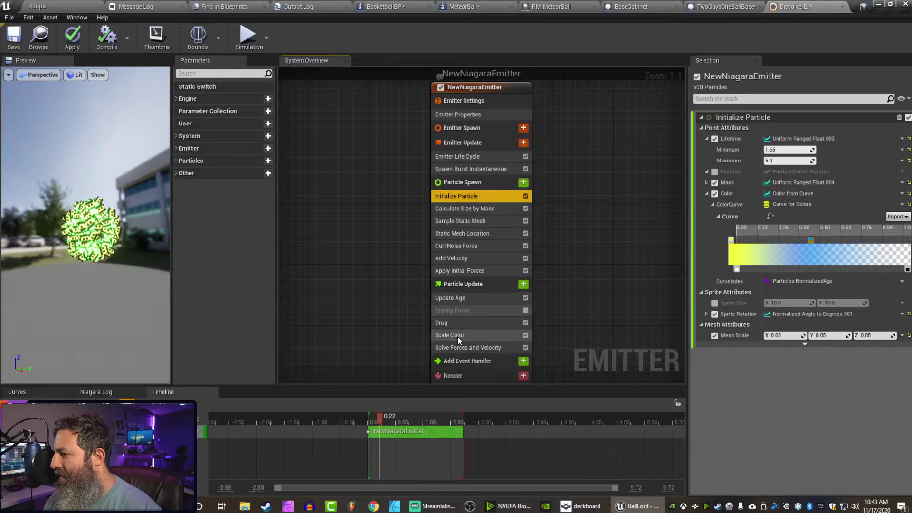
left_click(456, 376)
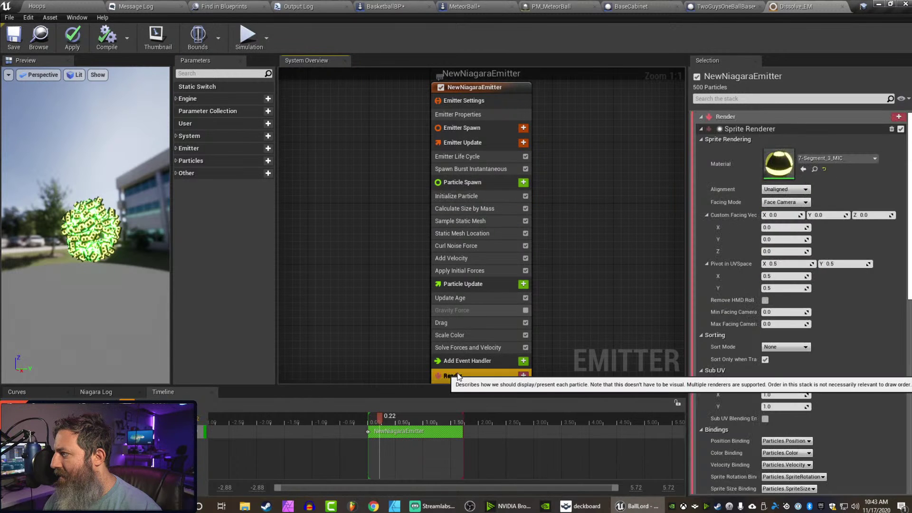
left_click(823, 161)
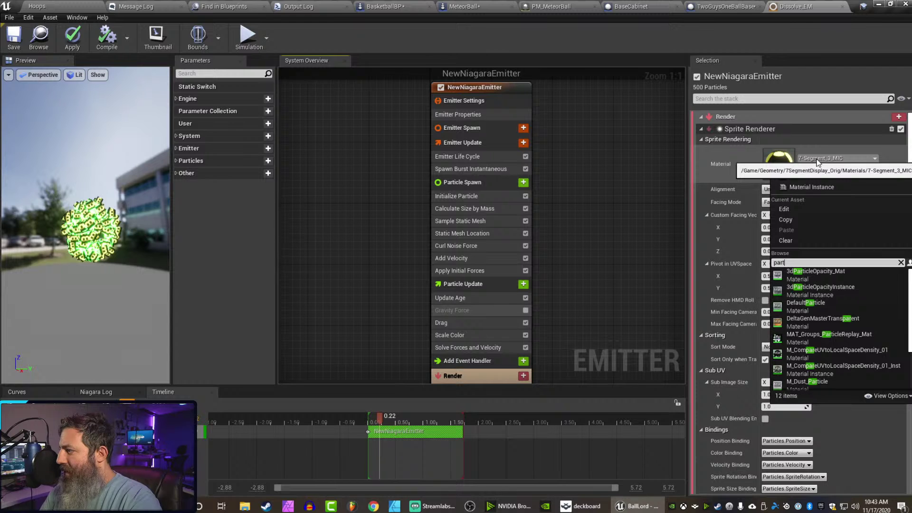
key("BackSpace")
type("le")
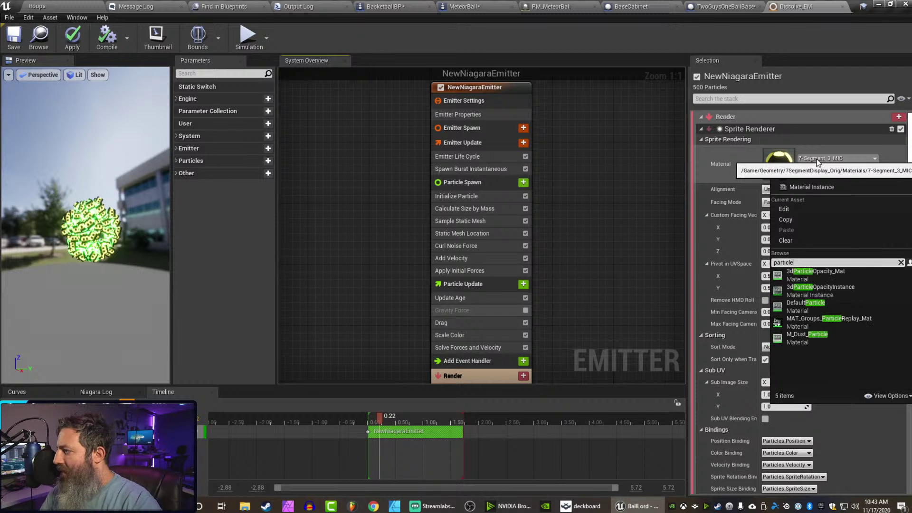
left_click(806, 335)
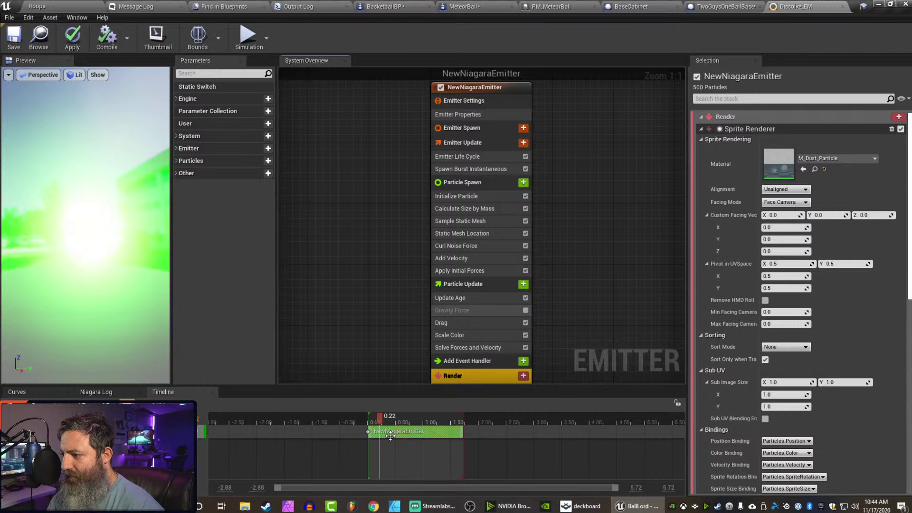
left_click(407, 431)
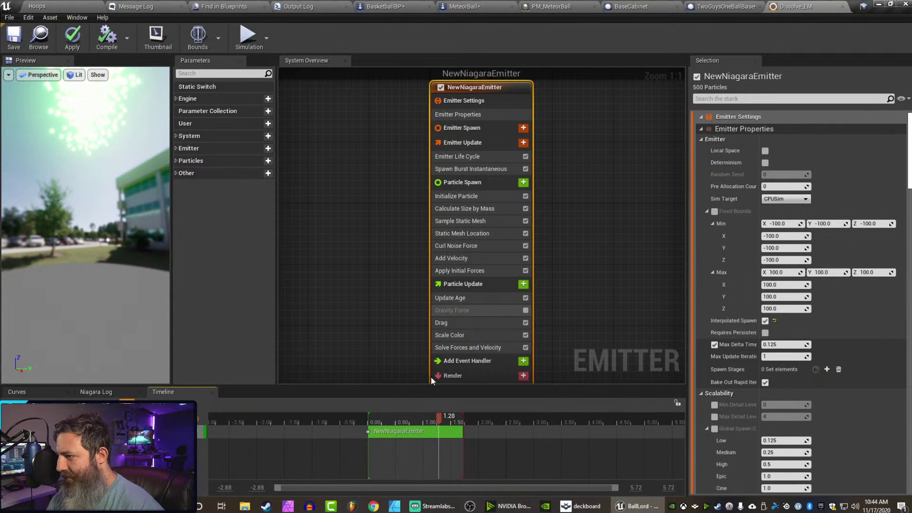
Review the emitter's Initialize Particle, Calculate Size by Mass, Scale Color, Sprite Renderer and Light Renderer settings to see what drives the glow.
left_click(449, 377)
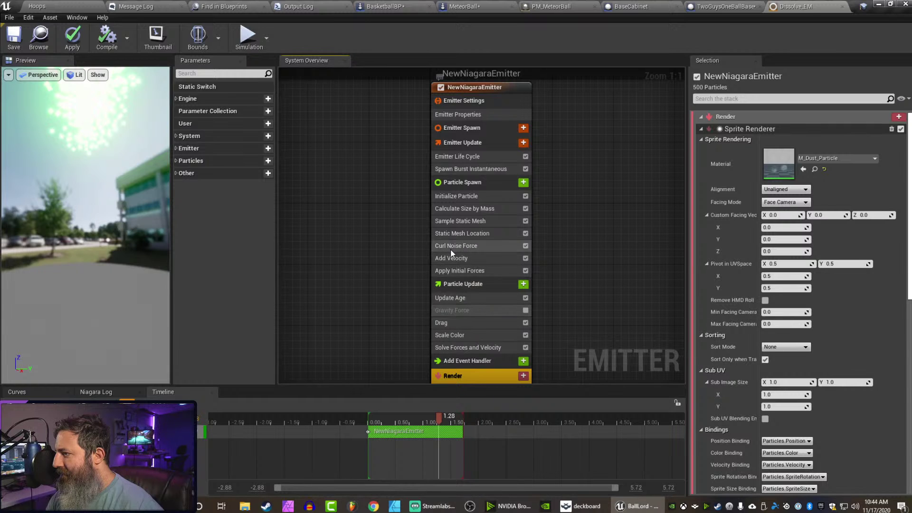
left_click(452, 197)
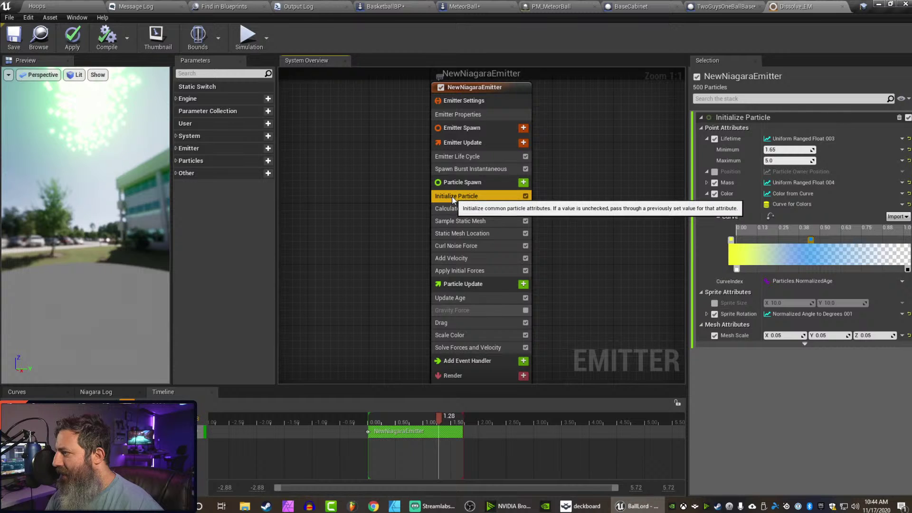
left_click(455, 210)
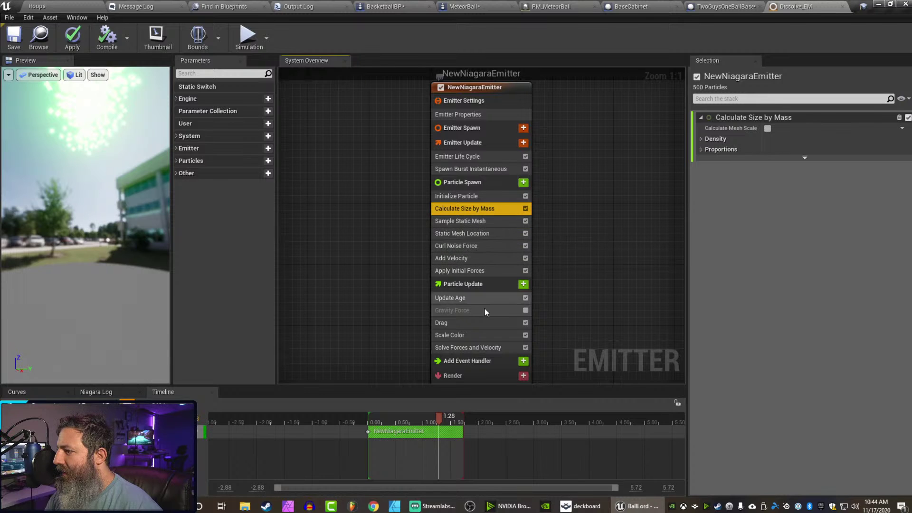
left_click(474, 334)
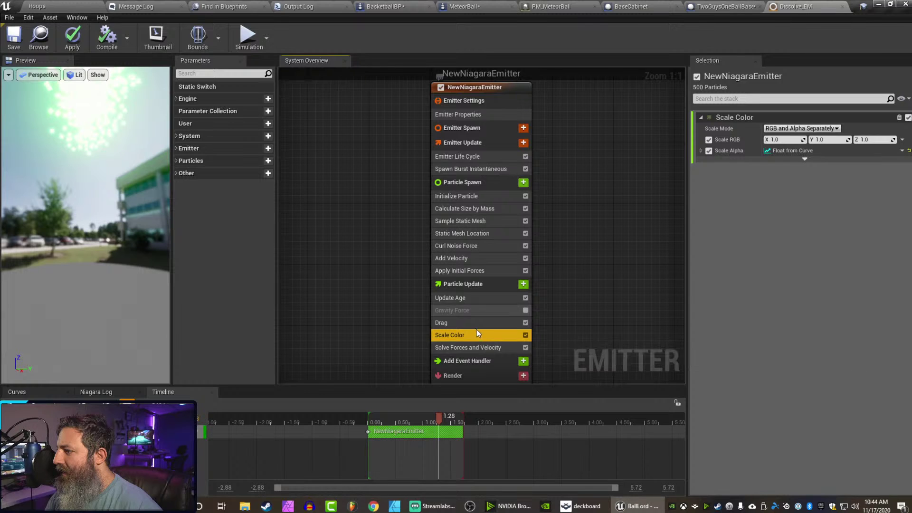
left_click(474, 376)
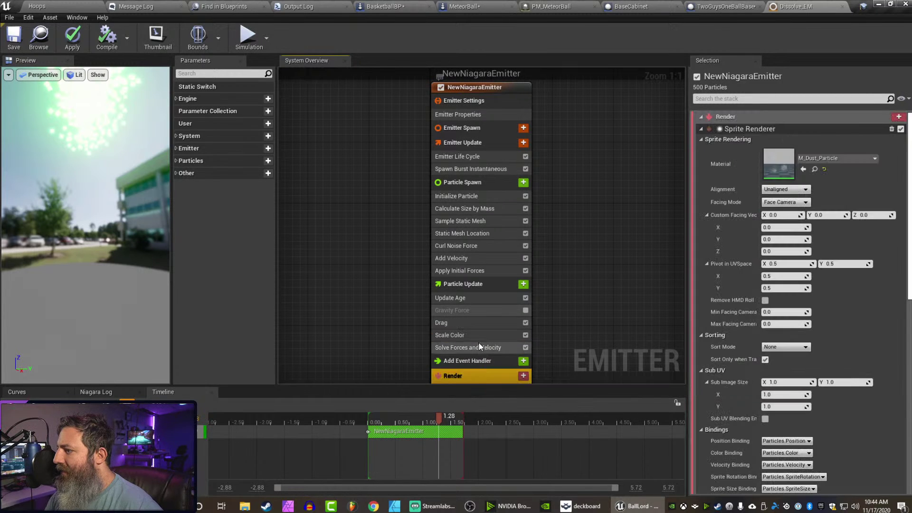
scroll(478, 341, "down", 4)
right_click_drag(412, 349, 442, 306)
scroll(525, 288, "up", 4)
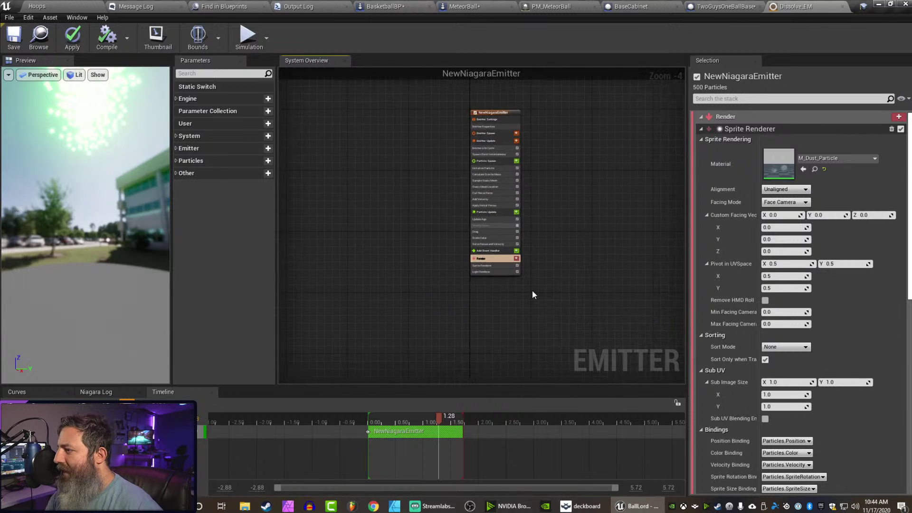
left_click(438, 251)
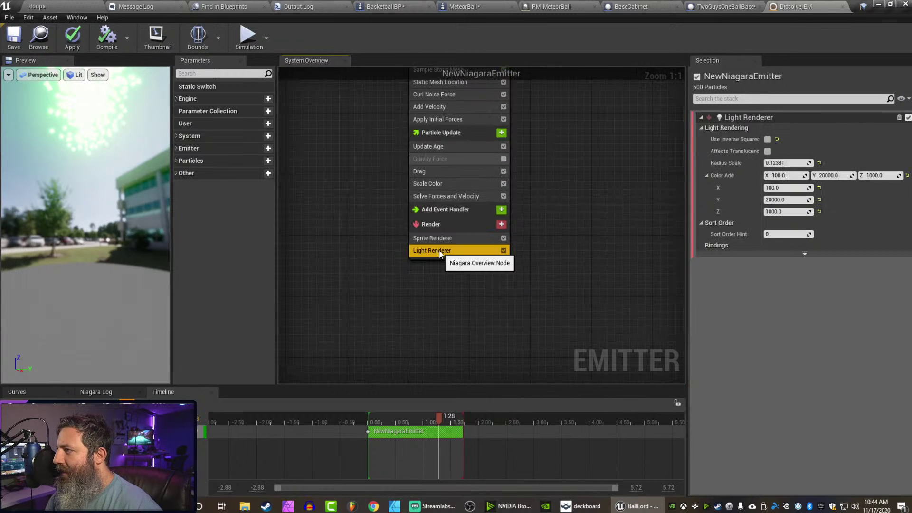
Try a Radius Scale of 0.1 on the Light Renderer and undo the change.
left_click(787, 163)
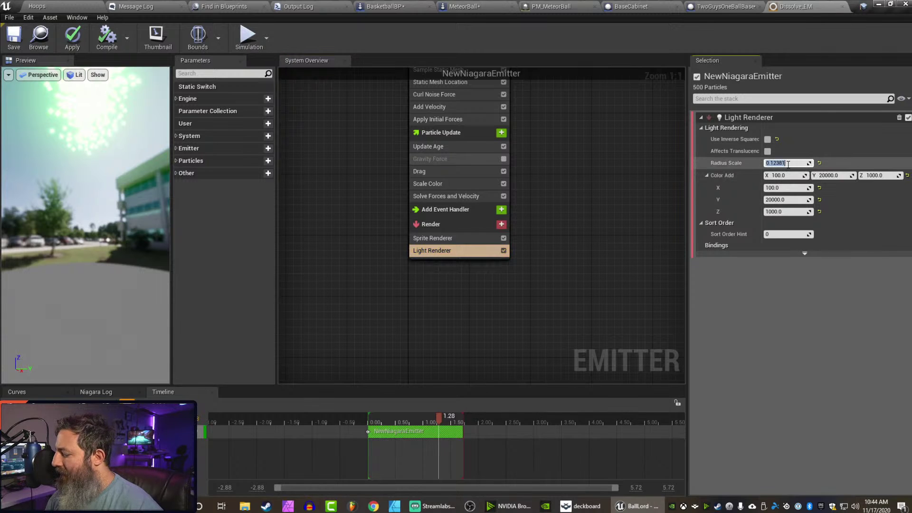
type("0.1")
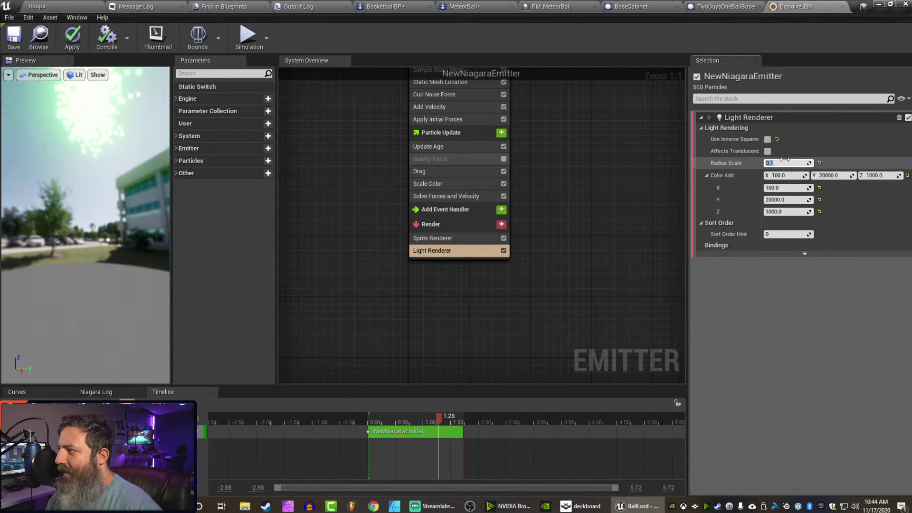
type(".1")
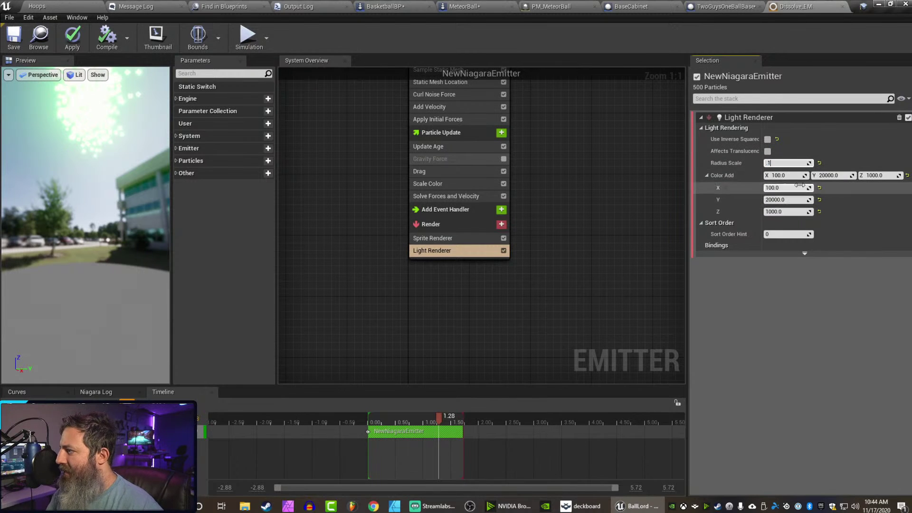
key("ctrl+z")
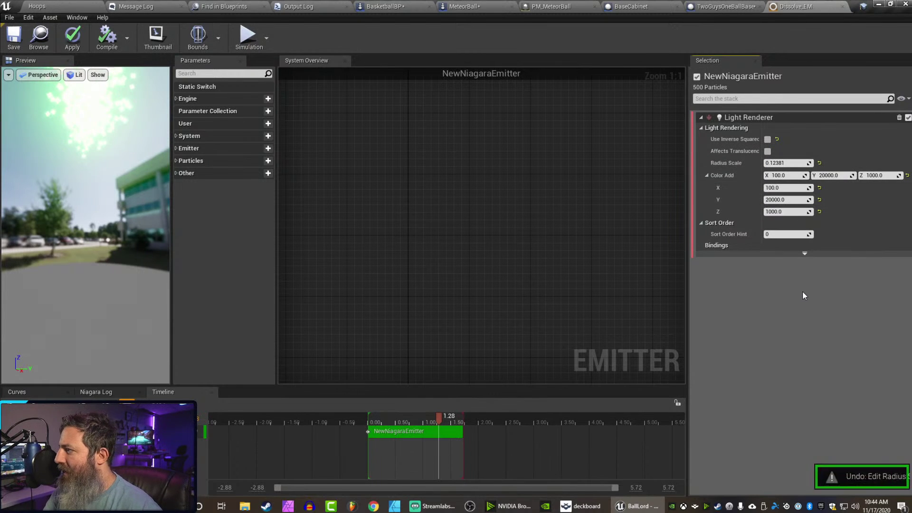
Set the Light Renderer's Color Add Y value to 2000 after trying 100 and 1000, and apply the emitter changes.
left_click(831, 176)
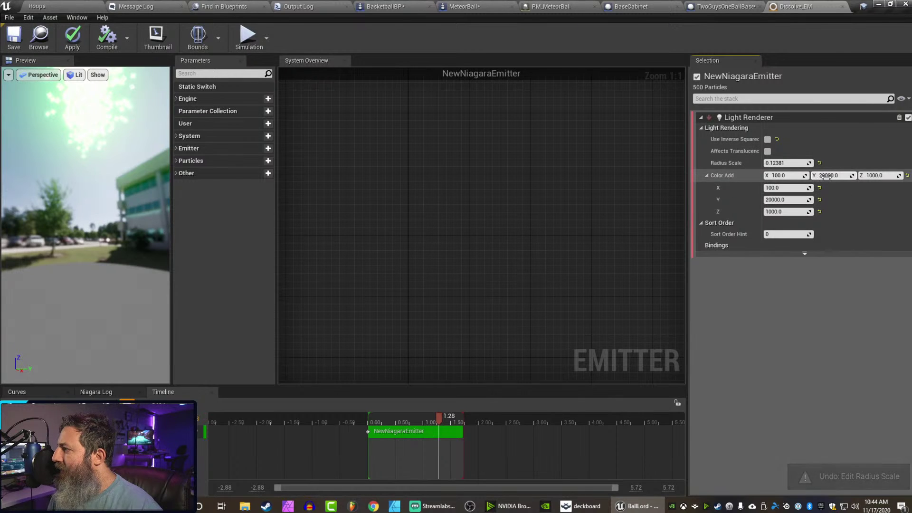
type("100")
key("Return")
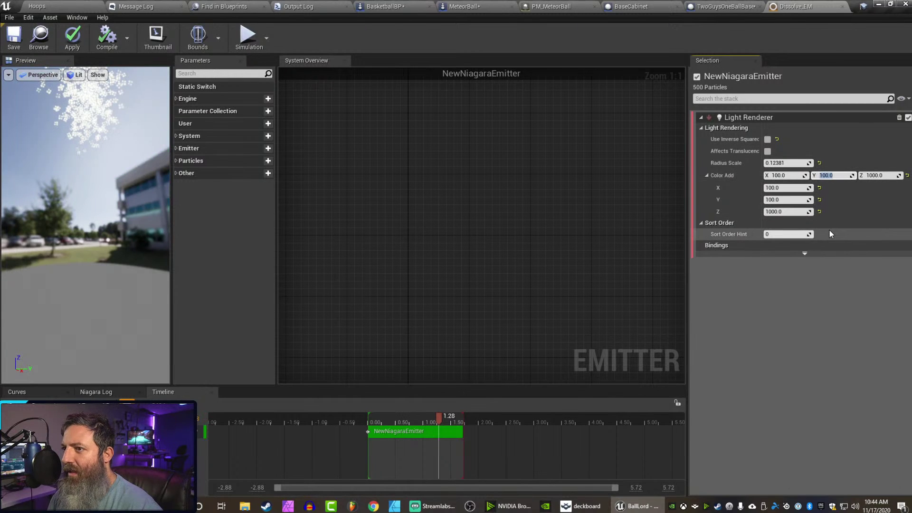
left_click(864, 175)
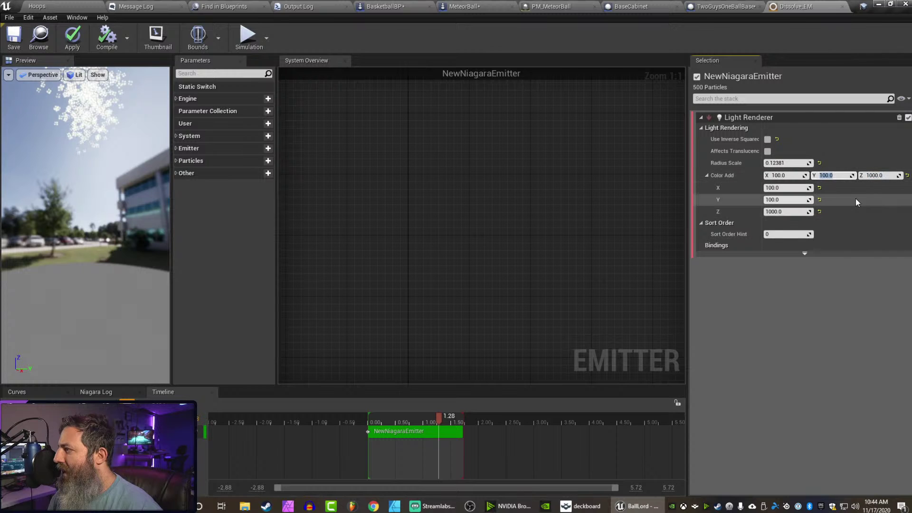
type("1000")
key("Return")
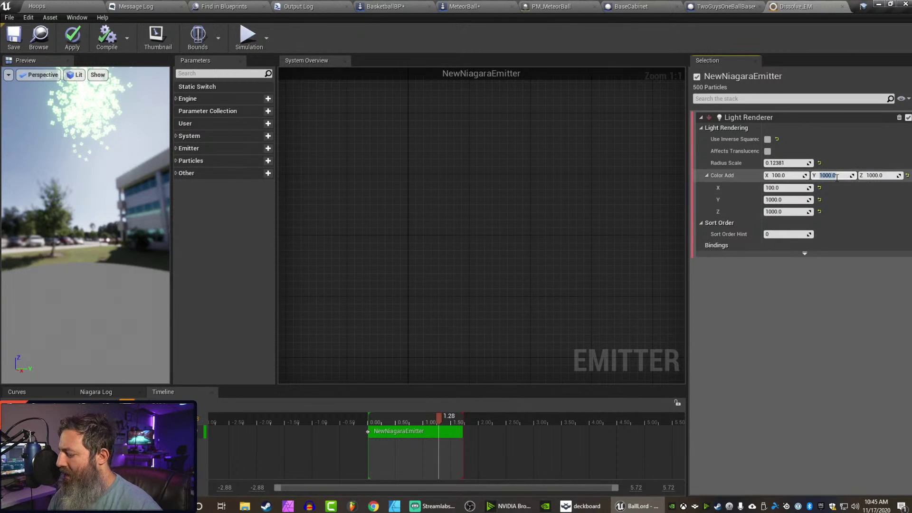
type("2000")
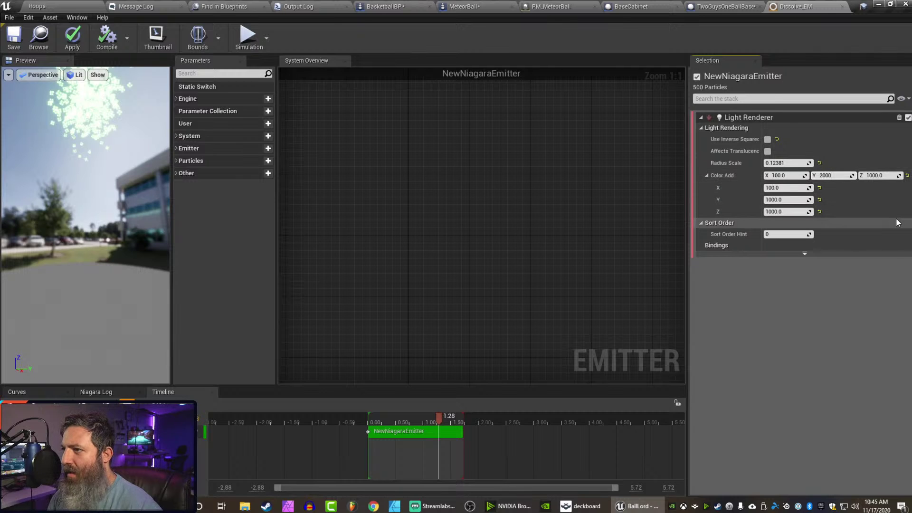
key("Return")
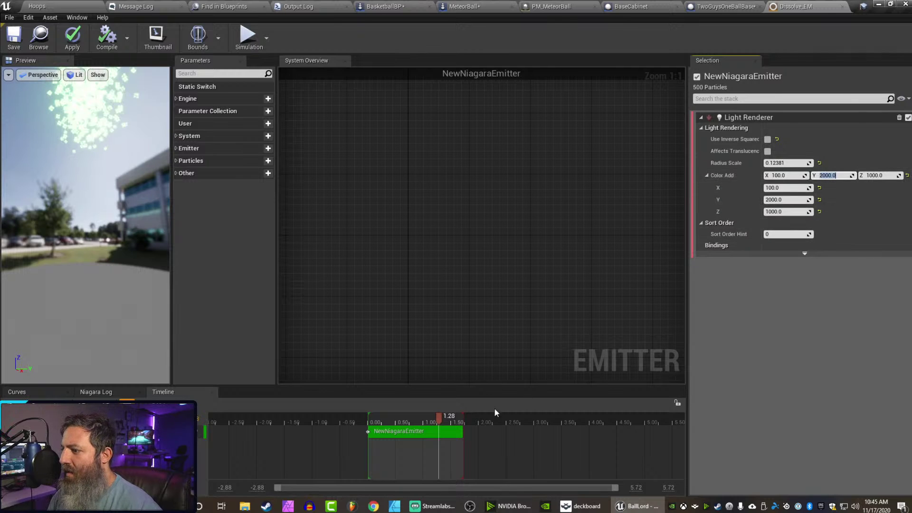
left_click(412, 433)
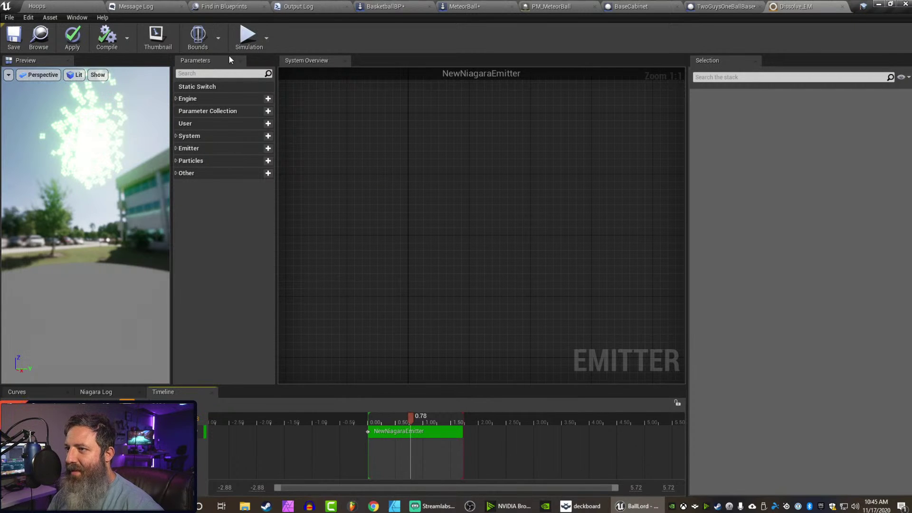
left_click(73, 37)
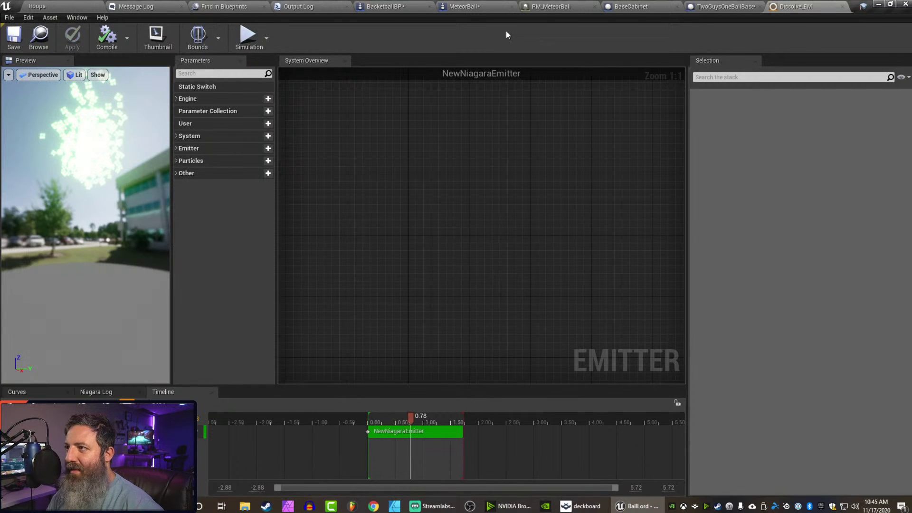
Replace DestroyActor in the MeteorBall blueprint's Recall Ball function with a Spawn System at Location node using the RecallDissolve_NS template.
left_click(469, 10)
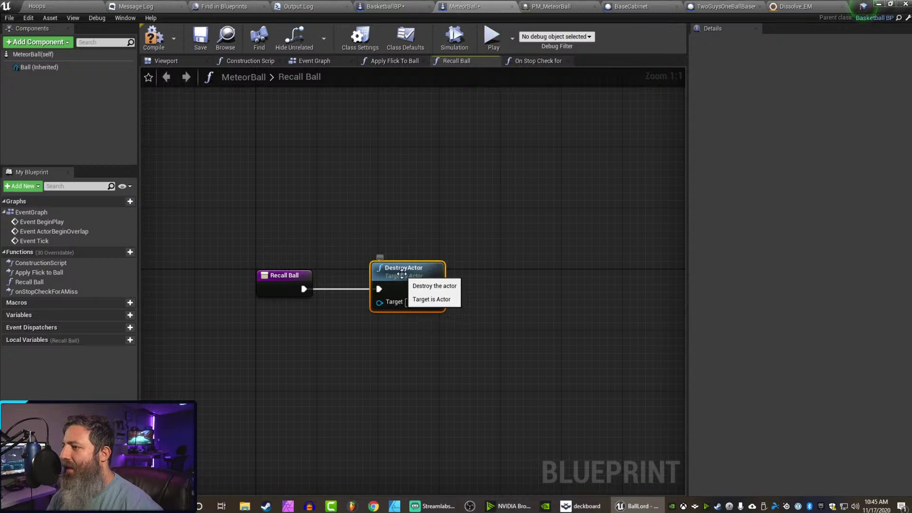
key("Delete")
left_click_drag(304, 288, 413, 270)
type("spawn ni")
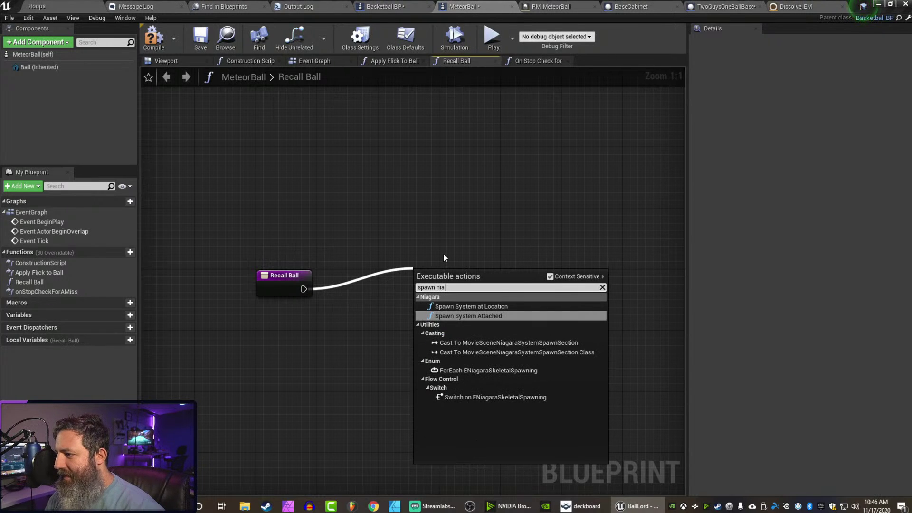
type("a")
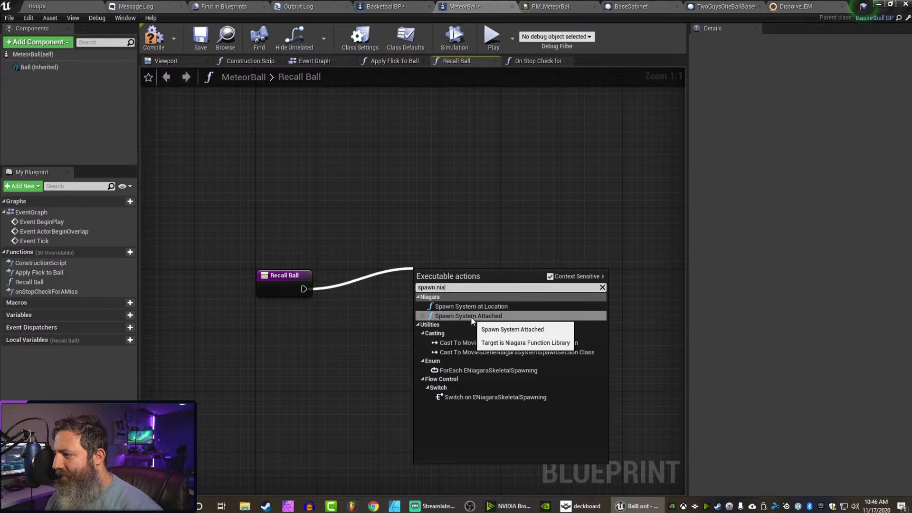
left_click(470, 306)
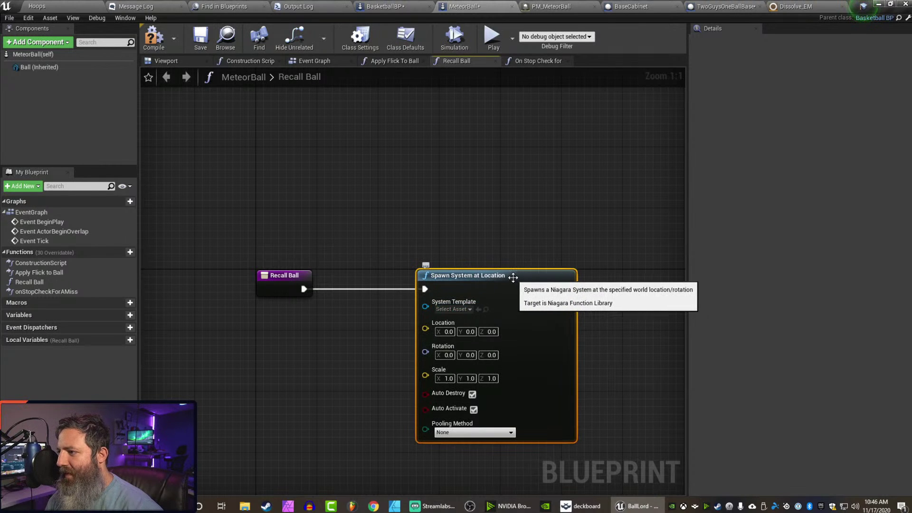
left_click(451, 308)
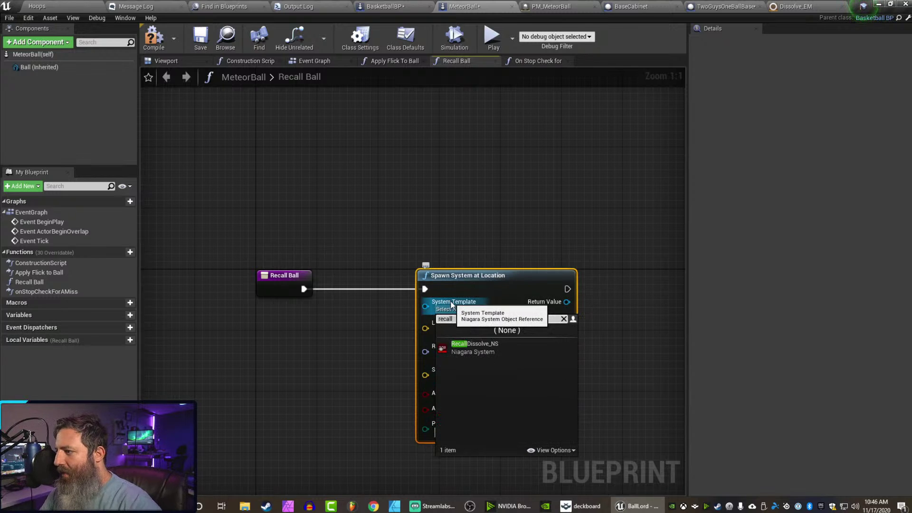
left_click(481, 346)
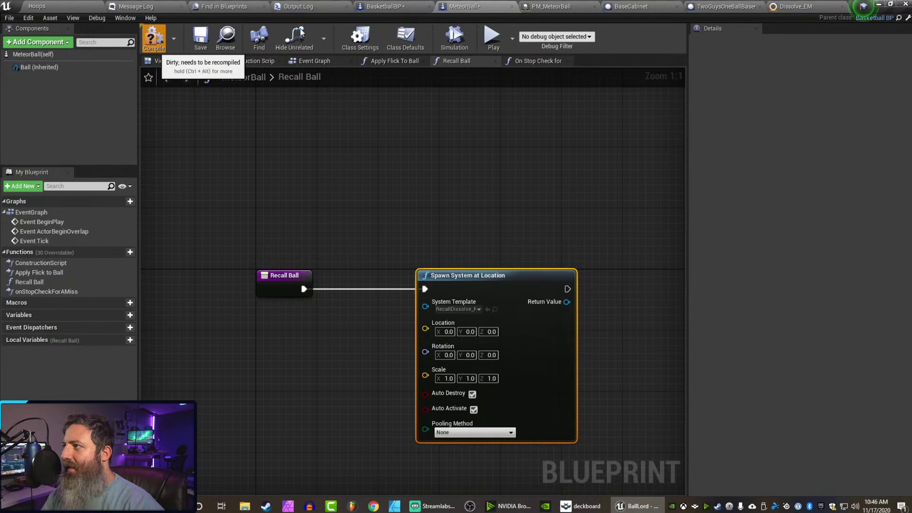
Open the RecallDissolve_NS Niagara system from the RecallDissolve folder and add the existing Dissolve_EM emitter to it.
left_click(784, 7)
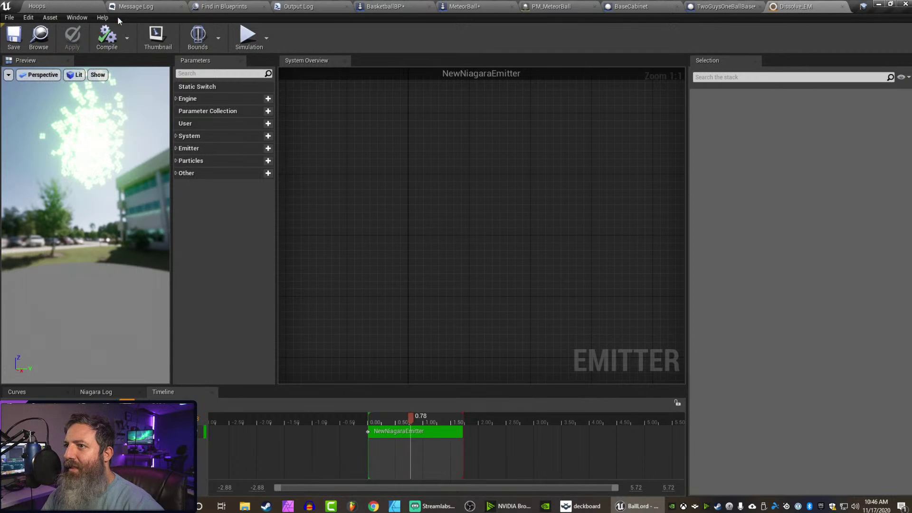
left_click(135, 7)
left_click(38, 6)
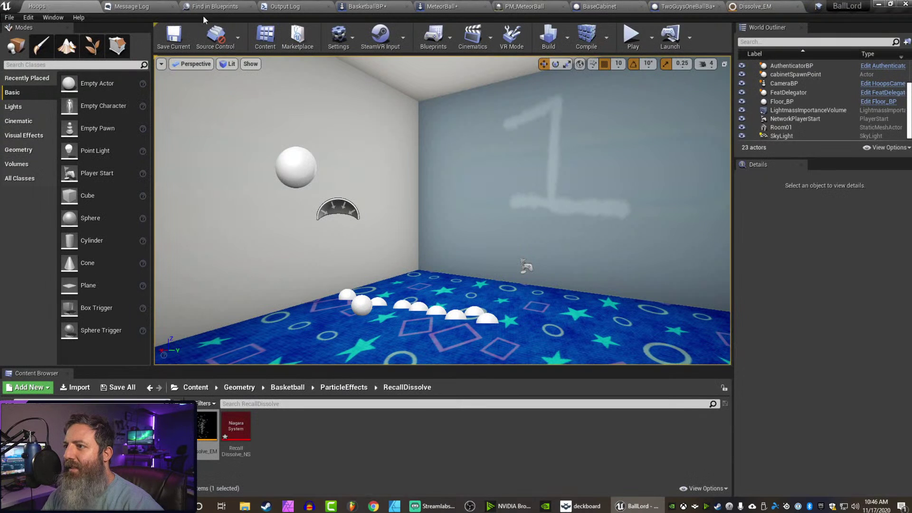
left_click(241, 430)
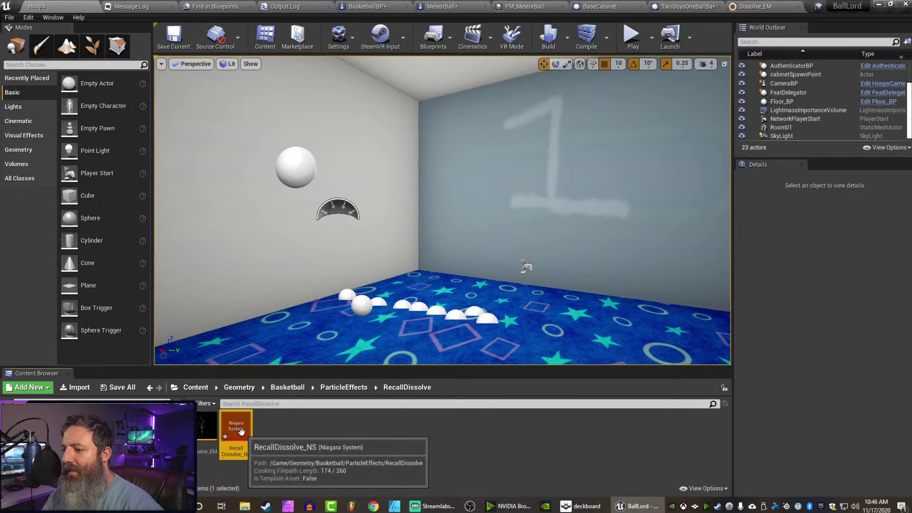
double_click(242, 431)
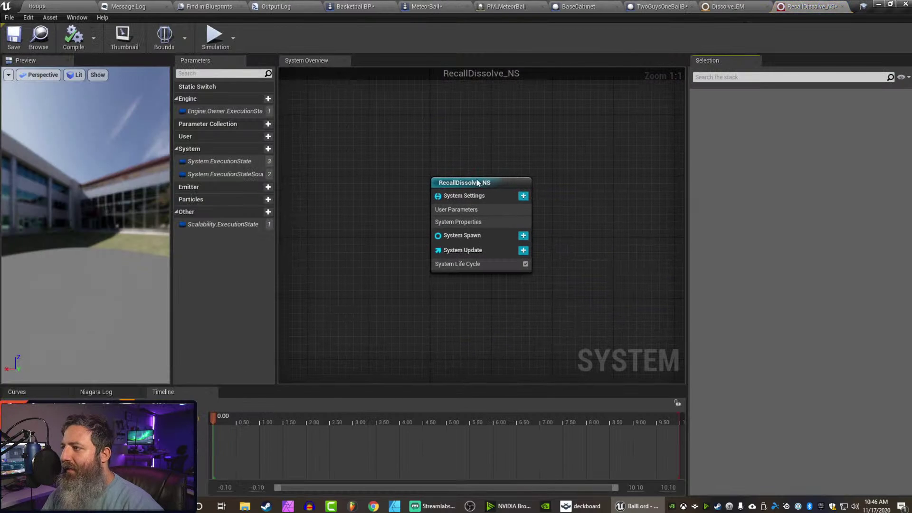
right_click(587, 198)
mouse_move(598, 208)
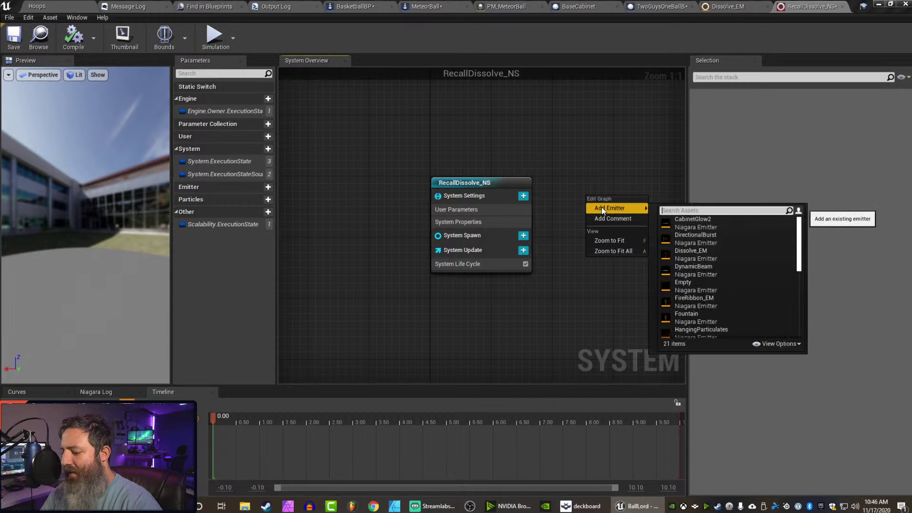
type("diss")
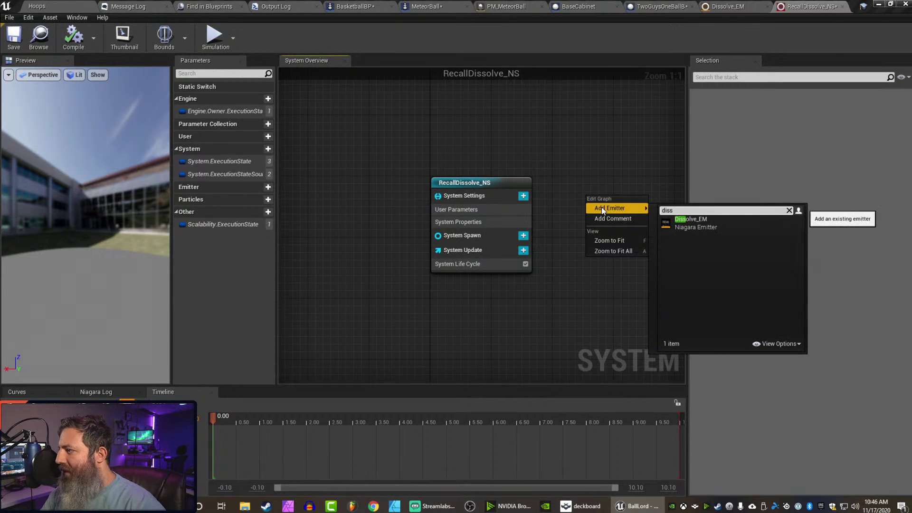
left_click(691, 219)
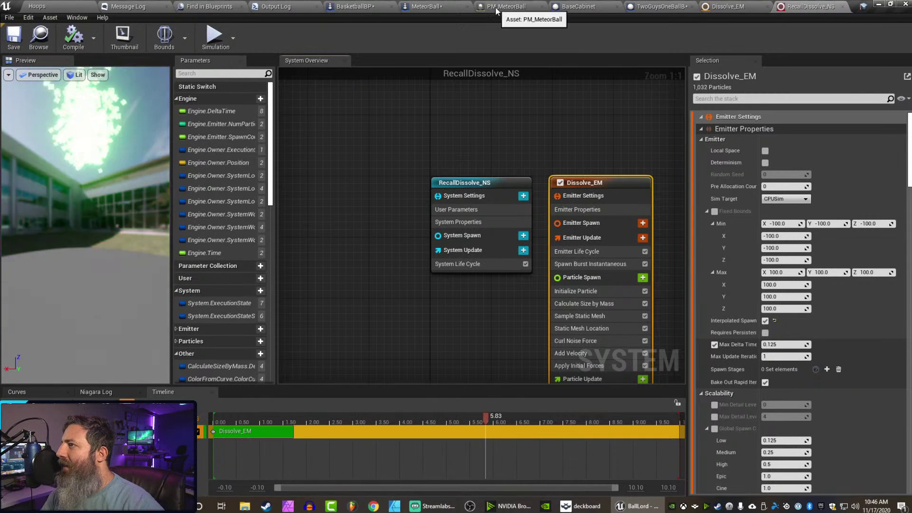
In MeteorBall's Recall Ball function, feed the Spawn System node's Location from a GetWorldLocation node placed below the function entry.
left_click(422, 6)
left_click(390, 321)
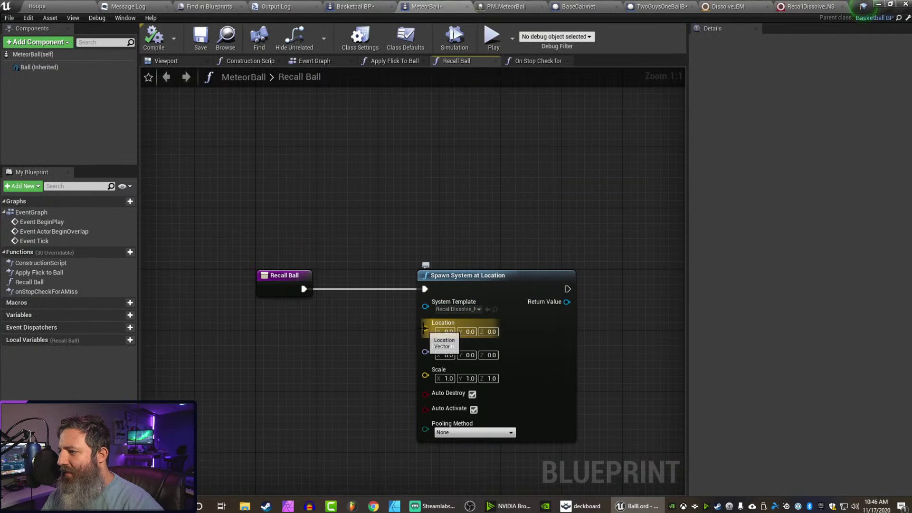
left_click_drag(424, 327, 326, 362)
type("get loca")
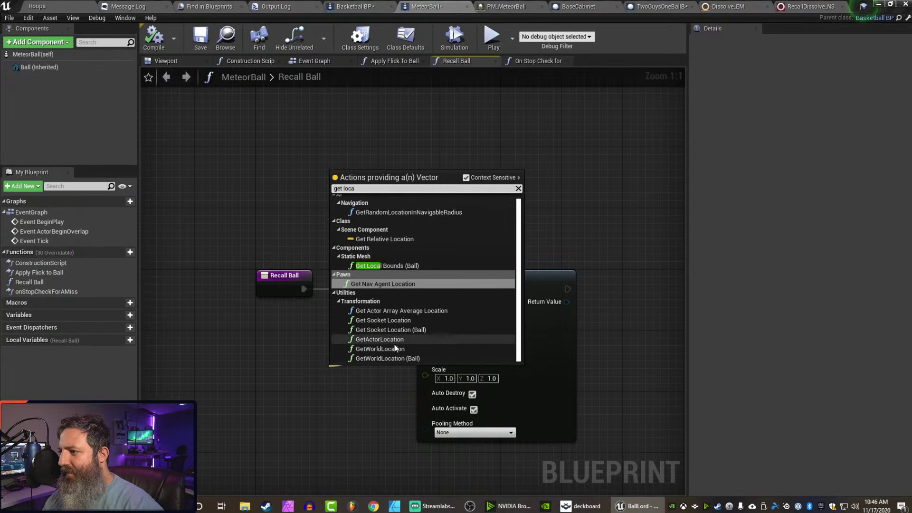
left_click(380, 348)
left_click_drag(369, 376, 285, 322)
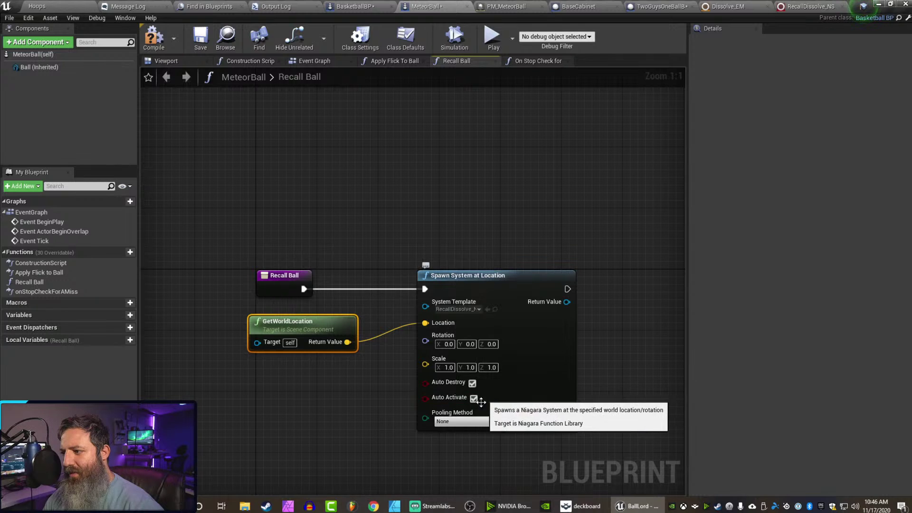
Add a Bind Event to On System Finished node from the Spawn System node's Return Value.
right_click_drag(374, 414, 340, 363)
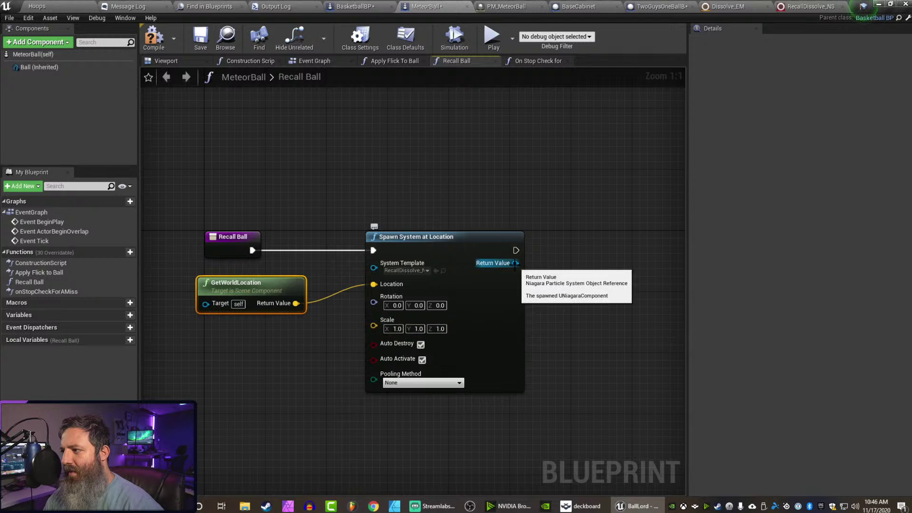
left_click_drag(515, 263, 594, 255)
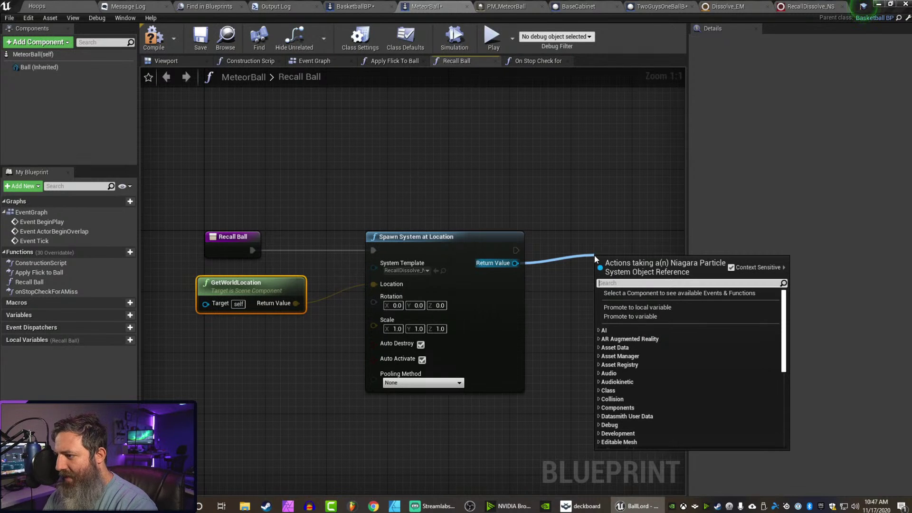
type("on")
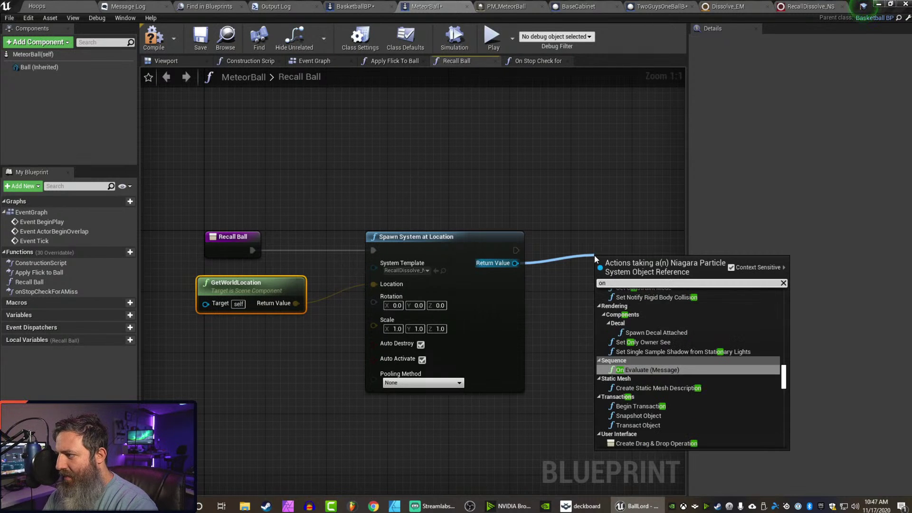
type(" com")
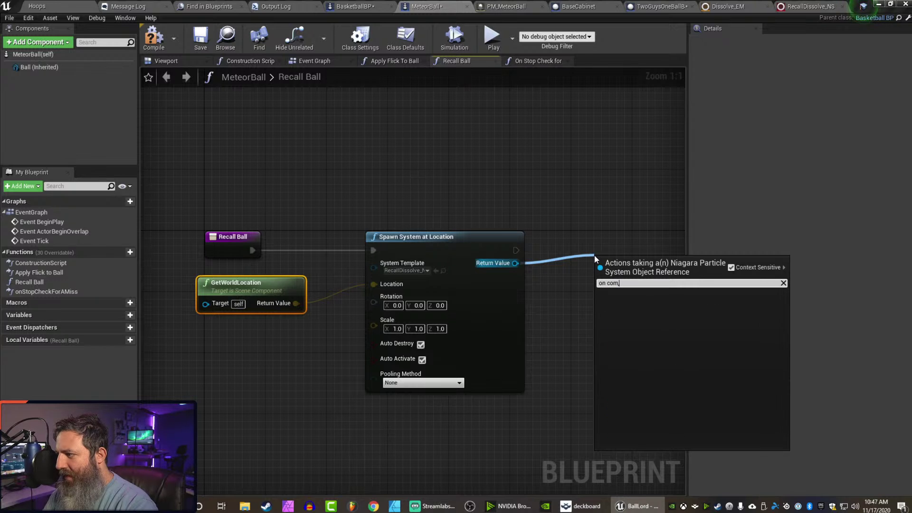
type("ple")
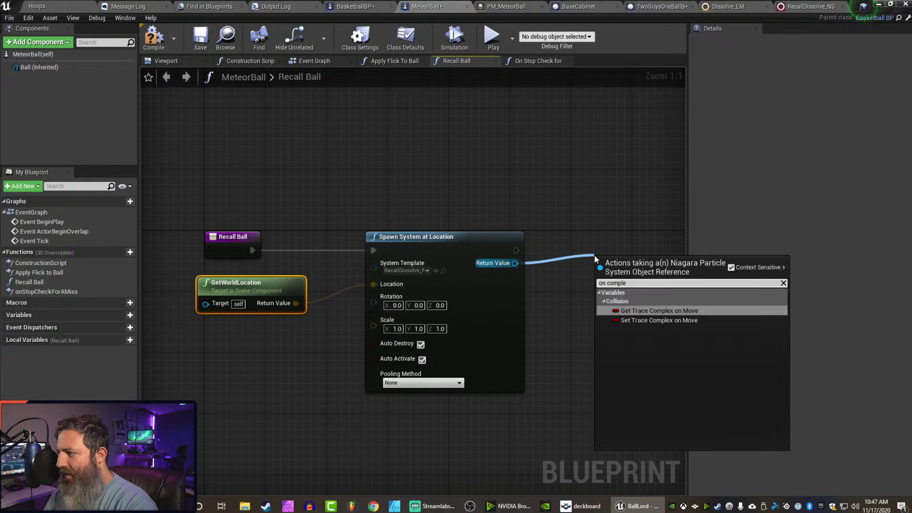
key("BackSpace")
key("BackSpace")
key("BackSpace")
key("BackSpace")
key("BackSpace")
key("BackSpace")
type("fini")
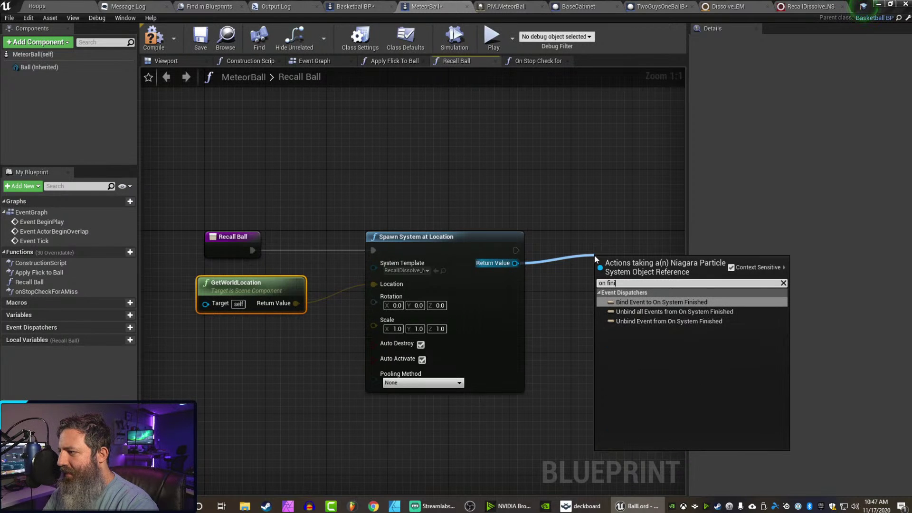
key("Return")
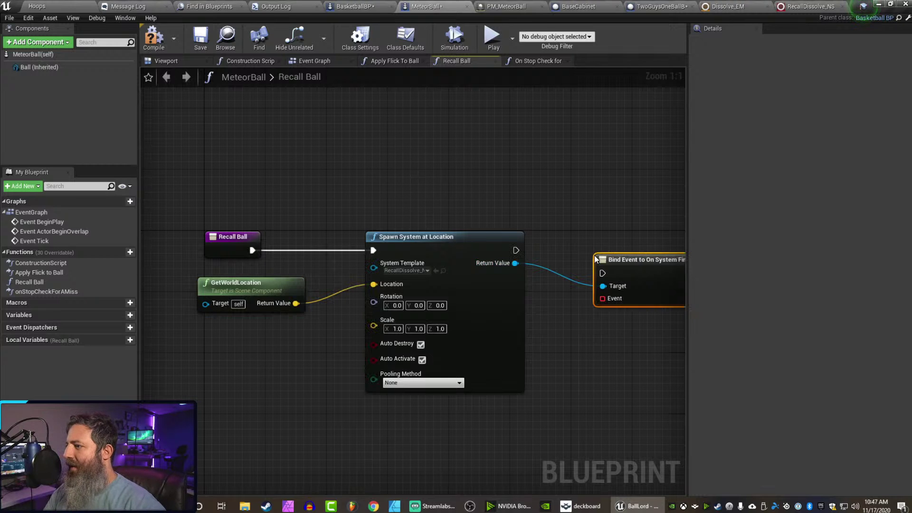
Run the bind node after Spawn System at Location and give its Event a Create Event node with a new matching function.
left_click_drag(517, 250, 583, 318)
key("q")
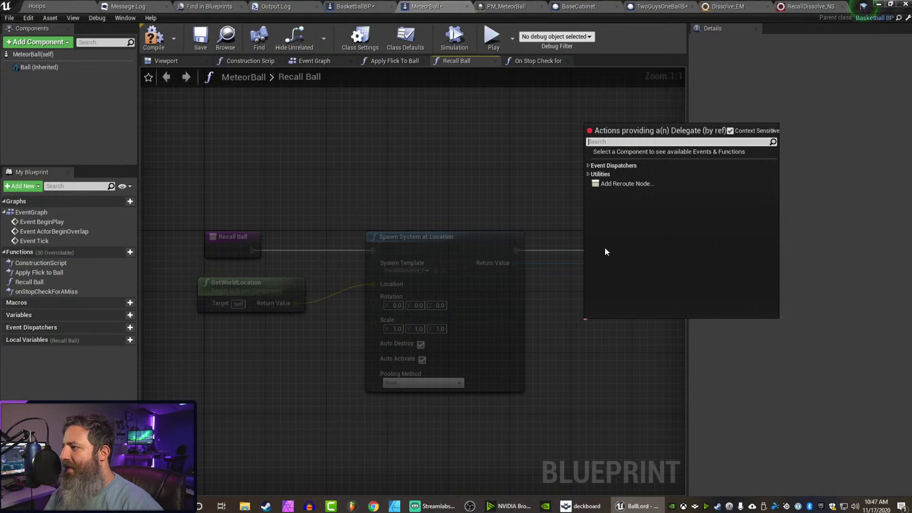
left_click(588, 165)
left_click(609, 175)
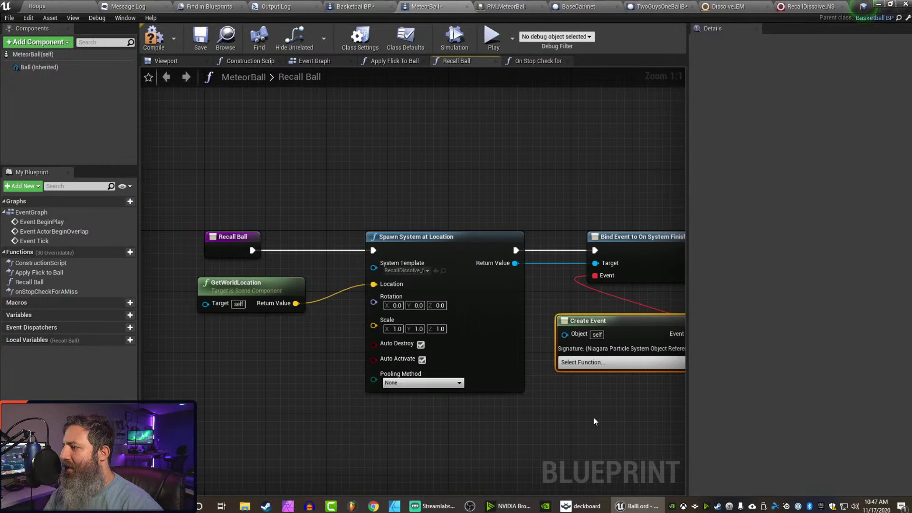
right_click_drag(594, 417, 489, 398)
left_click(489, 346)
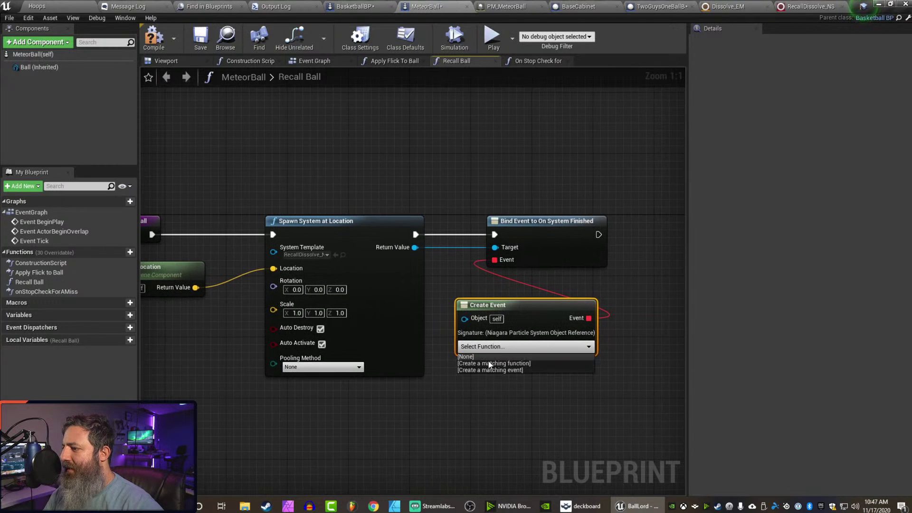
left_click(489, 363)
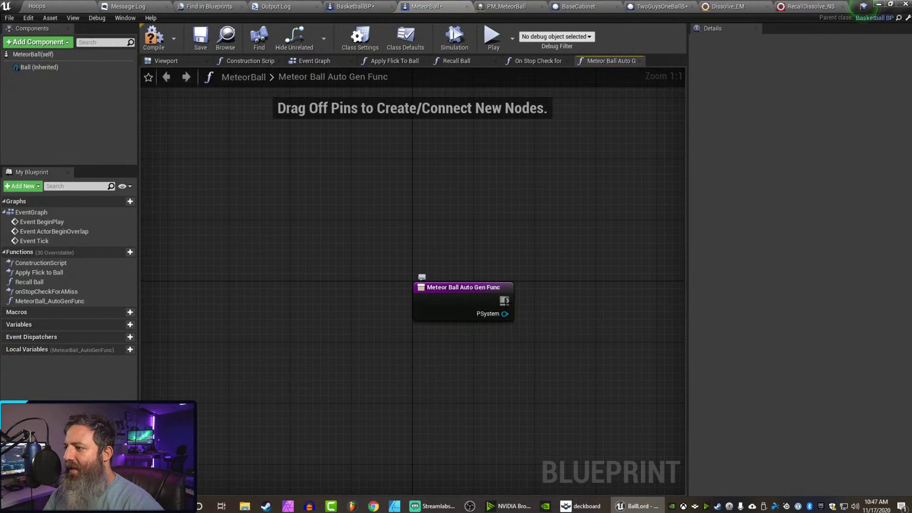
Add a DestroyActor node to the execution output of the new Meteor Ball Auto Gen Func function.
left_click_drag(505, 300, 609, 305)
type("destro")
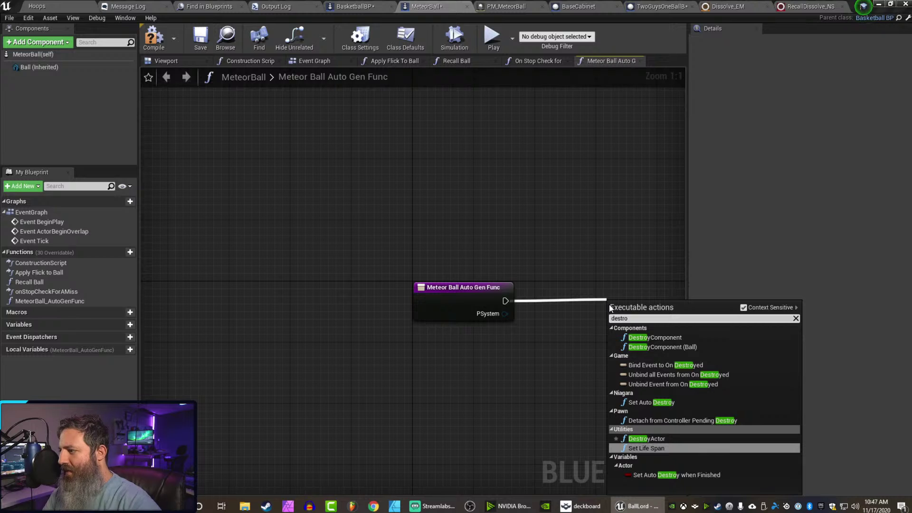
left_click(645, 438)
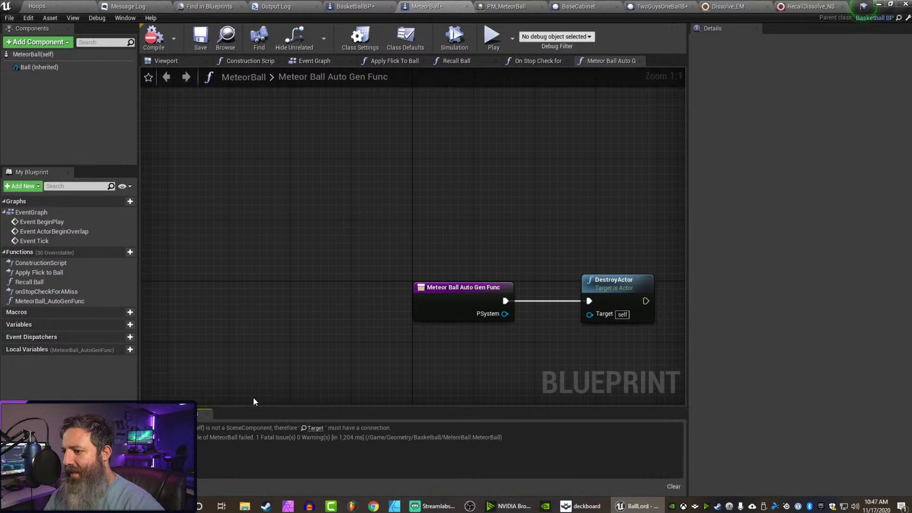
Feed DestroyActor's Target from a Get Owner node placed below the function entry.
right_click_drag(251, 400, 275, 295)
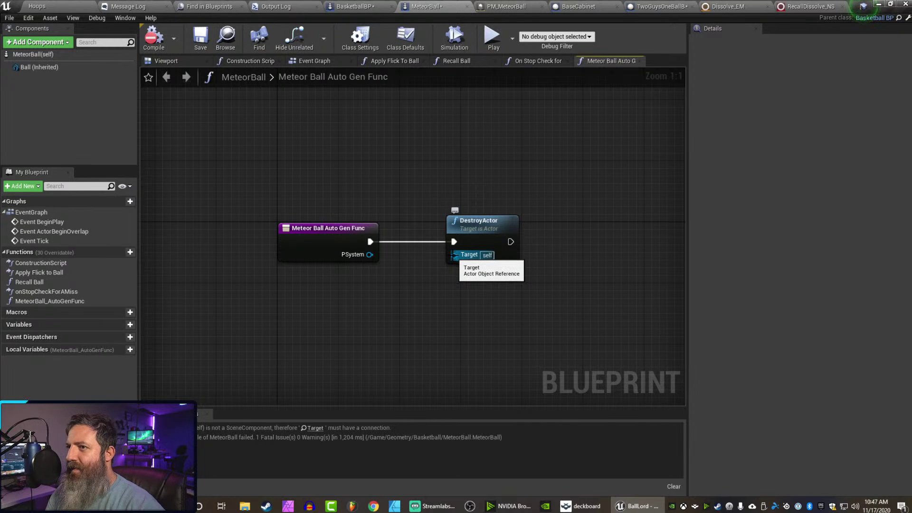
left_click_drag(454, 255, 408, 338)
type("get own")
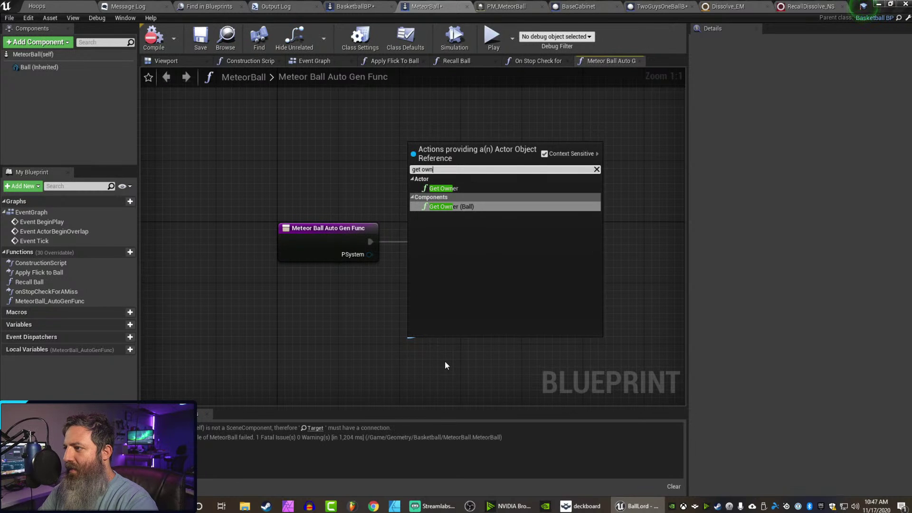
key("Up")
key("Return")
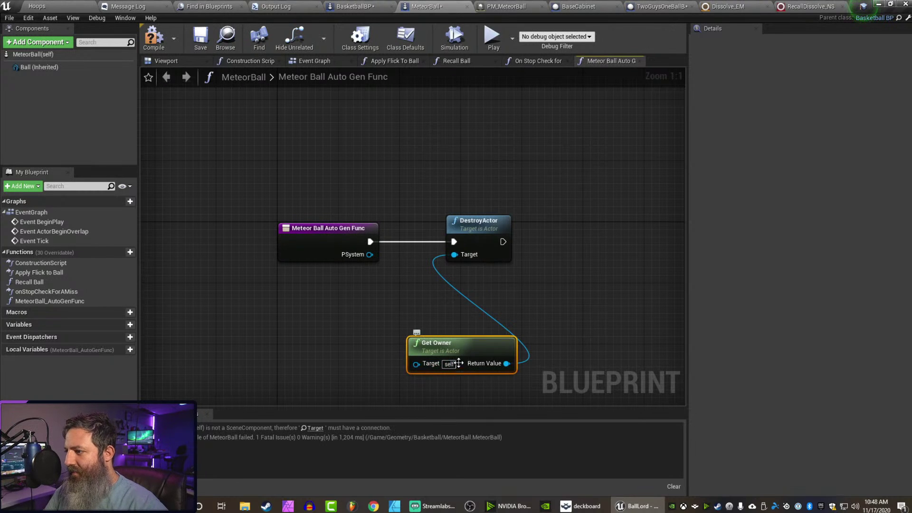
left_click_drag(454, 332, 334, 282)
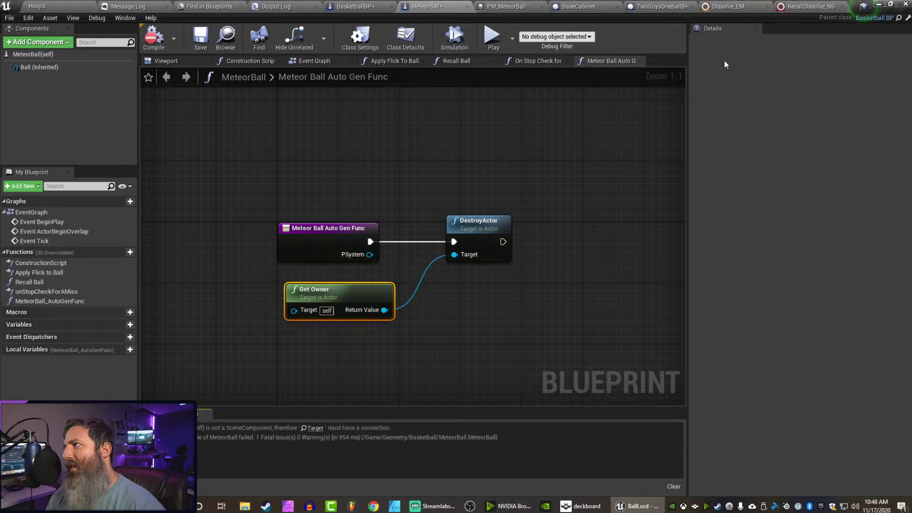
left_click(790, 7)
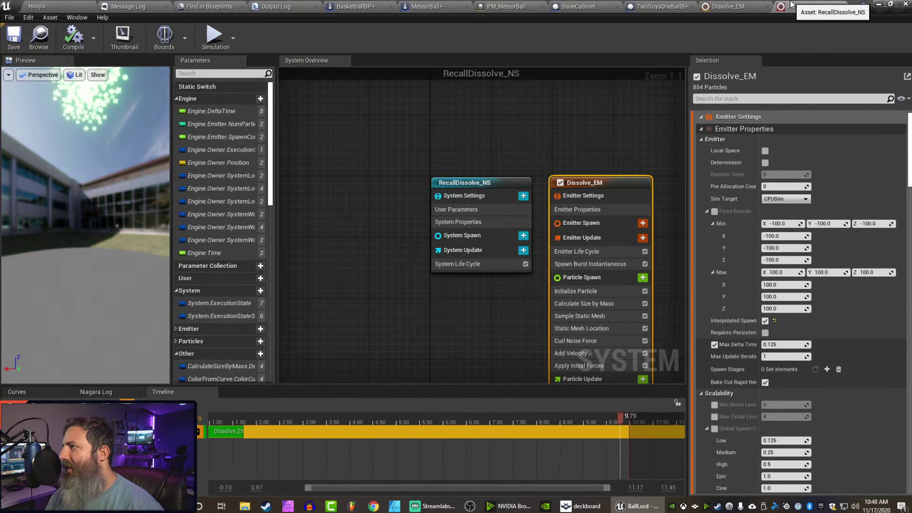
left_click(426, 6)
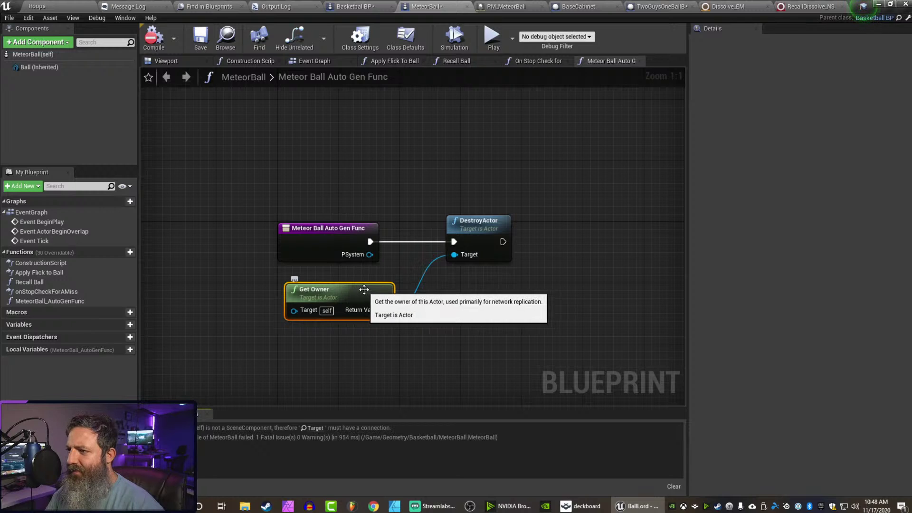
Delete the MeteorBall_AutoGenFunc function from the MeteorBall blueprint.
left_click(88, 300)
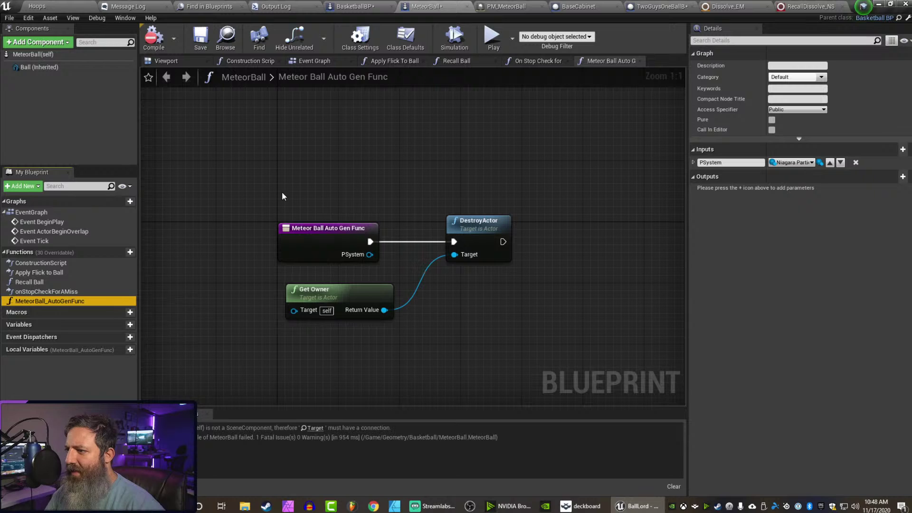
left_click(35, 304)
left_click(67, 323)
left_click(55, 302)
right_click(55, 302)
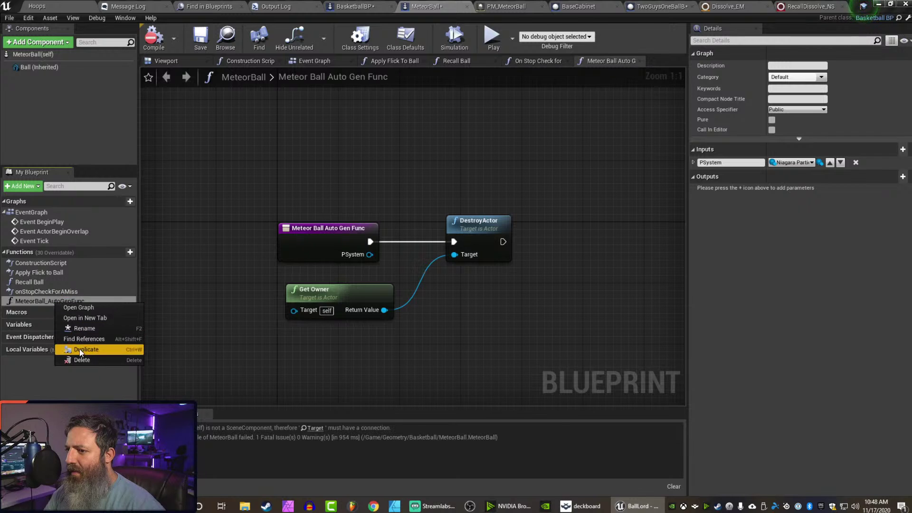
left_click(79, 360)
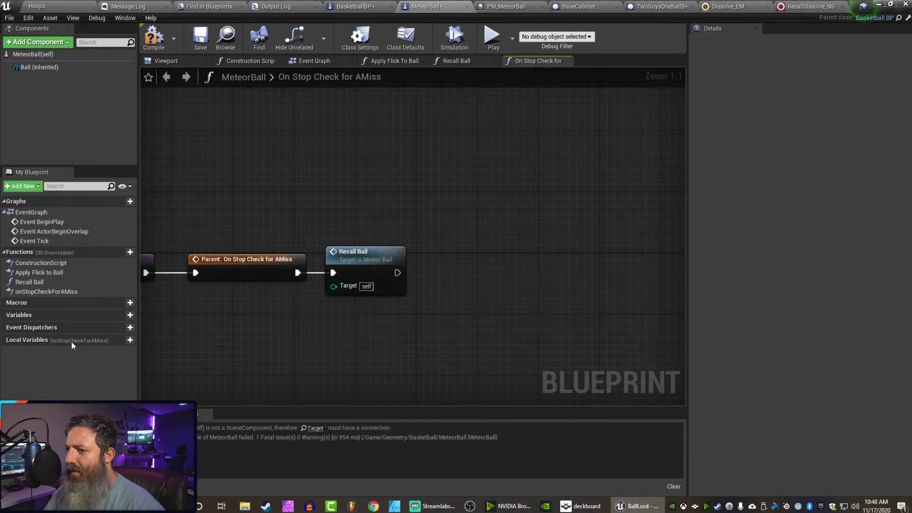
Delete the Bind Event to On System Finished and Create Event nodes from the Recall Ball function.
left_click(49, 292)
double_click(44, 280)
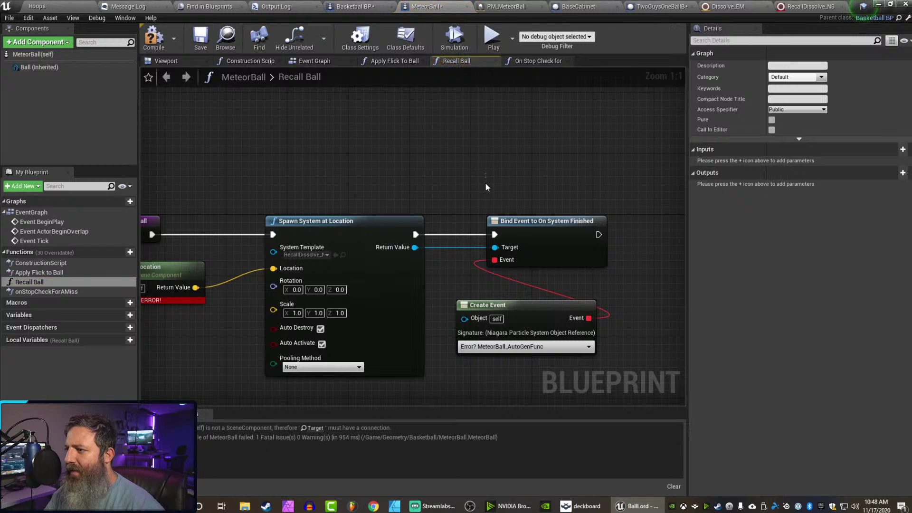
left_click_drag(485, 176, 531, 365)
key("Delete")
Feed a Ball component reference into GetWorldLocation's Target, compile the blueprint, and arrange both nodes below the Recall Ball entry.
right_click_drag(224, 362, 358, 340)
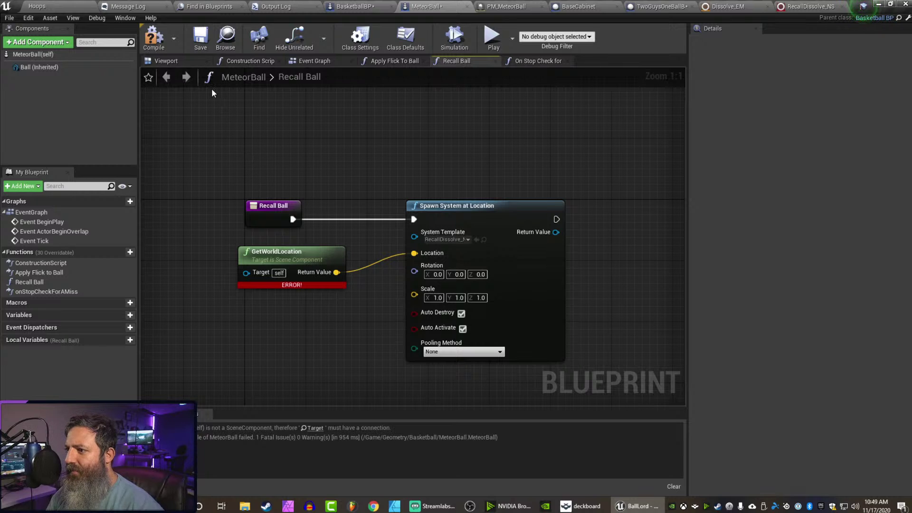
left_click(150, 38)
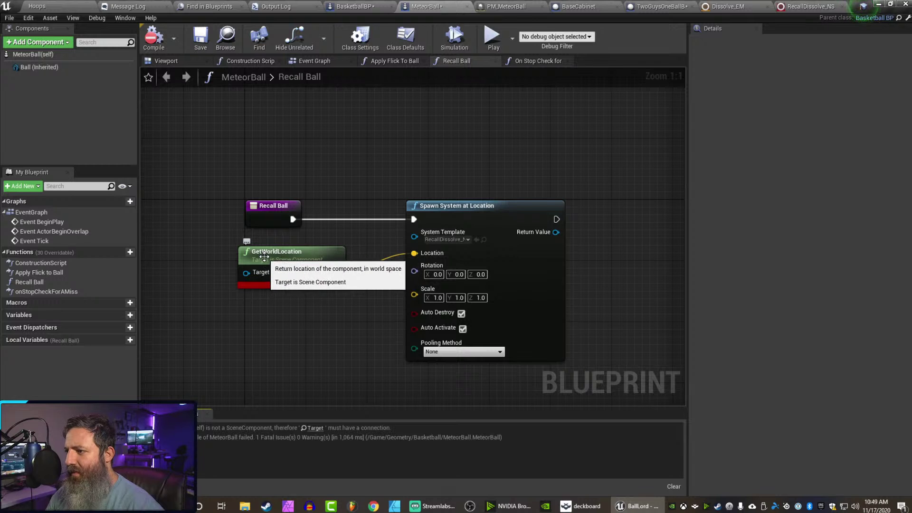
right_click_drag(264, 340, 331, 332)
left_click_drag(29, 68, 331, 277)
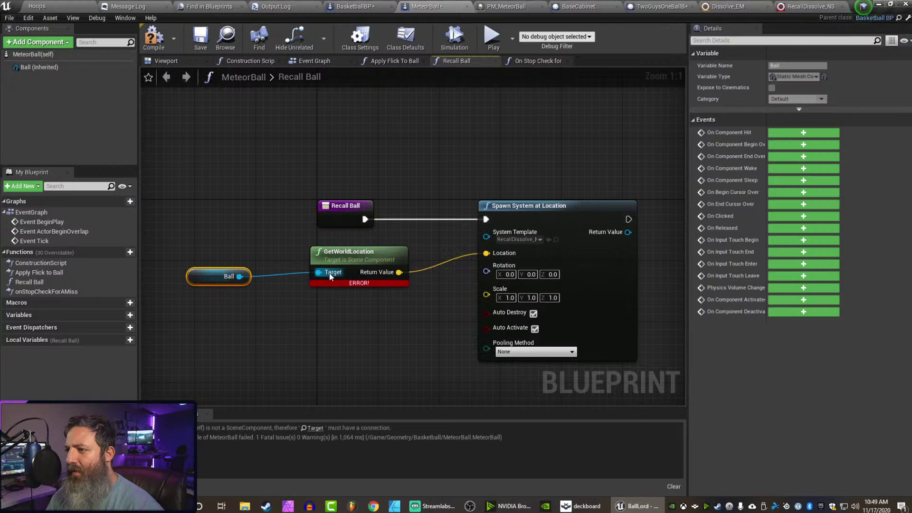
left_click(156, 41)
left_click_drag(188, 269, 312, 278)
left_click_drag(308, 239, 315, 269)
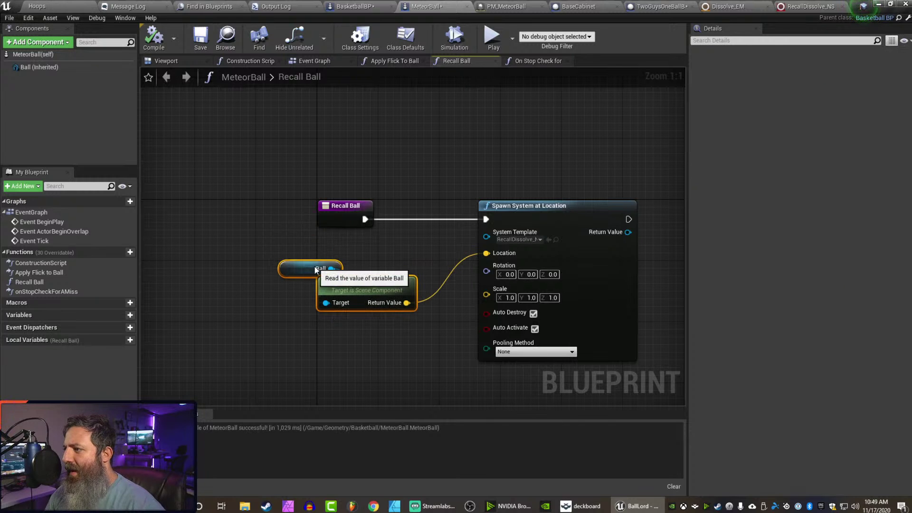
Add a DestroyActor node after Spawn System at Location in the Recall Ball function.
right_click_drag(466, 238, 313, 230)
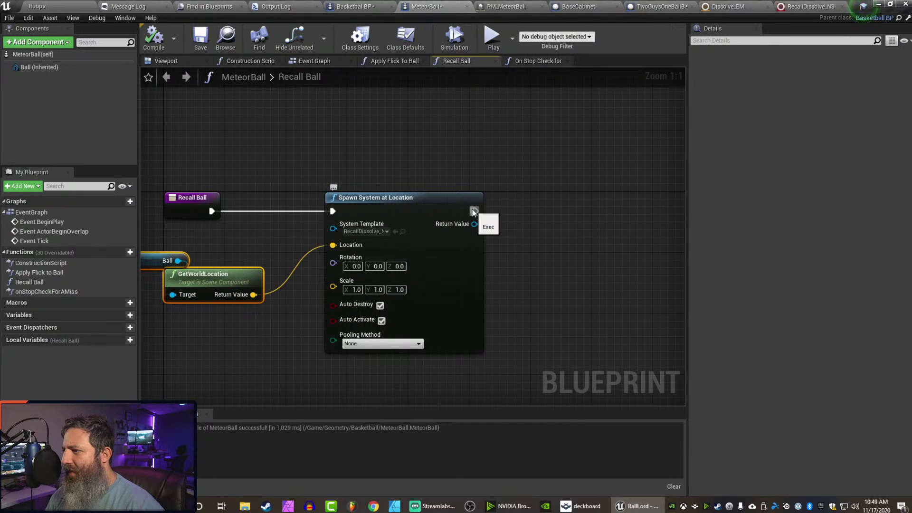
left_click_drag(473, 211, 588, 193)
type("destro")
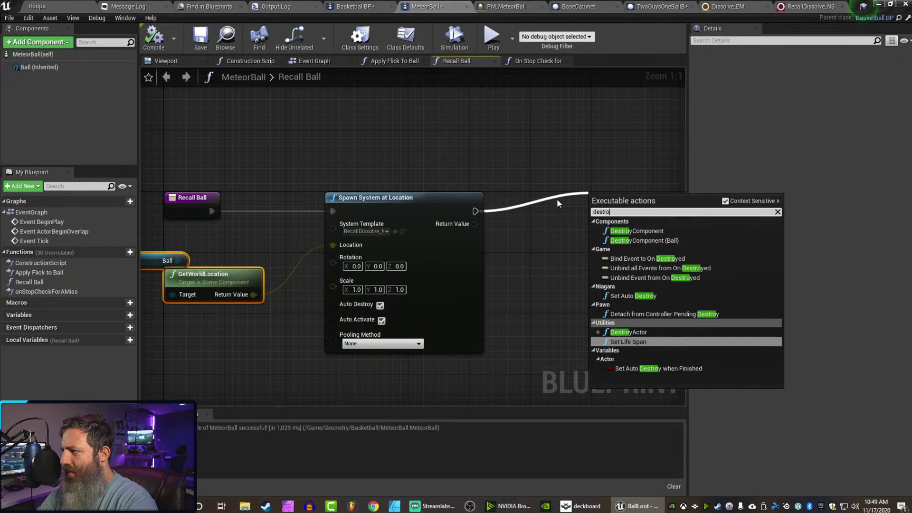
left_click(639, 332)
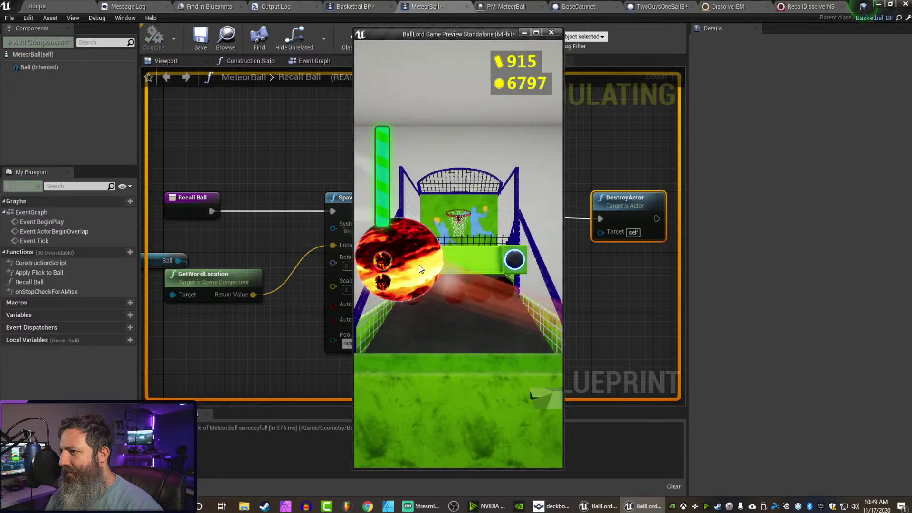
Throw the meteor ball in the game preview to check the recall dissolve effect, and stop the preview.
left_click_drag(444, 341, 421, 56)
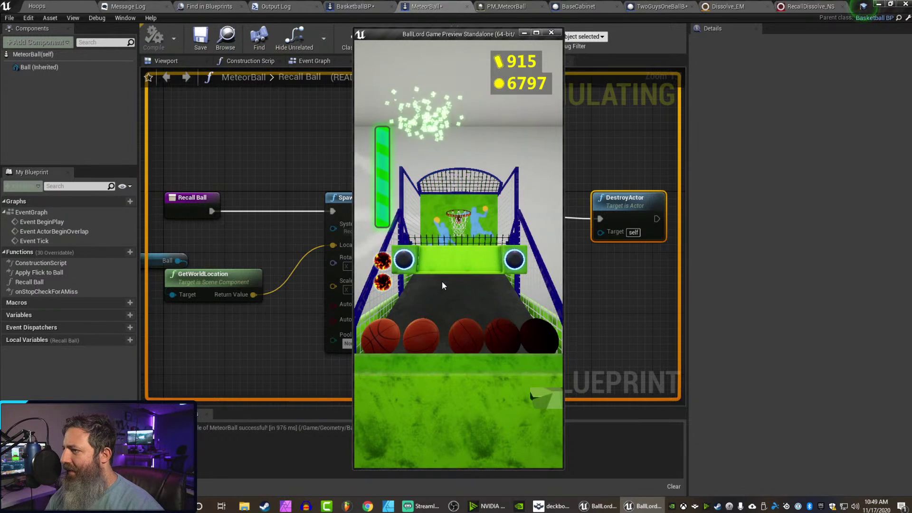
key("Escape")
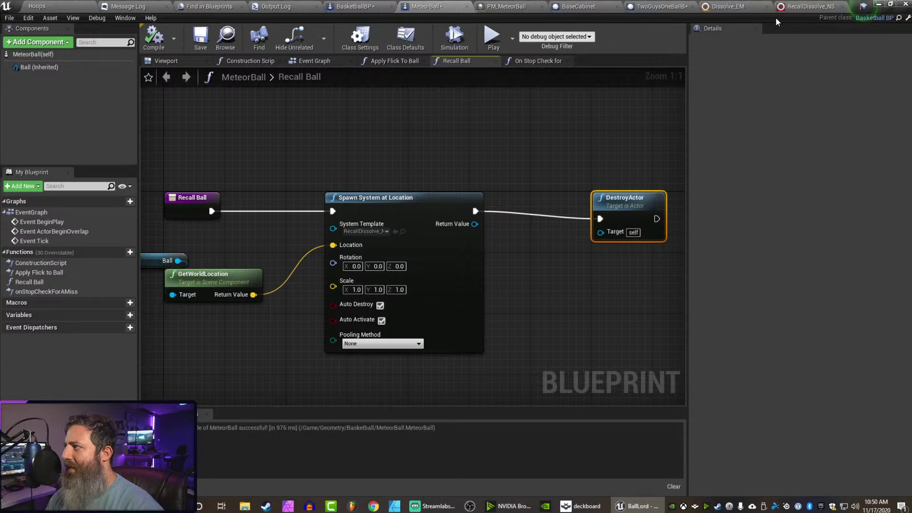
Set MaxLoopCount to 1 in the Emitter Life Cycle of the Dissolve_EM emitter and apply the change.
left_click(722, 7)
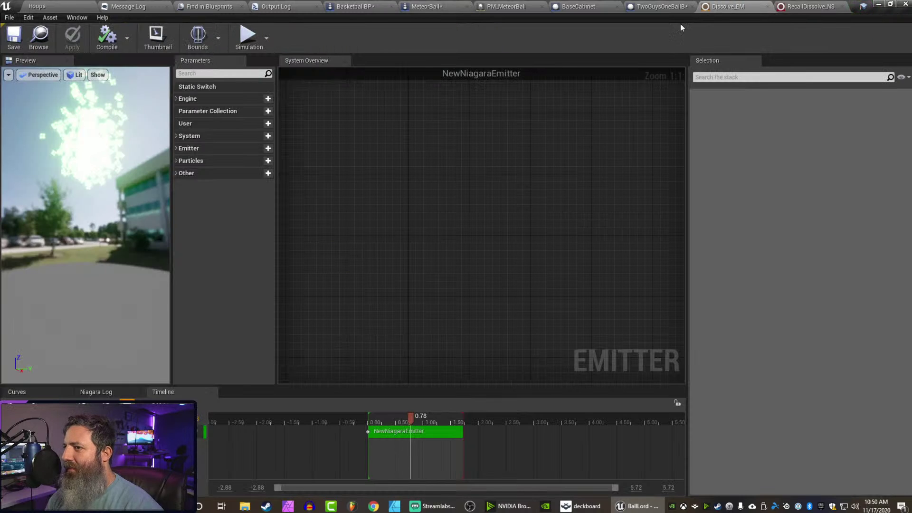
scroll(404, 149, "down", 6)
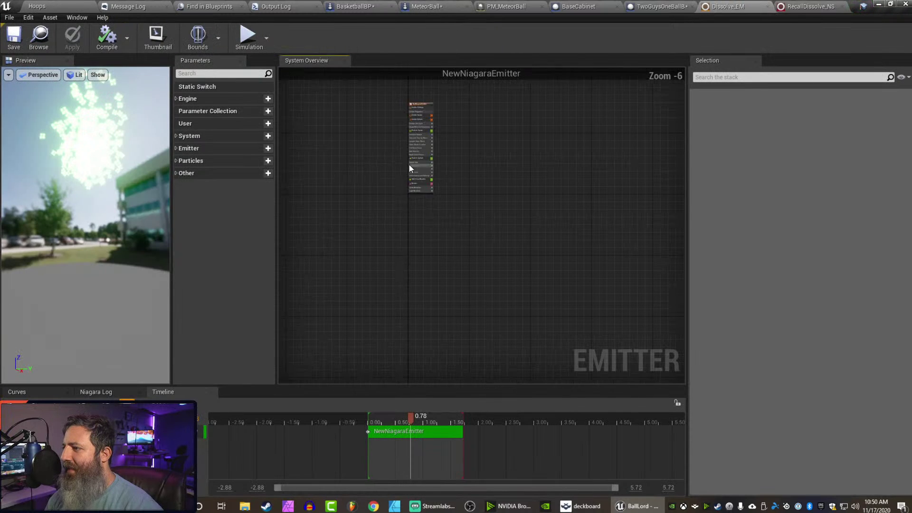
right_click_drag(375, 173, 393, 318)
scroll(391, 307, "up", 4)
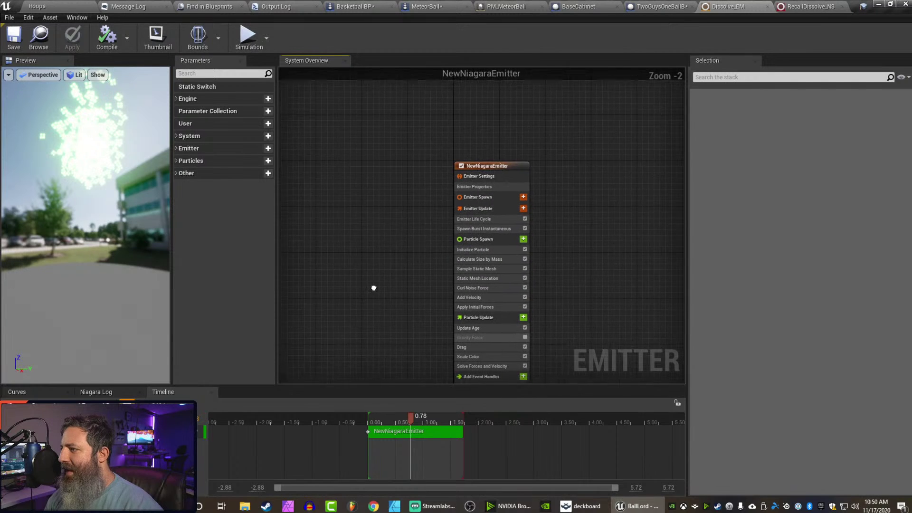
left_click(471, 191)
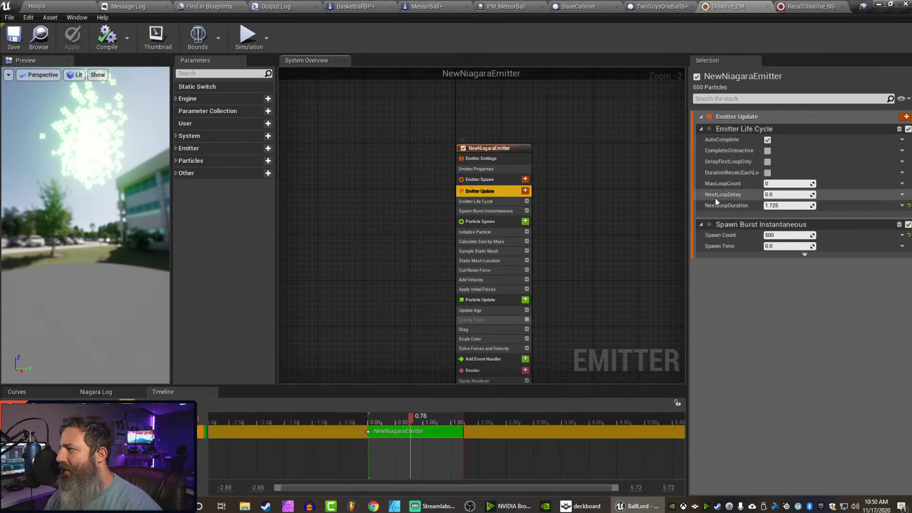
left_click(772, 184)
type("1")
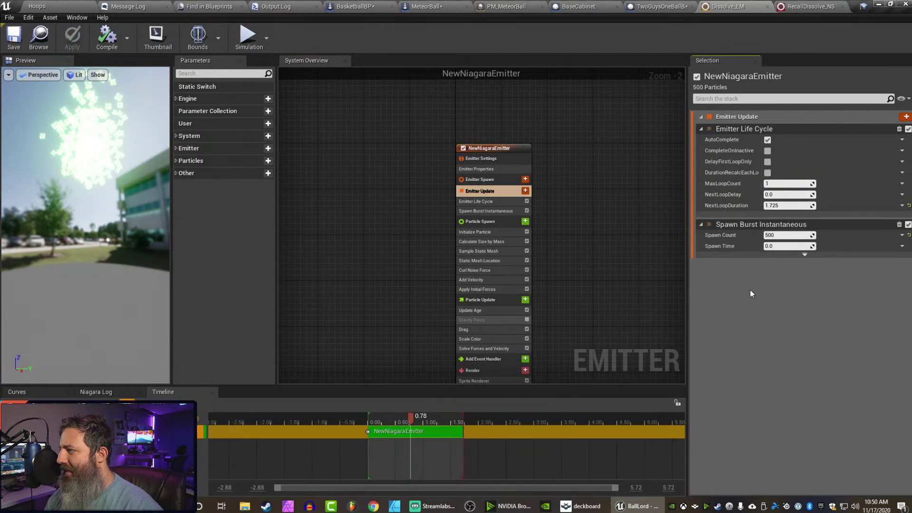
left_click(751, 285)
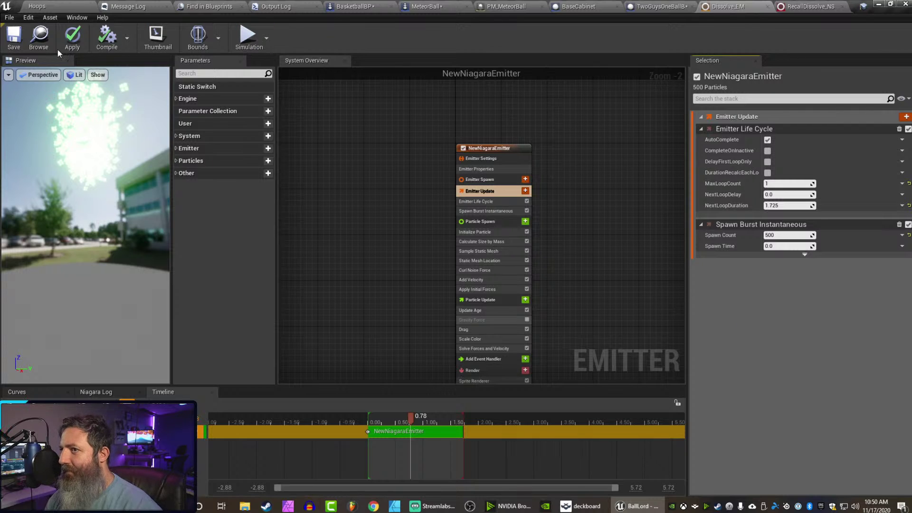
left_click(72, 38)
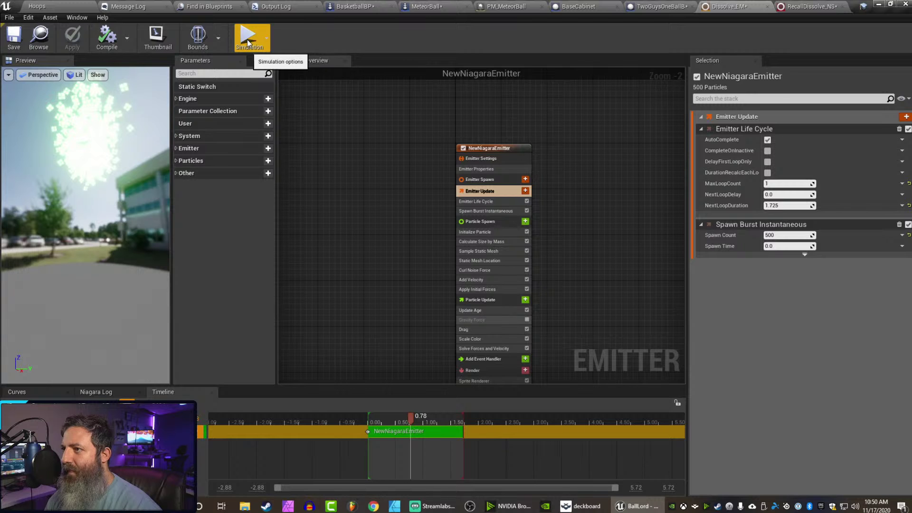
Run the game preview from the MeteorBall blueprint and throw several meteor balls, recalling them to check the dissolve effect's looping.
left_click(425, 7)
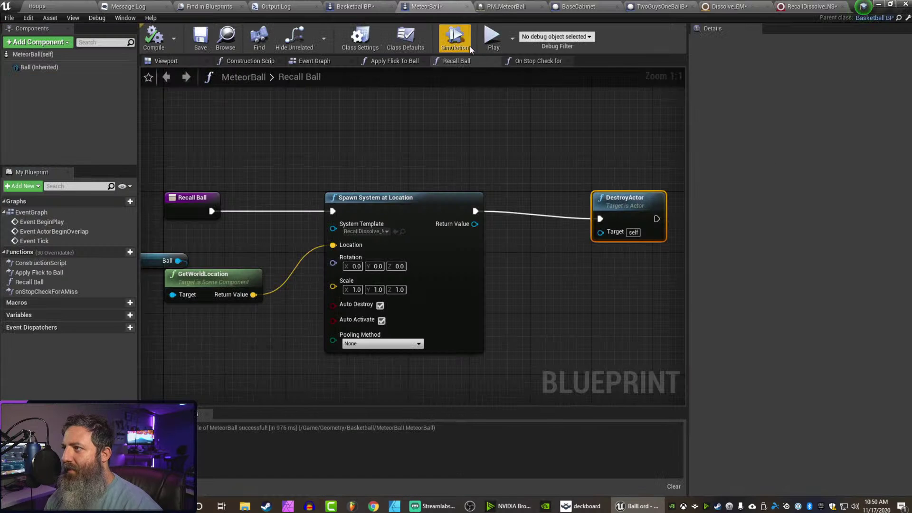
left_click(491, 38)
left_click_drag(428, 321, 474, 84)
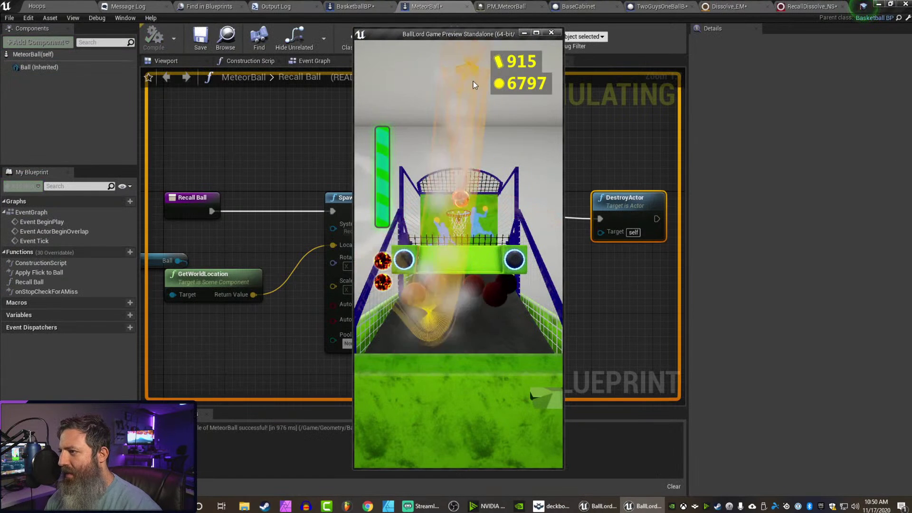
left_click(386, 261)
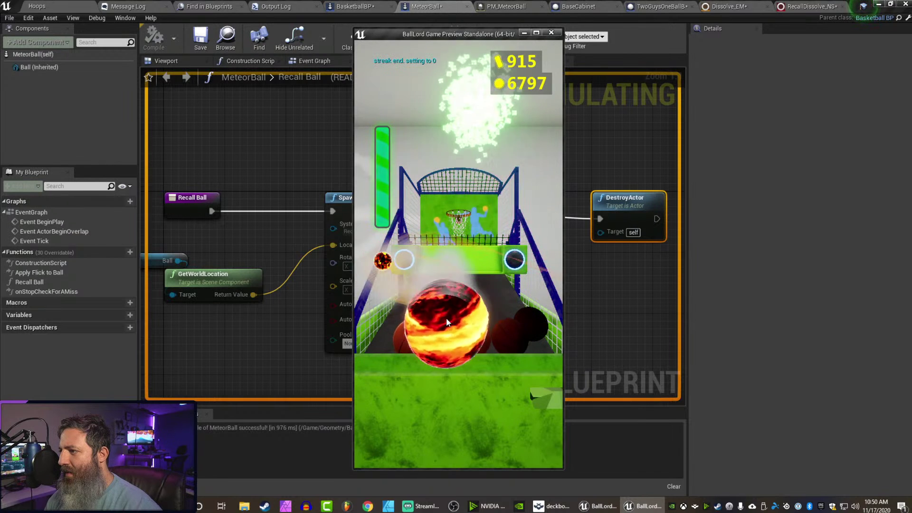
left_click_drag(449, 327, 469, 136)
left_click(381, 261)
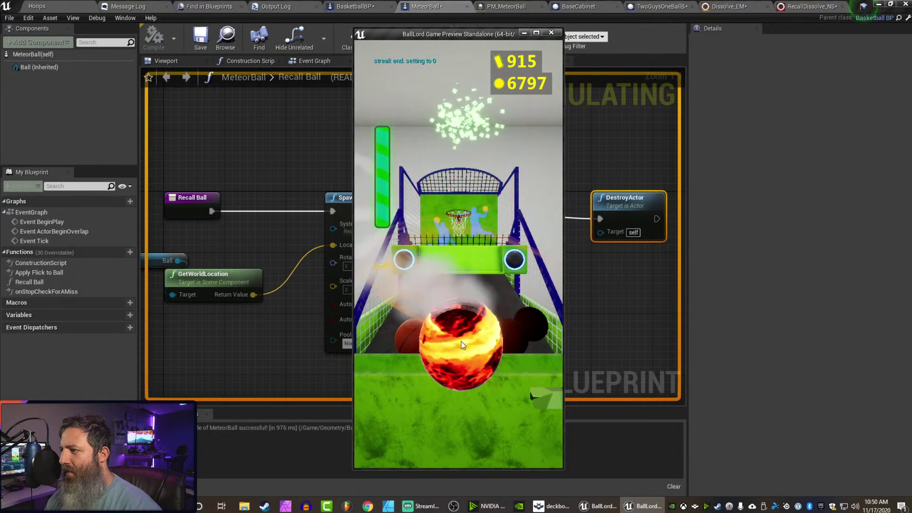
left_click_drag(460, 340, 453, 127)
left_click_drag(465, 316, 464, 127)
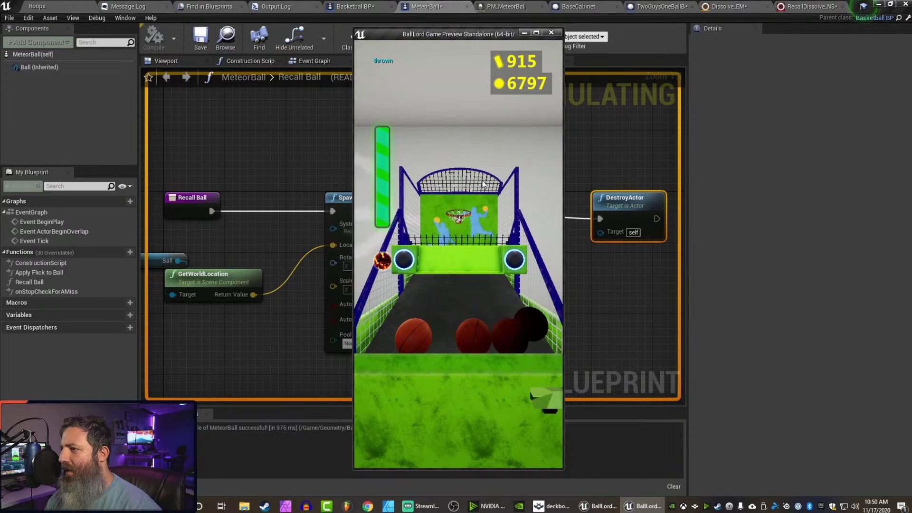
left_click(381, 261)
left_click_drag(477, 338, 446, 72)
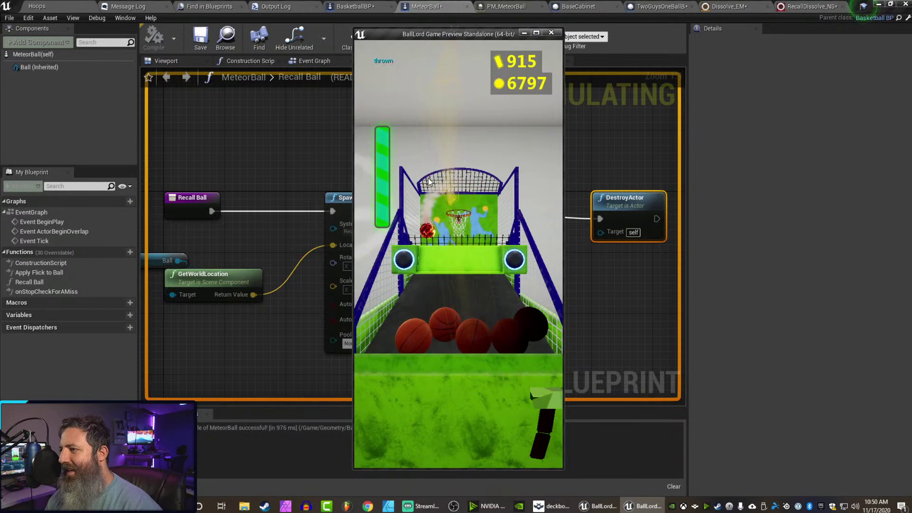